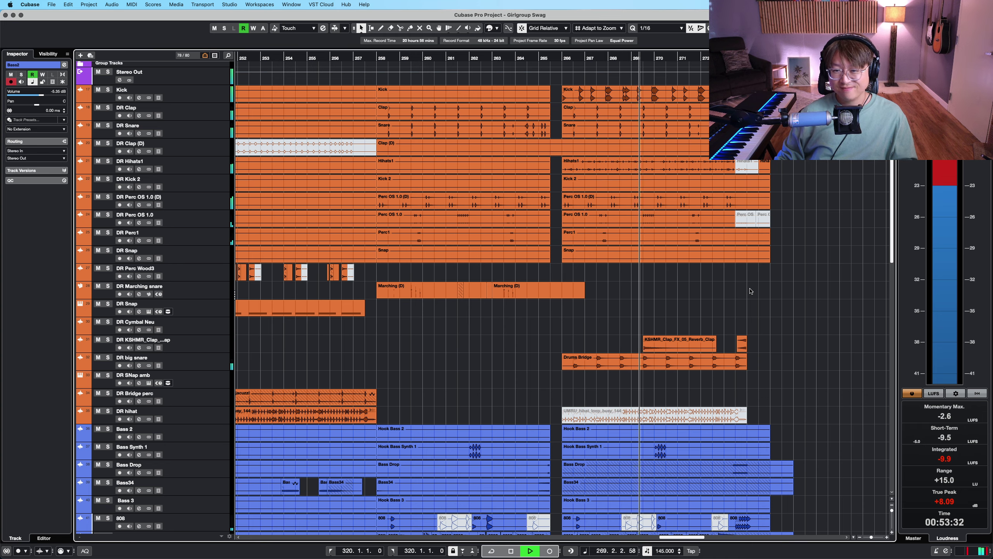
# Survey the end of the arrangement during playback, widening the view to take in the whole song, and stop playback
pyautogui.press('g')
pyautogui.press('g')
pyautogui.press('g')
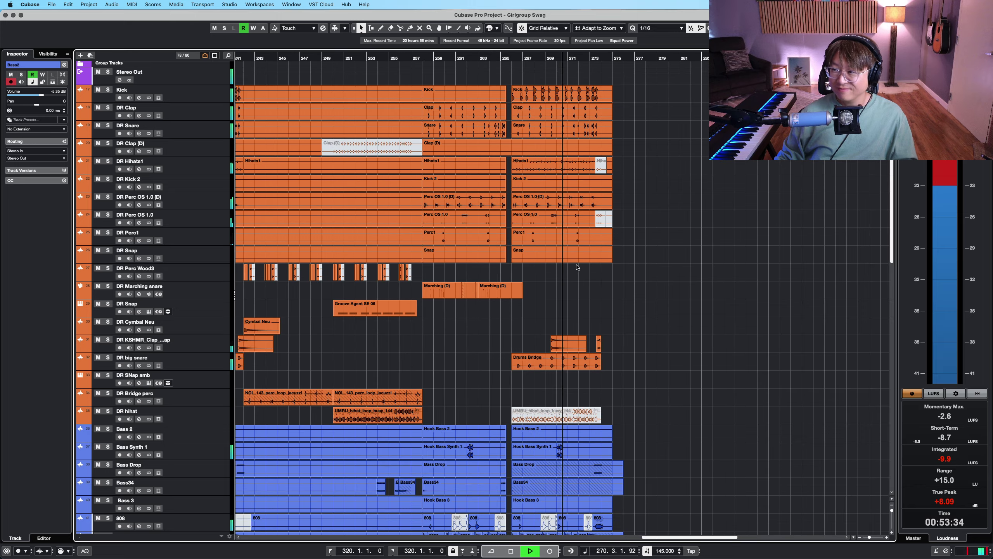
pyautogui.hotkey('shift', 'g')
pyautogui.press('g')
pyautogui.press('g')
pyautogui.press('g')
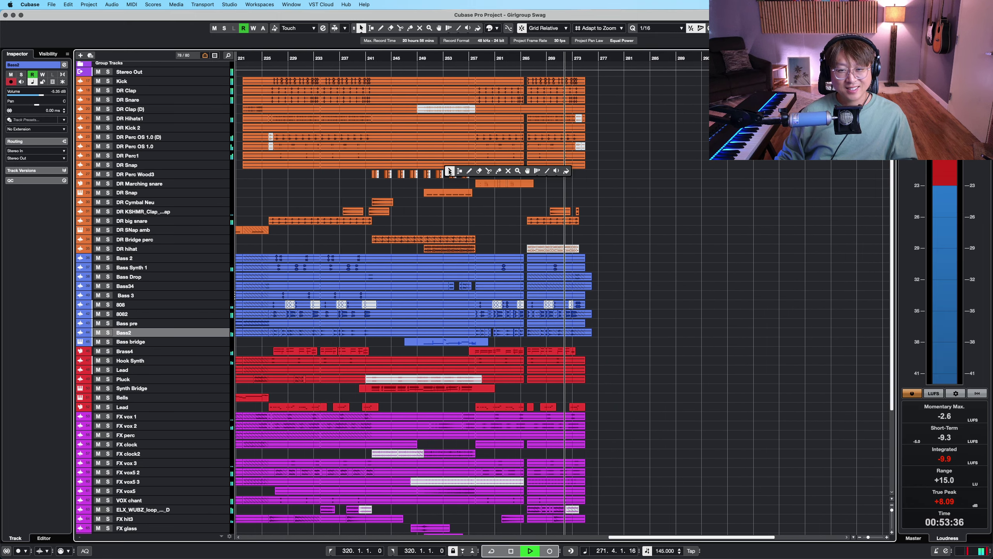
pyautogui.press('g')
pyautogui.press('g')
pyautogui.press('g')
pyautogui.hscroll(-3, 447, 189)
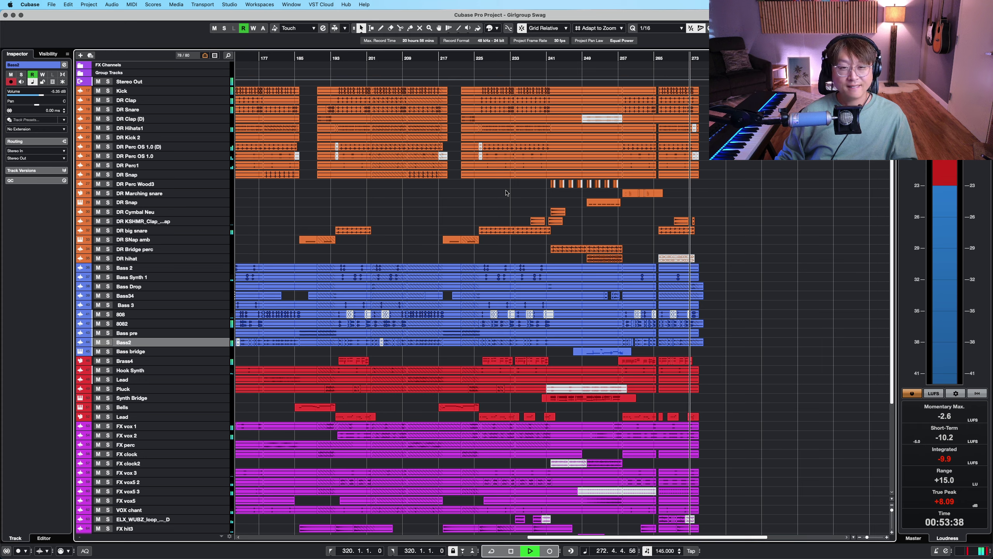
pyautogui.press('g')
pyautogui.press('space')
pyautogui.press('g')
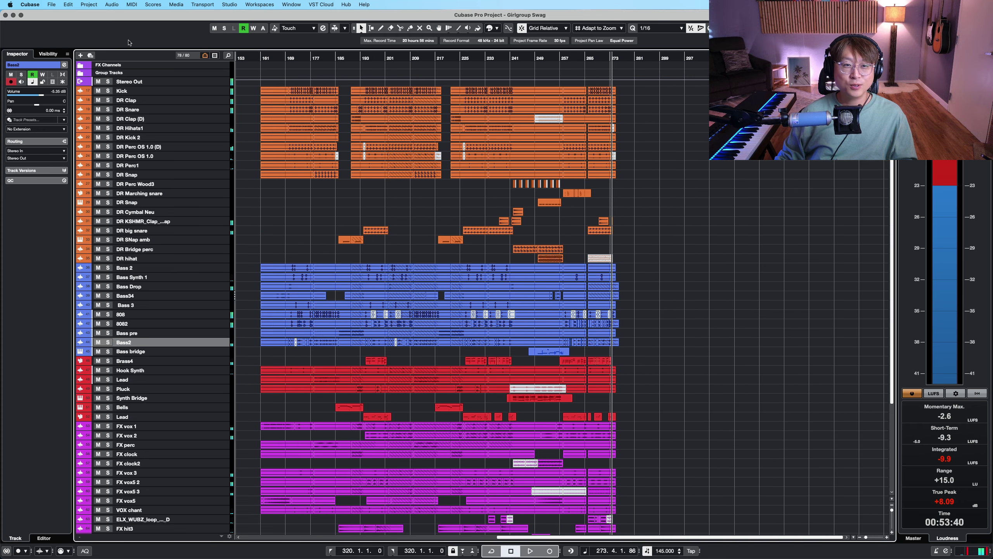
# Switch to Preview to show the Ultimate K-Pop Bundle image in an enlarged window, close it, and return to the Cubase project
pyautogui.moveTo(0, 44); pyautogui.dragTo(429, 136)
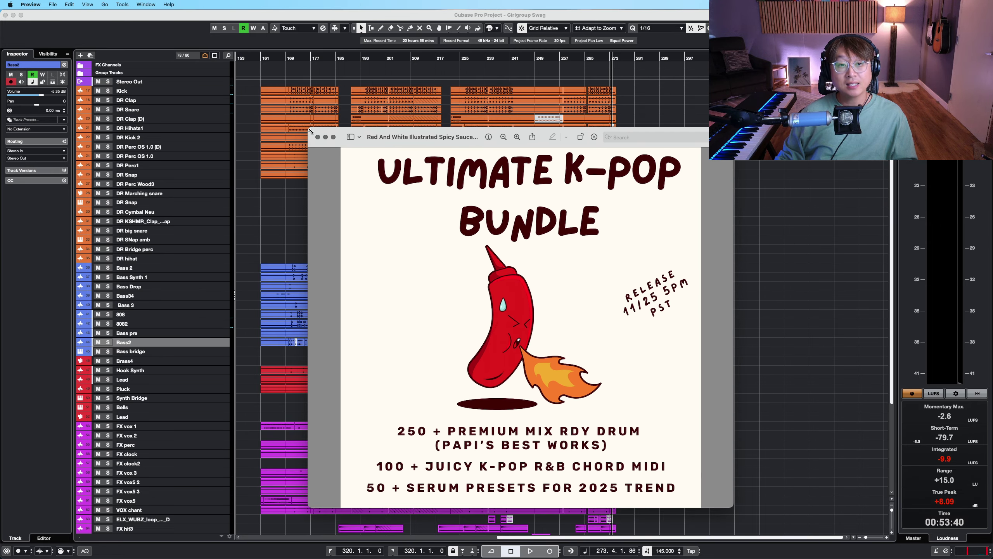
pyautogui.moveTo(311, 131); pyautogui.dragTo(214, 46)
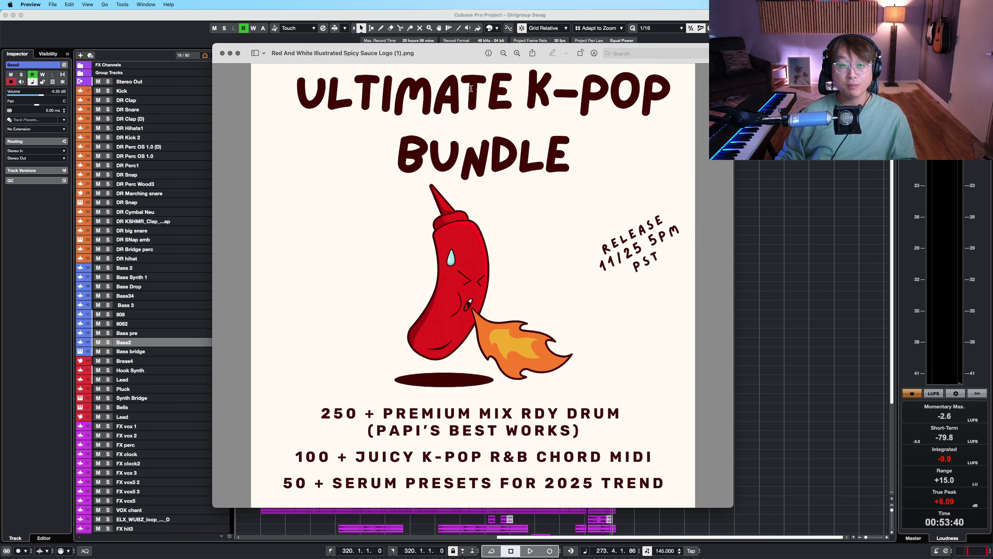
pyautogui.moveTo(458, 52); pyautogui.dragTo(465, 48)
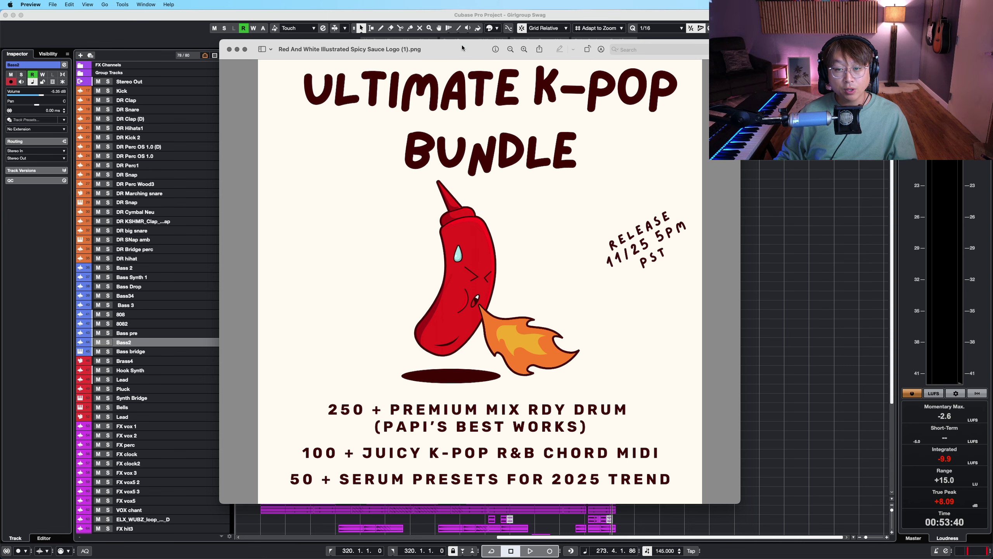
pyautogui.press('super+w')
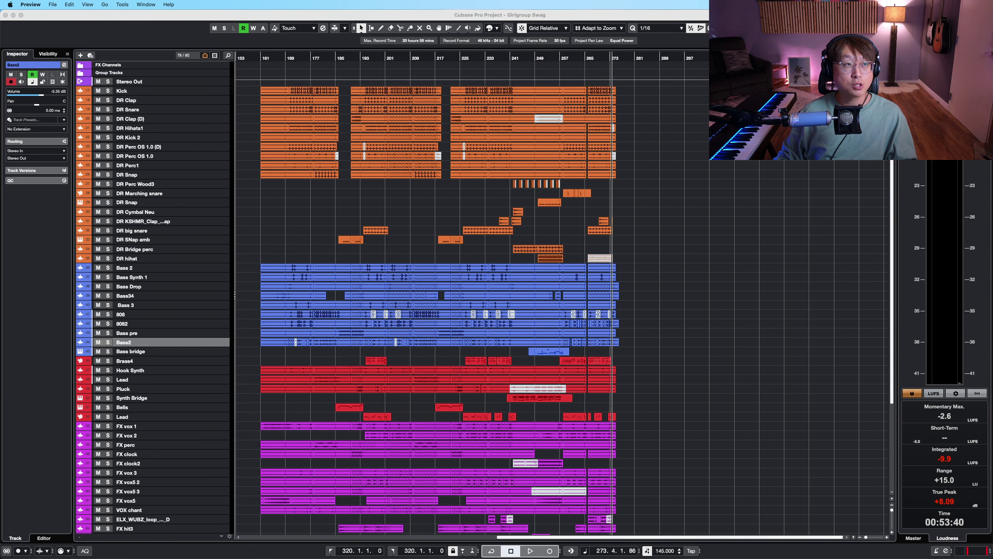
pyautogui.click(674, 197)
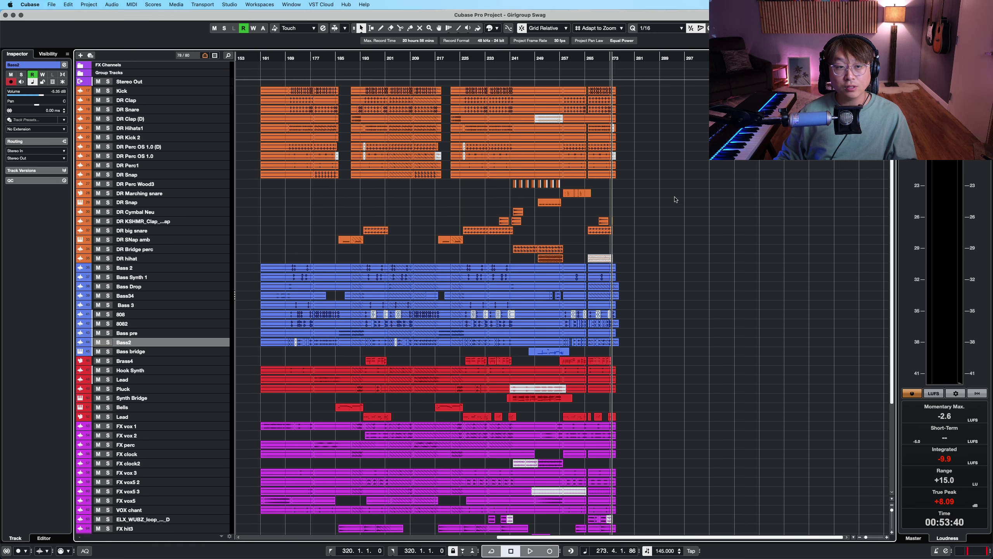
# Place the project cursor at bar 161, where the arrangement begins, and play the song from there with all track groups in view
pyautogui.click(259, 57)
pyautogui.hotkey('shift', 'h')
pyautogui.hotkey('shift', 'h')
pyautogui.hotkey('shift', 'g')
pyautogui.press('h')
pyautogui.press('h')
pyautogui.press('h')
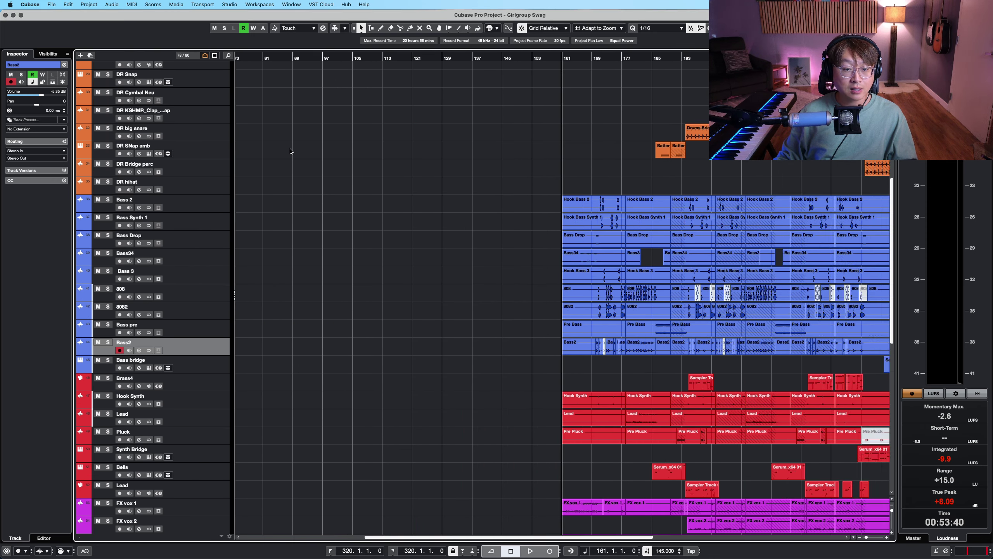
pyautogui.press('h')
pyautogui.hotkey('shift', 'h')
pyautogui.scroll(-8, 529, 291)
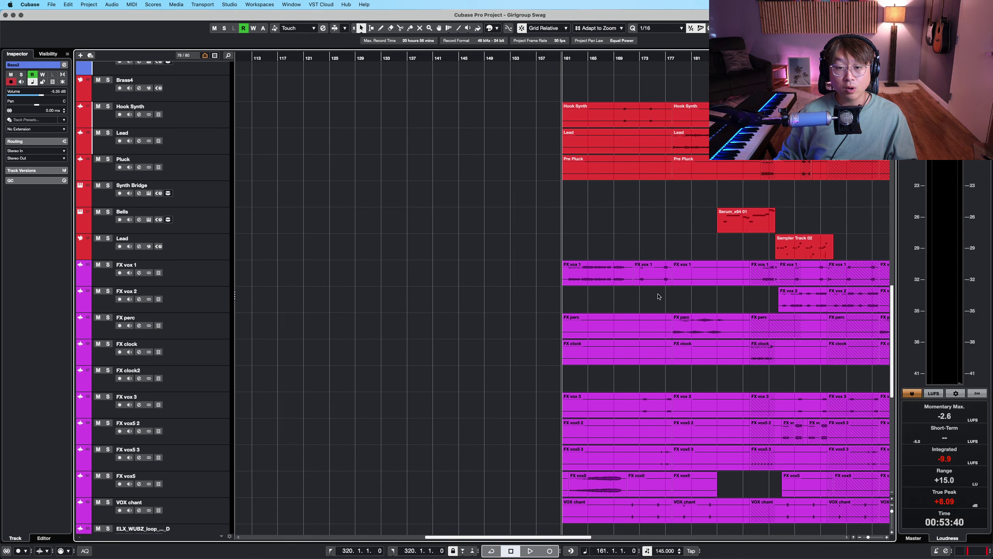
pyautogui.hscroll(3, 586, 266)
pyautogui.scroll(1, 587, 266)
pyautogui.hscroll(3, 477, 297)
pyautogui.scroll(2, 477, 297)
pyautogui.hotkey('shift', 'g')
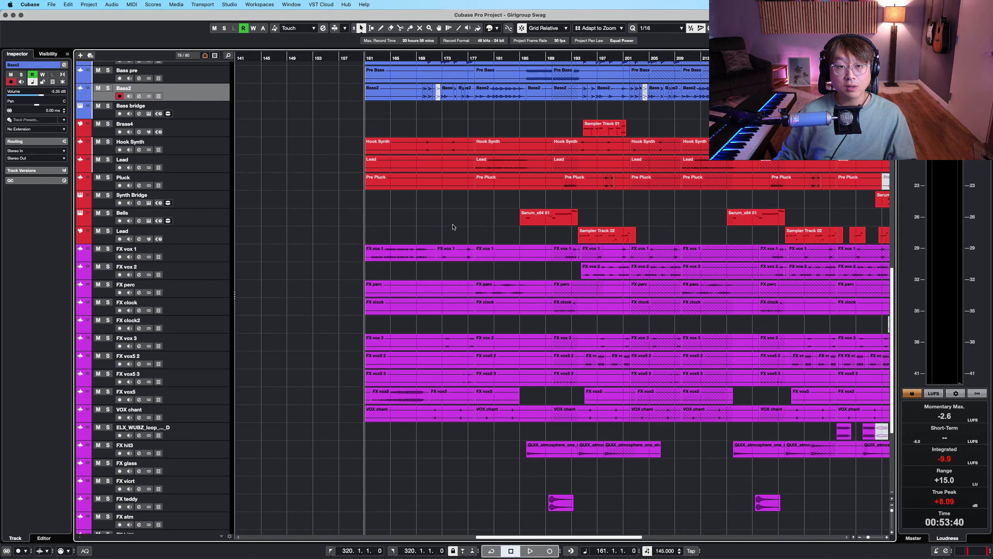
pyautogui.hotkey('shift', 'g')
pyautogui.scroll(8, 452, 227)
pyautogui.press('space')
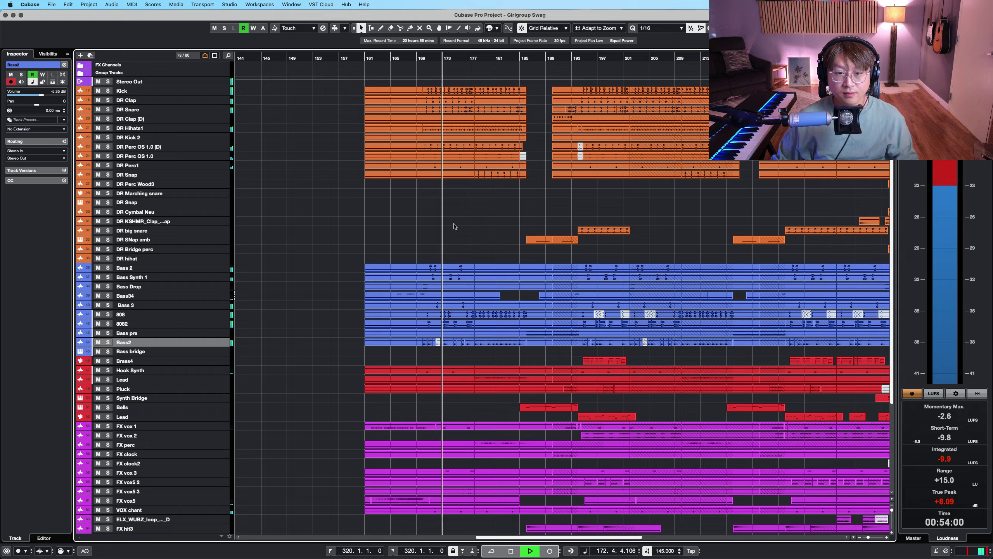
# Examine the bass track parts between about bars 167 and 182 up close while the song plays
pyautogui.hotkey('shift', 'h')
pyautogui.hotkey('shift', 'h')
pyautogui.press('h')
pyautogui.press('h')
pyautogui.press('h')
pyautogui.press('h')
pyautogui.scroll(2, 625, 240)
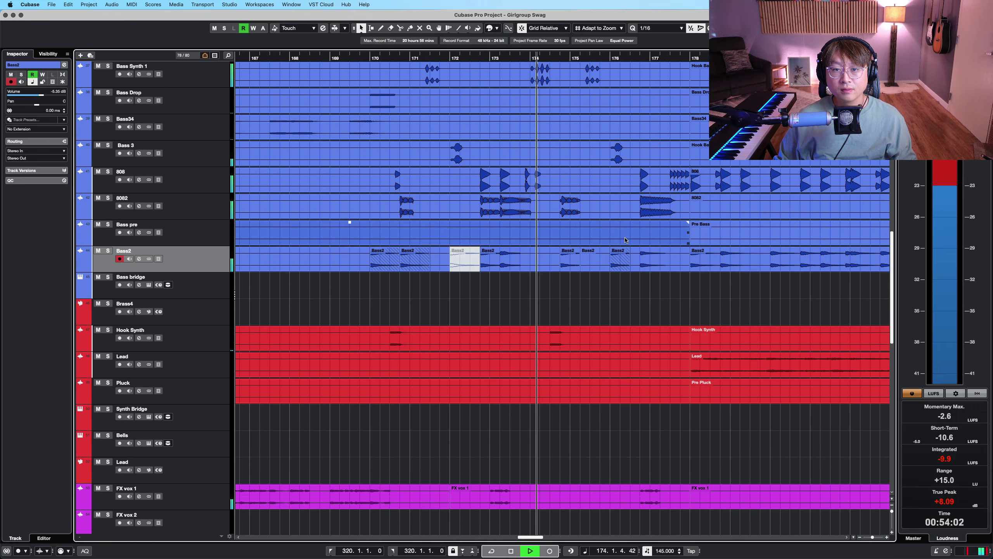
pyautogui.scroll(3, 625, 240)
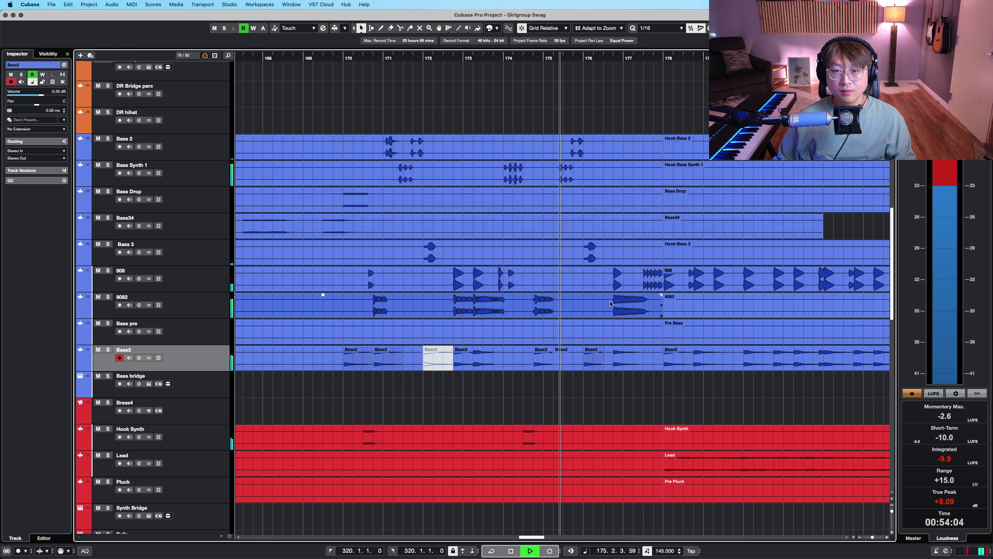
pyautogui.rightClick(663, 293)
pyautogui.moveTo(760, 311); pyautogui.dragTo(628, 298)
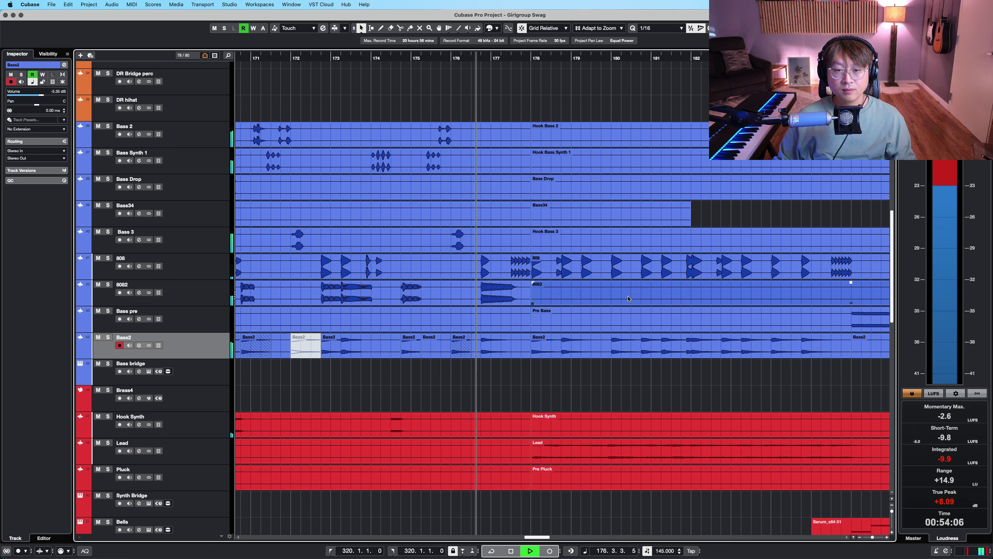
pyautogui.click(716, 340)
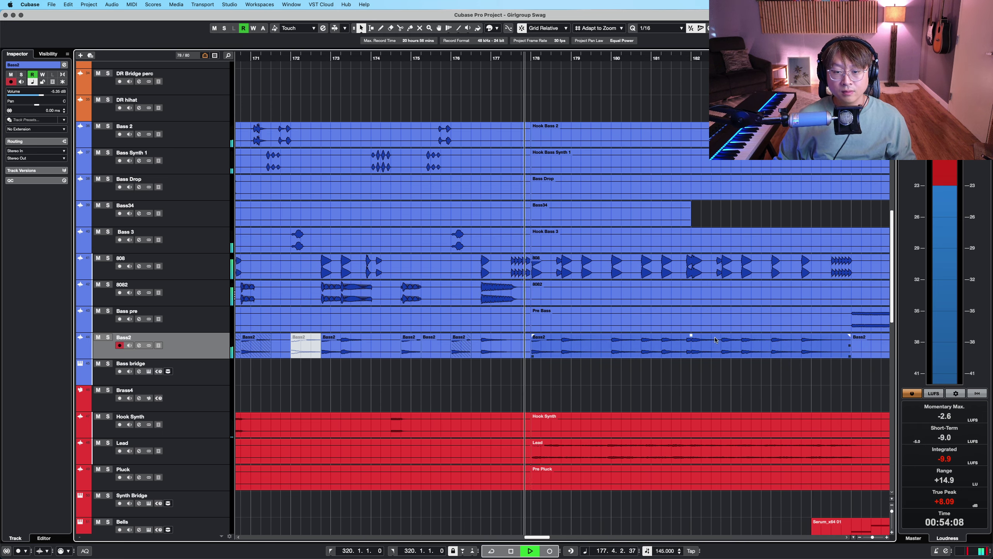
# Review the synth and FX tracks and the drum tracks leading up to the drum gap at bar 186 during playback
pyautogui.scroll(-8, 716, 339)
pyautogui.hscroll(6, 716, 339)
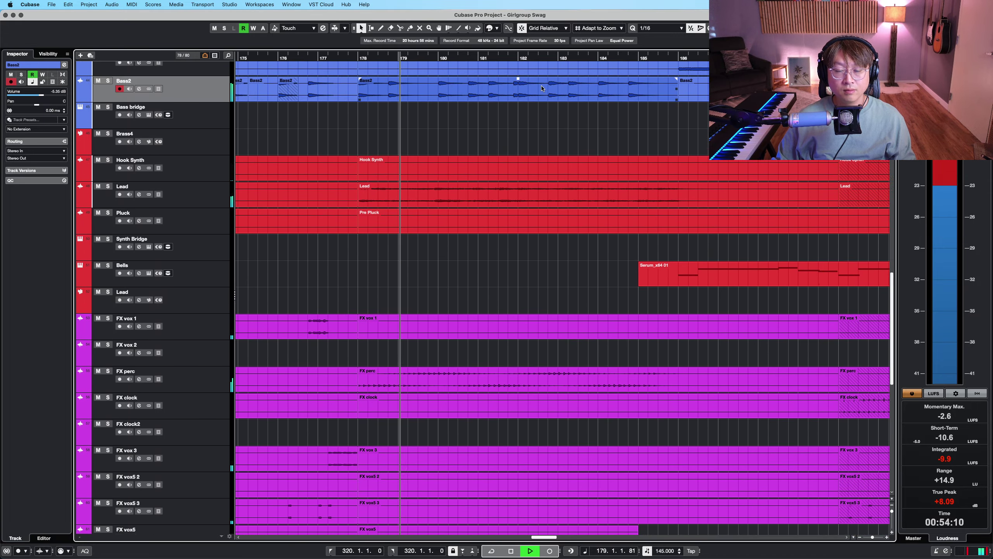
pyautogui.scroll(15, 541, 88)
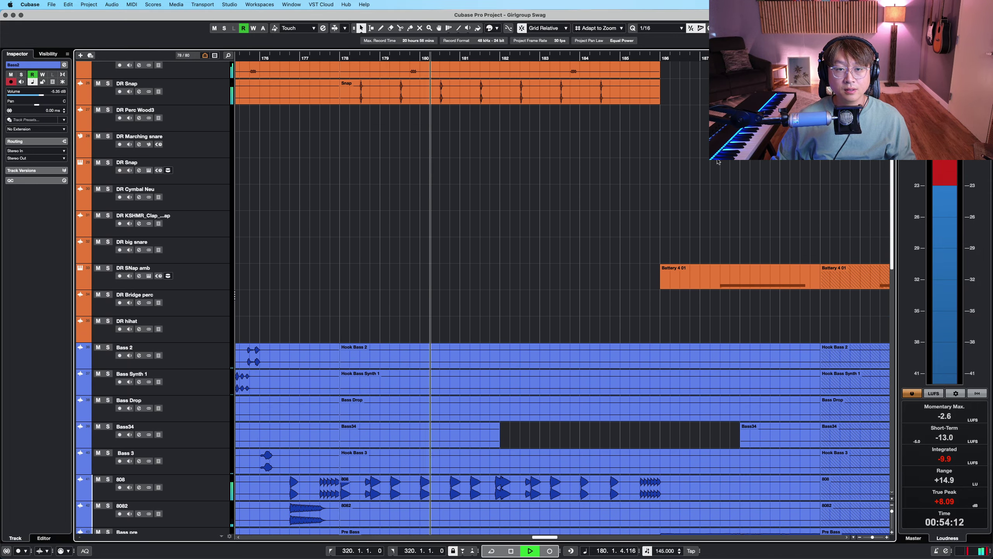
pyautogui.scroll(8, 703, 299)
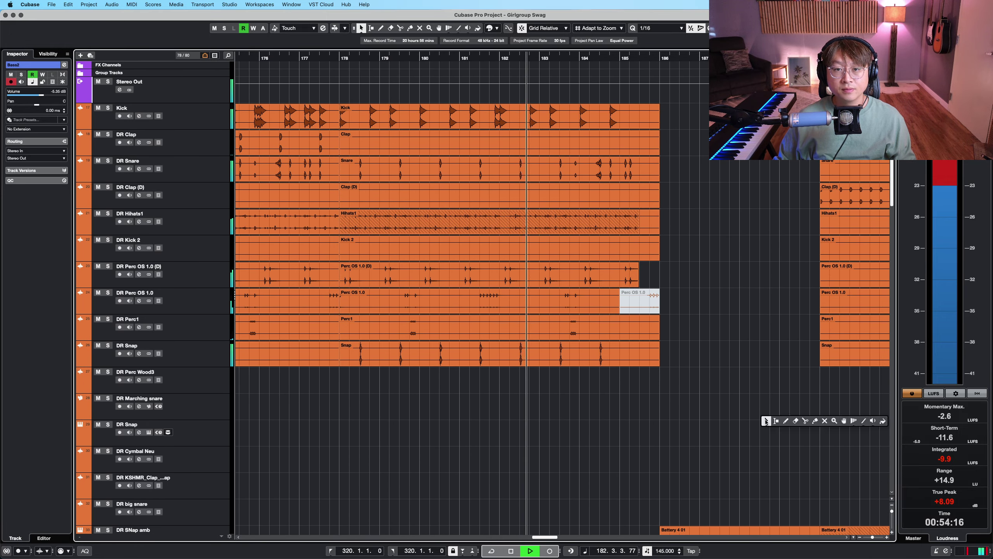
pyautogui.press('g')
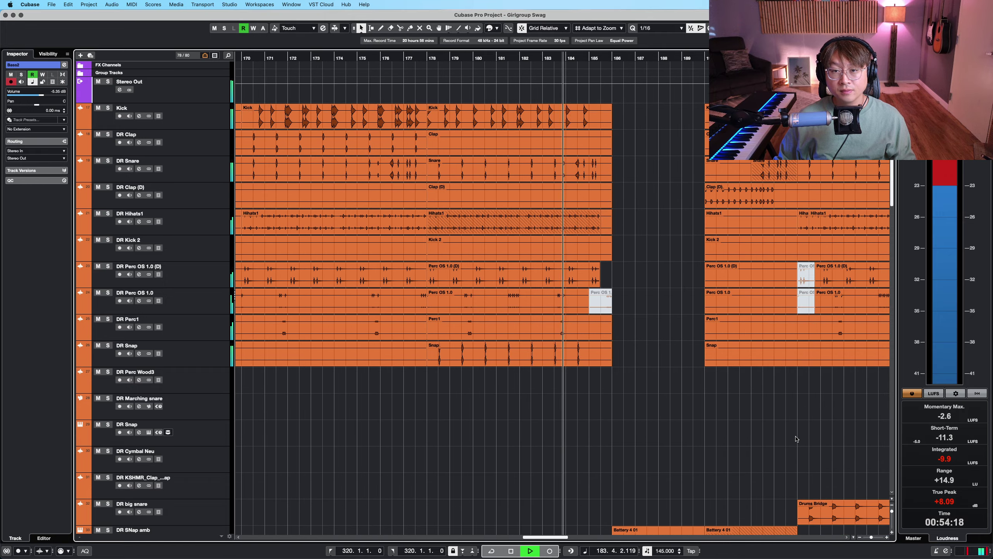
pyautogui.hotkey('shift', 'g')
# Follow the bass, synth and FX tracks through the drumless section at bars 186 to 190 during playback
pyautogui.scroll(-4, 725, 351)
pyautogui.hscroll(2, 725, 351)
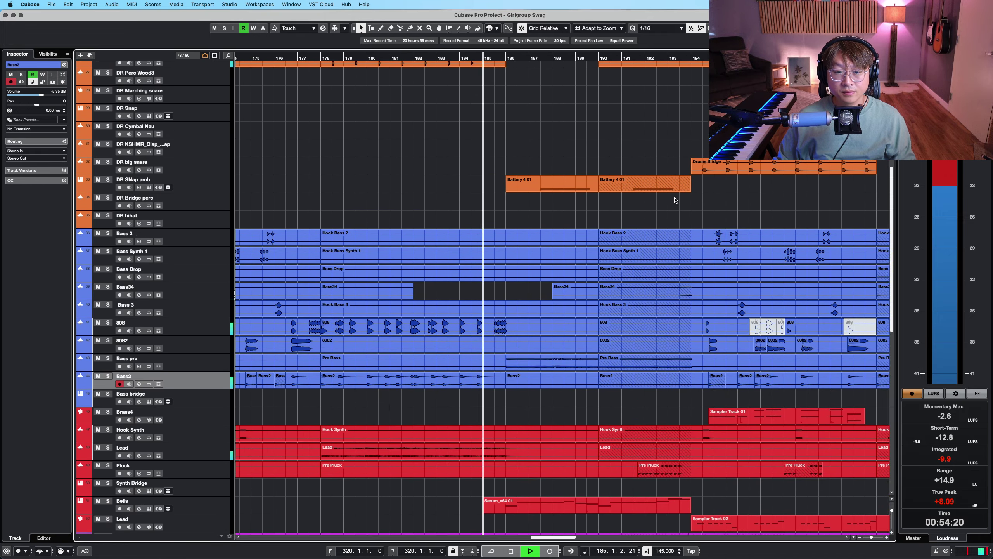
pyautogui.scroll(-4, 676, 200)
pyautogui.hscroll(1, 676, 200)
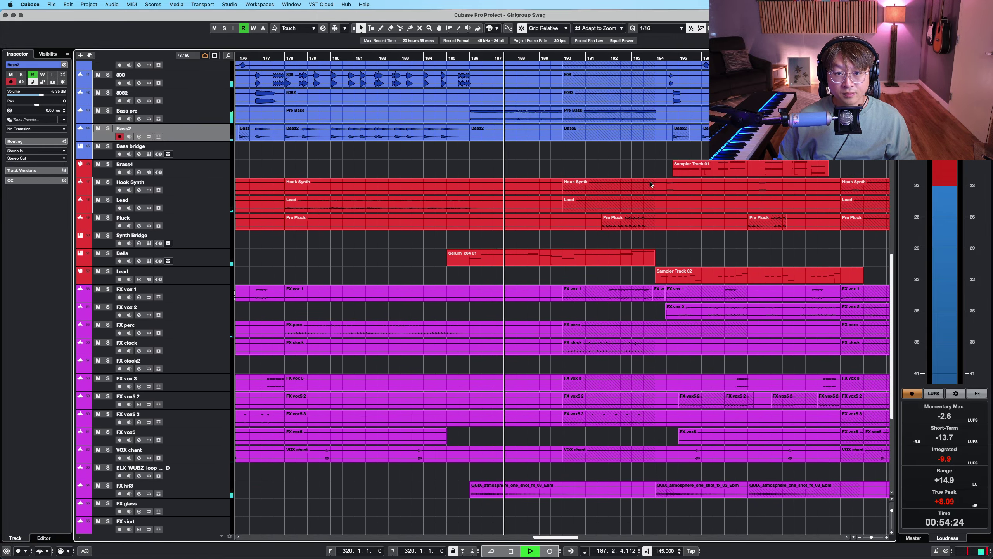
pyautogui.scroll(8, 651, 185)
pyautogui.hscroll(1, 650, 184)
pyautogui.hotkey('shift', 'h')
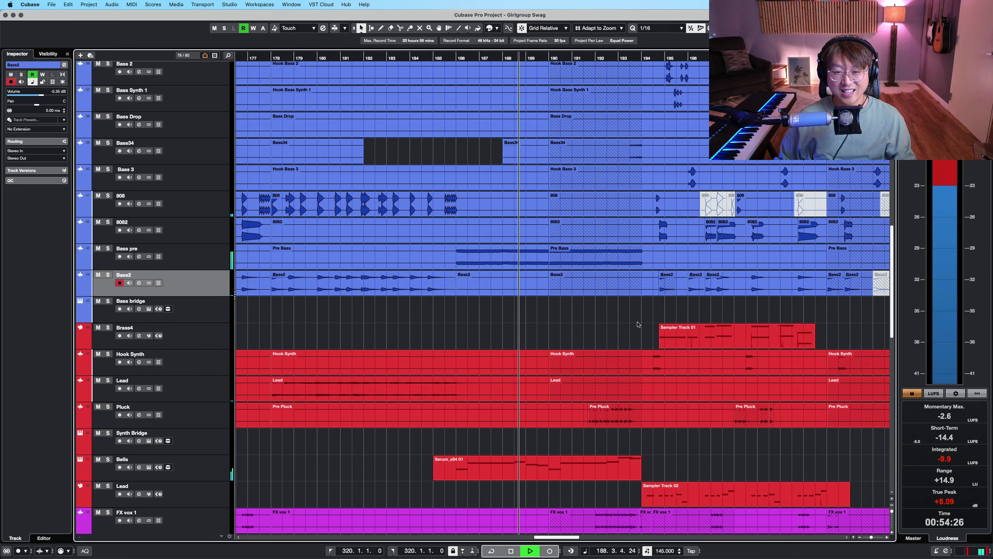
pyautogui.scroll(2, 638, 324)
pyautogui.scroll(4, 641, 324)
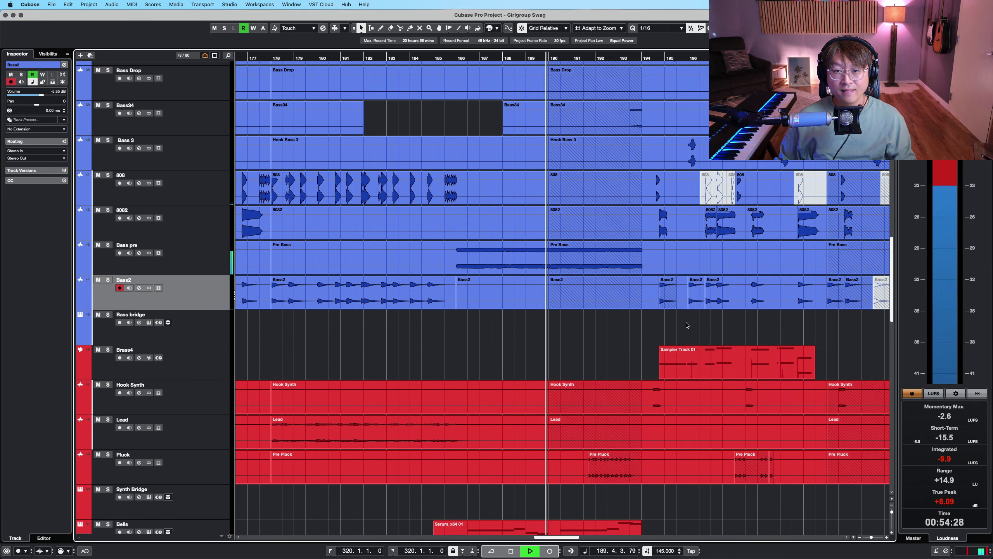
# Inspect how the drum and percussion tracks are arranged from bar 190 onward while the song plays
pyautogui.scroll(6, 573, 343)
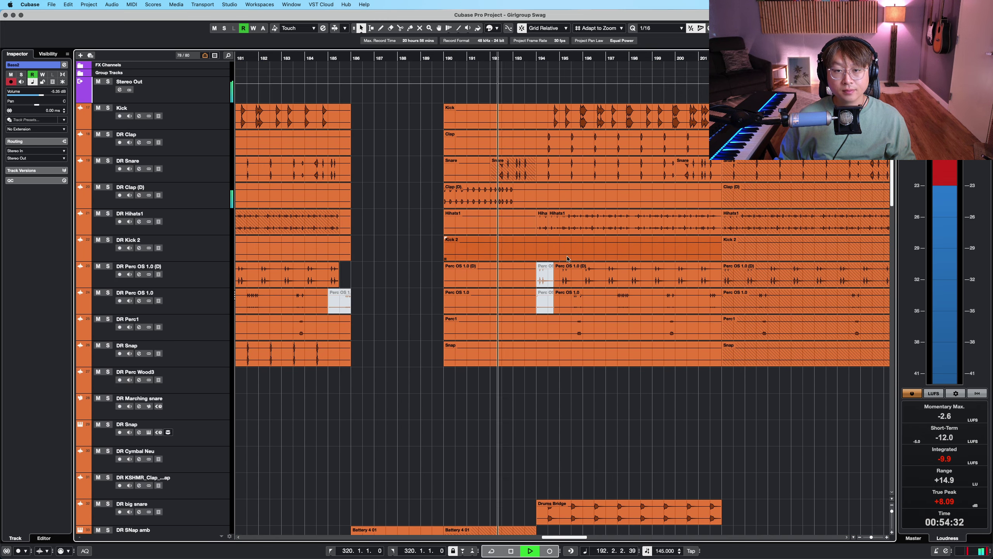
pyautogui.scroll(2, 567, 258)
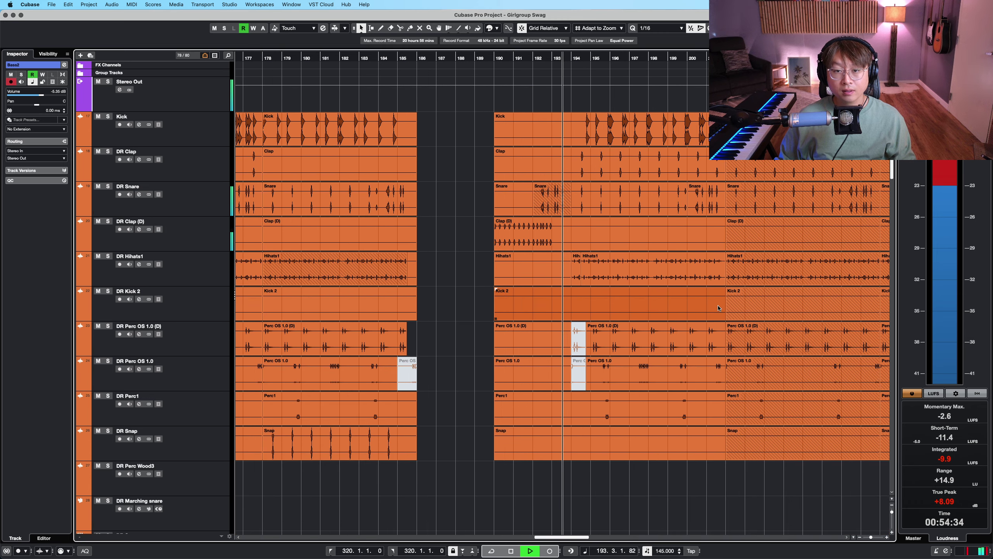
pyautogui.scroll(-2, 719, 308)
pyautogui.press('g')
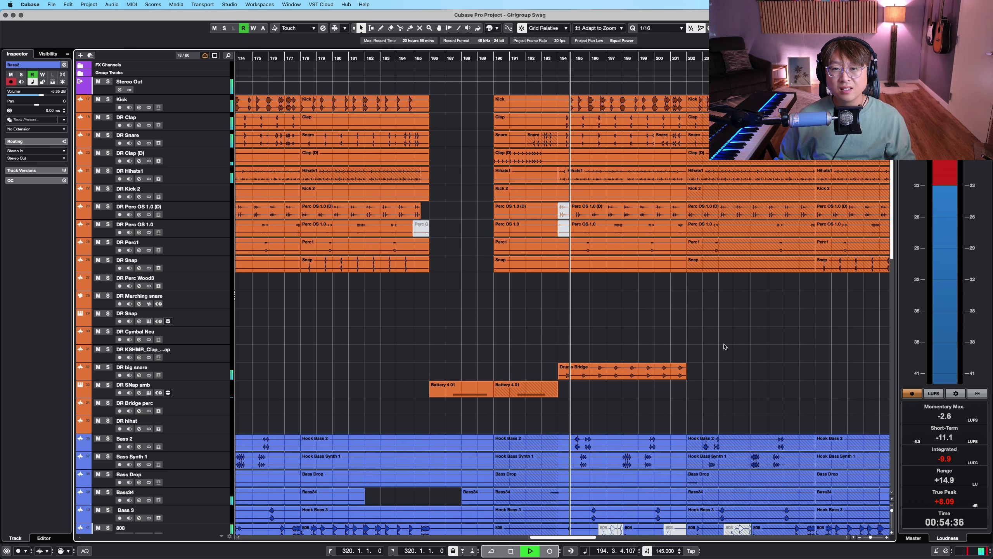
pyautogui.hscroll(5, 724, 346)
pyautogui.scroll(-1, 725, 347)
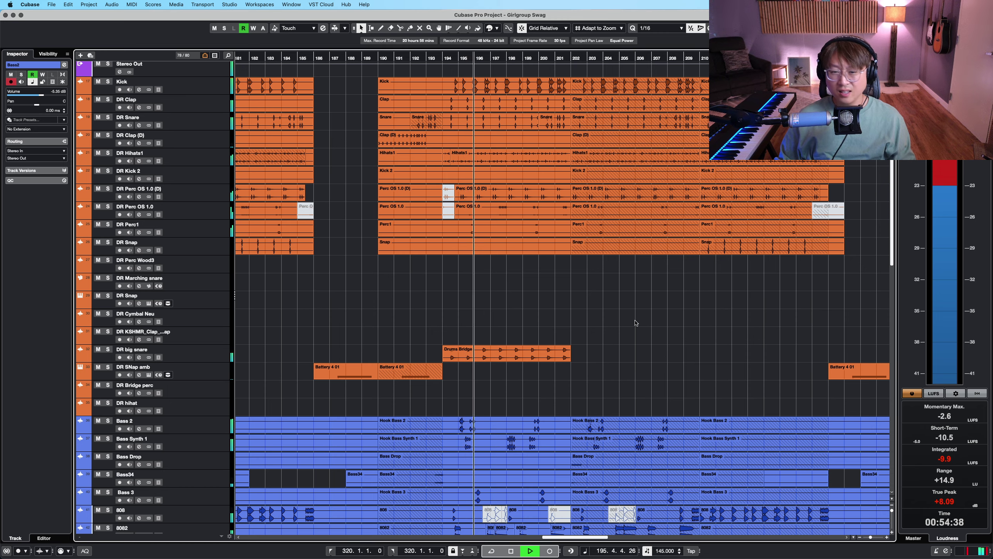
pyautogui.press('h')
pyautogui.hotkey('shift', 'h')
pyautogui.hscroll(2, 754, 396)
pyautogui.scroll(-1, 754, 396)
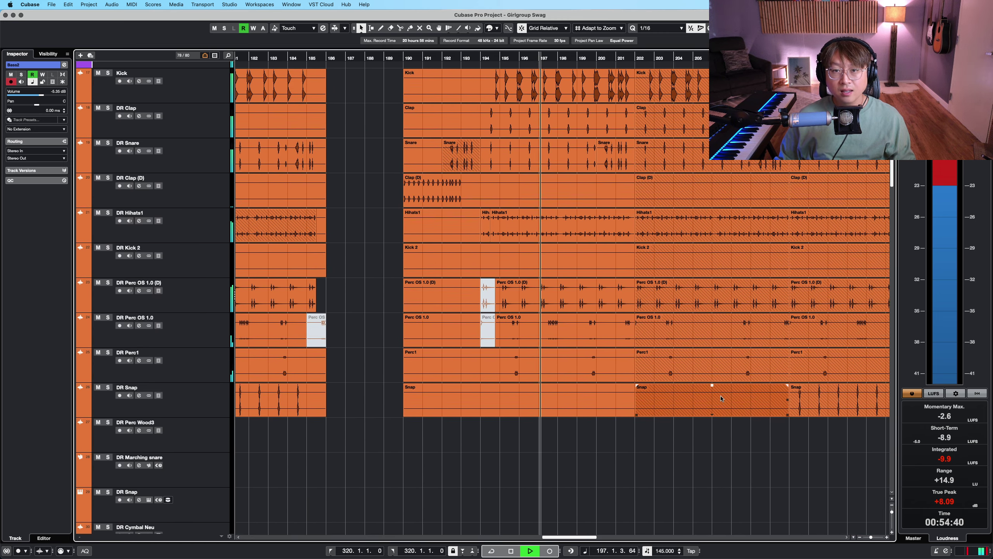
# Look through the bass, synth and FX vocal parts between bars 190 and 210 during playback
pyautogui.hscroll(3, 722, 399)
pyautogui.scroll(-10, 664, 333)
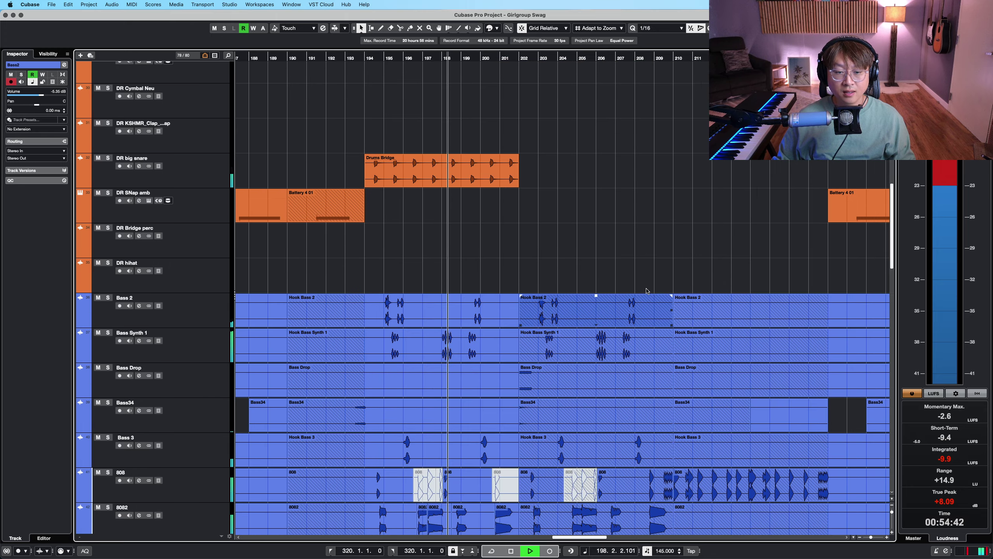
pyautogui.scroll(-5, 647, 290)
pyautogui.hscroll(1, 626, 235)
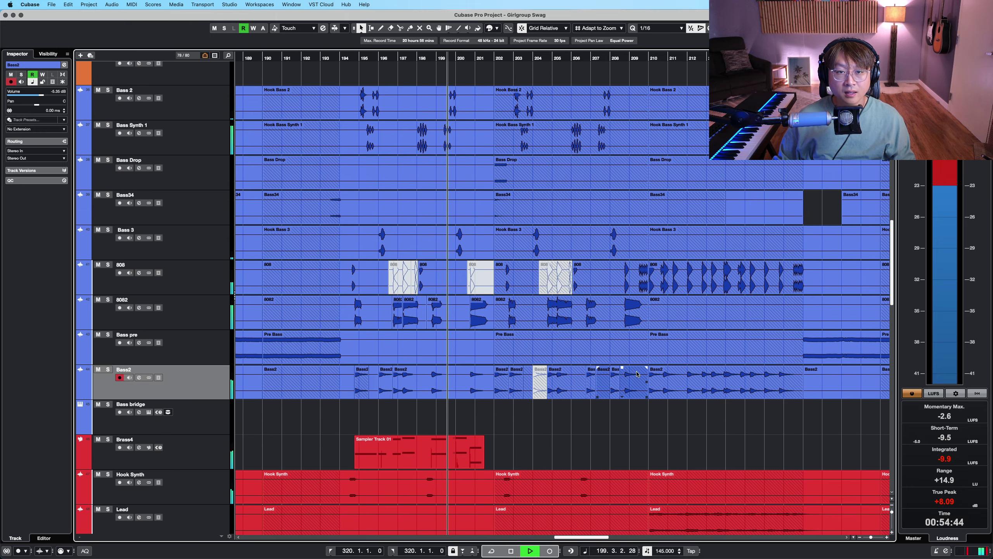
pyautogui.scroll(-6, 636, 374)
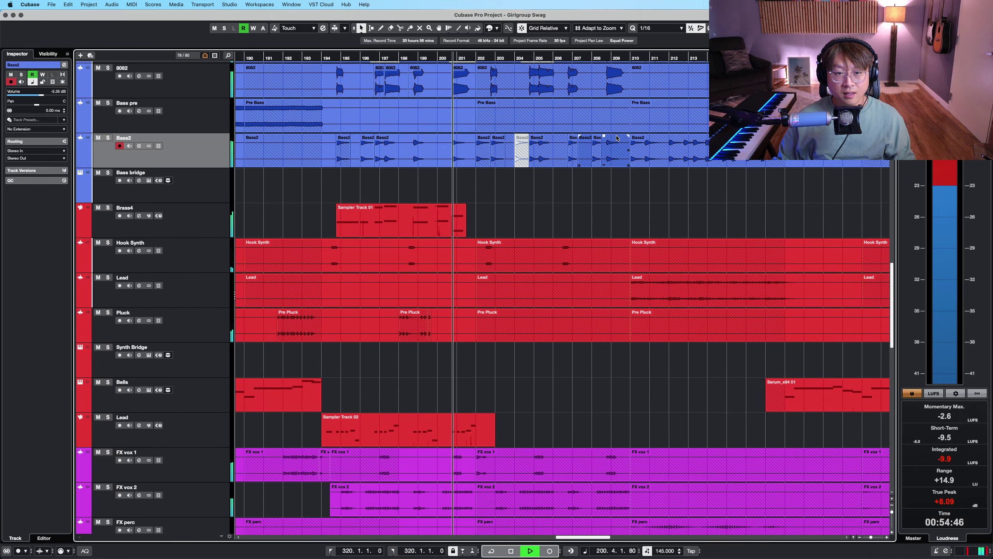
pyautogui.scroll(-5, 626, 156)
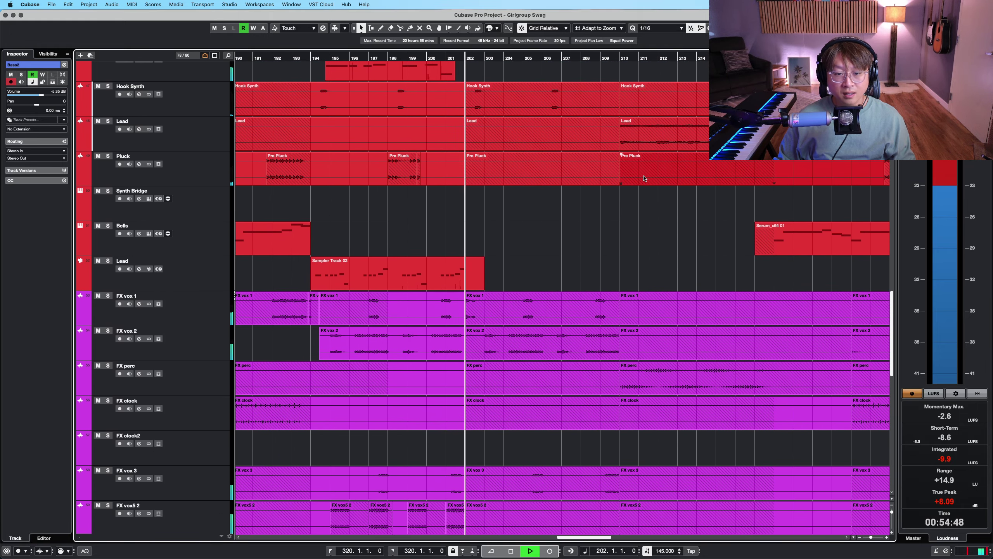
pyautogui.hotkey('shift', 'g')
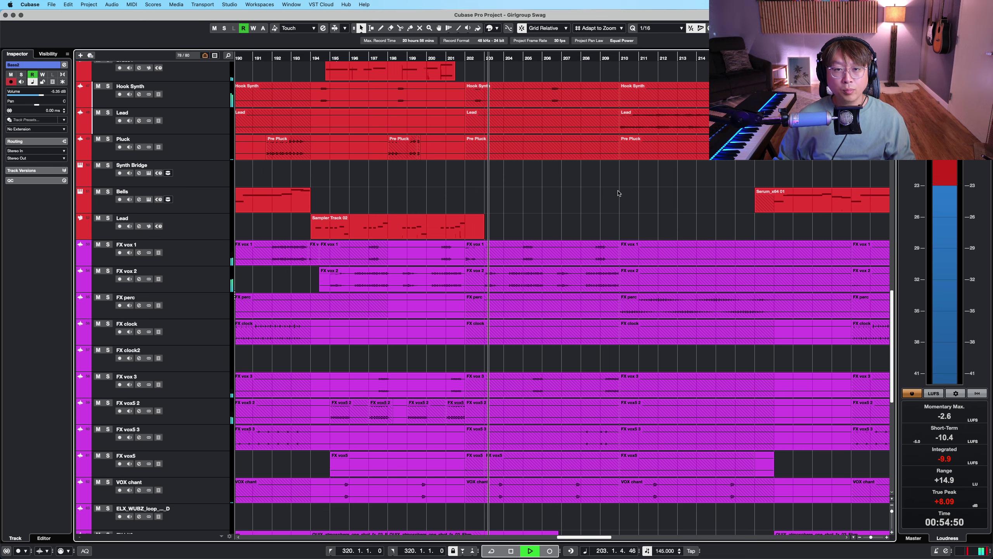
# Inspect how the FX, bass and drum tracks are arranged between bars 203 and 210 during playback
pyautogui.hotkey('alt', 'Up')
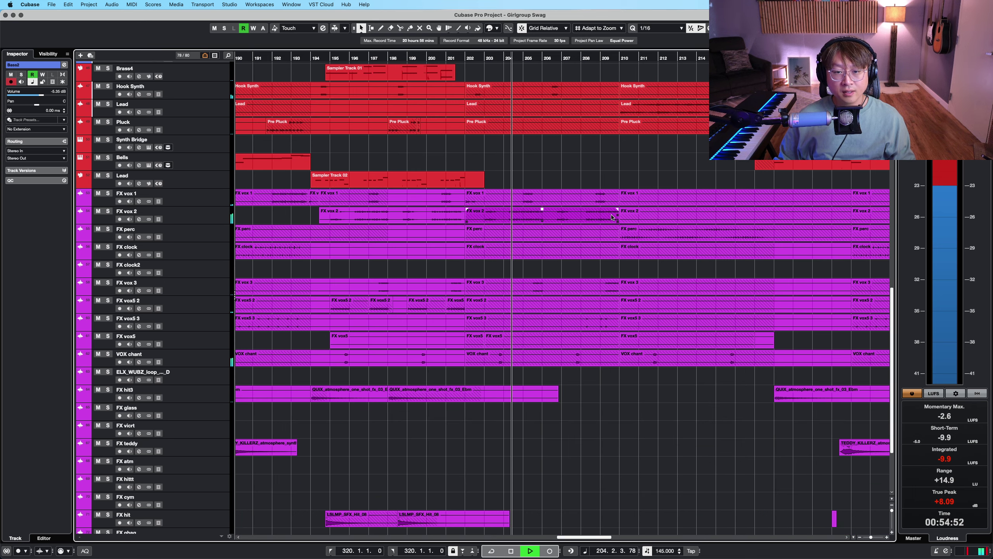
pyautogui.hotkey('shift', 'h')
pyautogui.scroll(8, 614, 218)
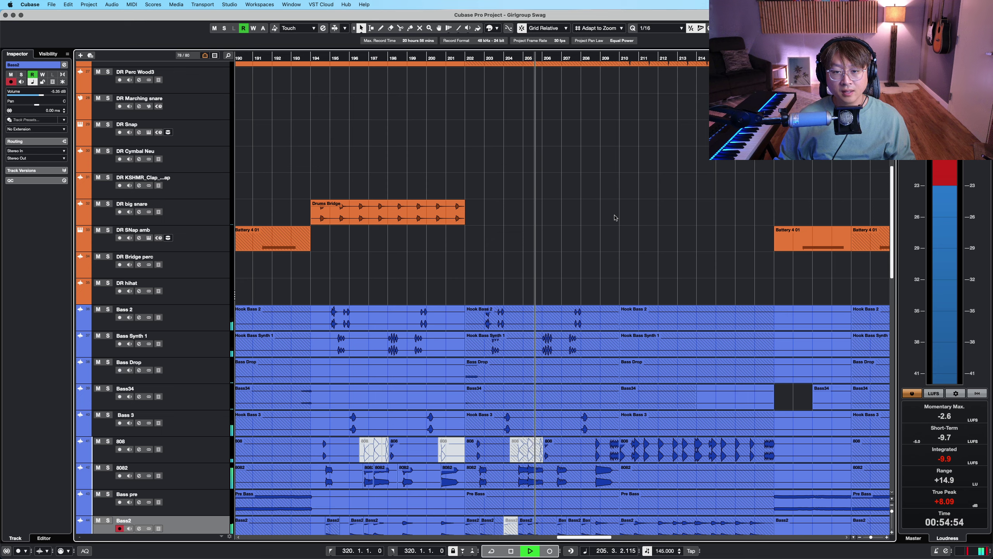
pyautogui.scroll(-5, 614, 217)
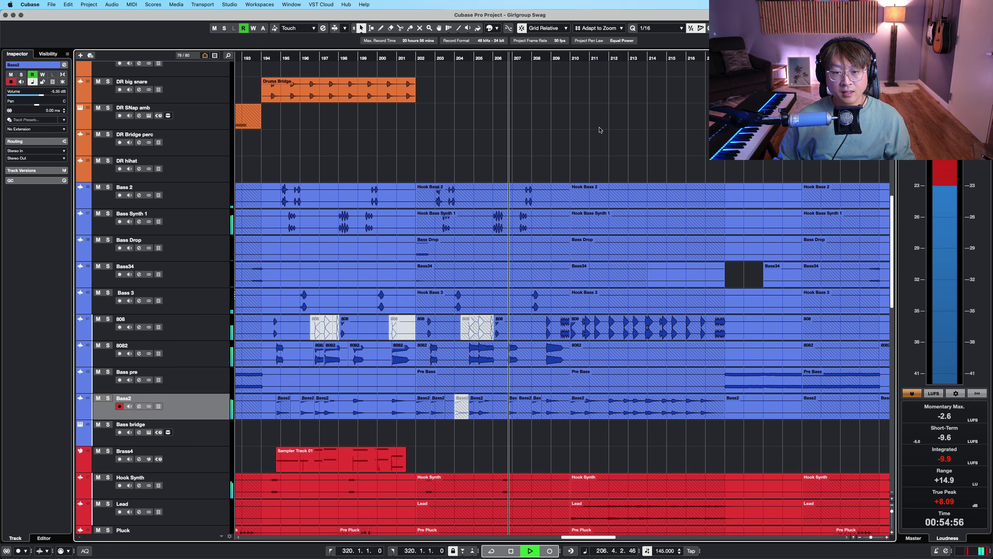
pyautogui.hotkey('alt', 'Up')
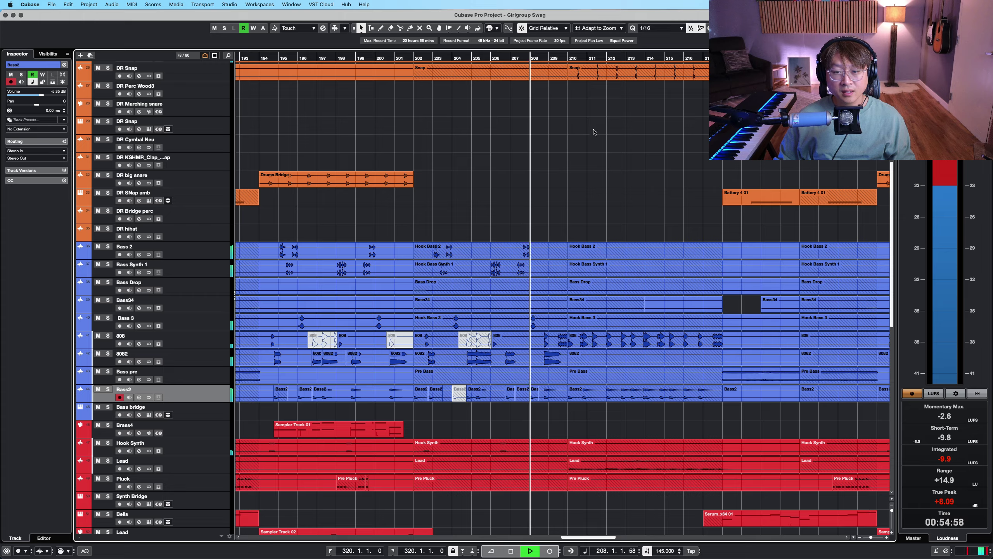
pyautogui.scroll(6, 579, 144)
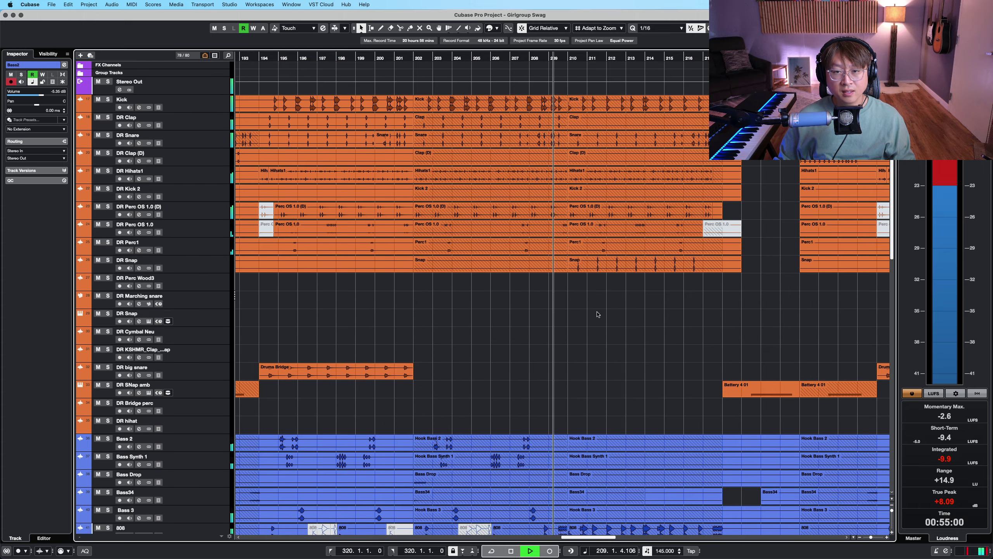
pyautogui.scroll(-10, 565, 157)
pyautogui.press('g')
pyautogui.press('g')
pyautogui.scroll(8, 566, 164)
pyautogui.hscroll(4, 566, 165)
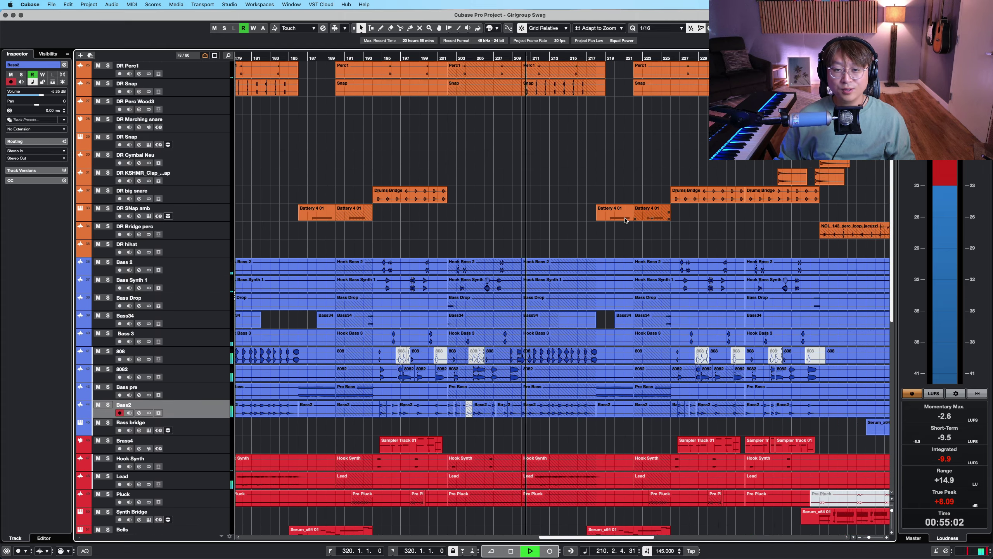
# Jump playback ahead to bar 238 and examine the bass and synth parts around it
pyautogui.hotkey('shift', 'g')
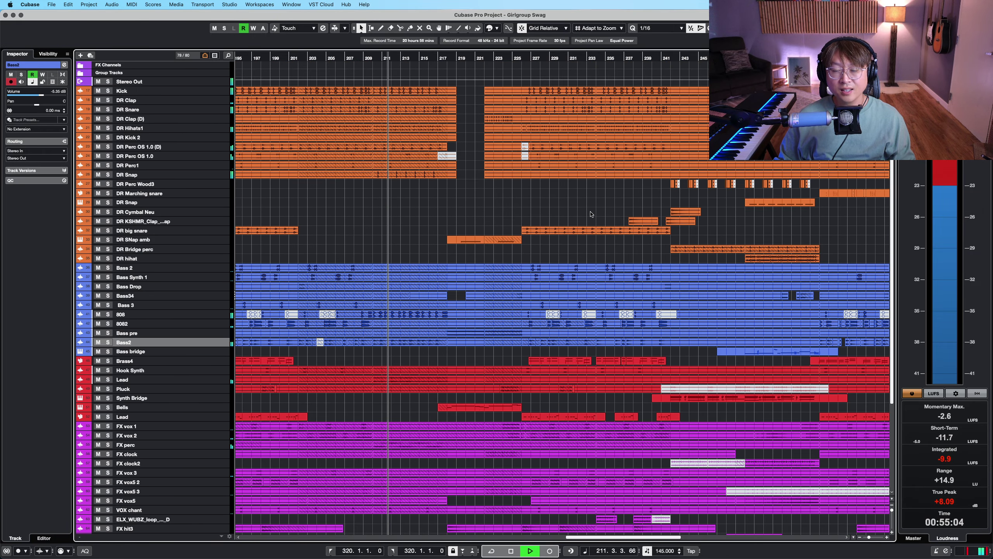
pyautogui.click(632, 58)
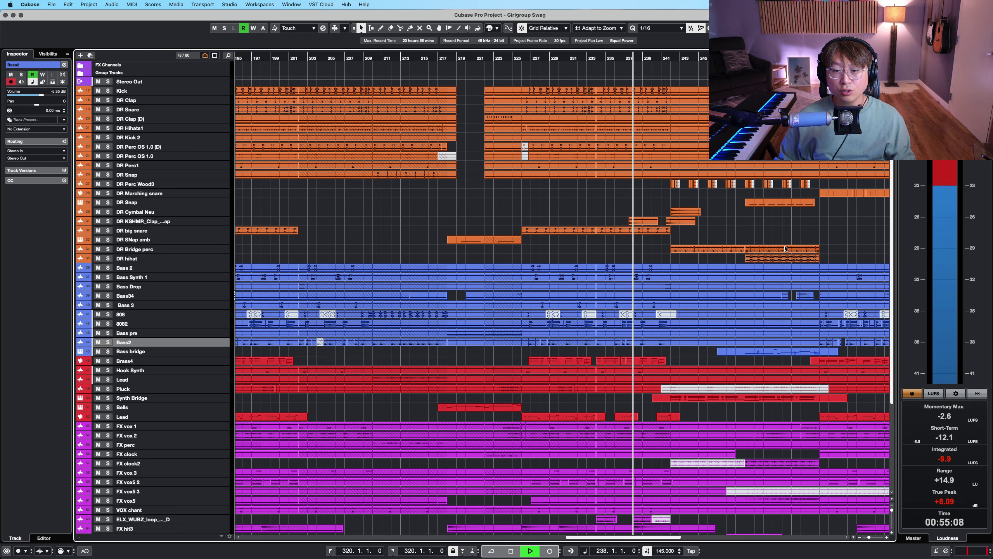
pyautogui.press('h')
pyautogui.press('h')
pyautogui.press('h')
pyautogui.hotkey('shift', 'h')
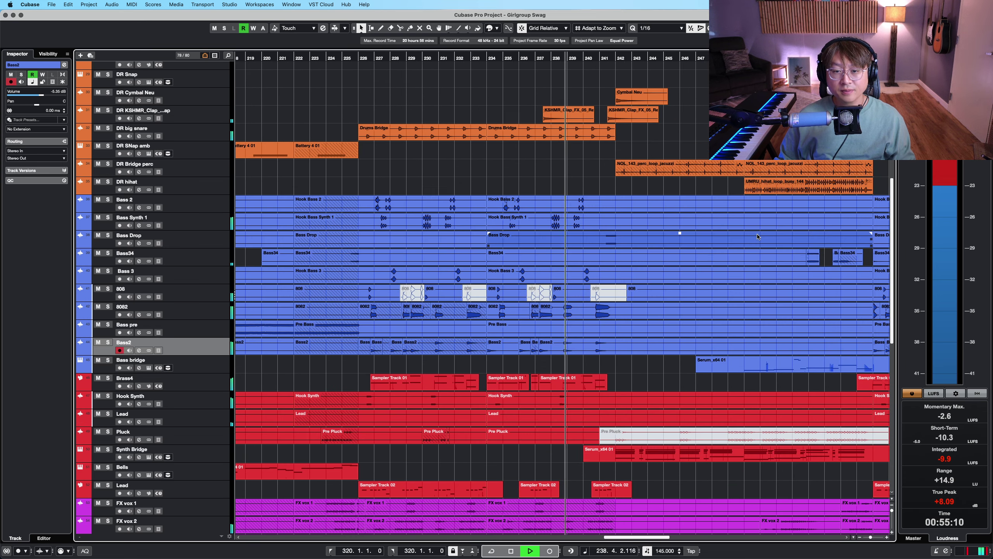
# Compare the drum, synth and FX tracks going into the bridge at bar 242 while the song plays
pyautogui.scroll(5, 756, 241)
pyautogui.press('g')
pyautogui.press('g')
pyautogui.scroll(-8, 557, 238)
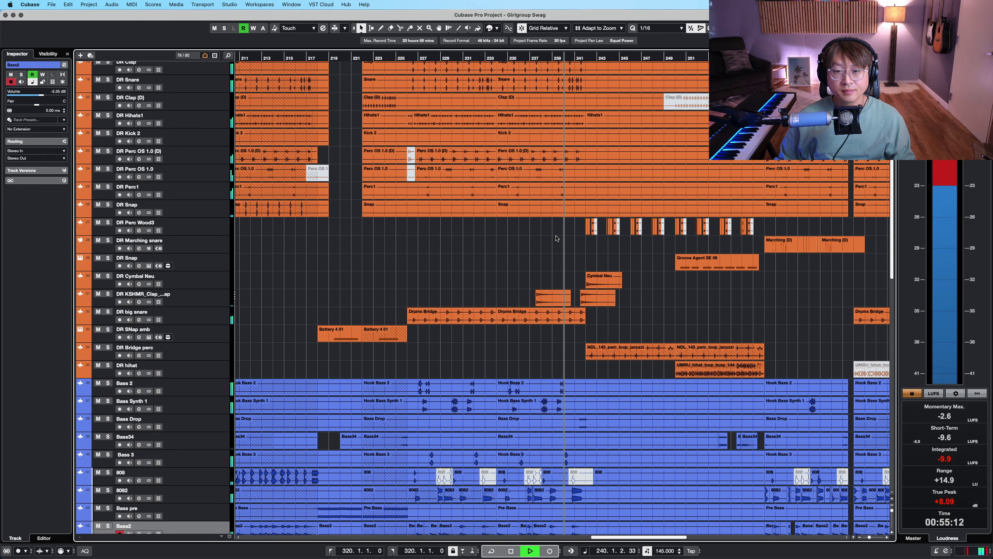
pyautogui.press('g')
pyautogui.press('g')
pyautogui.scroll(-3, 559, 236)
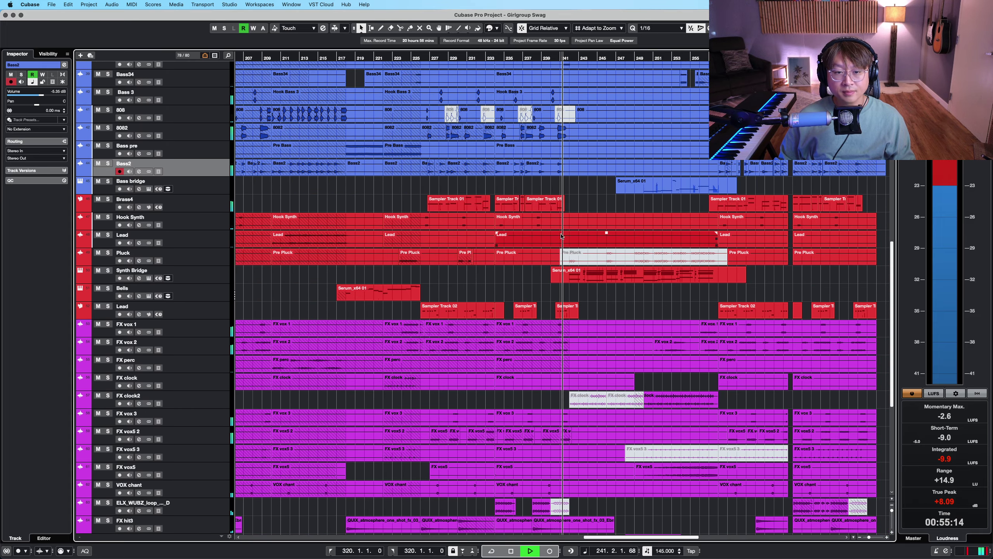
pyautogui.press('g')
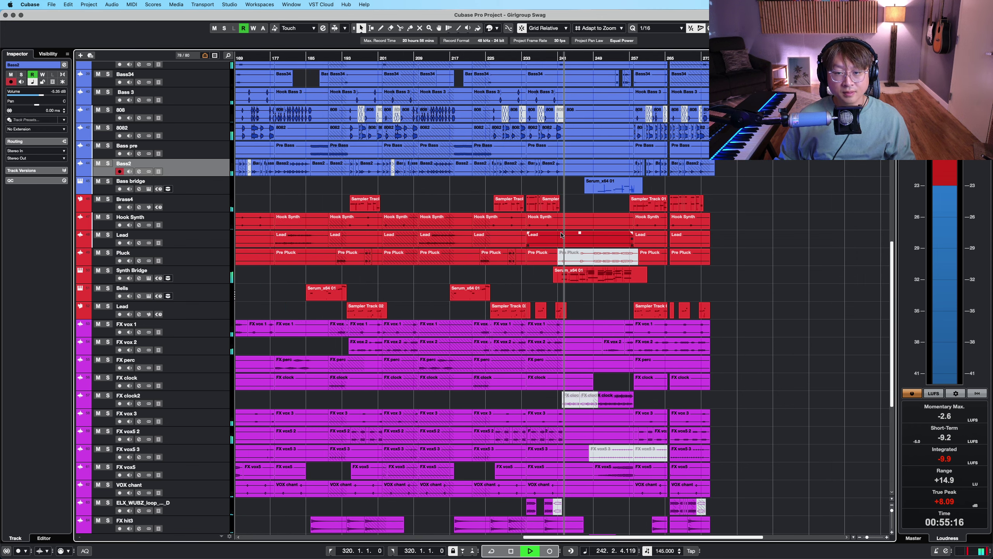
pyautogui.press('g')
pyautogui.scroll(8, 474, 254)
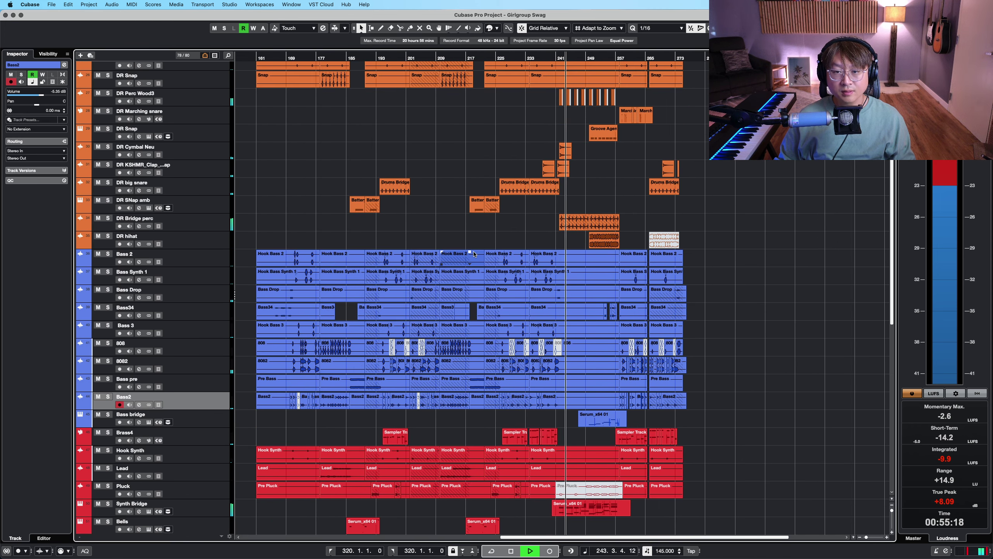
# Examine the bridge's synth, bass, FX clock and percussion parts from bar 242 onward during playback
pyautogui.press('h')
pyautogui.press('h')
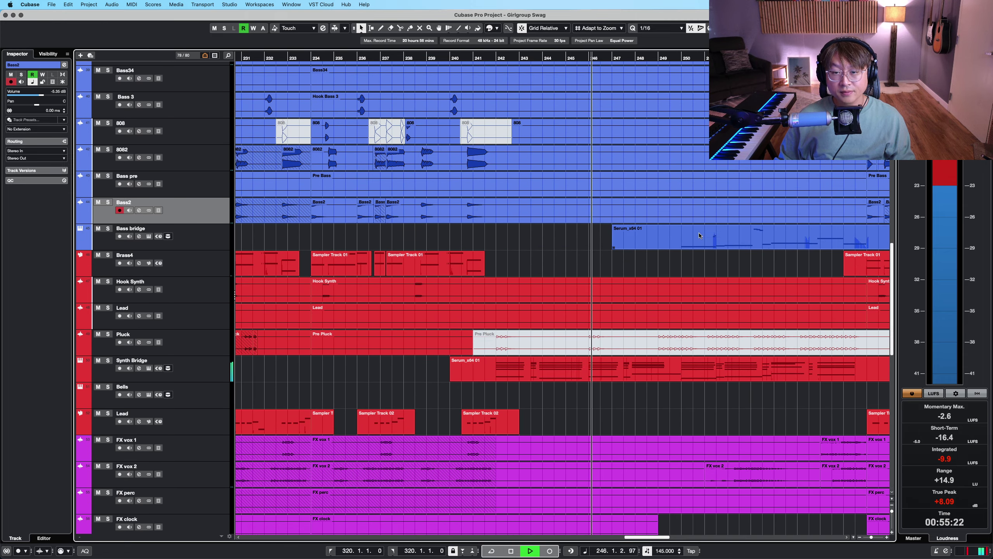
pyautogui.scroll(-10, 699, 235)
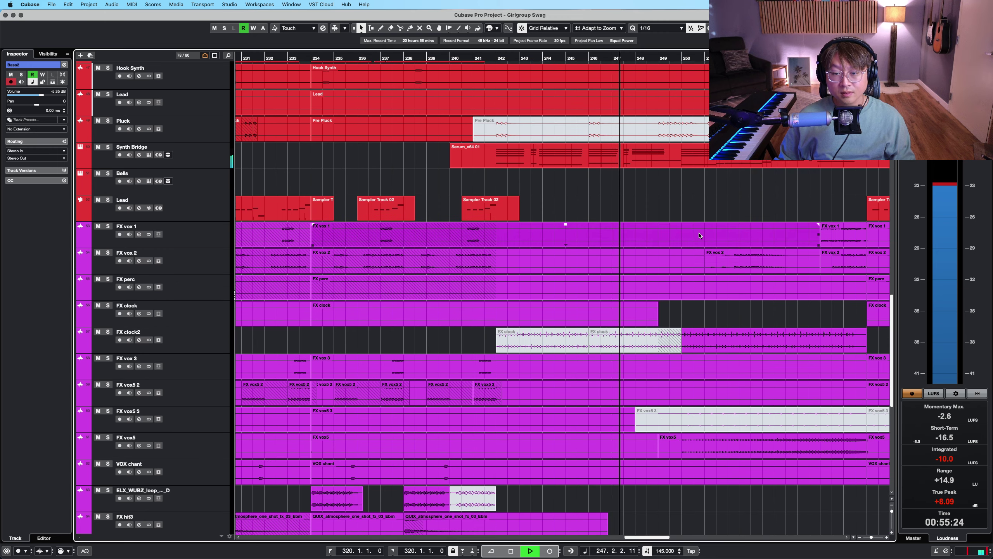
pyautogui.scroll(20, 699, 235)
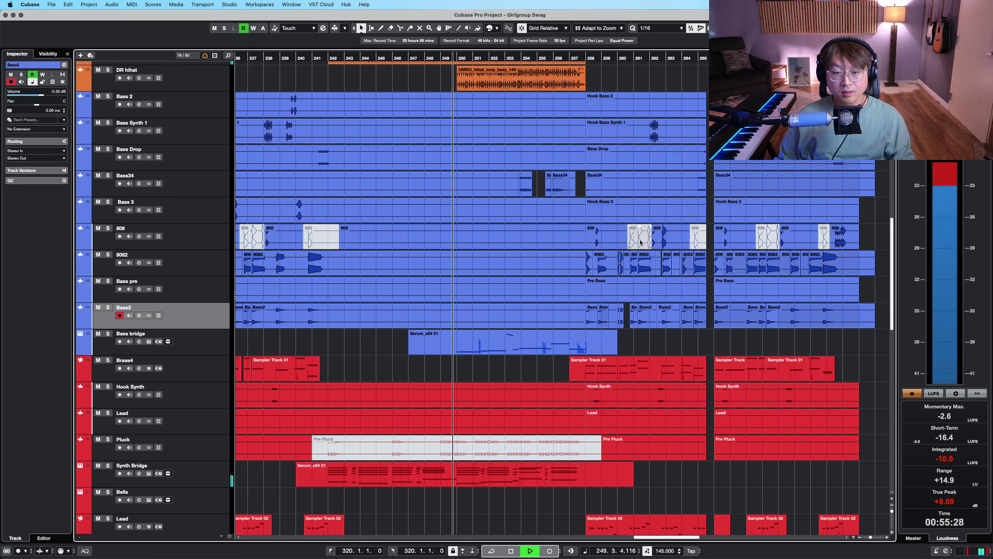
pyautogui.scroll(12, 601, 210)
pyautogui.scroll(8, 601, 211)
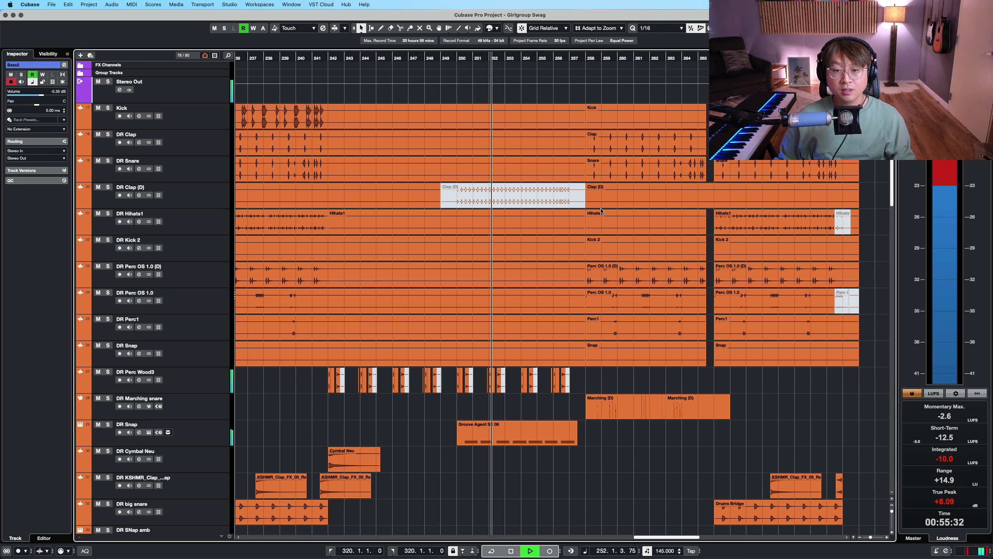
pyautogui.scroll(-12, 601, 211)
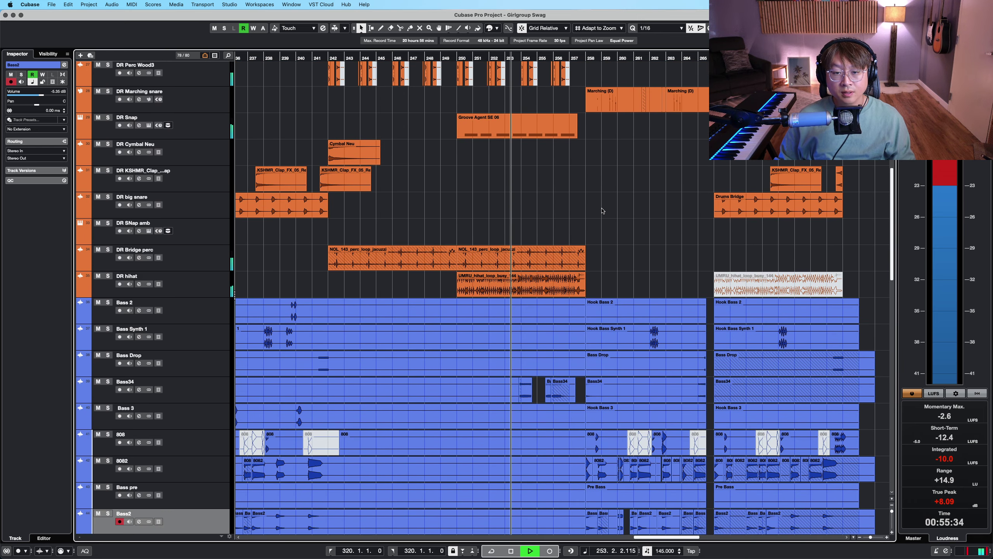
pyautogui.scroll(-3, 601, 210)
# Follow the Bass34, Bass bridge, Synth Bridge and FX parts through the bridge's second half up to bar 258
pyautogui.press('h')
pyautogui.press('h')
pyautogui.press('h')
pyautogui.press('h')
pyautogui.press('h')
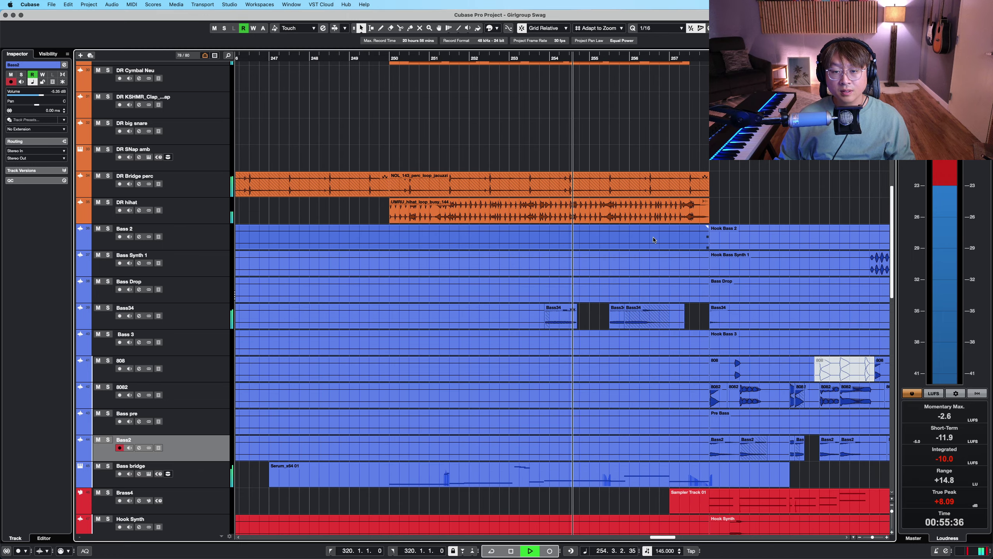
pyautogui.scroll(-5, 653, 240)
pyautogui.scroll(-15, 653, 239)
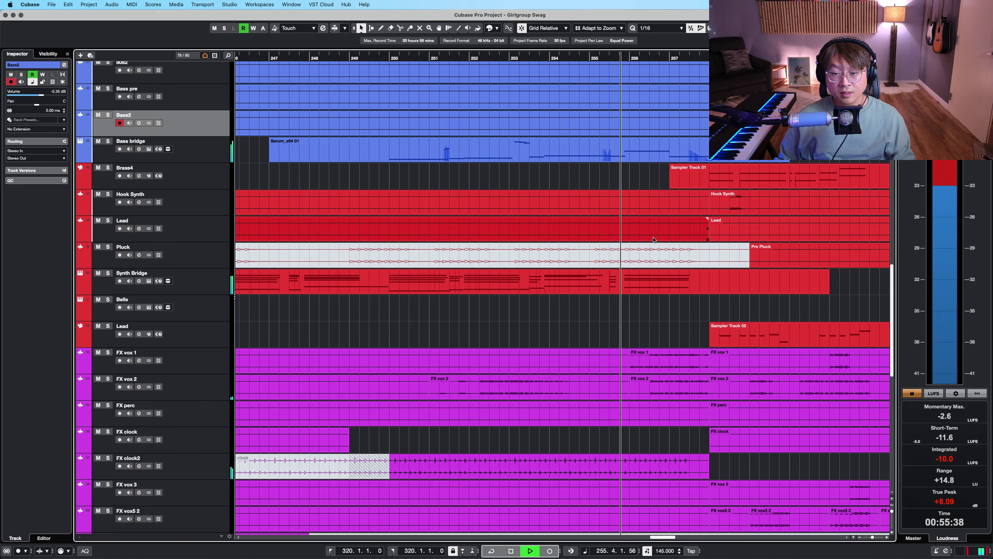
pyautogui.scroll(-8, 654, 240)
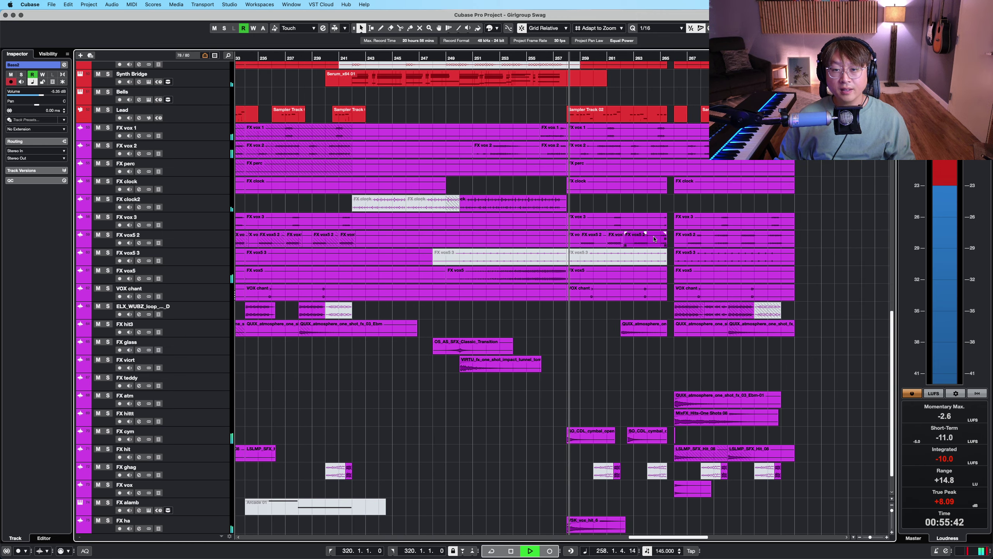
# Review the drum tracks and marching snare from bar 258 to the arrangement gap at bar 265 during playback
pyautogui.scroll(20, 654, 238)
pyautogui.scroll(6, 654, 239)
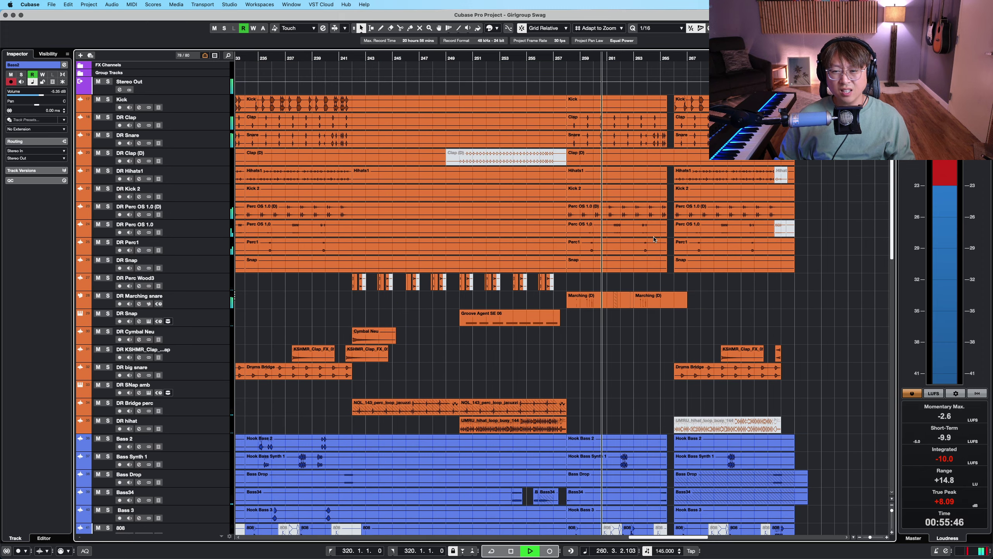
pyautogui.scroll(-1, 653, 240)
pyautogui.press('h')
pyautogui.press('h')
pyautogui.press('h')
pyautogui.press('h')
pyautogui.press('h')
pyautogui.press('h')
pyautogui.press('h')
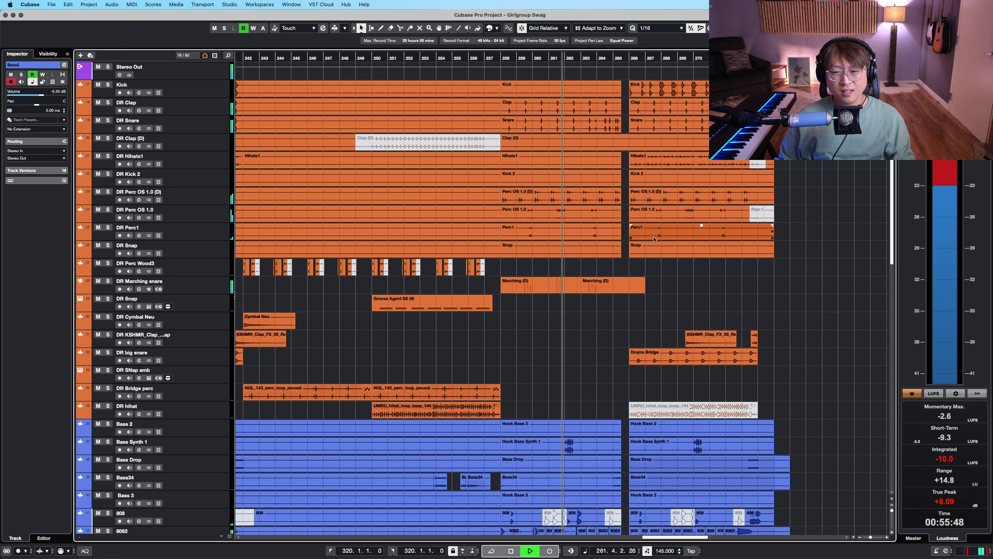
pyautogui.press('g')
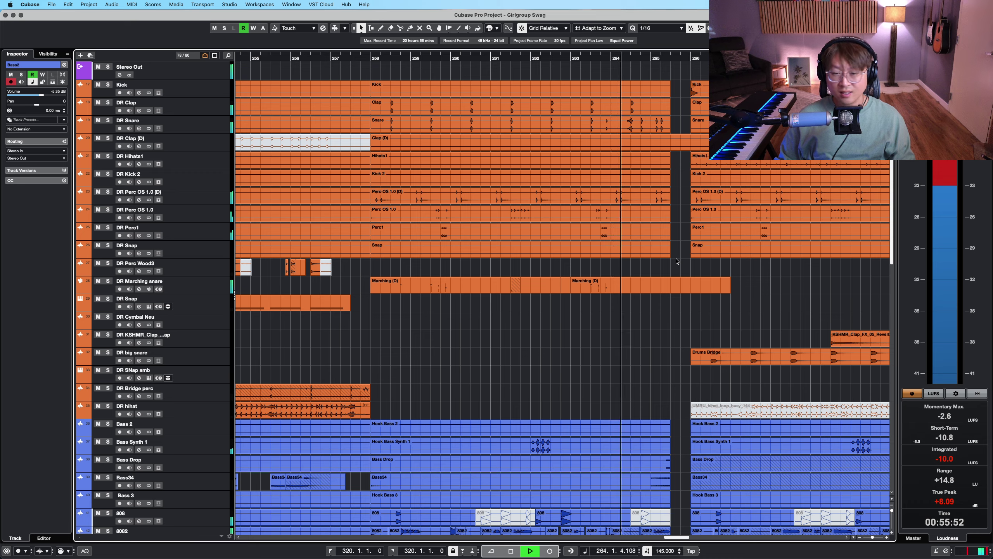
pyautogui.scroll(-4, 677, 262)
pyautogui.scroll(5, 678, 261)
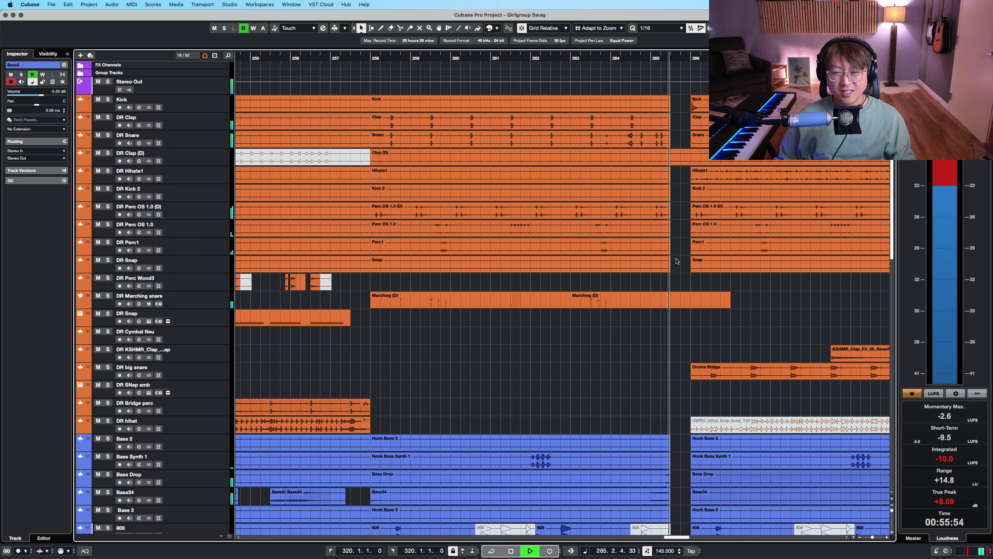
# Look through the drum, bass, synth and FX tracks of the final section from bar 266 during playback
pyautogui.press('g')
pyautogui.scroll(-4, 683, 265)
pyautogui.press('g')
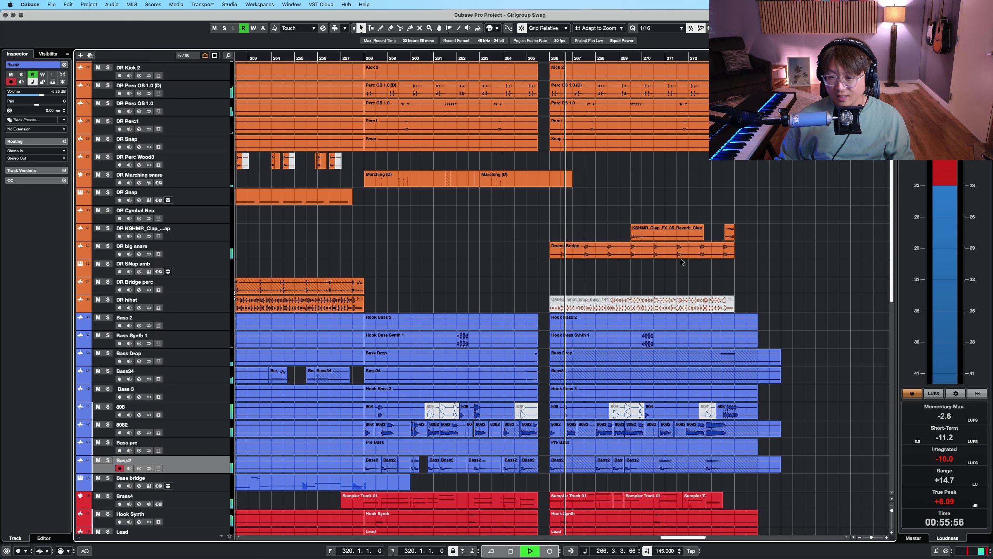
pyautogui.hotkey('shift', 'g')
pyautogui.hotkey('shift', 'h')
pyautogui.hotkey('shift', 'h')
pyautogui.scroll(-6, 684, 264)
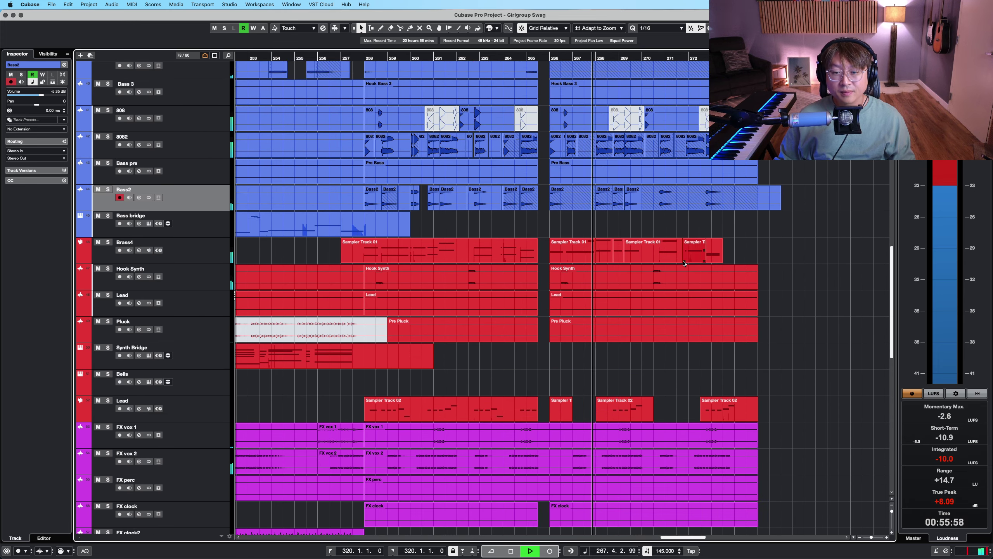
pyautogui.scroll(-7, 683, 264)
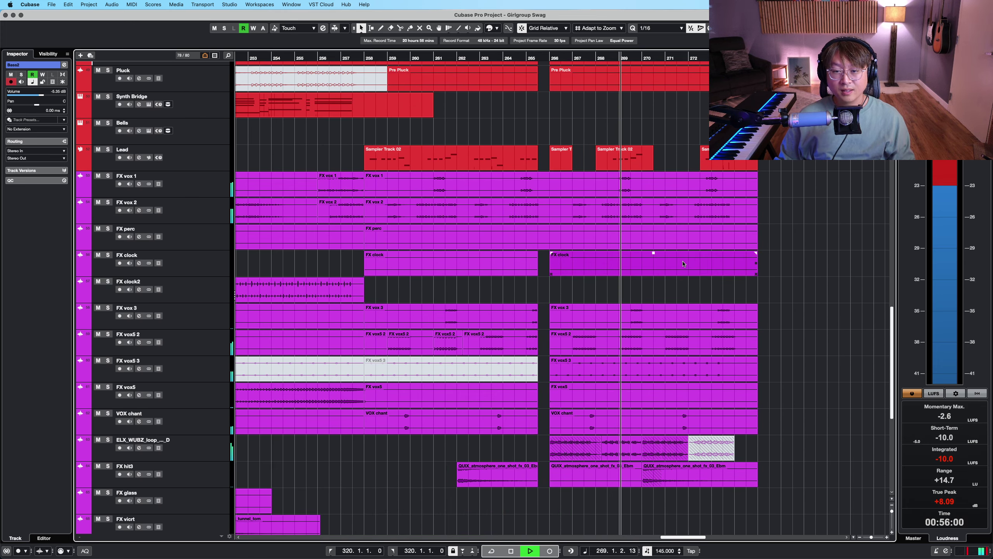
pyautogui.press('g')
pyautogui.press('g')
pyautogui.press('g')
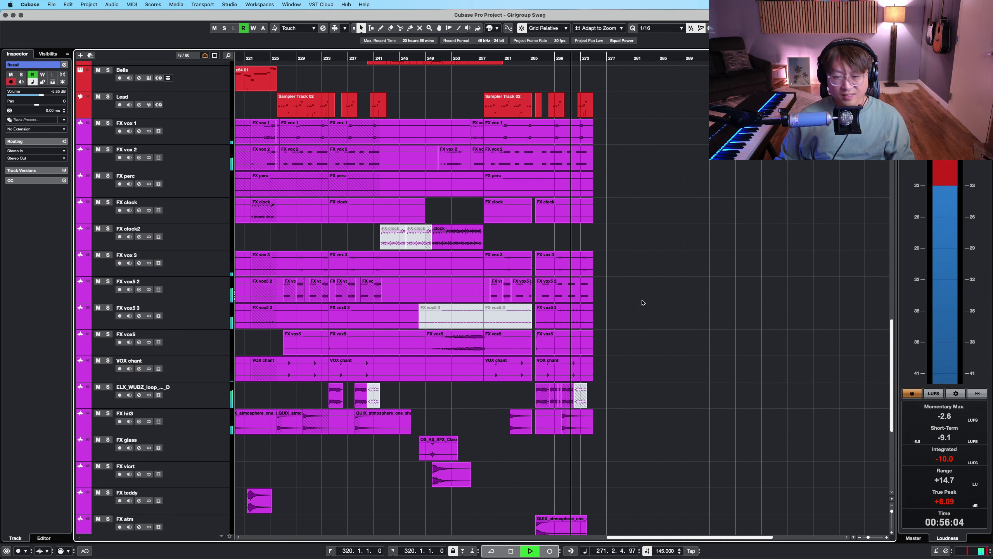
pyautogui.press('g')
pyautogui.hotkey('shift', 'g')
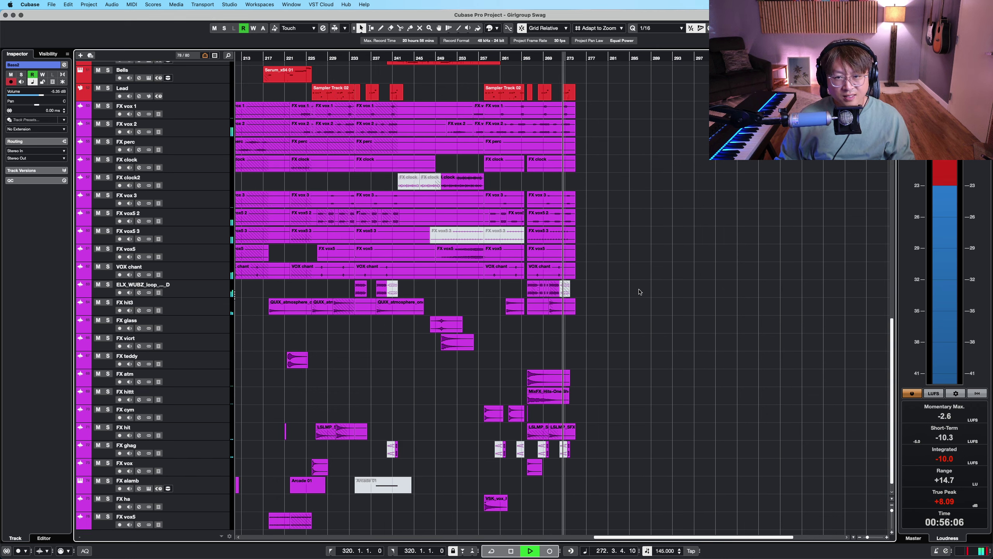
# Examine how the bass, synth and FX parts finish at the end of the song around bar 274
pyautogui.scroll(7, 638, 291)
pyautogui.press('h')
pyautogui.press('h')
pyautogui.press('h')
pyautogui.press('h')
pyautogui.press('g')
pyautogui.press('g')
pyautogui.press('g')
pyautogui.press('g')
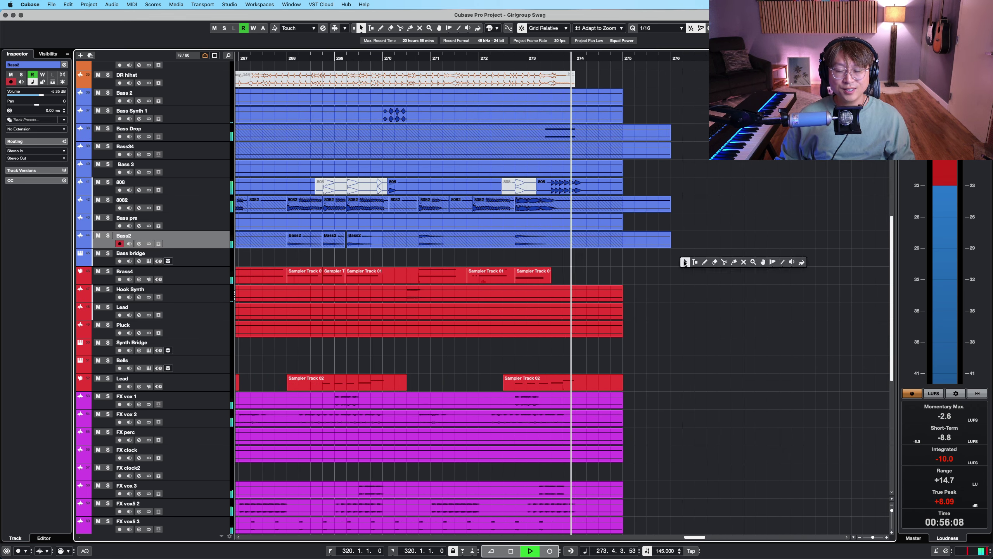
pyautogui.press('g')
pyautogui.hotkey('shift', 'g')
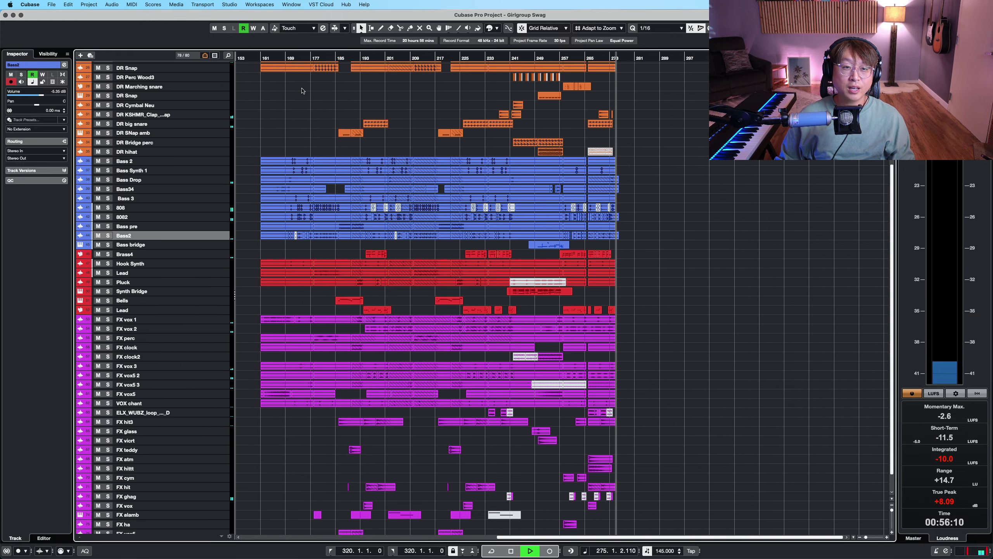
# Move the project cursor back to bar 163 and stop playback
pyautogui.hotkey('shift', 'h')
pyautogui.click(267, 58)
pyautogui.press('space')
pyautogui.press('h')
pyautogui.press('h')
pyautogui.press('h')
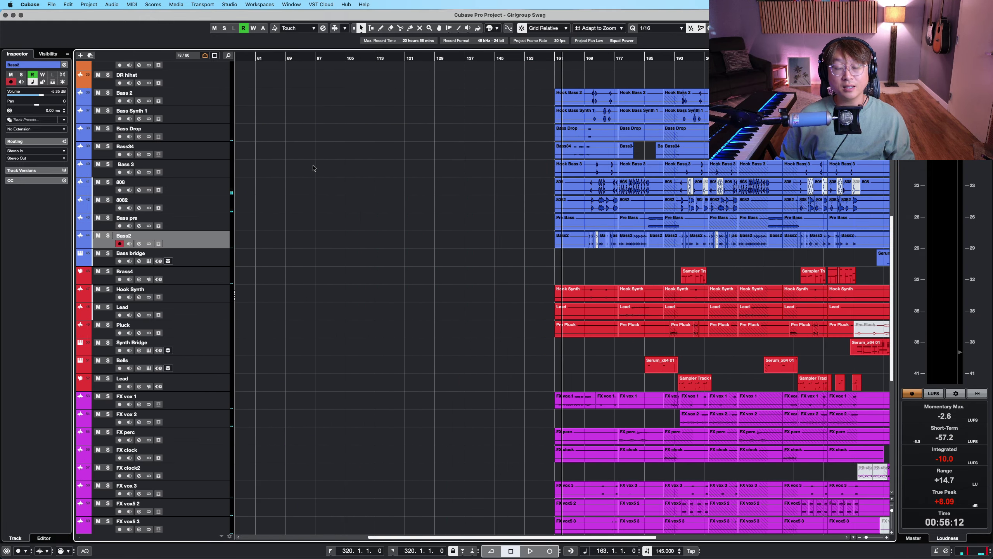
# Look over the drum, synth and FX tracks at the start of the arrangement around bar 163
pyautogui.hotkey('shift', 'h')
pyautogui.scroll(10, 524, 204)
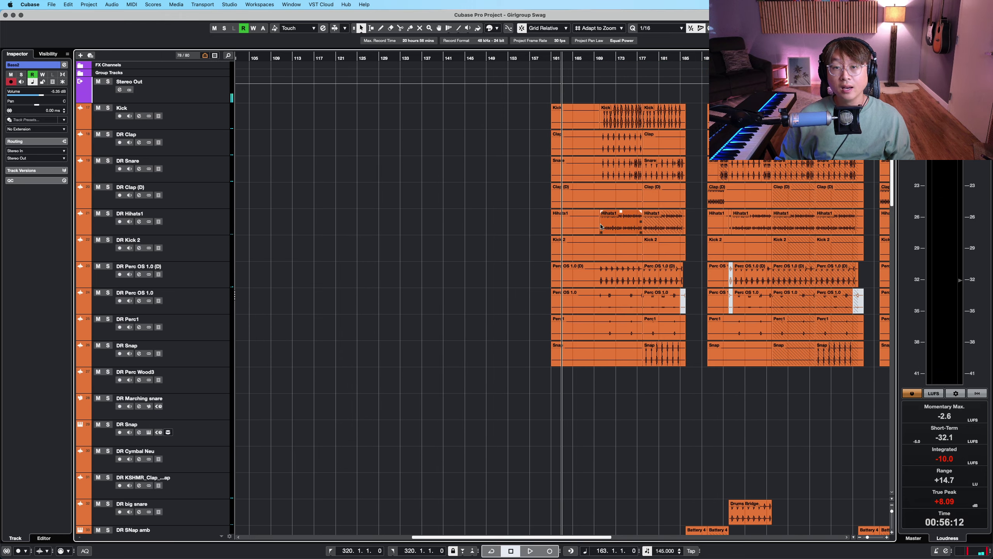
pyautogui.scroll(-12, 581, 375)
pyautogui.scroll(-3, 581, 369)
pyautogui.press('h')
pyautogui.press('h')
pyautogui.press('h')
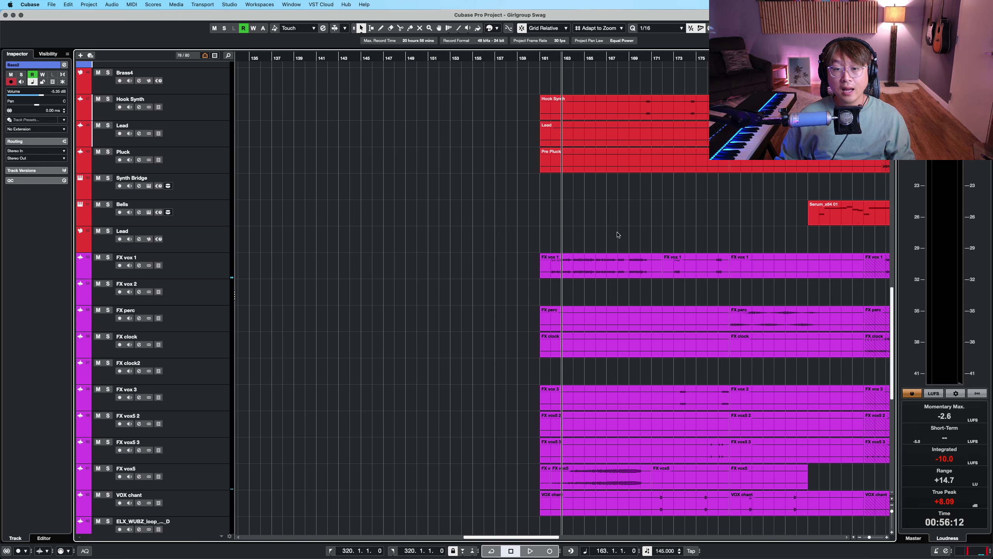
# Solo the FX vox 1 track and play it from about bar 162
pyautogui.hotkey('shift', 'h')
pyautogui.scroll(-7, 610, 236)
pyautogui.click(176, 127)
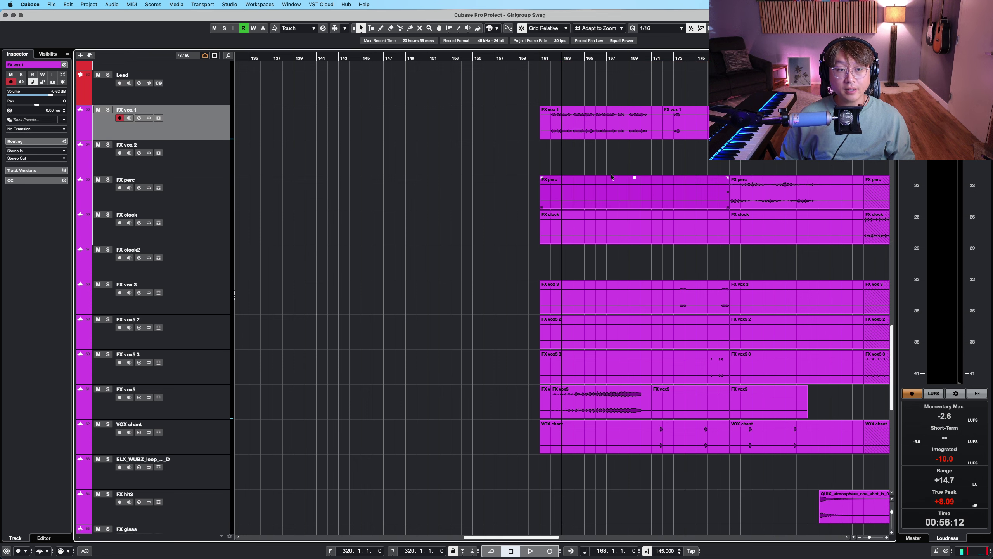
pyautogui.scroll(5, 678, 226)
pyautogui.press('h')
pyautogui.press('h')
pyautogui.press('h')
pyautogui.press('s')
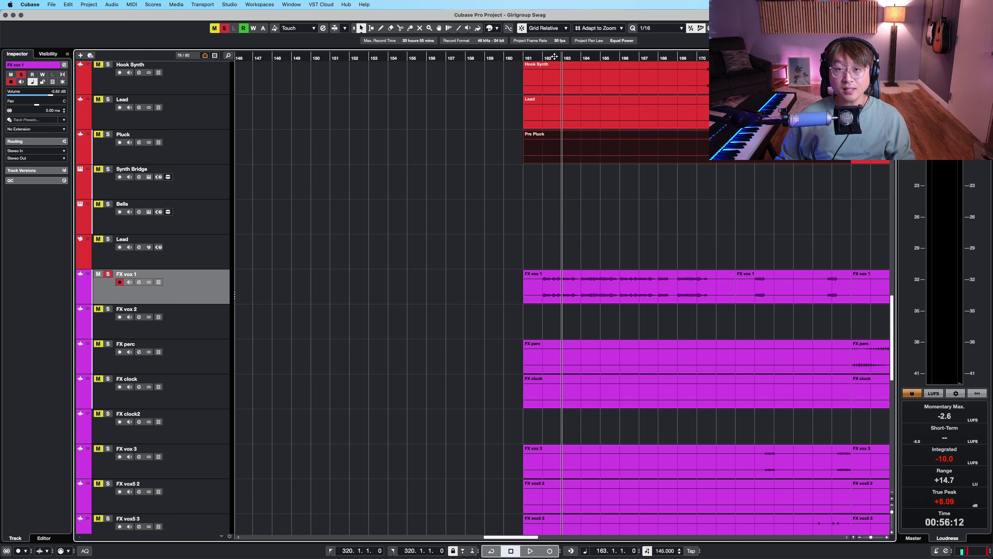
pyautogui.click(548, 59)
pyautogui.hotkey('shift', 'h')
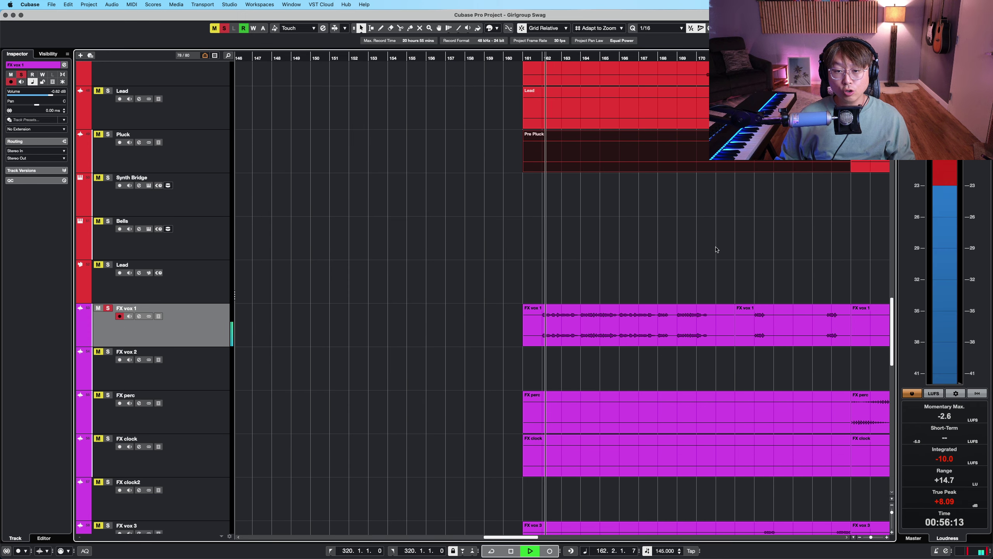
# Split the FX vox 1 clip at bars 162 and 171 to isolate the vocal phrase during playback
pyautogui.hscroll(5, 594, 231)
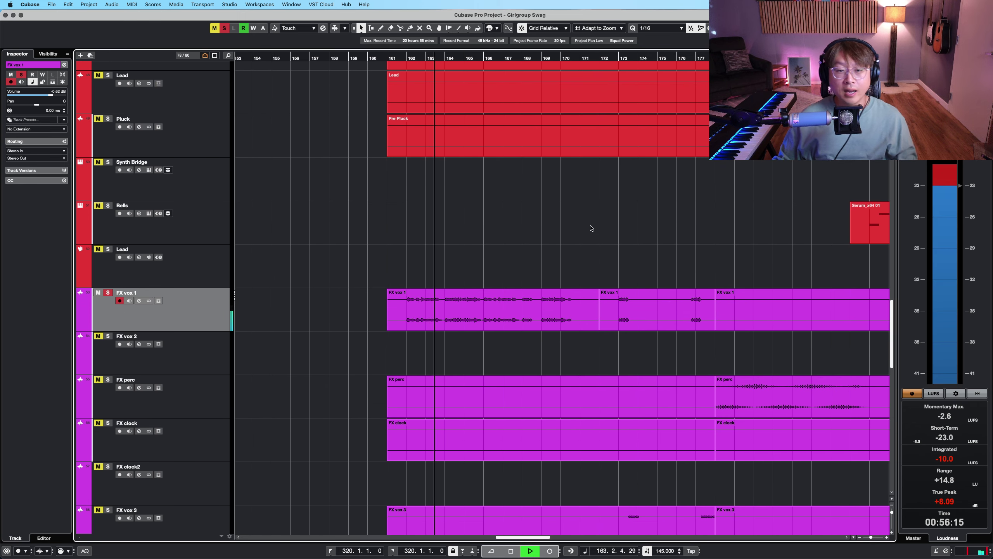
pyautogui.keyDown('alt'); pyautogui.click(407, 316); pyautogui.keyUp('alt')
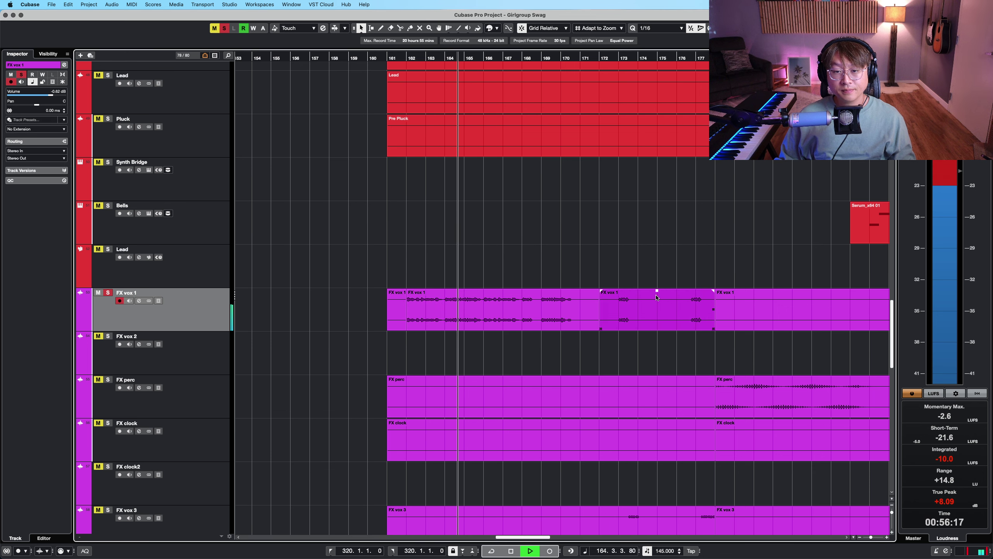
pyautogui.click(520, 308)
pyautogui.hotkey('shift', 'h')
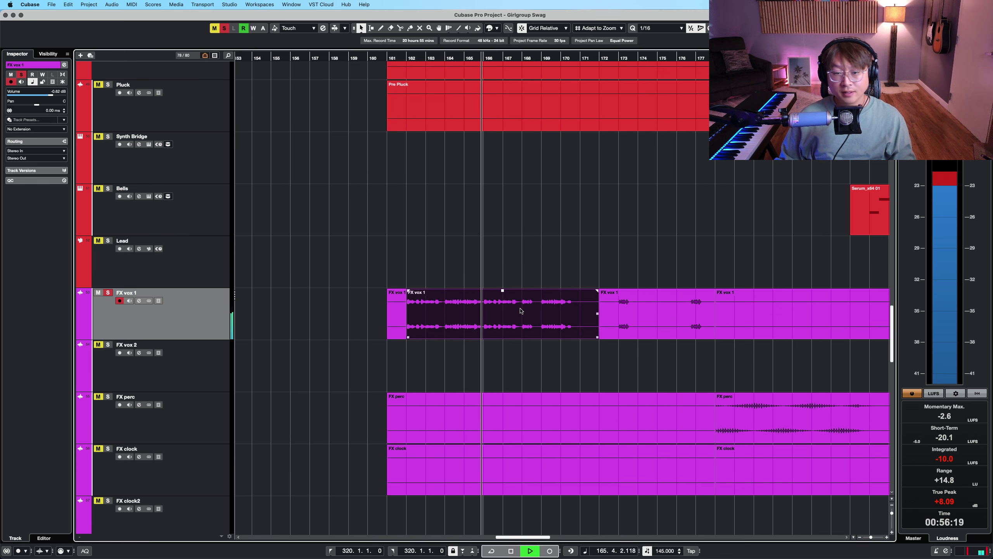
pyautogui.scroll(-1, 547, 309)
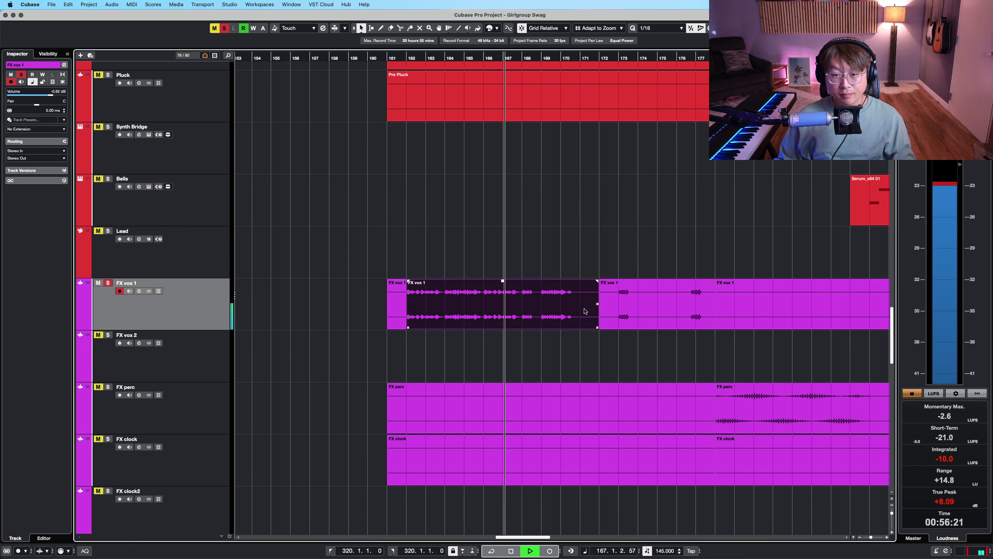
pyautogui.keyDown('alt'); pyautogui.click(579, 307); pyautogui.keyUp('alt')
pyautogui.hotkey('shift', 'g')
pyautogui.hotkey('shift', 'g')
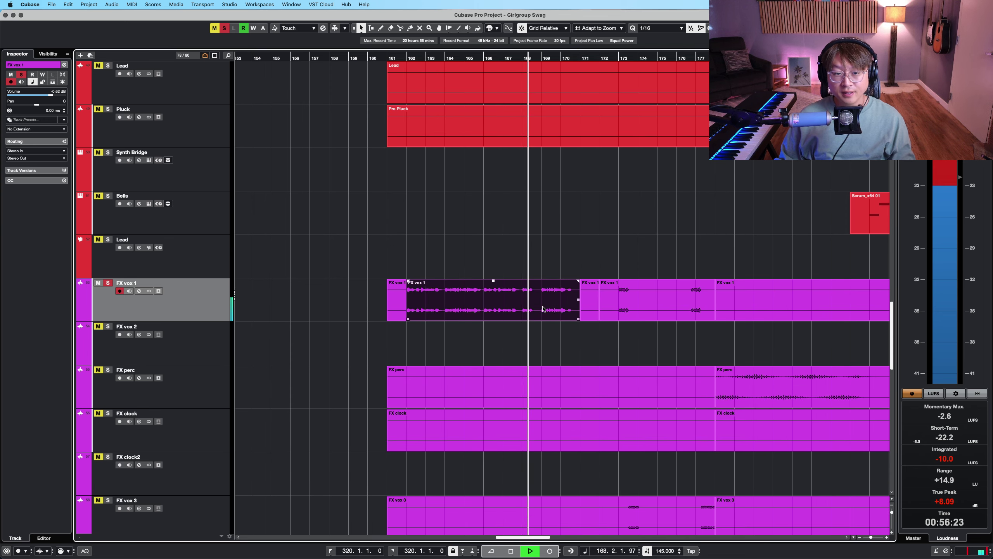
# Stop playback, return to the drum tracks at the start of the track list and clear all solos
pyautogui.scroll(5, 542, 239)
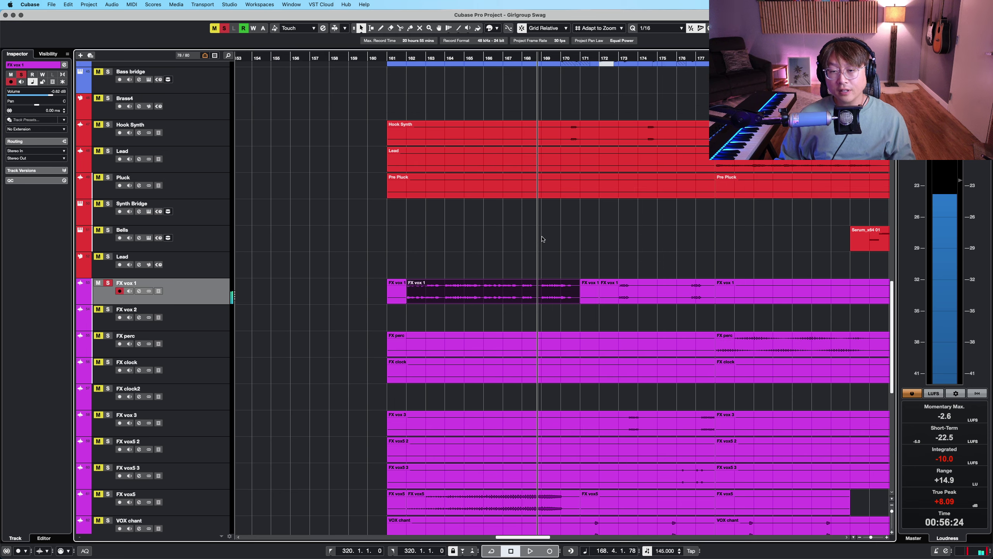
pyautogui.scroll(4, 542, 239)
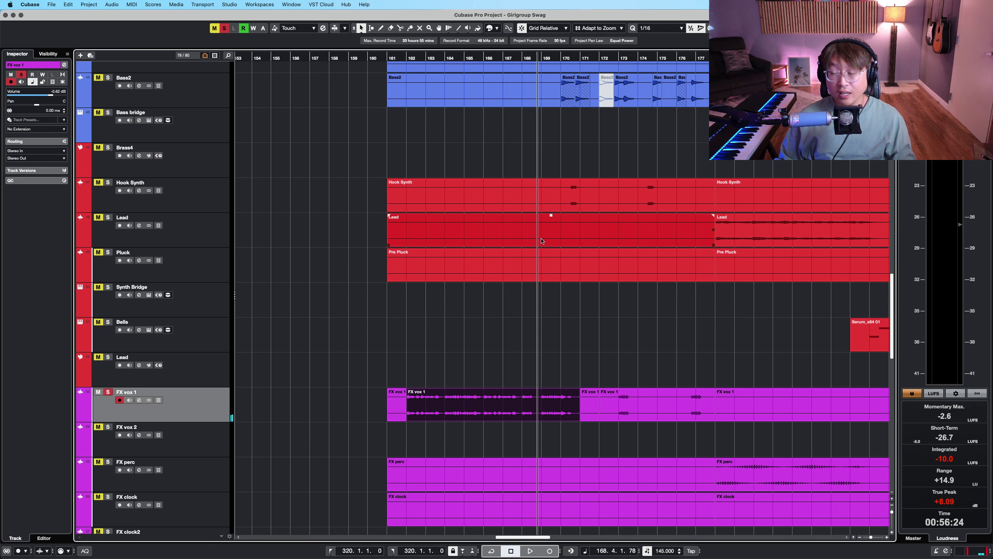
pyautogui.scroll(20, 542, 241)
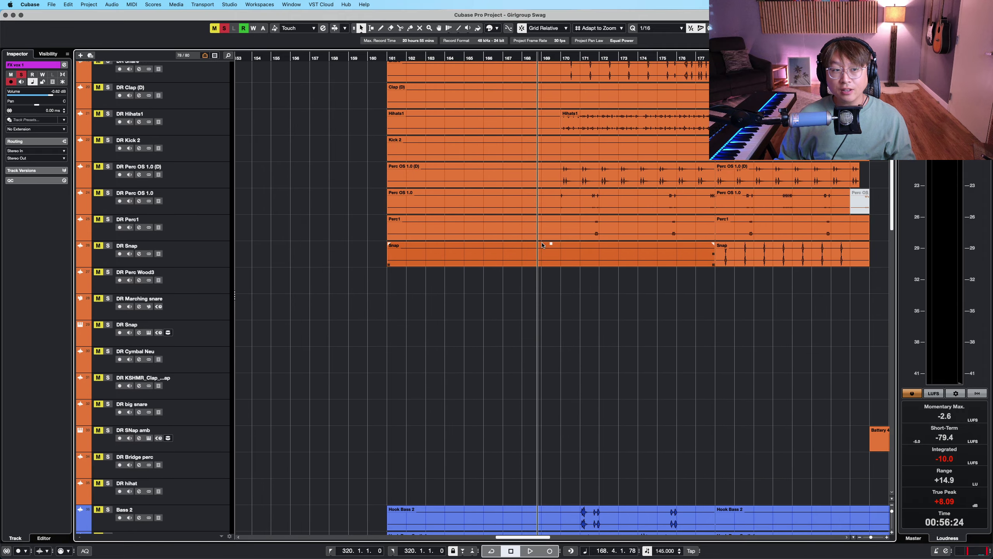
pyautogui.scroll(8, 542, 245)
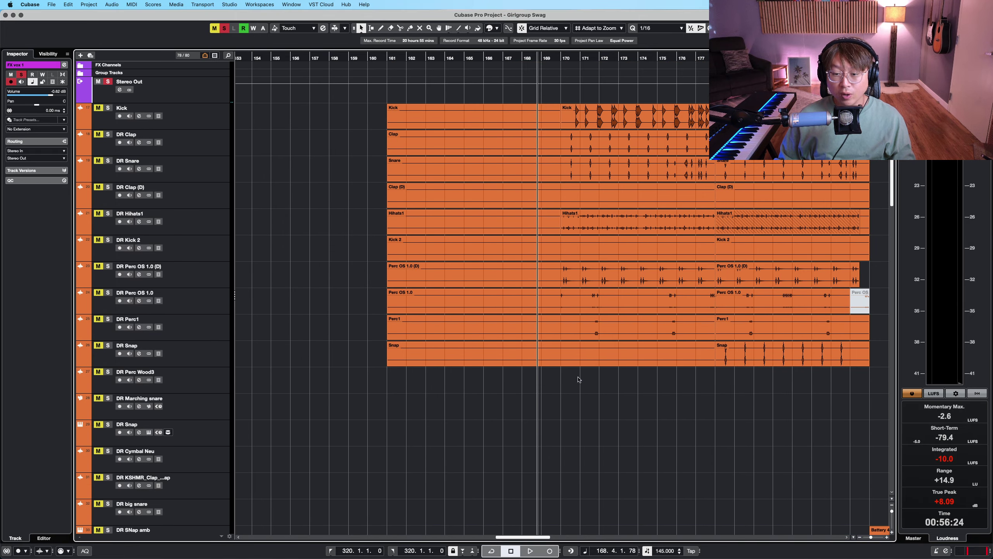
pyautogui.hotkey('shift', 'g')
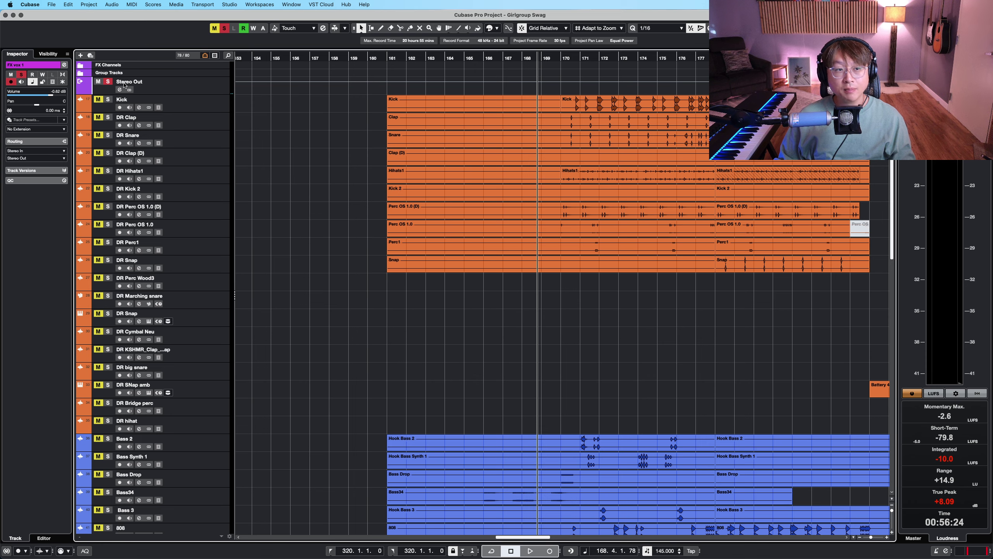
pyautogui.click(107, 81)
pyautogui.hotkey('shift', 'h')
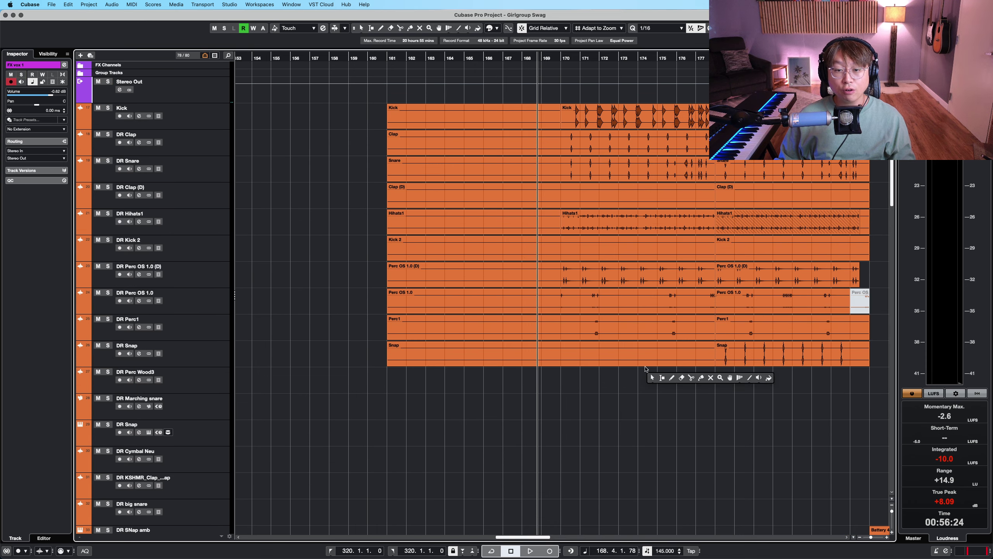
# Play the full mix from about bar 166 and examine how the bass and drum tracks enter at bar 170
pyautogui.scroll(-10, 612, 425)
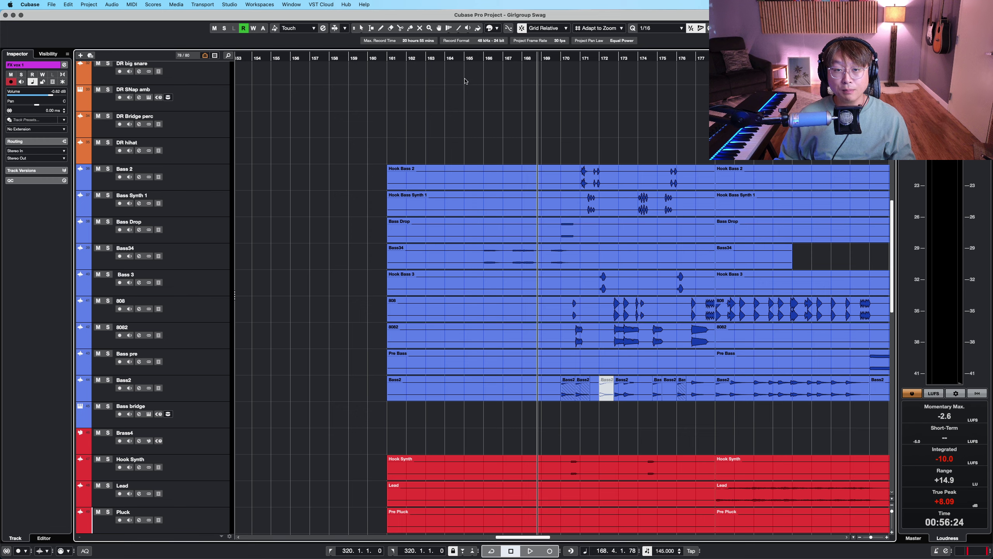
pyautogui.click(481, 58)
pyautogui.press('space')
pyautogui.hscroll(5, 536, 206)
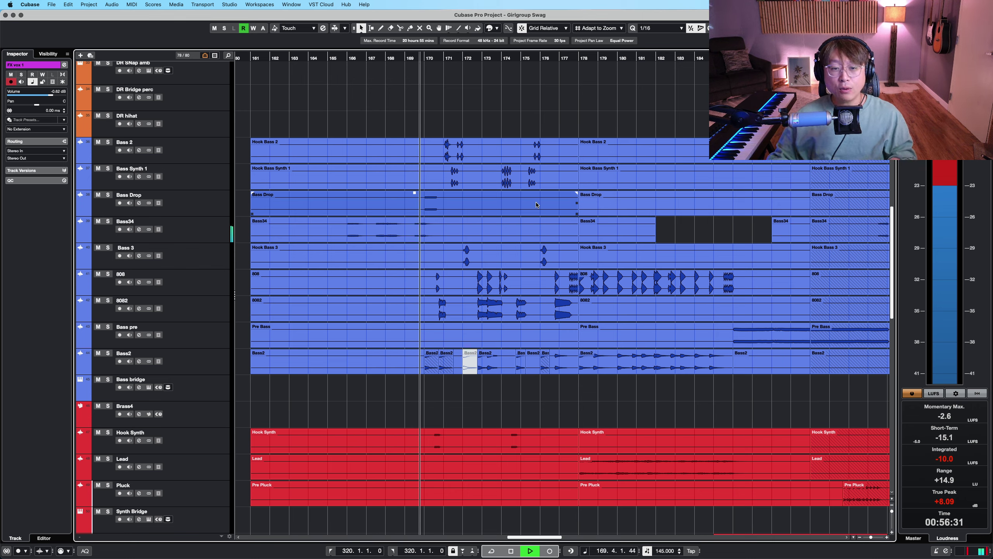
pyautogui.scroll(10, 524, 195)
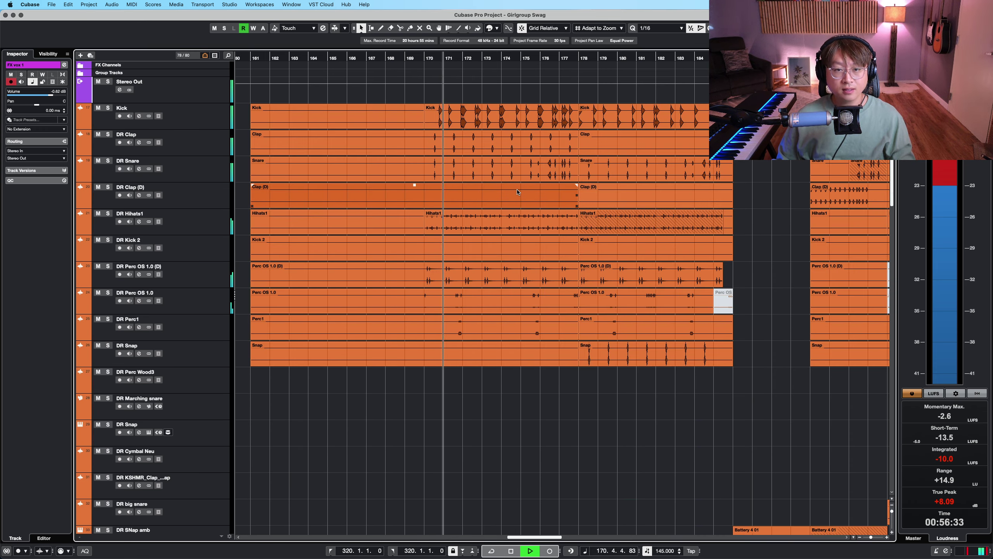
# Try to set the locators around the drum clips leading up to bar 178
pyautogui.press('h')
pyautogui.press('h')
pyautogui.press('h')
pyautogui.press('h')
pyautogui.press('h')
pyautogui.moveTo(684, 424); pyautogui.dragTo(535, 98)
pyautogui.press('g')
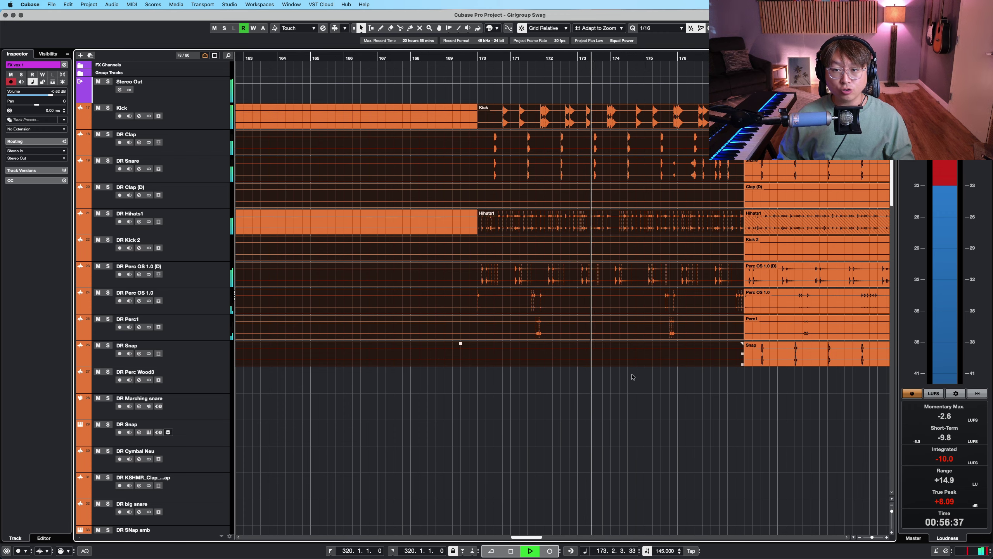
pyautogui.moveTo(656, 413)
pyautogui.mouseDown()
pyautogui.moveTo(572, 83)
pyautogui.moveTo(561, 127)
pyautogui.mouseUp()
pyautogui.press('p')
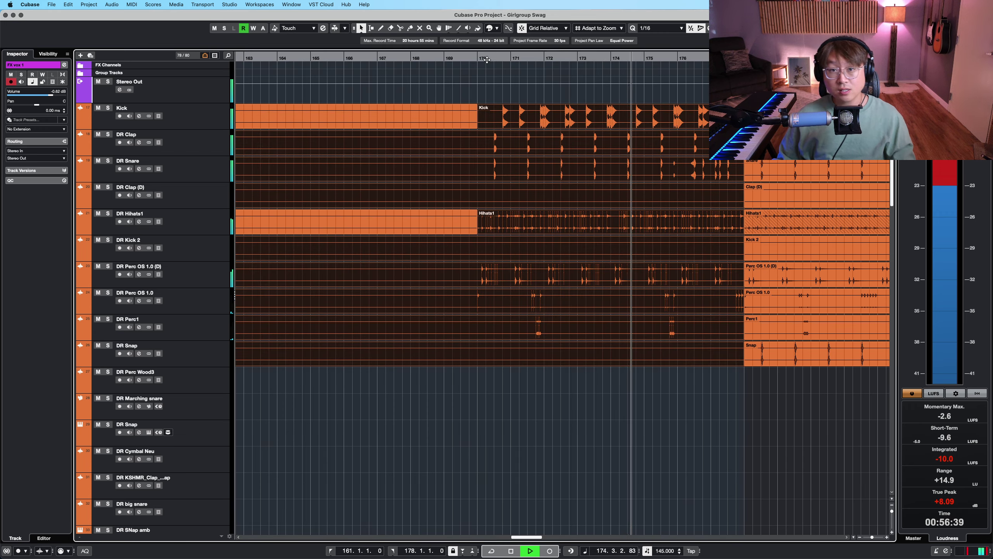
# Stop playback and set the cycle range to the Kick clip spanning bars 170 to 178
pyautogui.press('space')
pyautogui.click(486, 57)
pyautogui.moveTo(485, 94); pyautogui.dragTo(695, 118)
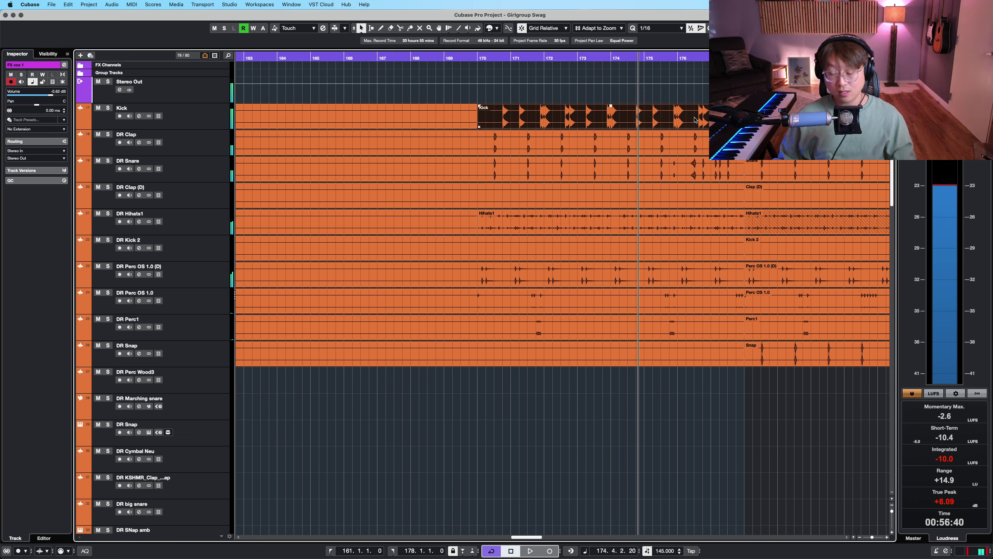
pyautogui.press('p')
# Solo the drum tracks from Kick through DR Snap and listen to them from bar 170
pyautogui.click(197, 124)
pyautogui.keyDown('shift'); pyautogui.click(196, 358); pyautogui.keyUp('shift')
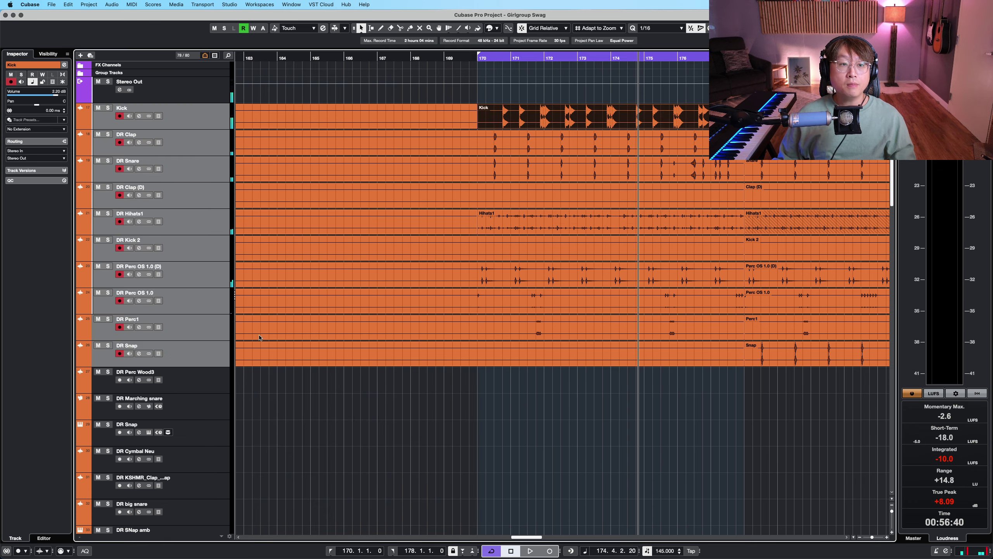
pyautogui.press('s')
pyautogui.click(482, 58)
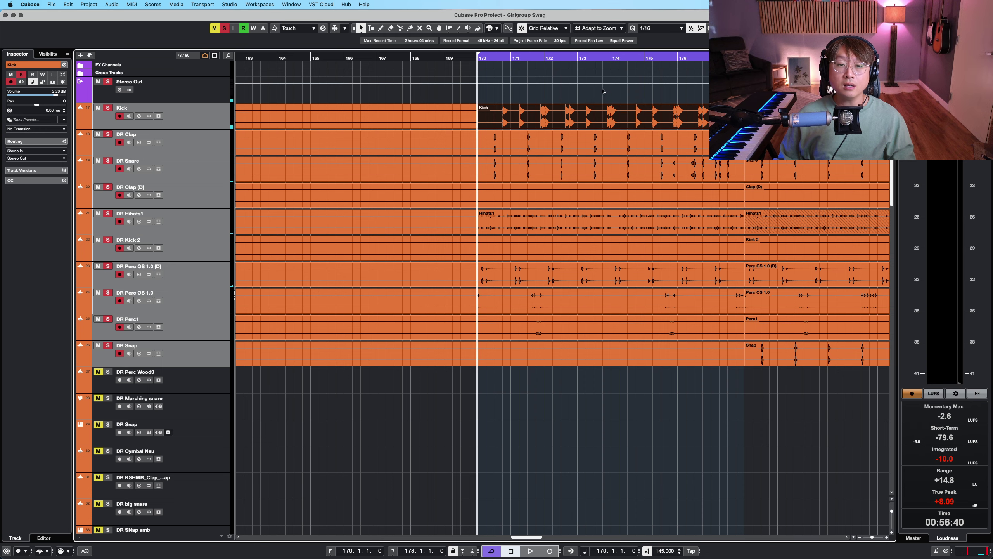
pyautogui.hotkey('shift', 'h')
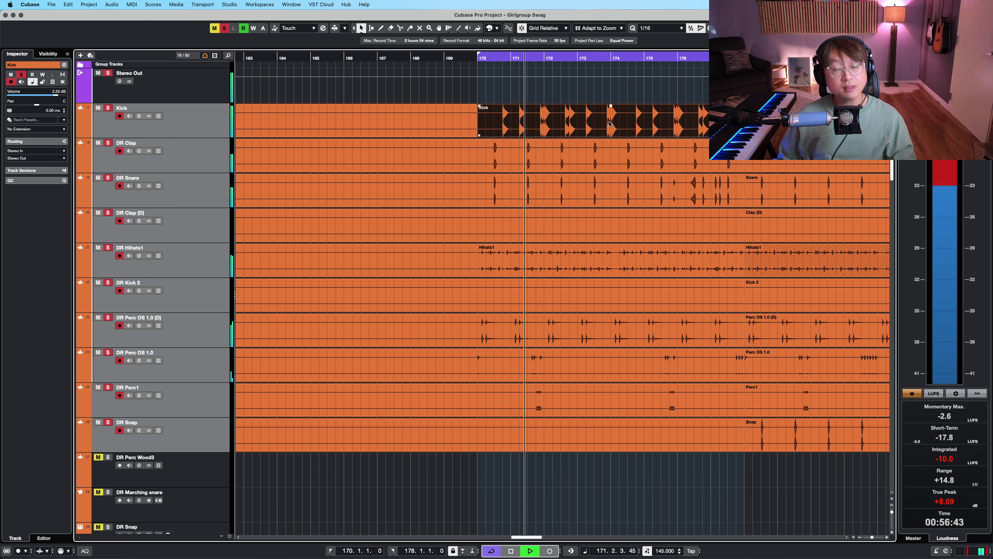
pyautogui.press('h')
pyautogui.press('h')
pyautogui.press('h')
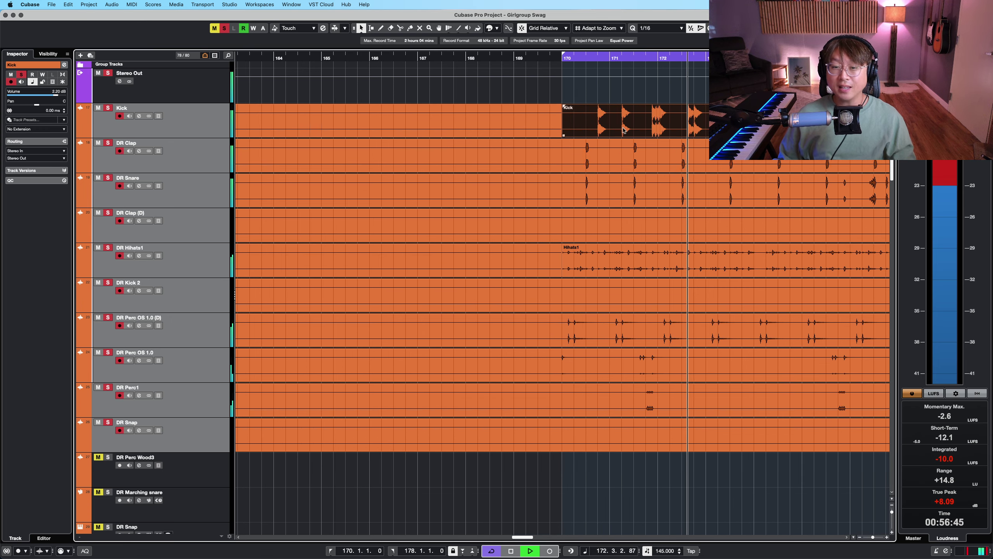
pyautogui.hscroll(5, 532, 176)
pyautogui.scroll(-1, 532, 176)
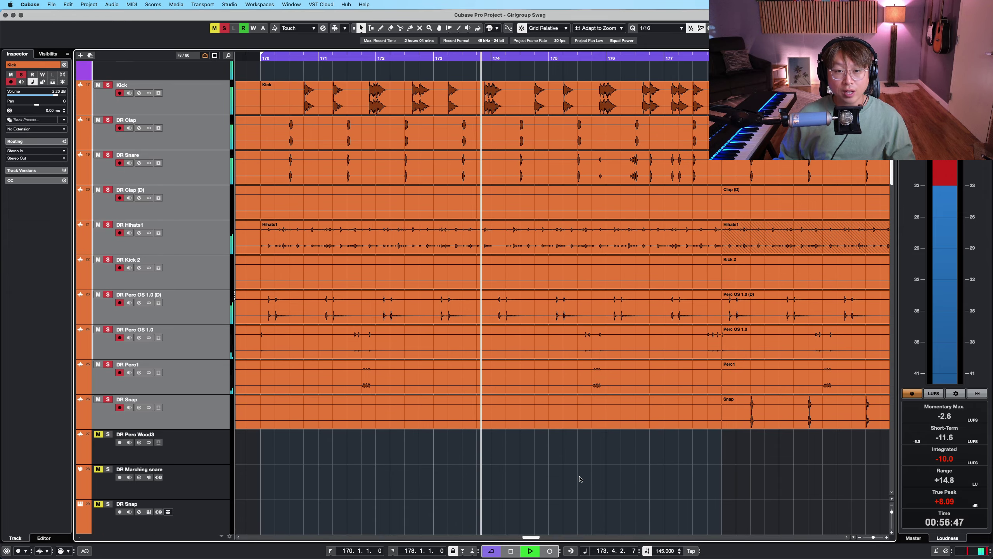
pyautogui.scroll(1, 562, 446)
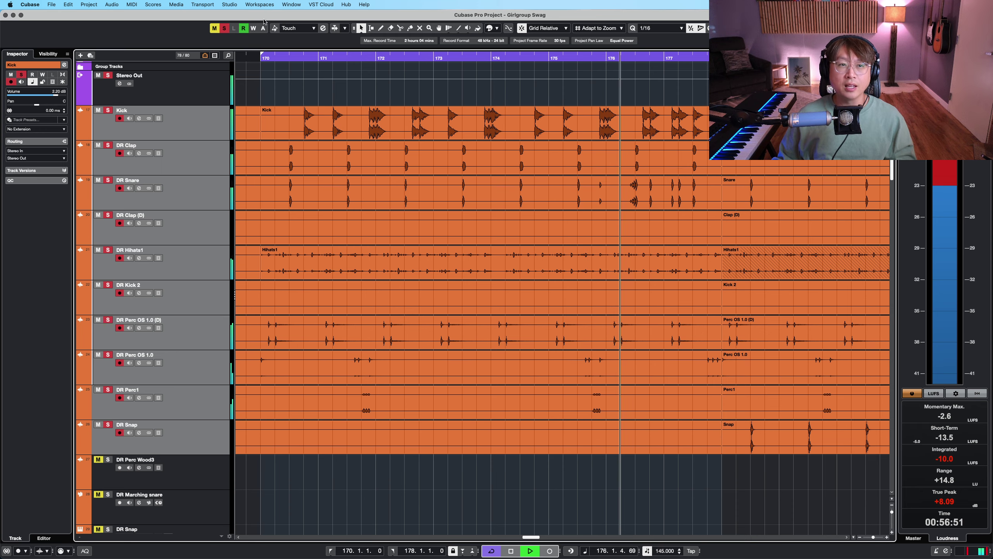
# Solo only the Kick track, listen to it within the looped section and stop playback
pyautogui.click(214, 123)
pyautogui.hotkey('shift', 'h')
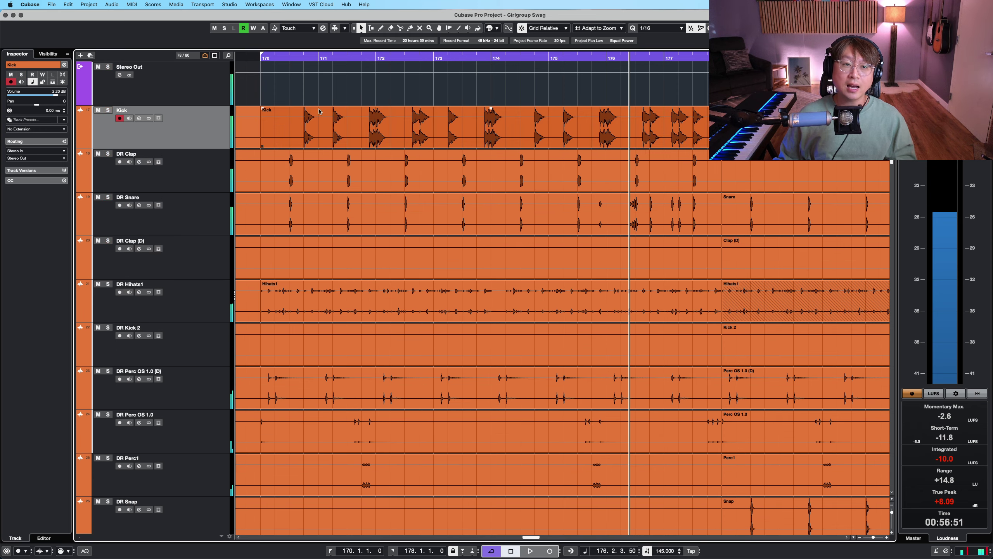
pyautogui.click(290, 58)
pyautogui.press('s')
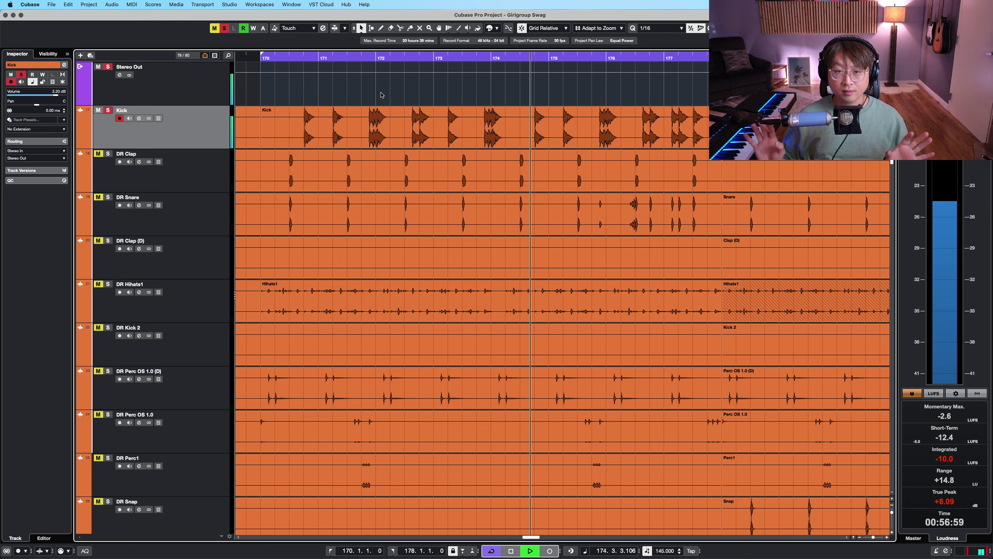
pyautogui.press('space')
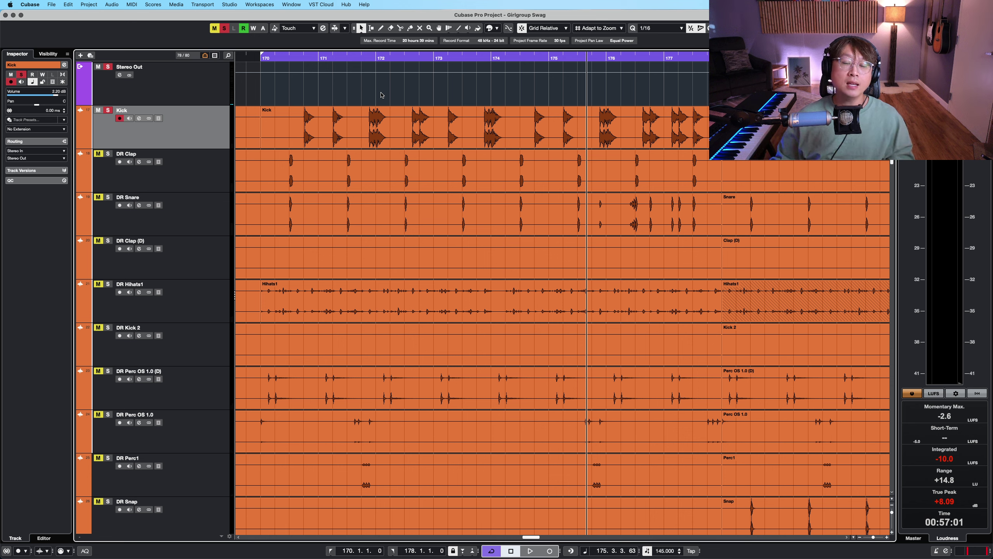
# Add the DR Clap and DR Snare tracks to the soloed Kick and play them together from bar 170
pyautogui.click(202, 169)
pyautogui.click(207, 210)
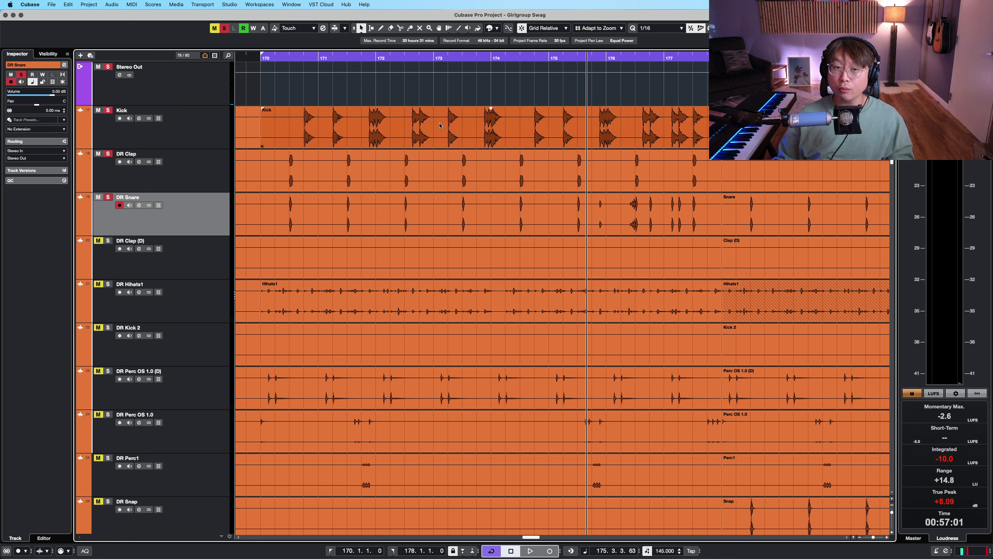
pyautogui.hotkey('shift', 'g')
pyautogui.click(259, 57)
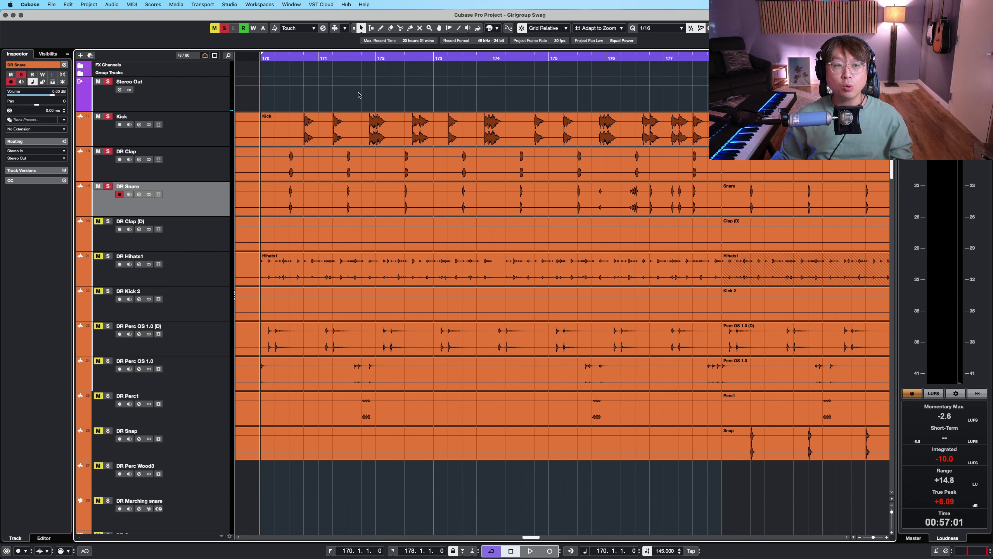
pyautogui.press('space')
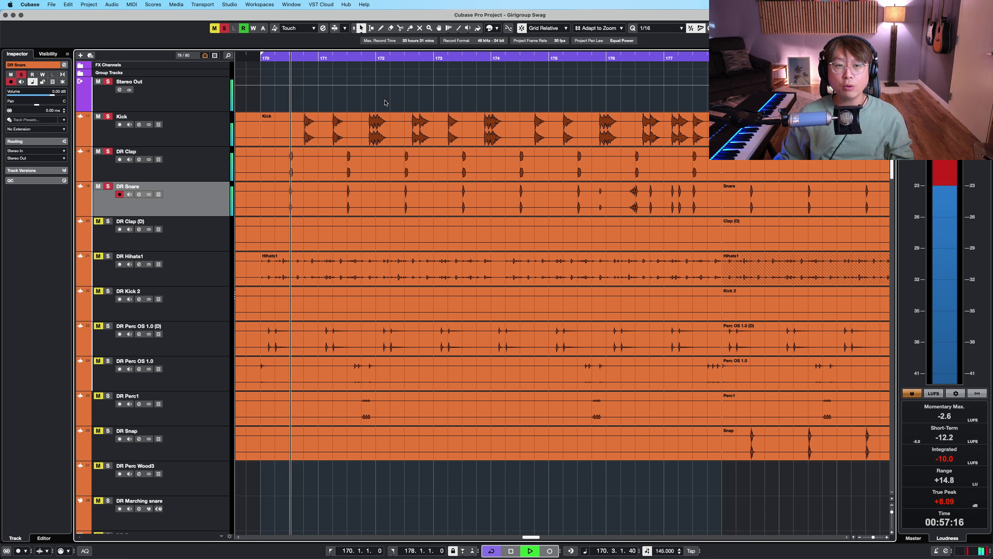
pyautogui.hotkey('shift', 'g')
pyautogui.hotkey('shift', 'h')
pyautogui.click(340, 138)
pyautogui.scroll(-1, 340, 138)
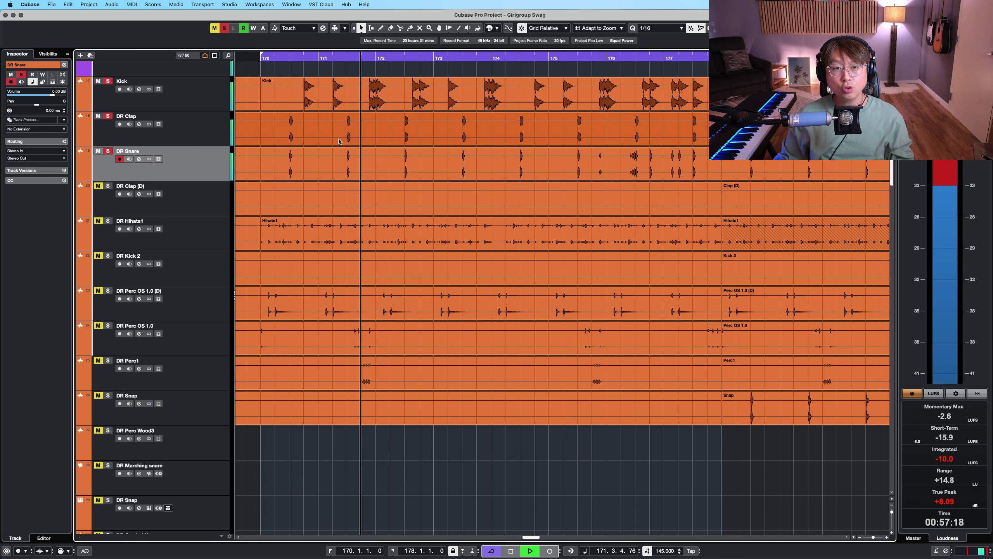
# Stop playback and add the DR Hihats1 track to the soloed drums
pyautogui.press('space')
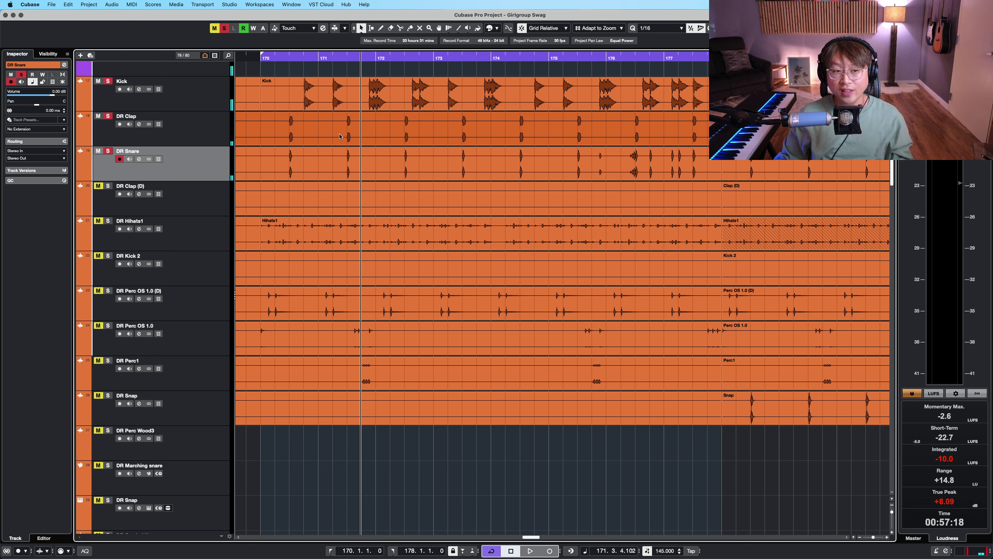
pyautogui.click(209, 234)
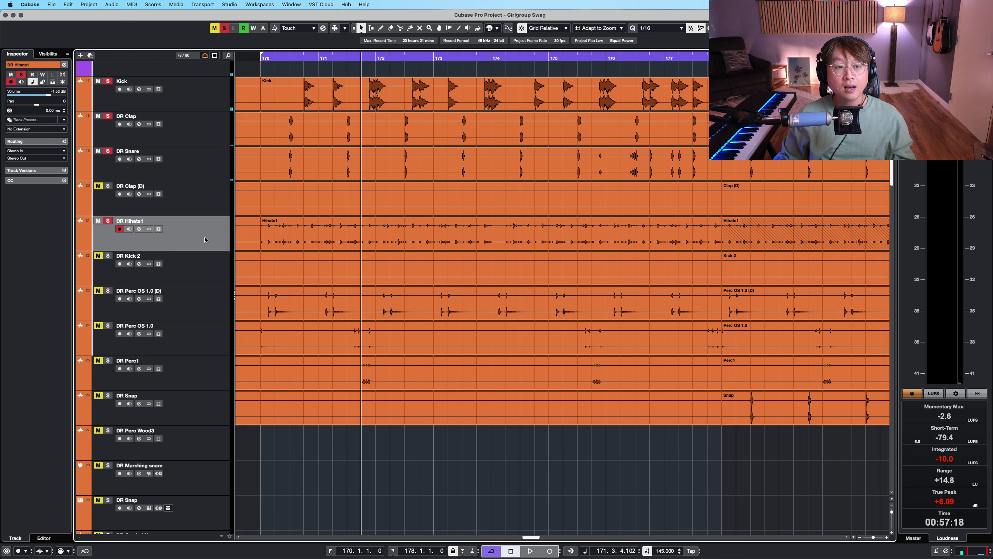
# Play the soloed drums from bar 170 and add the DR Perc OS 1.0 (D) track to the solo
pyautogui.click(258, 69)
pyautogui.click(305, 178)
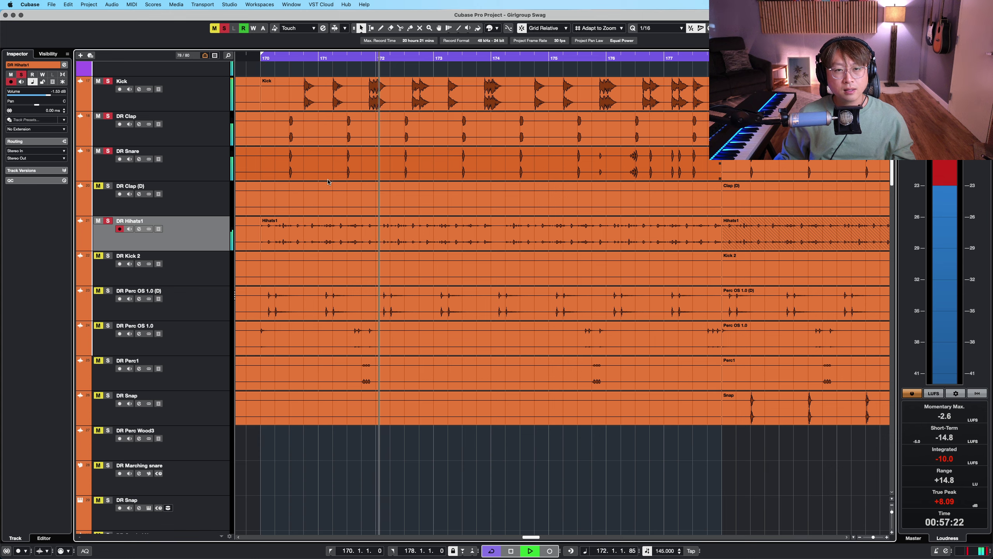
pyautogui.click(273, 305)
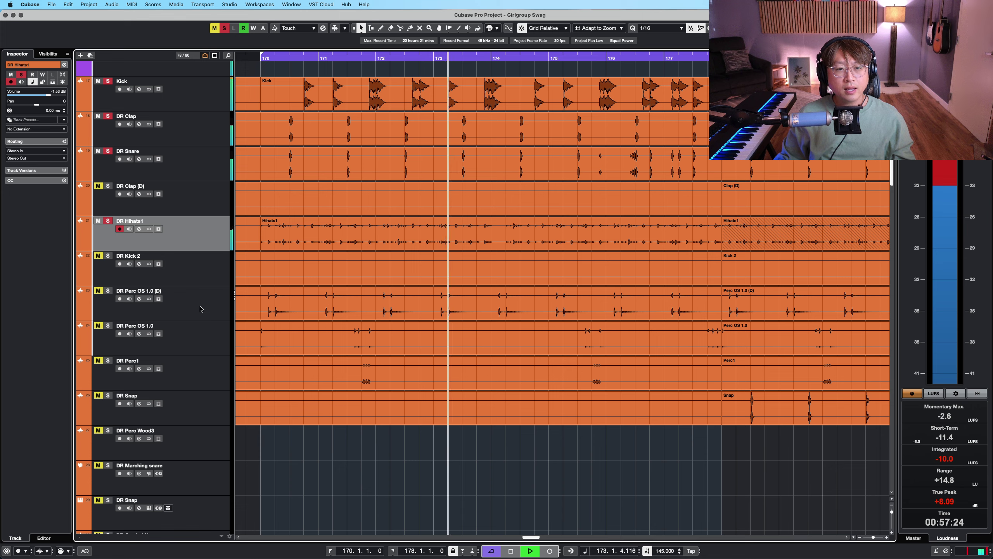
pyautogui.click(200, 309)
pyautogui.press('s')
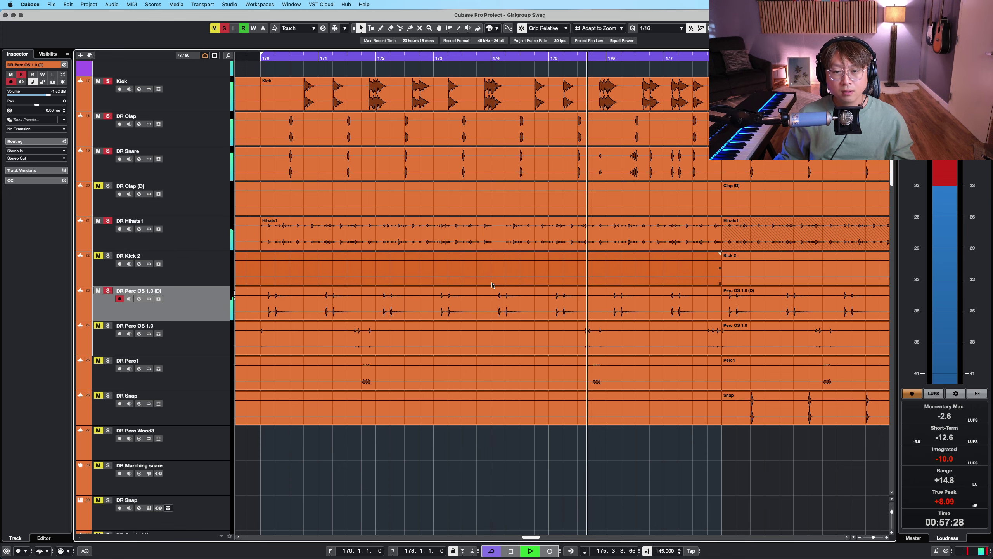
# Add the DR Perc OS 1.0 track to the soloed drums and stop playback
pyautogui.scroll(-1, 493, 285)
pyautogui.scroll(-3, 492, 284)
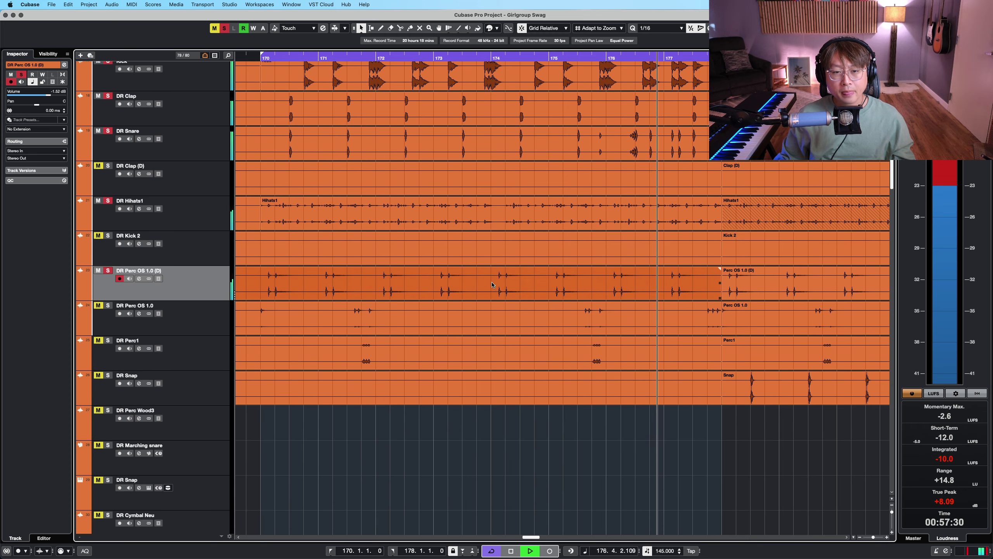
pyautogui.click(205, 319)
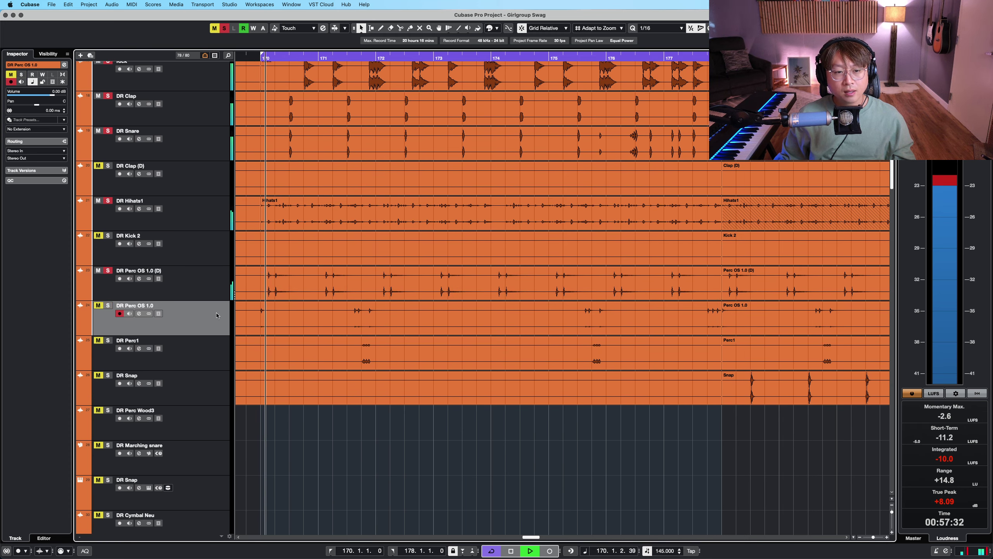
pyautogui.press('space')
pyautogui.scroll(10, 275, 185)
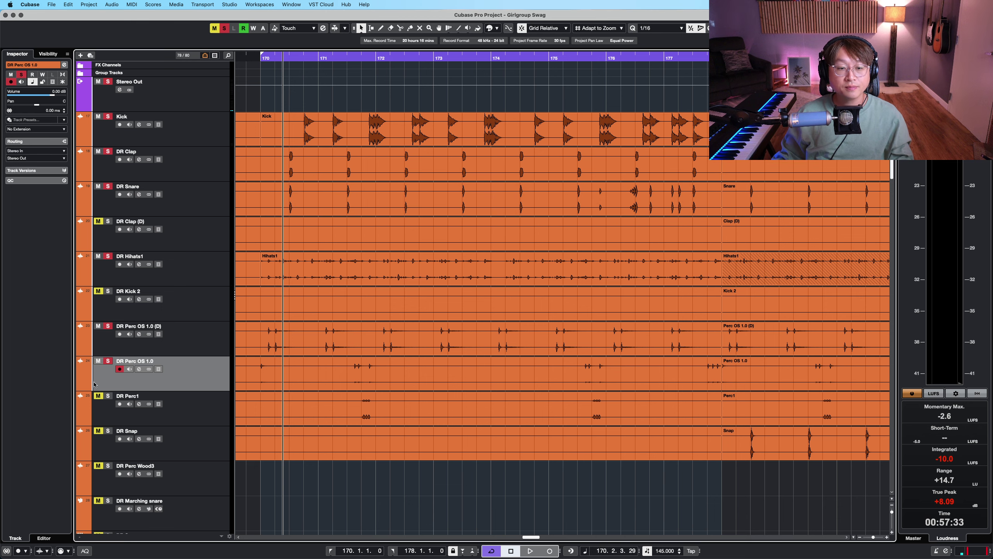
# Add the DR Perc1 track to the soloed drums and play the layers together through the loop
pyautogui.click(174, 422)
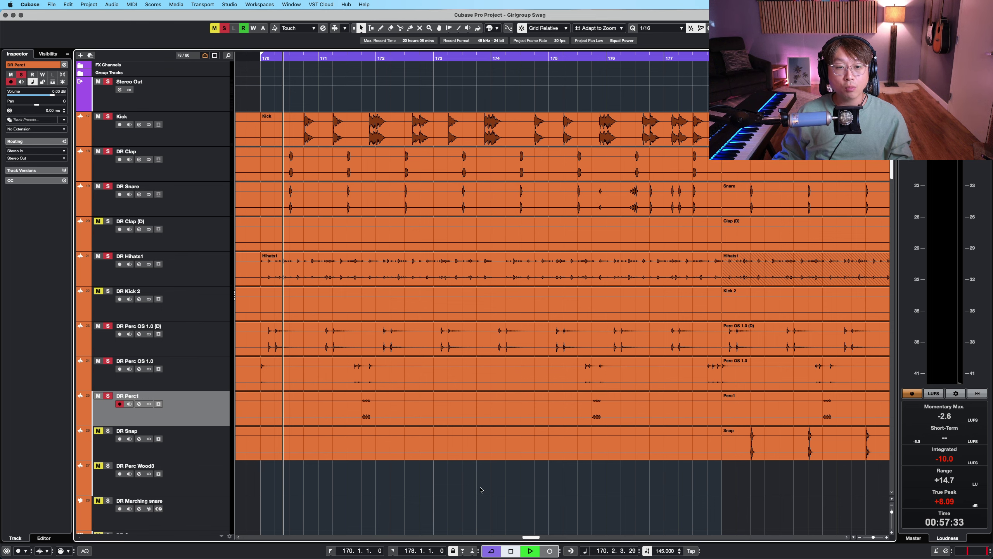
pyautogui.press('space')
pyautogui.scroll(-1, 481, 483)
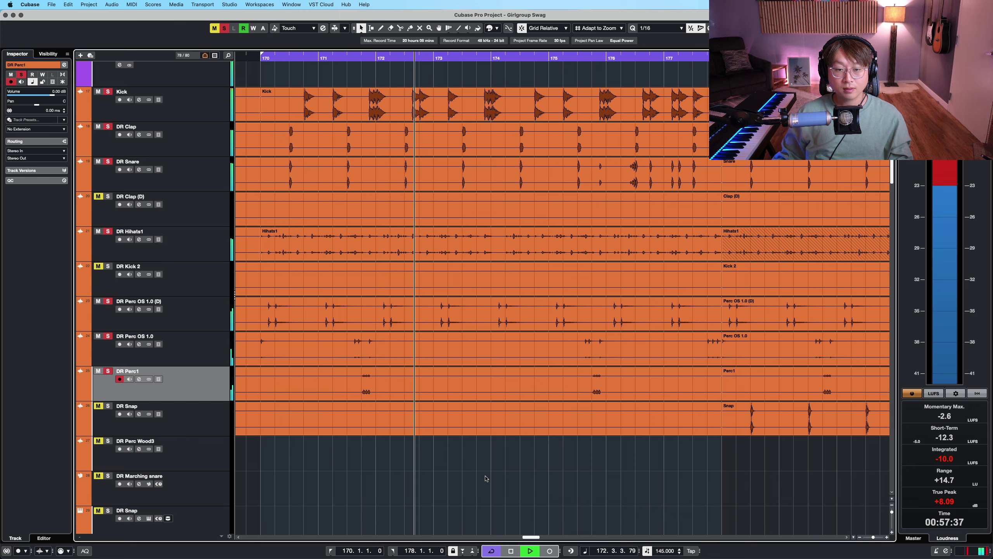
pyautogui.click(559, 432)
pyautogui.click(559, 437)
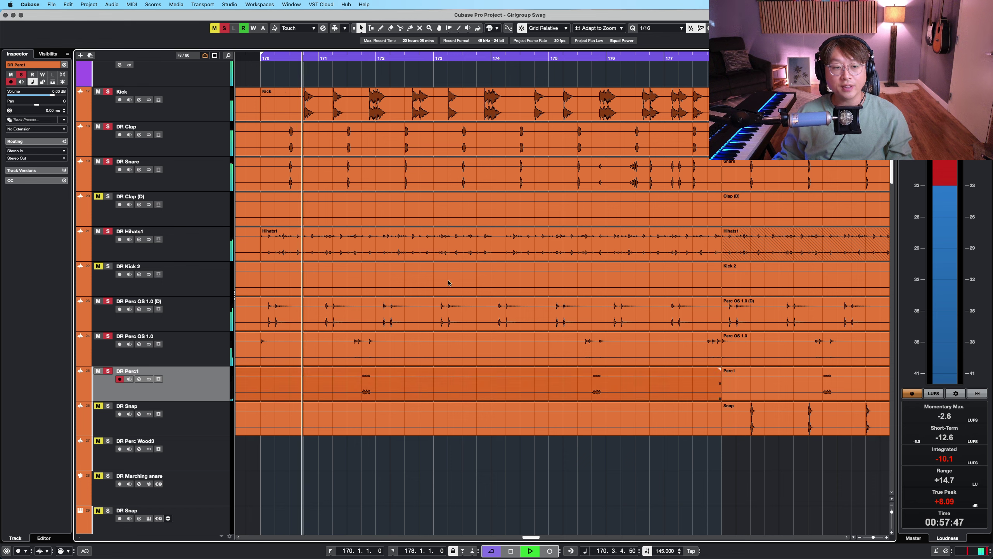
# Stop playback and clear the mutes and solos on all tracks
pyautogui.press('space')
pyautogui.click(224, 31)
pyautogui.click(219, 113)
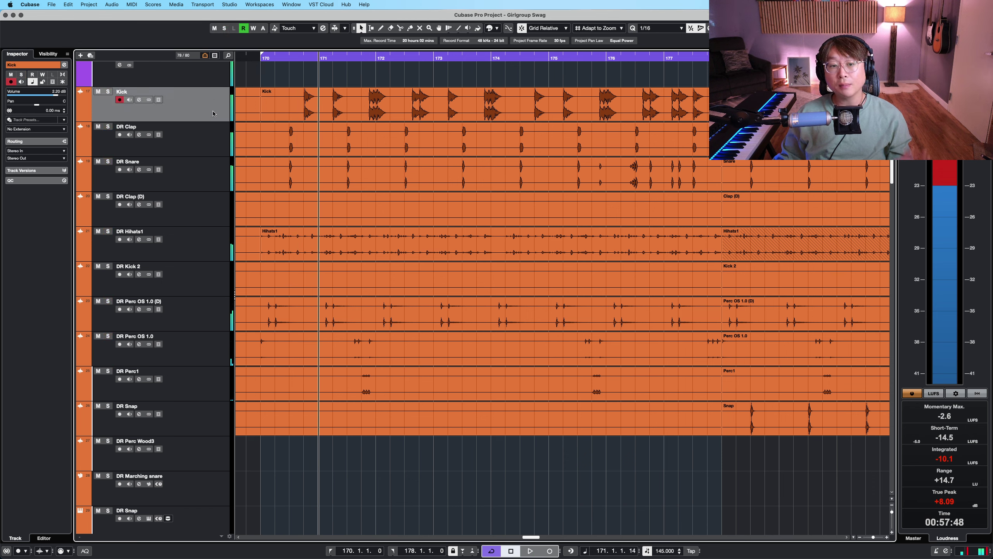
pyautogui.click(241, 221)
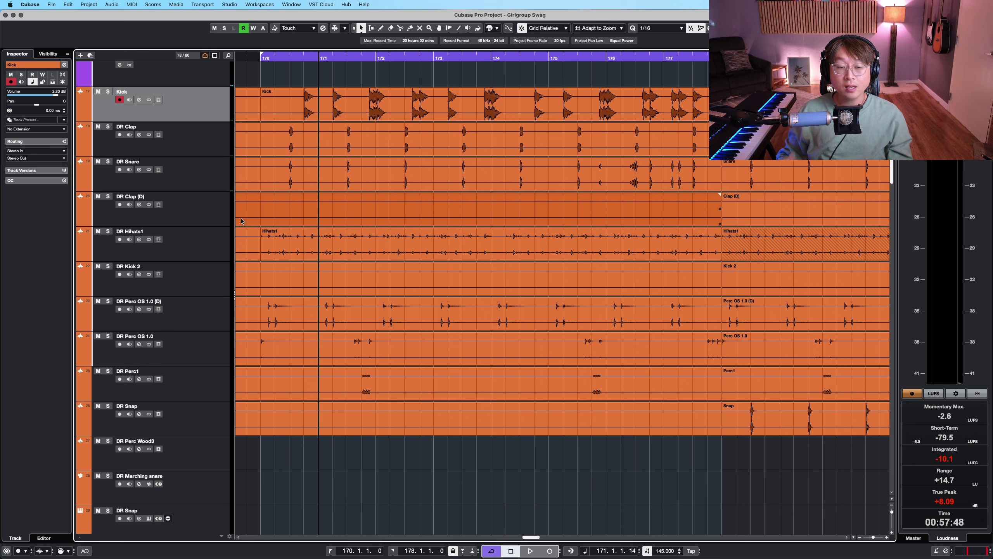
pyautogui.press('Escape')
# Solo only the DR Perc OS 1.0 track, listen to it in the loop and move the playhead to bar 177
pyautogui.click(193, 349)
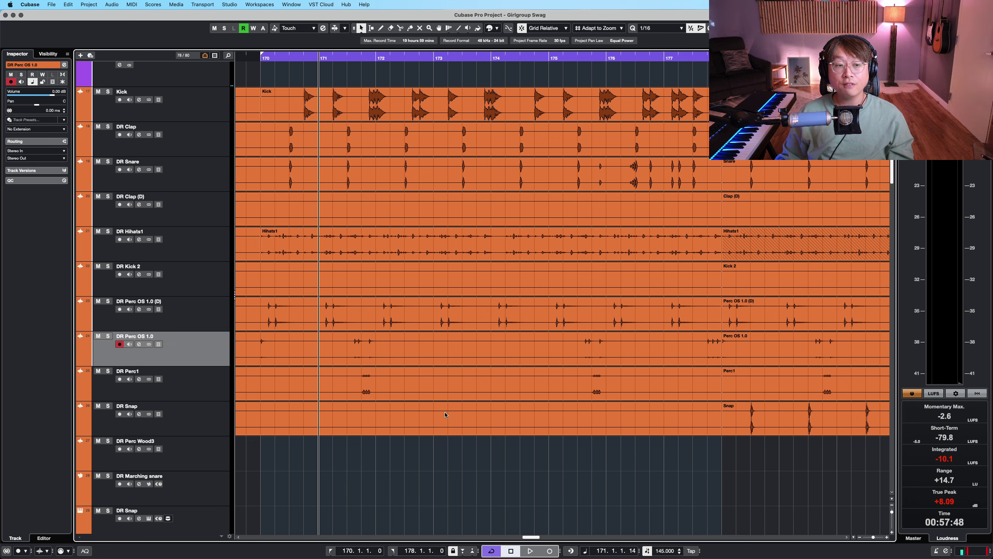
pyautogui.press('s')
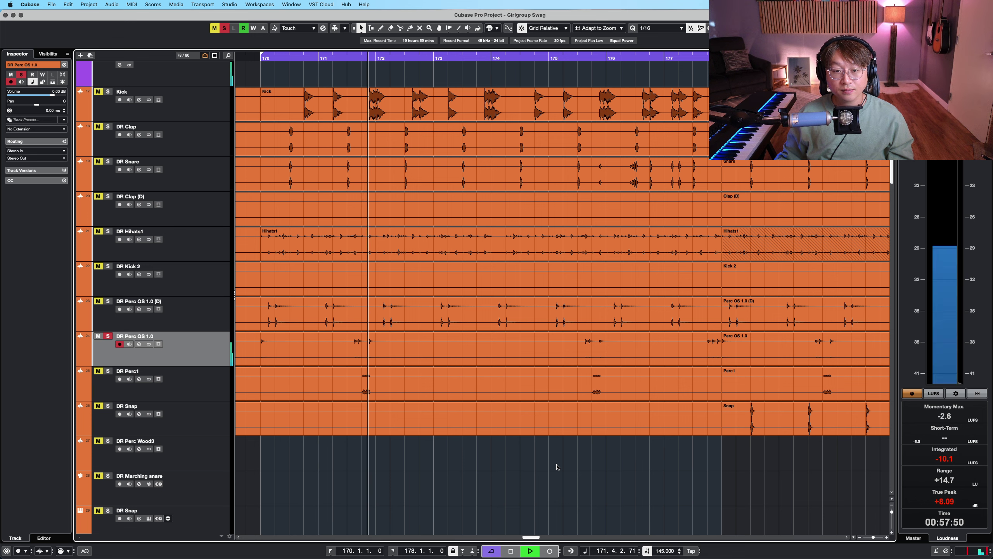
pyautogui.click(693, 58)
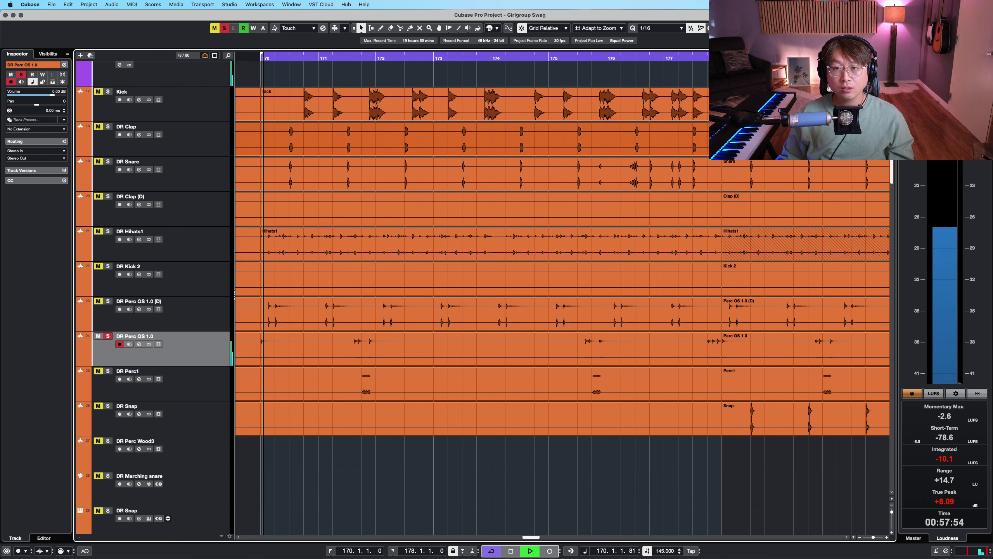
pyautogui.click(660, 59)
# Replace the current solo with all drum tracks from Kick through DR Snap, play them from bar 176 and stop
pyautogui.click(214, 28)
pyautogui.click(225, 28)
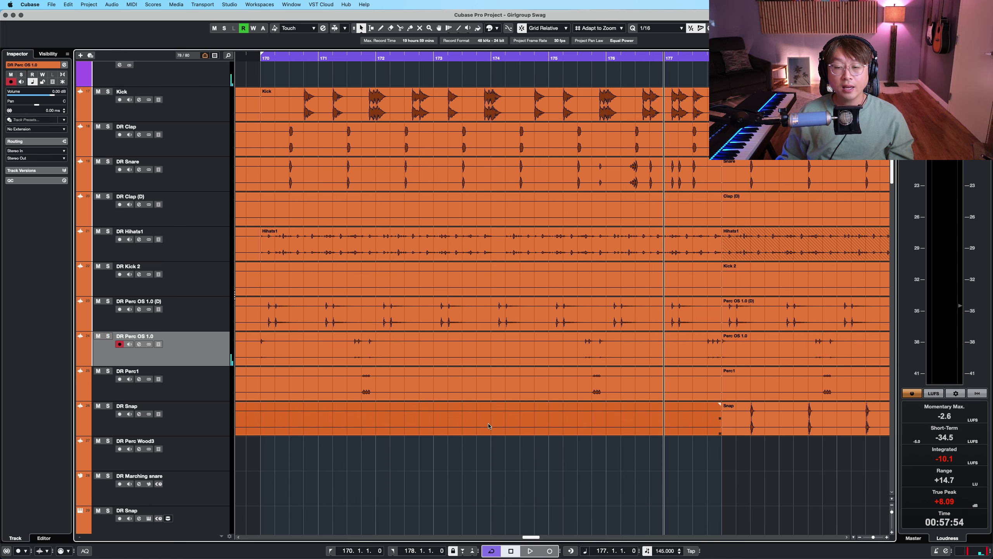
pyautogui.hotkey('shift', 'g')
pyautogui.click(202, 127)
pyautogui.keyDown('shift'); pyautogui.click(222, 365); pyautogui.keyUp('shift')
pyautogui.press('s')
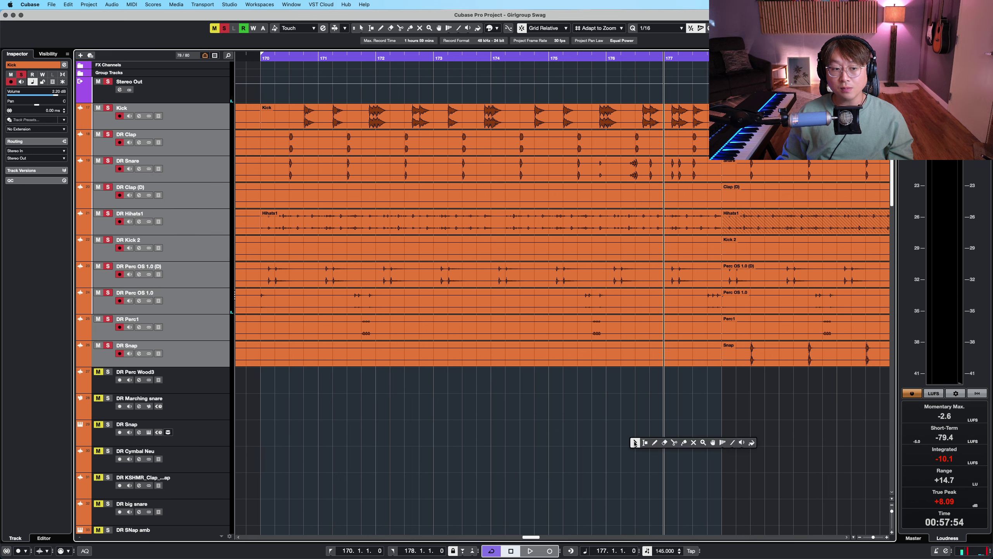
pyautogui.press('space')
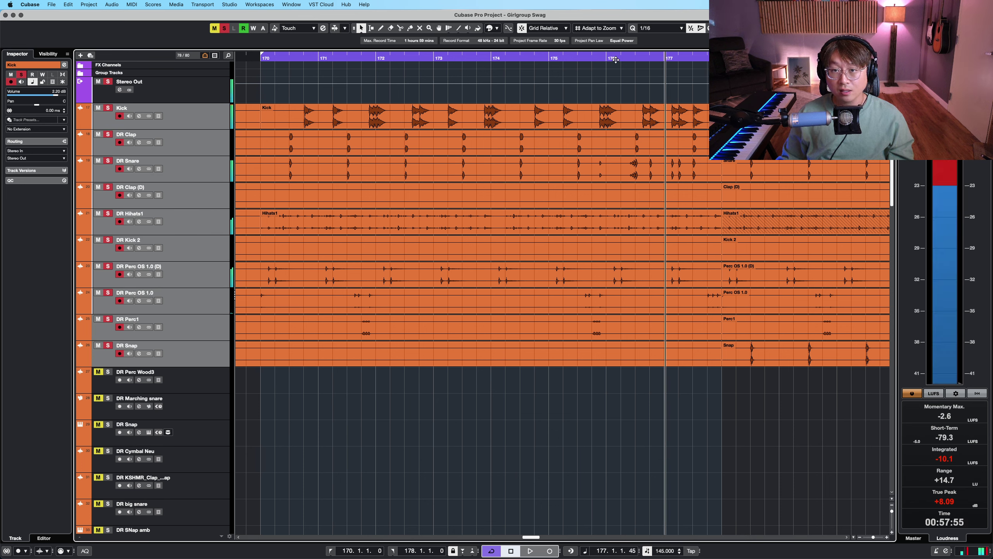
pyautogui.click(606, 59)
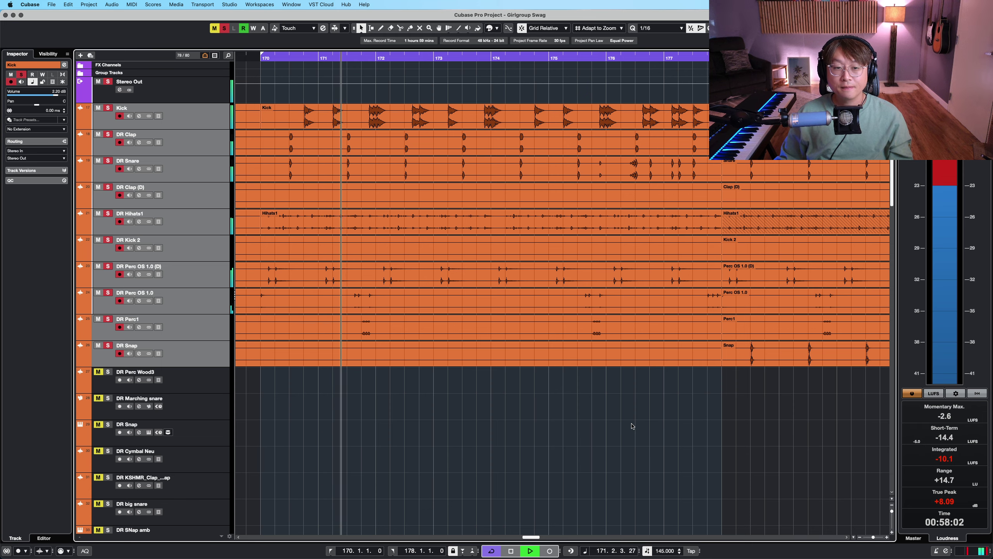
pyautogui.scroll(-4, 633, 425)
pyautogui.press('space')
# Solo only the bass tracks from Bass 2 down to Bass2 and place the playhead at bar 170
pyautogui.hotkey('shift', 'g')
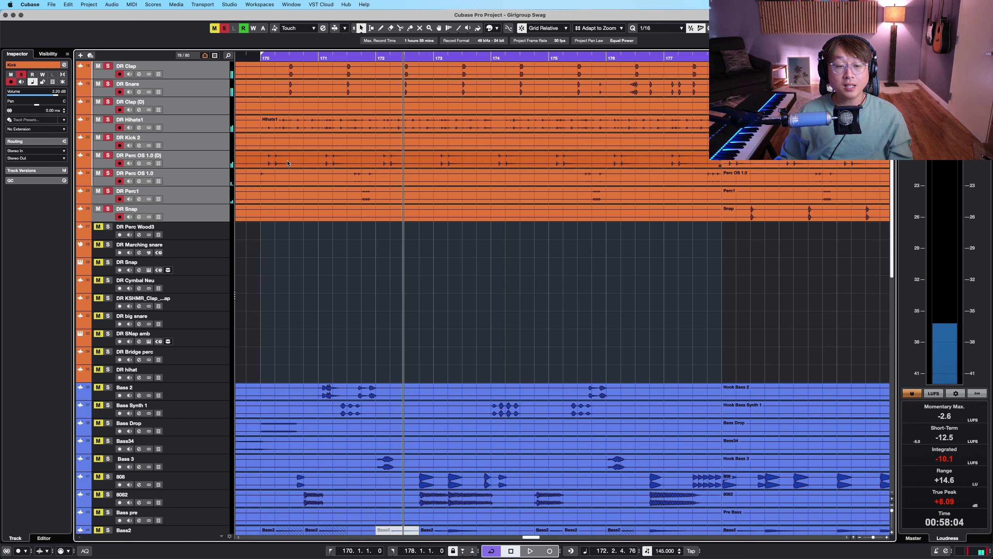
pyautogui.scroll(-10, 288, 163)
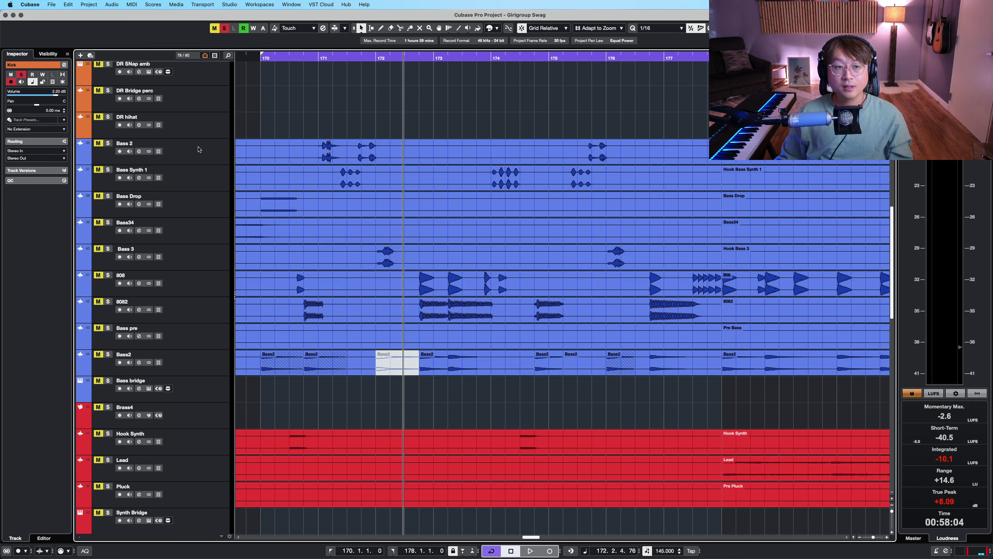
pyautogui.click(198, 149)
pyautogui.keyDown('shift'); pyautogui.click(195, 366); pyautogui.keyUp('shift')
pyautogui.rightClick(394, 96)
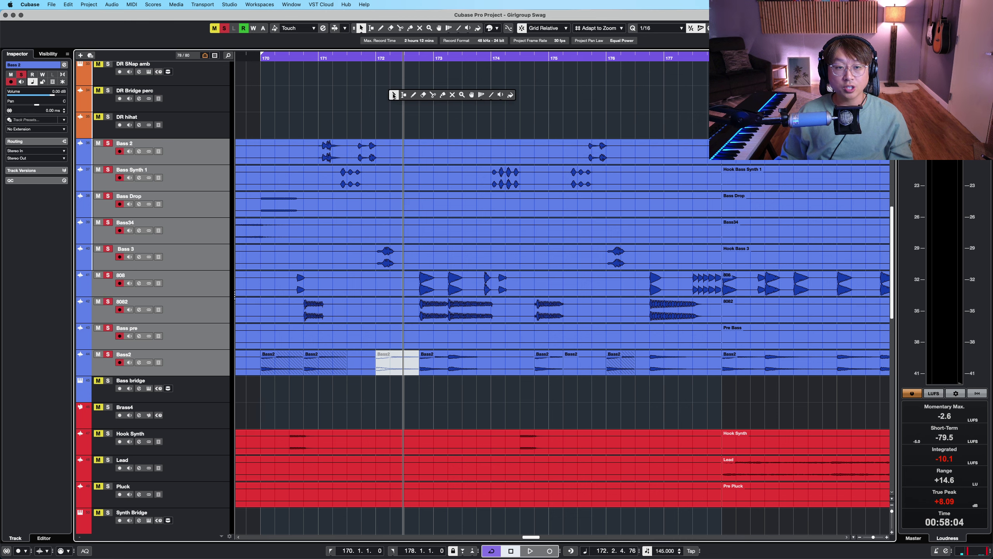
pyautogui.click(394, 96)
pyautogui.click(261, 57)
pyautogui.hotkey('shift', 'h')
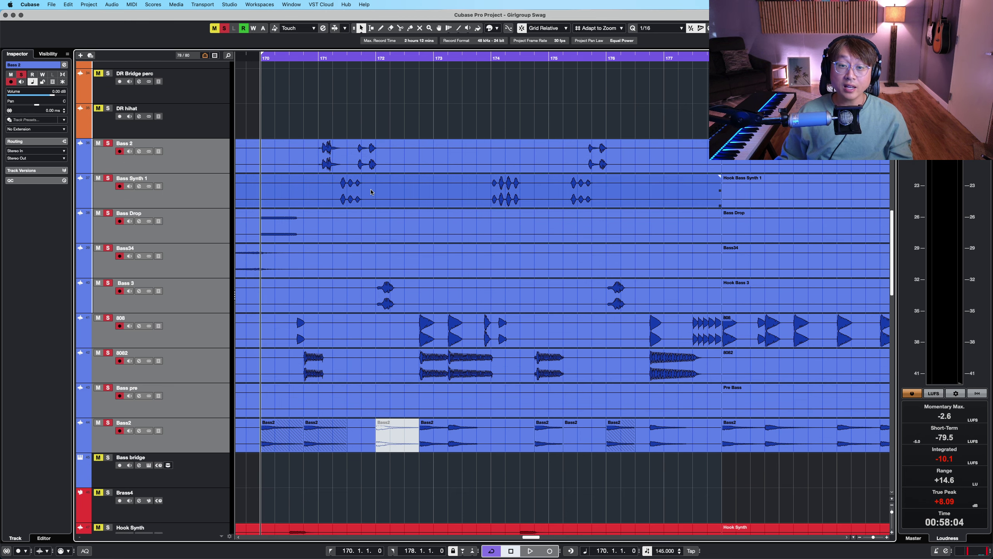
# Enlarge the bass tracks' height, listen to the soloed basses from bar 170 through the loop and stop playback
pyautogui.hotkey('shift', 'h')
pyautogui.scroll(-3, 384, 195)
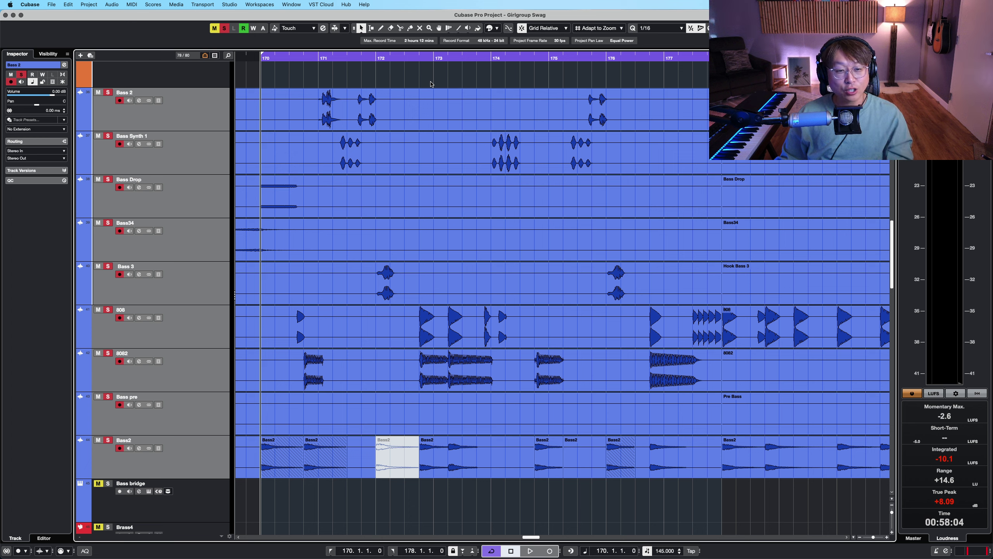
pyautogui.press('space')
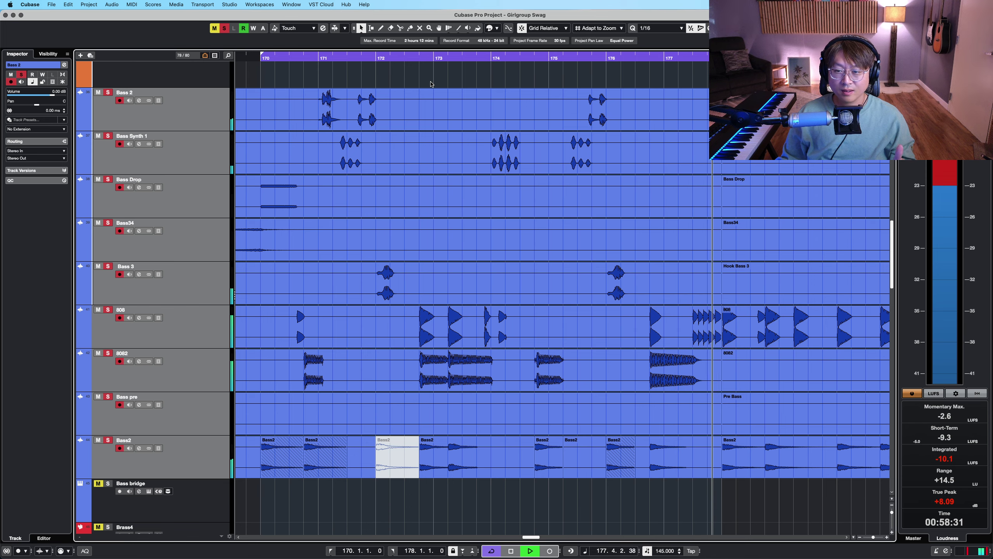
pyautogui.rightClick(325, 78)
pyautogui.click(325, 78)
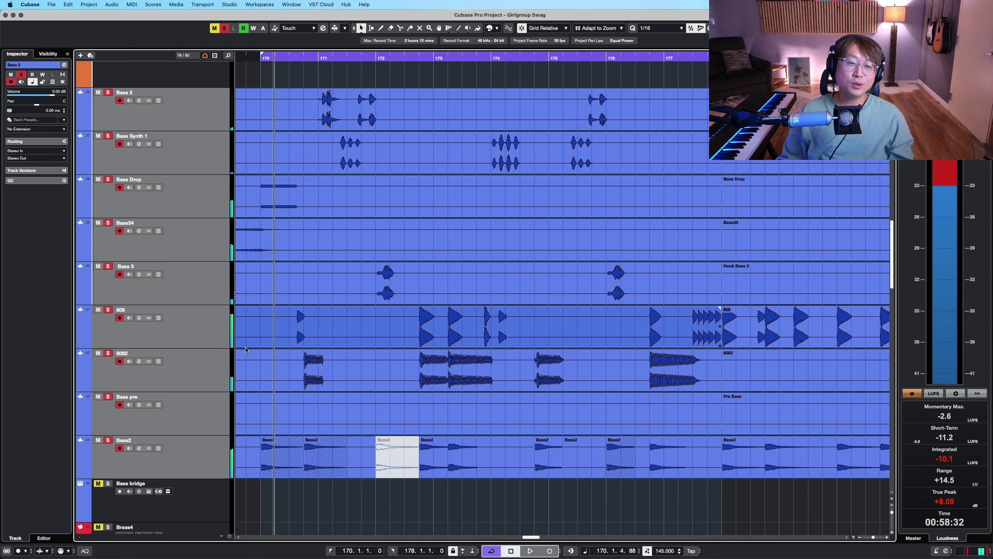
# Move the Bass2 track above the Bass 2 track at the head of the bass group
pyautogui.click(194, 375)
pyautogui.moveTo(193, 465); pyautogui.dragTo(199, 307)
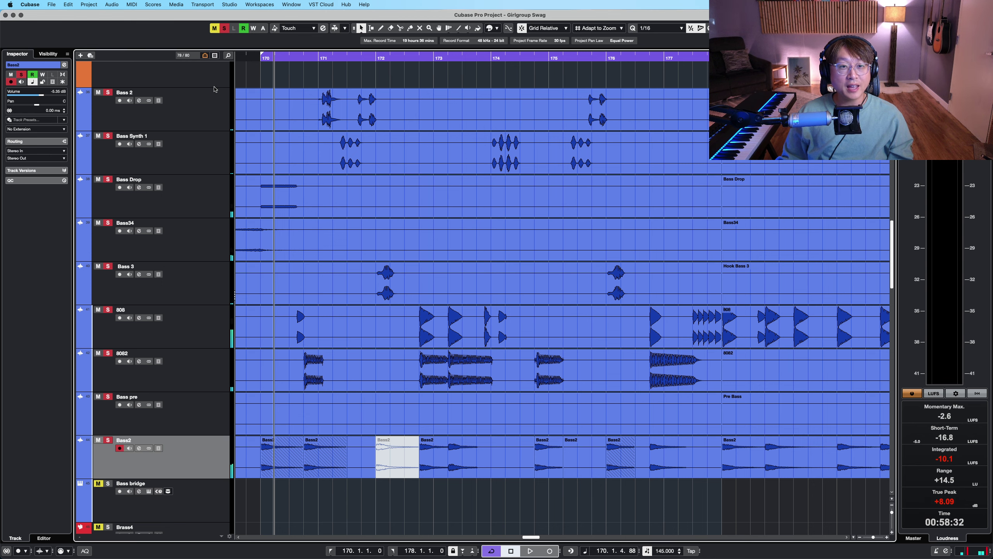
pyautogui.moveTo(211, 101); pyautogui.dragTo(210, 98)
pyautogui.hotkey('shift', 'h')
pyautogui.hotkey('shift', 'g')
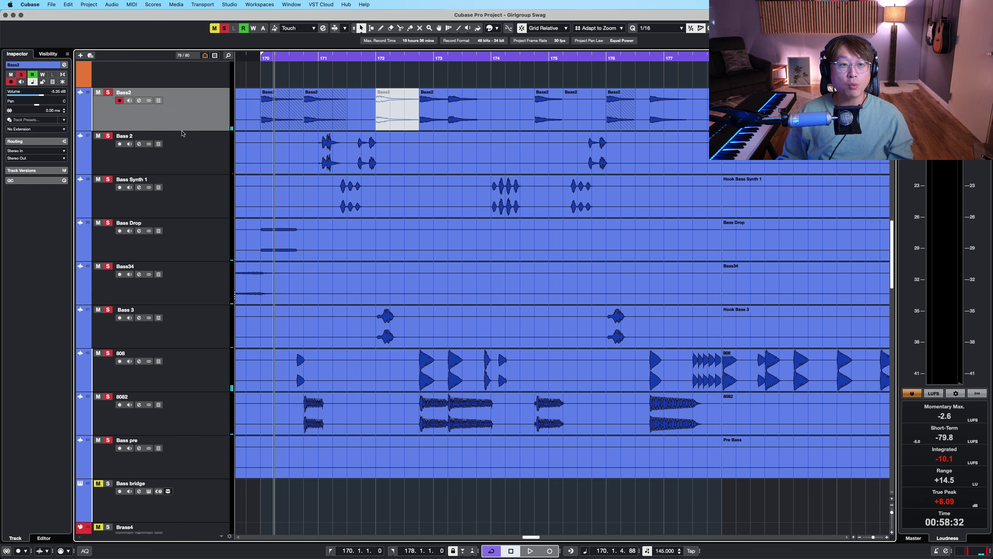
# Remove the tracks from Bass 2 through Bass pre from the solo, leaving only Bass2 soloed
pyautogui.click(183, 134)
pyautogui.keyDown('shift'); pyautogui.click(217, 458); pyautogui.keyUp('shift')
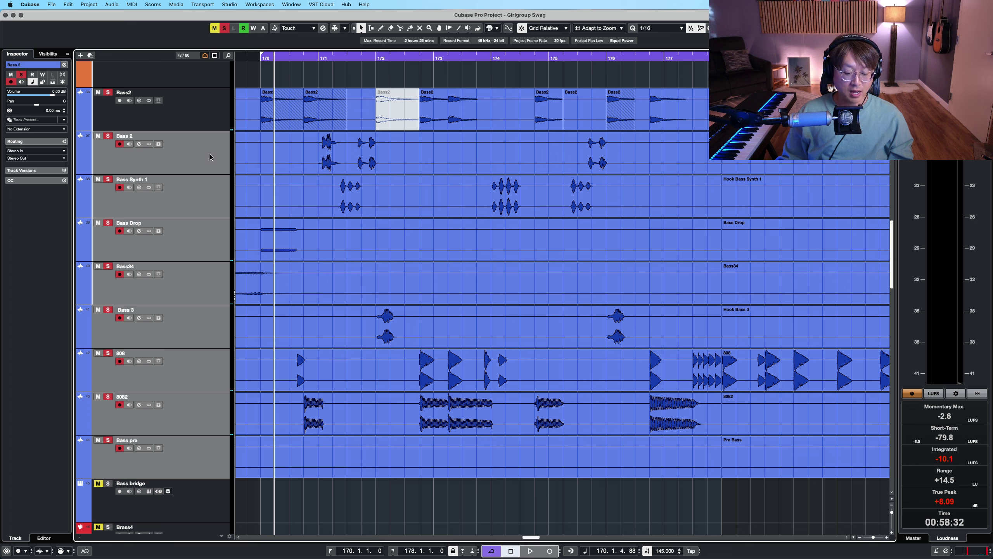
pyautogui.press('s')
pyautogui.press('m')
# Listen to the soloed Bass2 track from just before bar 170 and from beat 4 of bar 172, and return to bar 170
pyautogui.click(252, 56)
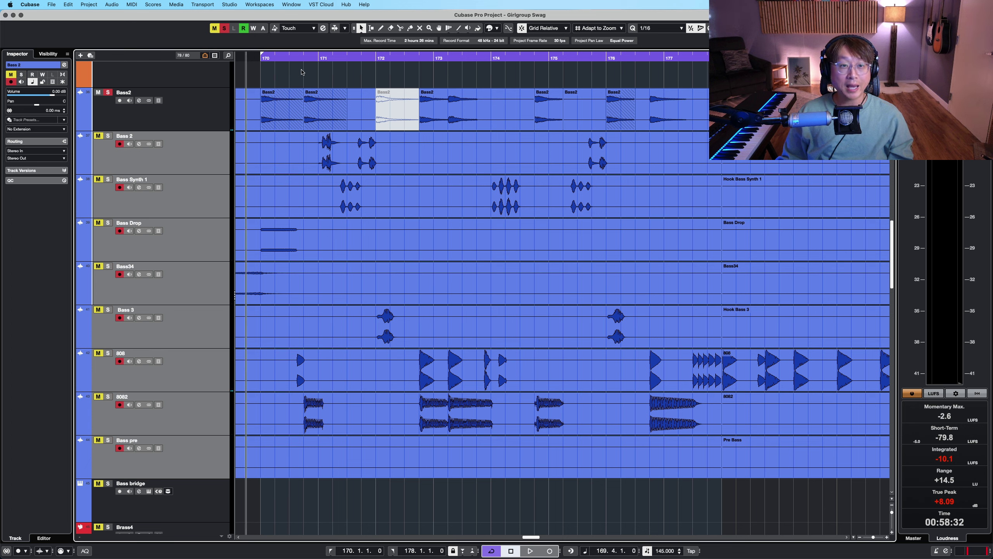
pyautogui.press('space')
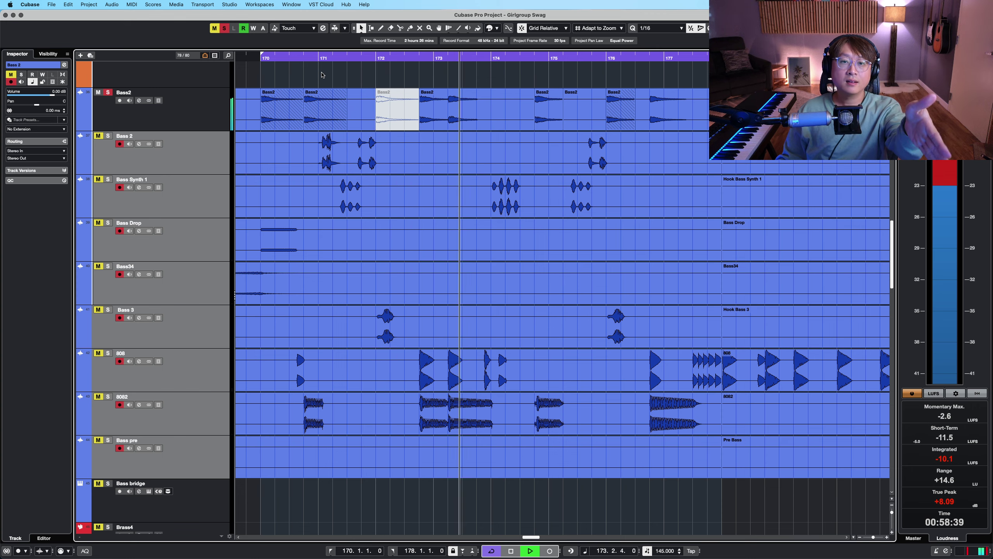
pyautogui.press('space')
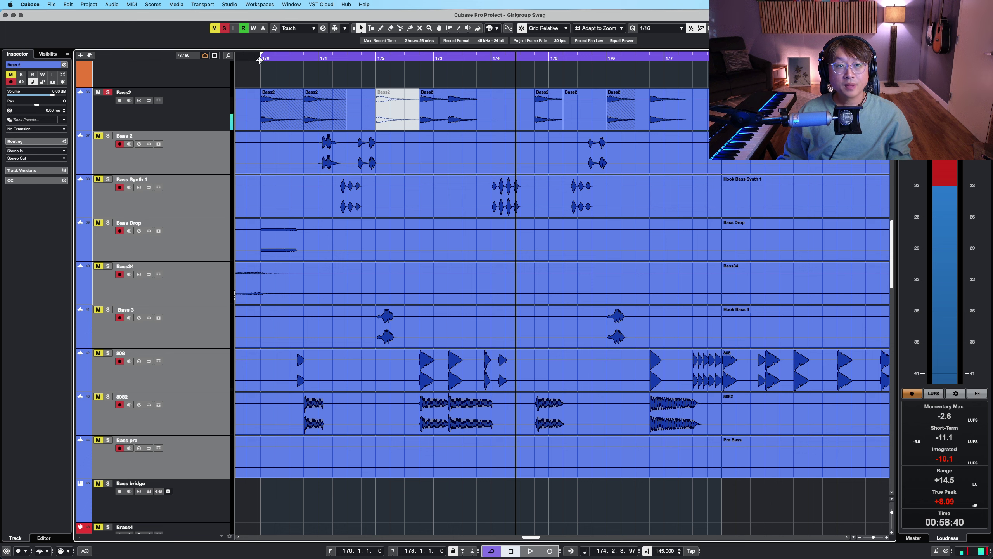
pyautogui.click(259, 58)
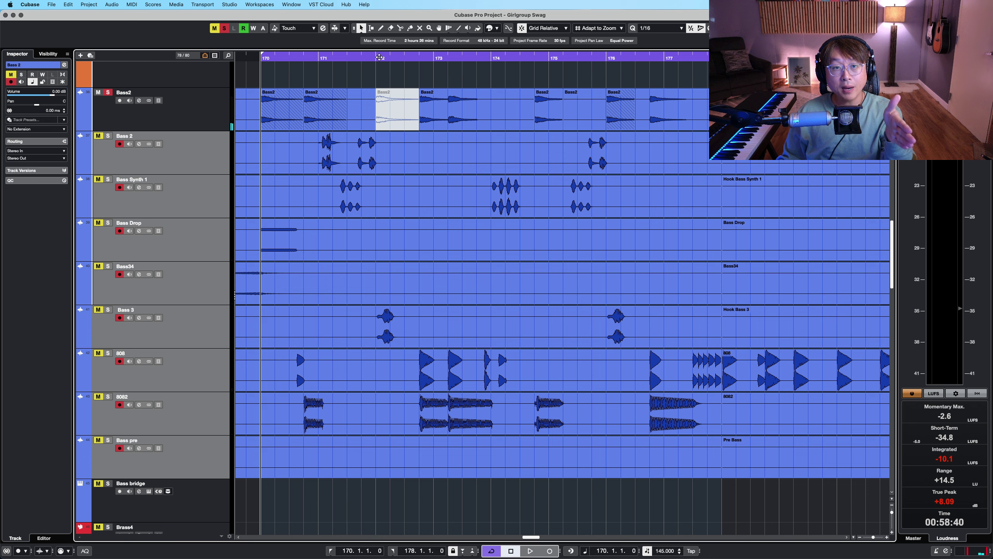
pyautogui.click(417, 59)
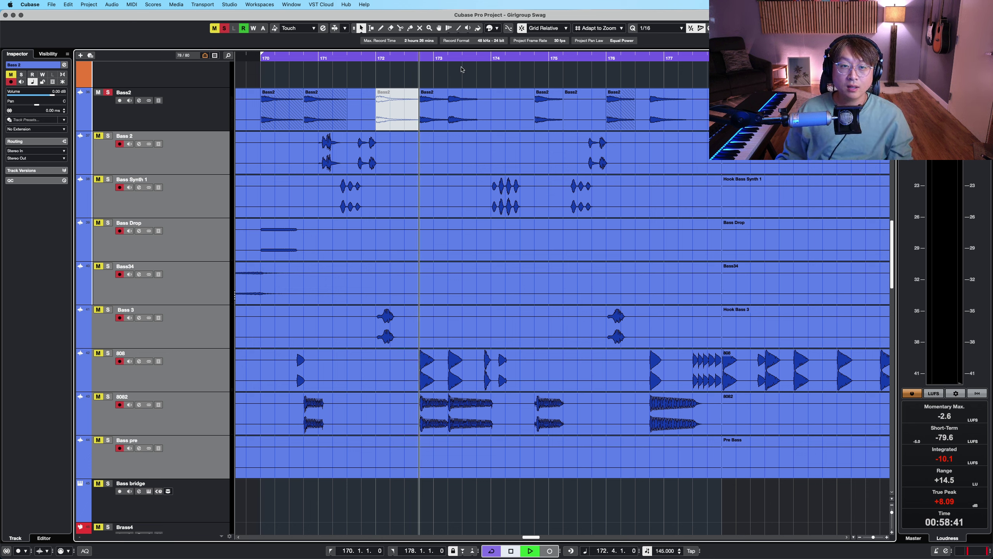
pyautogui.press('space')
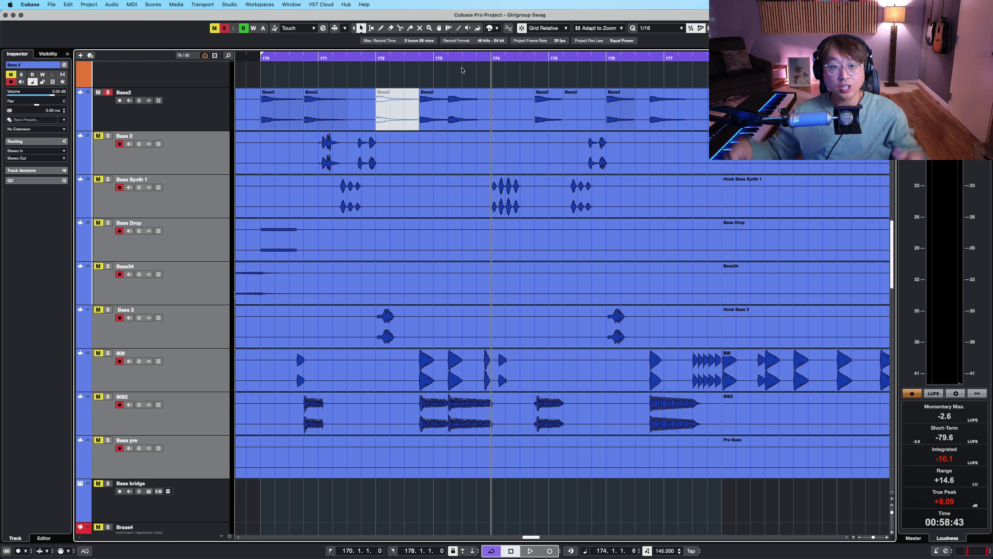
pyautogui.click(260, 57)
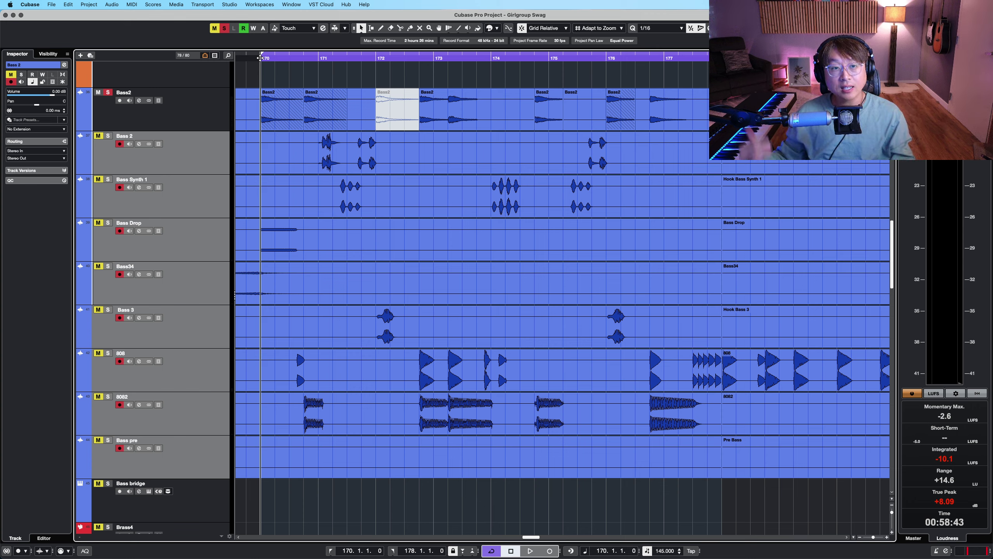
# Add the Bass 2 track to the solo alongside Bass2 and listen to both from bar 170
pyautogui.click(207, 159)
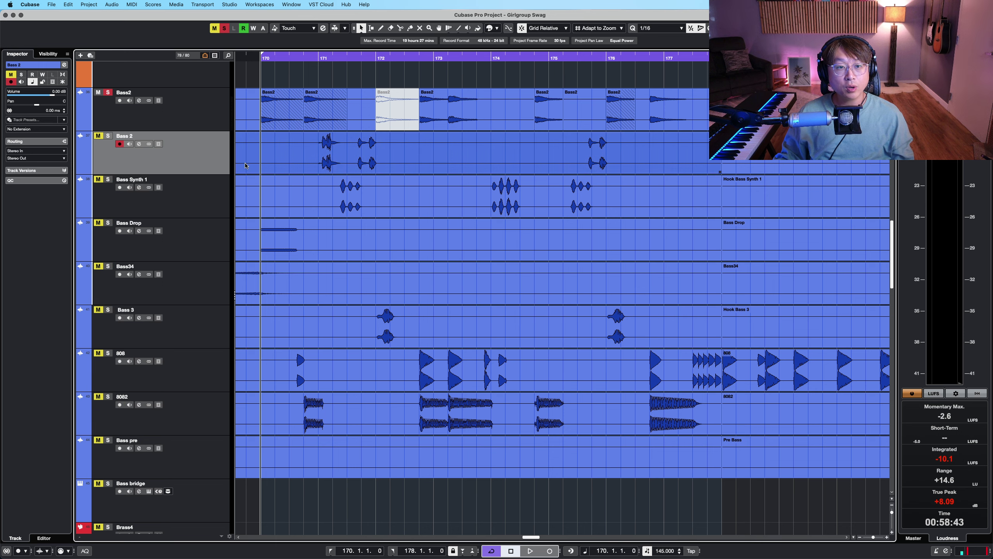
pyautogui.press('s')
pyautogui.press('space')
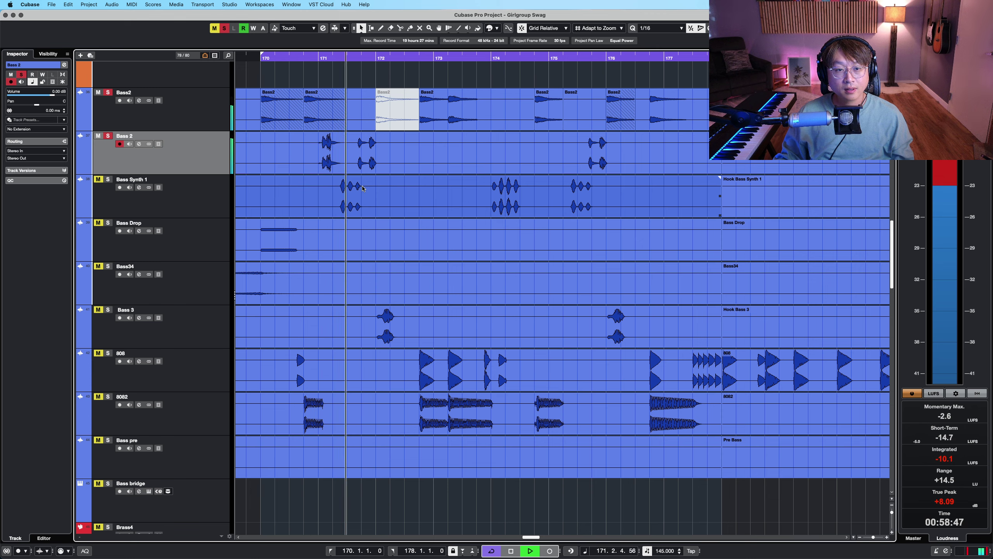
pyautogui.click(568, 78)
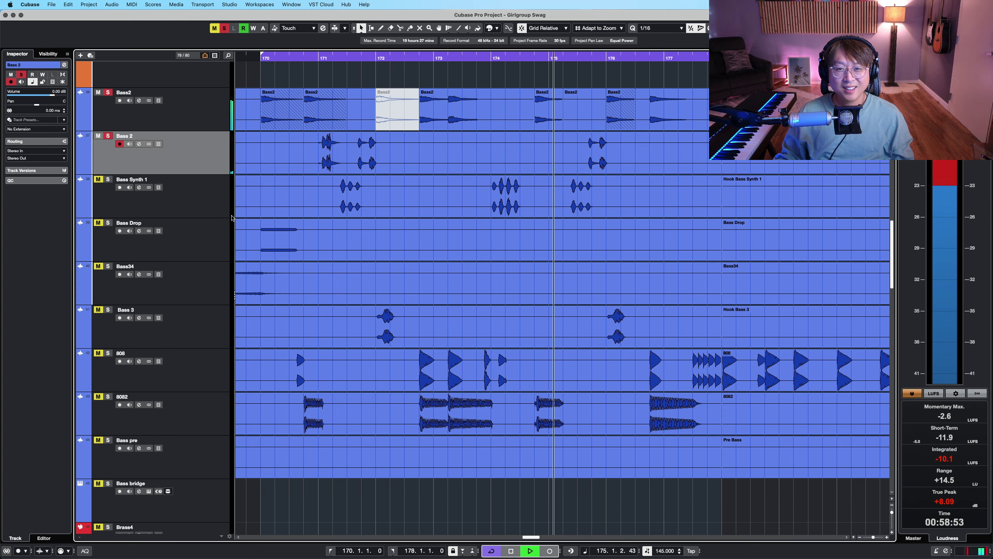
# Add the Bass Synth 1 track to the solo and listen to the three soloed bass tracks from bar 170
pyautogui.click(206, 213)
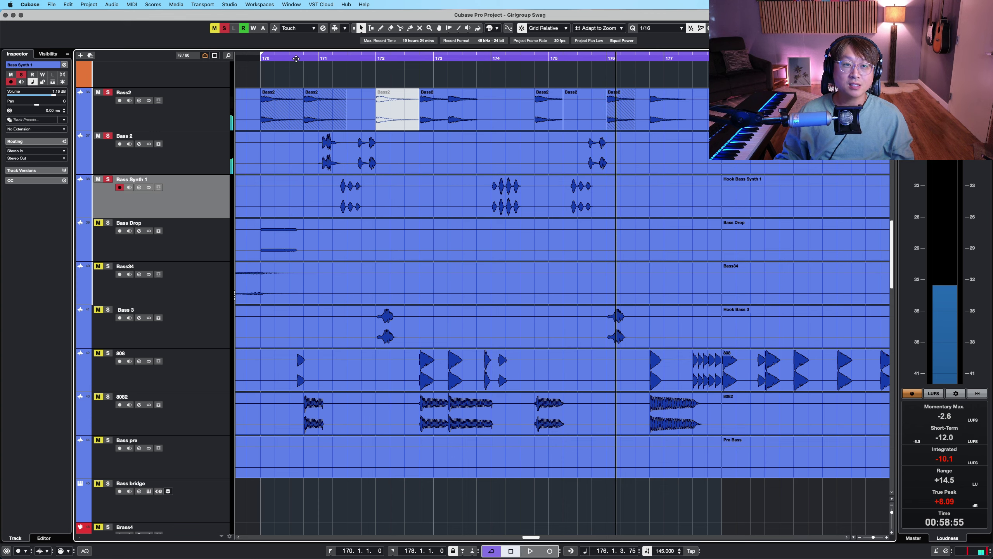
pyautogui.click(280, 57)
pyautogui.hotkey('shift', 'h')
pyautogui.hotkey('shift', 'h')
pyautogui.scroll(1, 364, 105)
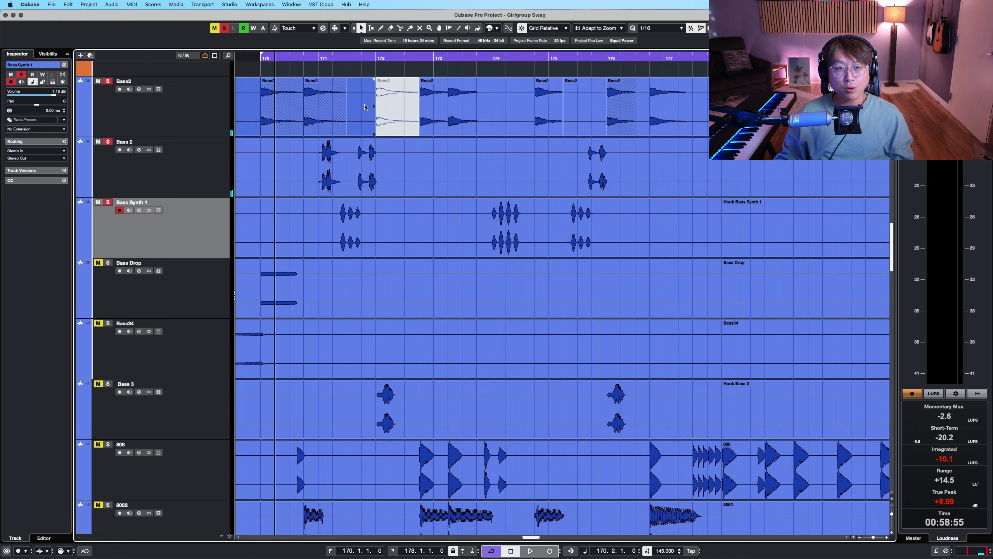
pyautogui.click(261, 58)
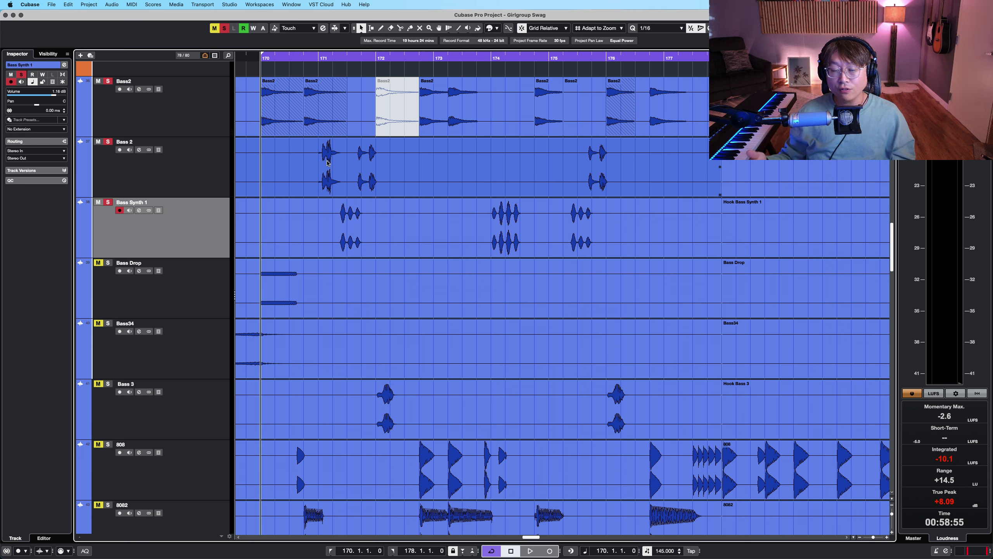
pyautogui.hotkey('shift', 'g')
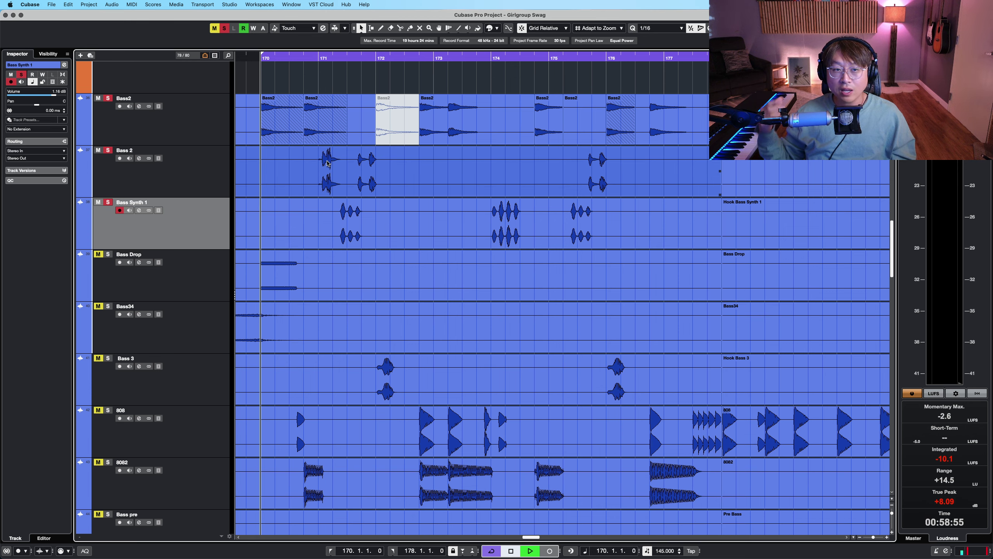
pyautogui.press('space')
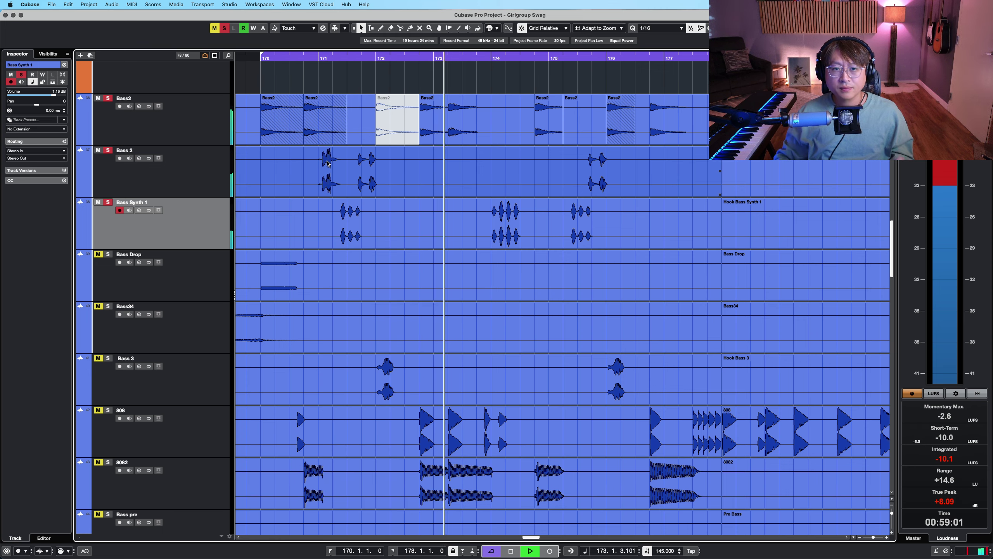
# Move the 808 and 8082 tracks directly below Bass Synth 1, with 8082 above 808
pyautogui.scroll(-3, 328, 163)
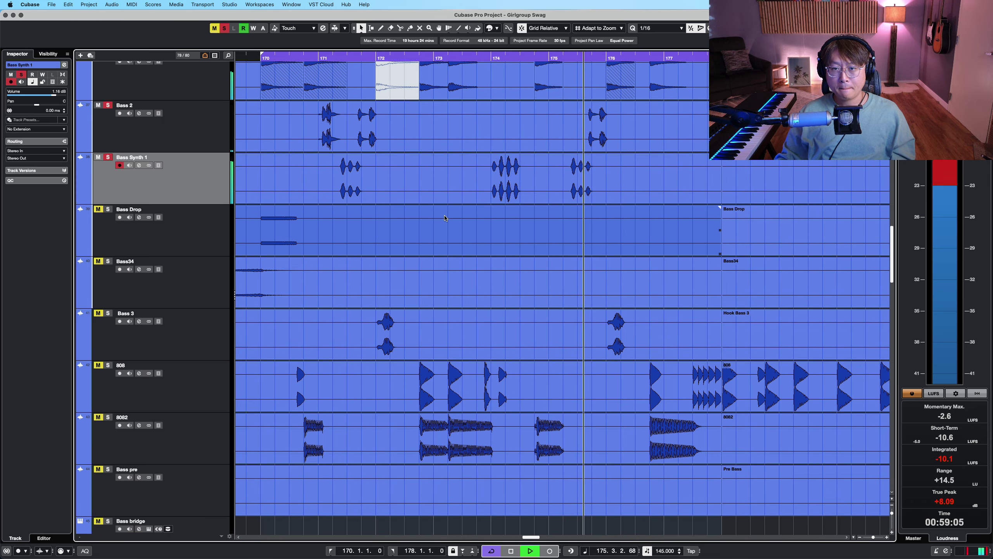
pyautogui.click(195, 388)
pyautogui.keyDown('shift'); pyautogui.click(198, 434); pyautogui.keyUp('shift')
pyautogui.moveTo(197, 434); pyautogui.dragTo(219, 213)
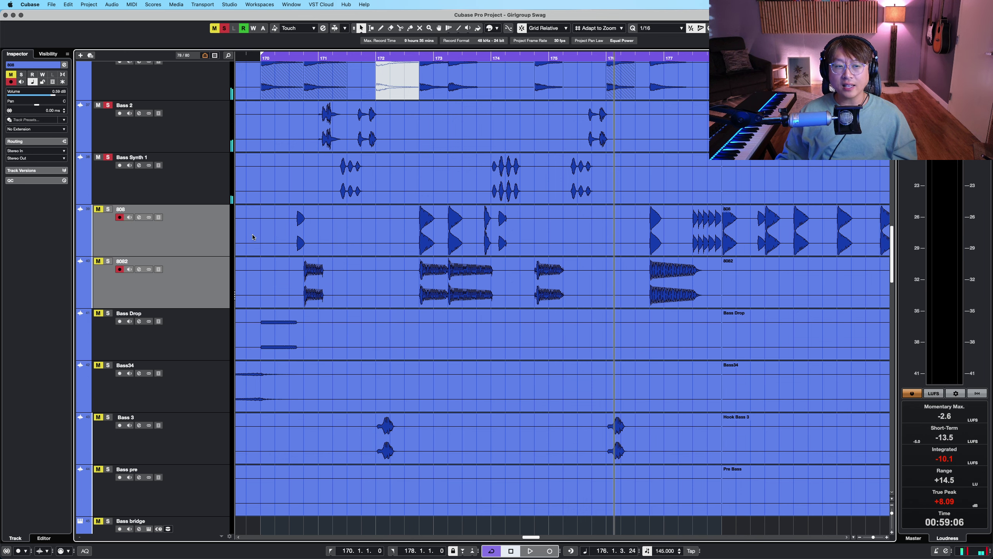
pyautogui.click(220, 231)
pyautogui.moveTo(212, 279); pyautogui.dragTo(203, 234)
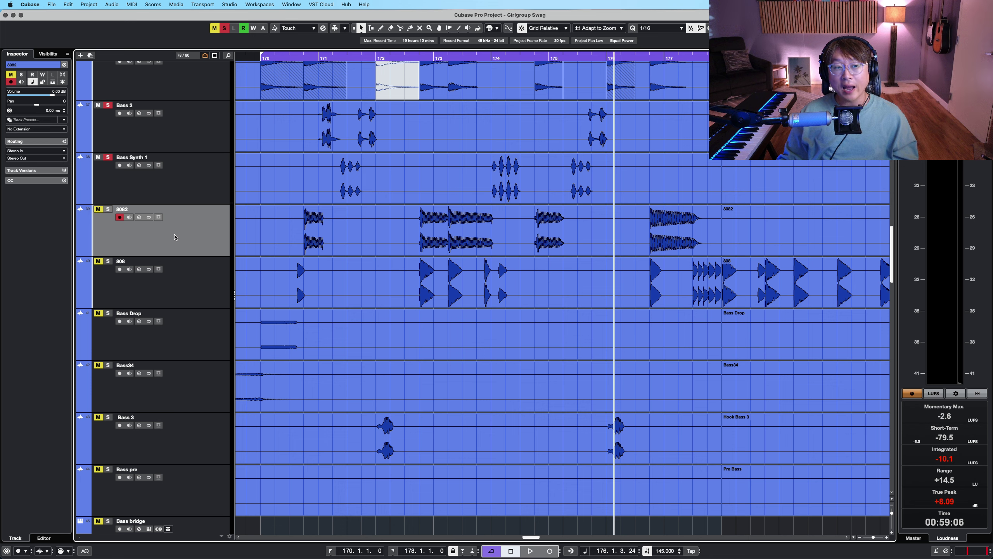
# Add the 8082 and 808 tracks to the solo and listen to the soloed basses from bar 170
pyautogui.click(202, 289)
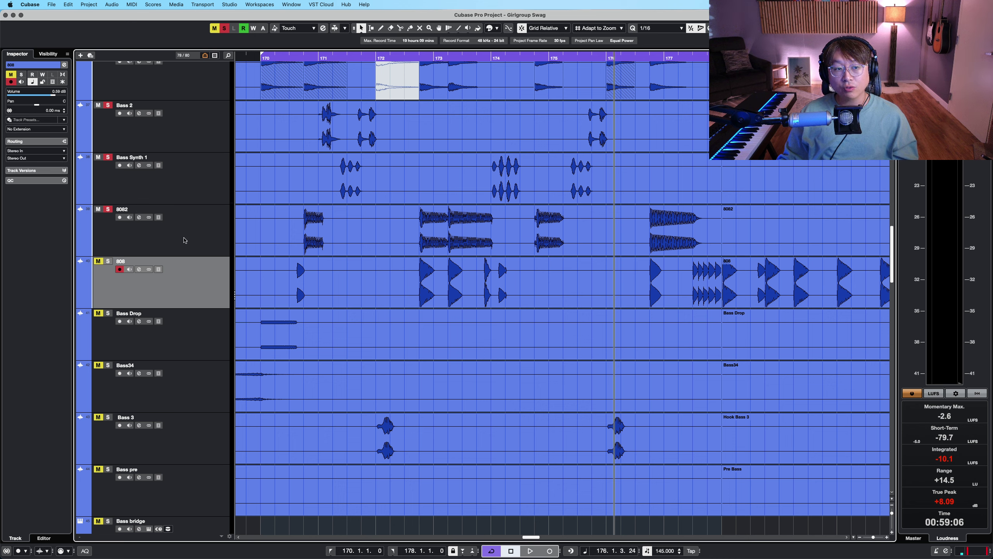
pyautogui.doubleClick(261, 55)
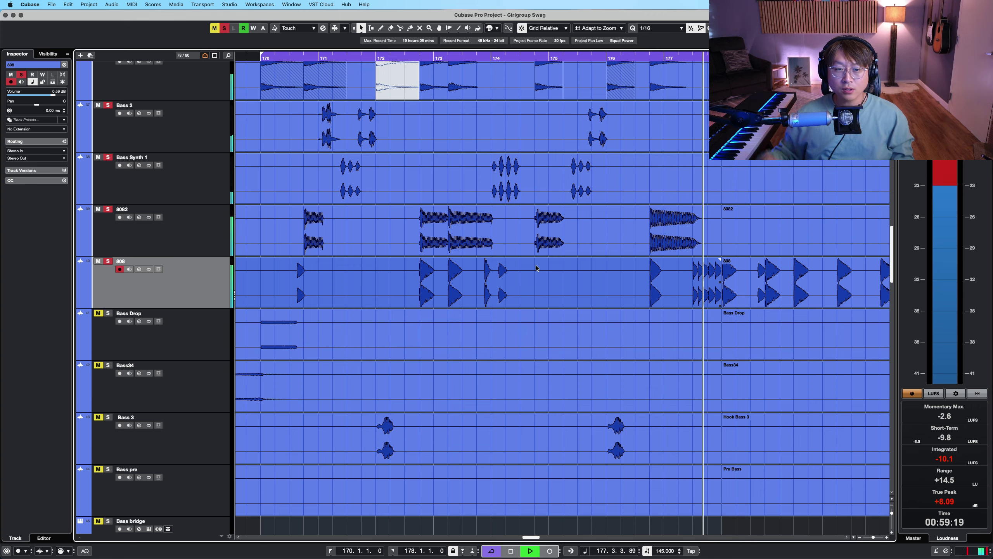
# Solo only the 8082 track, listen to it through the loop and stop playback
pyautogui.click(203, 239)
pyautogui.press('s')
pyautogui.press('space')
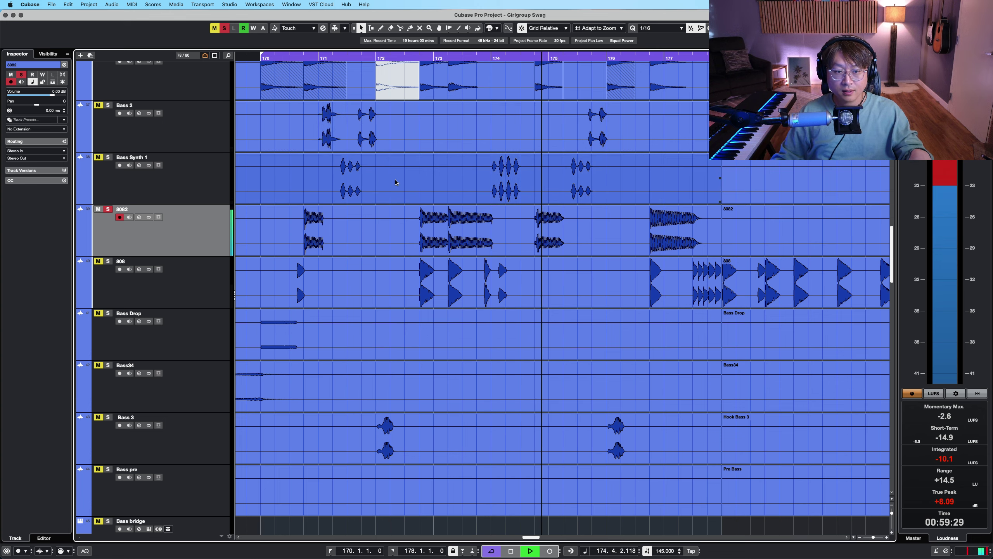
pyautogui.press('space')
# Solo only the 808 track and listen from bar 170 up to its rapid notes at the end of bar 177
pyautogui.click(211, 280)
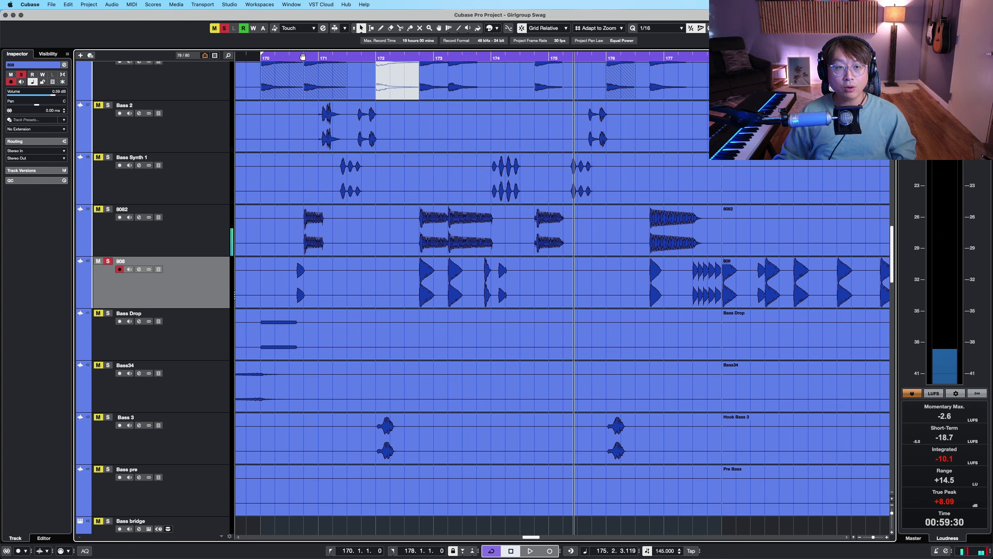
pyautogui.press('KP_1')
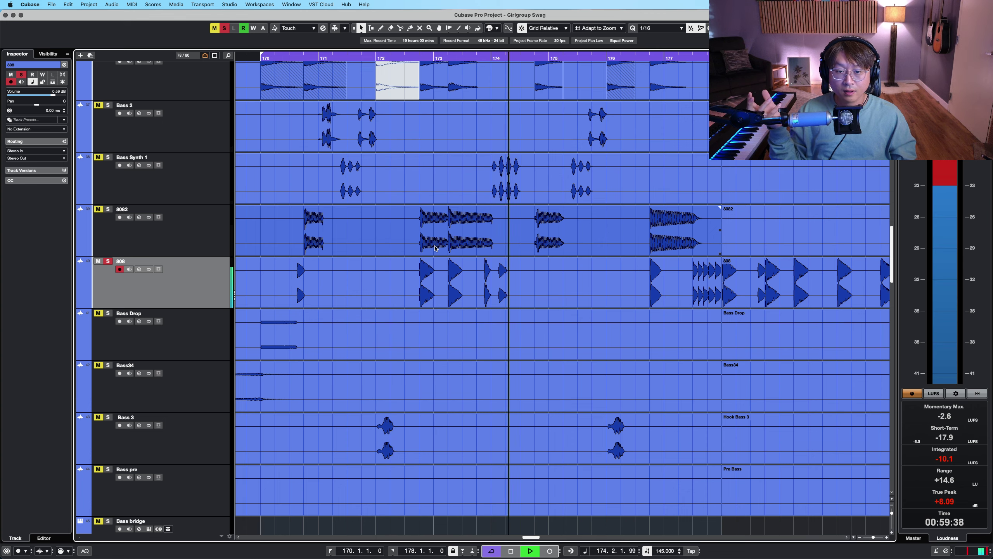
pyautogui.hotkey('shift', 'g')
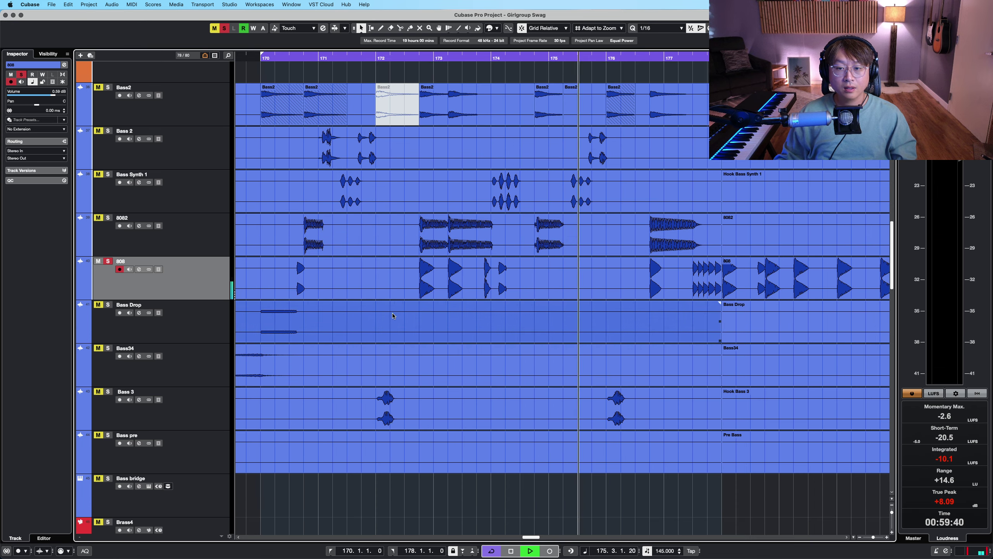
pyautogui.scroll(-1, 394, 314)
pyautogui.press('h')
pyautogui.press('h')
pyautogui.press('h')
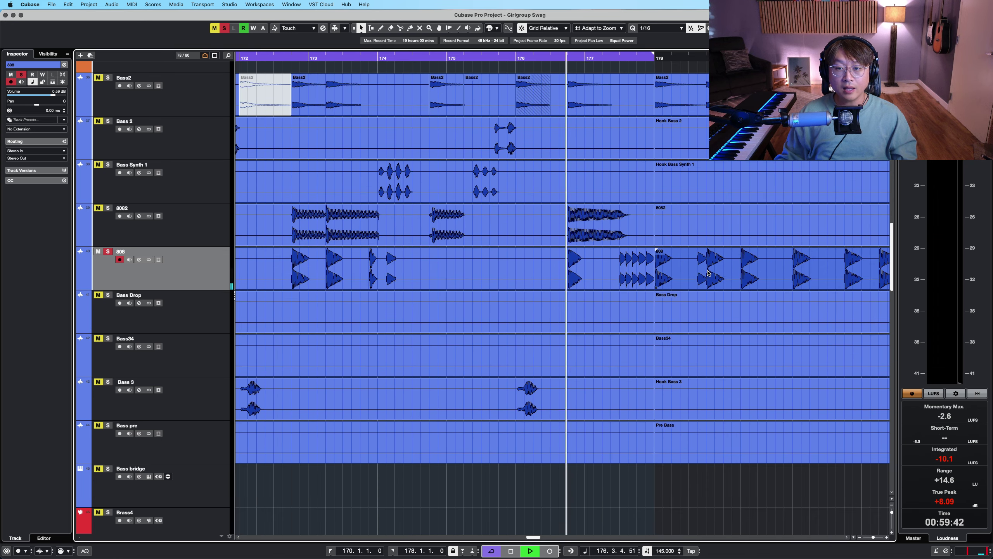
pyautogui.press('h')
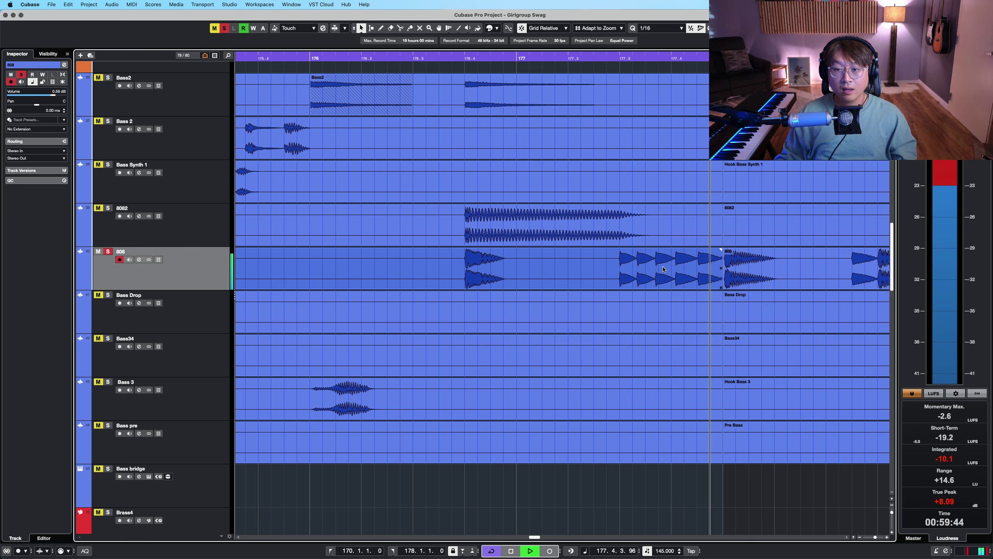
pyautogui.press('space')
# Listen to the soloed 808 track from beat 4 of bar 176 into the loop restart and stop playback
pyautogui.hotkey('shift', 'h')
pyautogui.hotkey('shift', 'h')
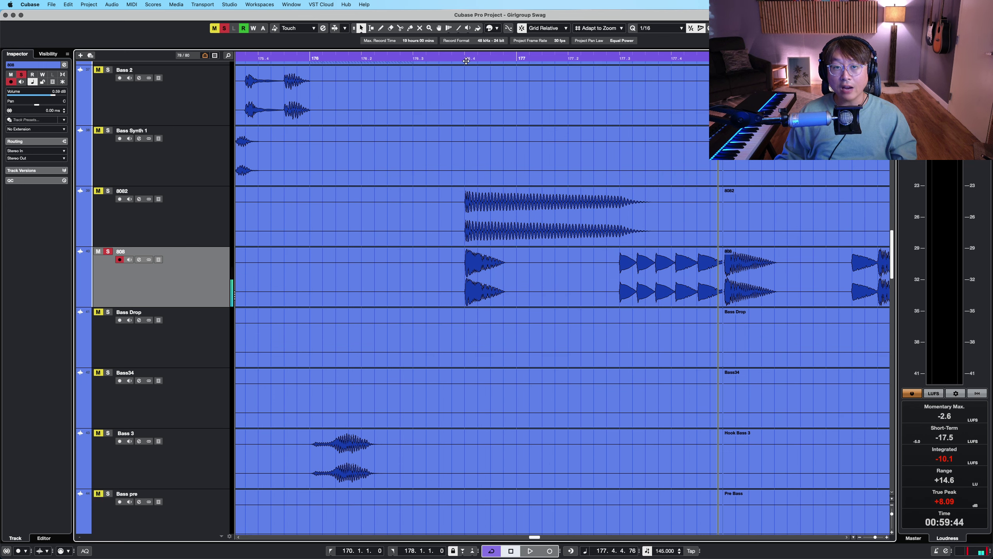
pyautogui.click(466, 61)
pyautogui.click(645, 340)
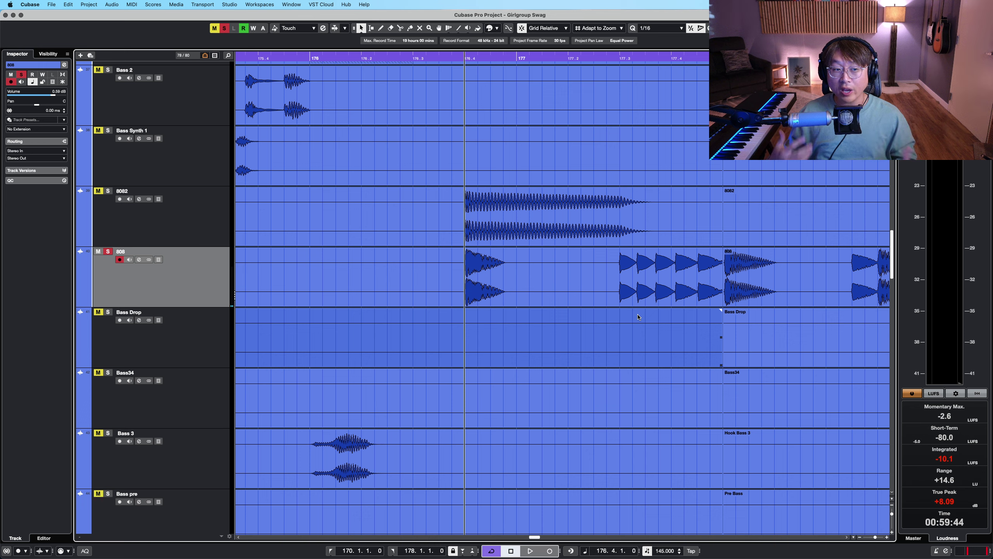
pyautogui.click(662, 292)
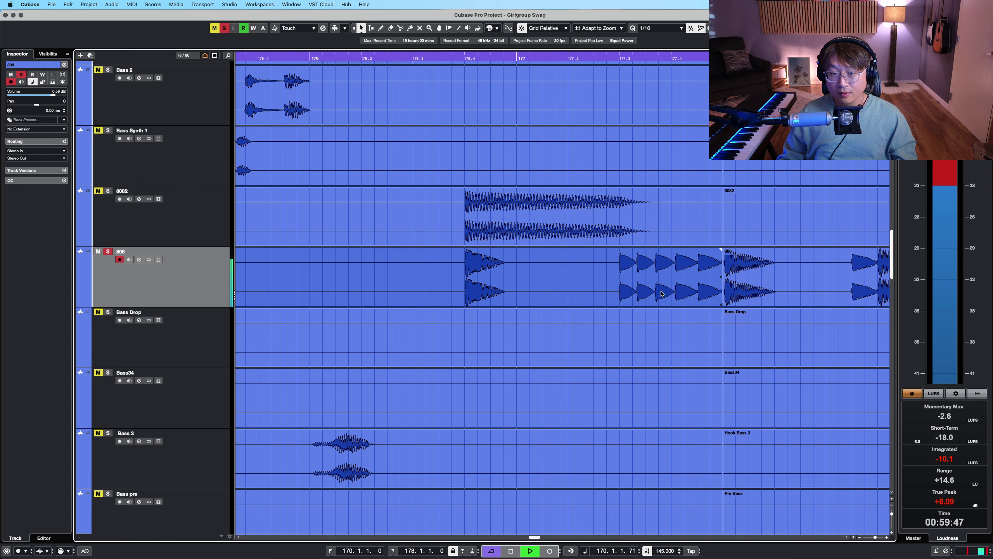
pyautogui.press('g')
pyautogui.press('g')
pyautogui.press('g')
pyautogui.press('g')
pyautogui.press('g')
pyautogui.press('space')
# Examine the 808 track's rapid notes at the end of bar 177 up close
pyautogui.press('h')
pyautogui.press('h')
pyautogui.press('h')
pyautogui.press('h')
pyautogui.press('h')
pyautogui.press('h')
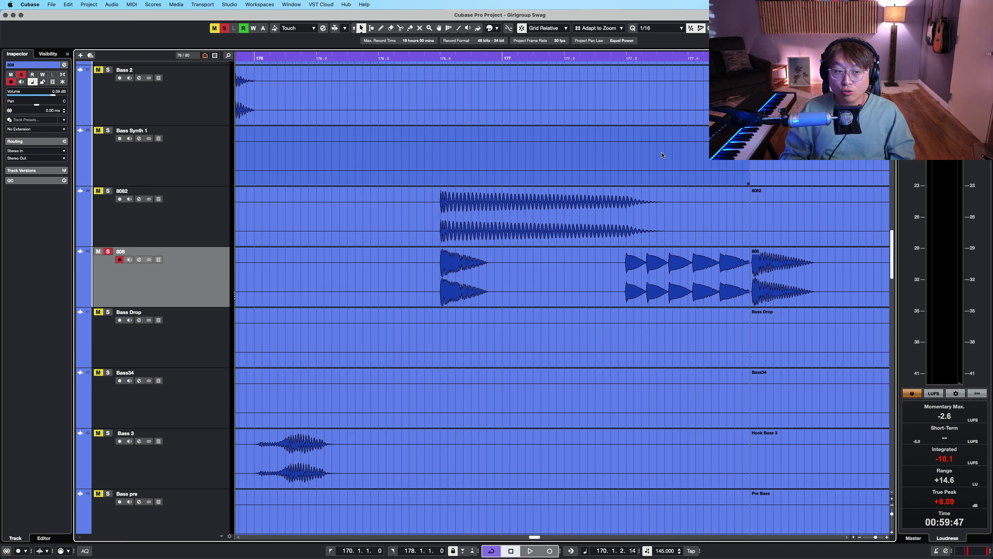
pyautogui.press('g')
pyautogui.press('g')
pyautogui.press('g')
pyautogui.press('g')
pyautogui.press('g')
pyautogui.press('g')
pyautogui.hotkey('shift', 'g')
pyautogui.hotkey('shift', 'g')
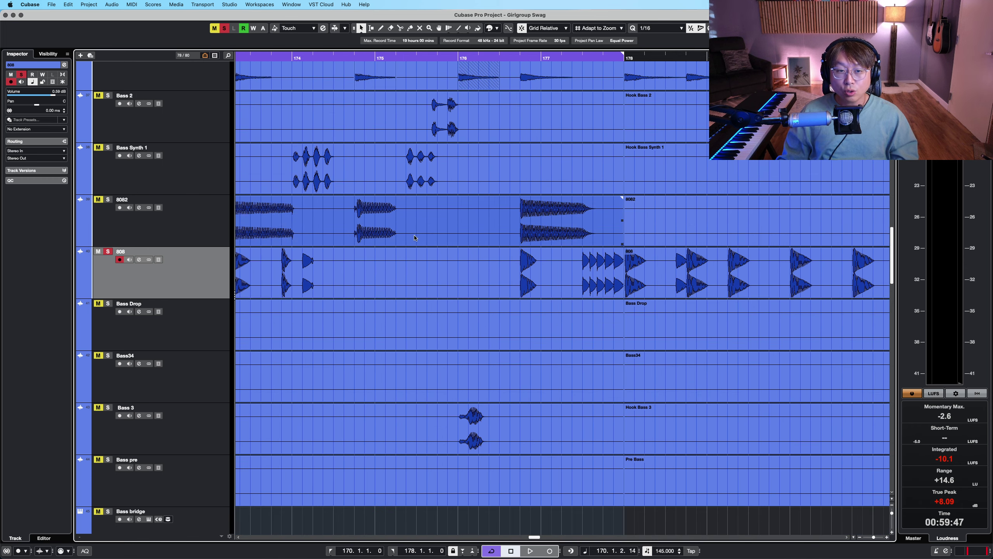
# Clear the solo so all tracks are active and return to bar 170 with the drum and bass tracks in overview
pyautogui.press('g')
pyautogui.press('g')
pyautogui.press('g')
pyautogui.press('g')
pyautogui.press('g')
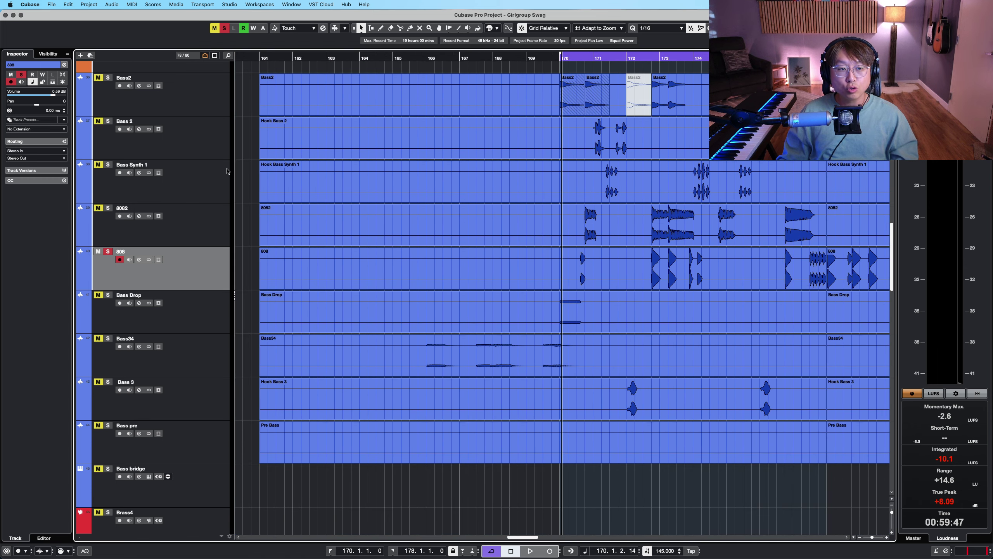
pyautogui.hotkey('shift', 'g')
pyautogui.hotkey('shift', 'g')
pyautogui.rightClick(769, 401)
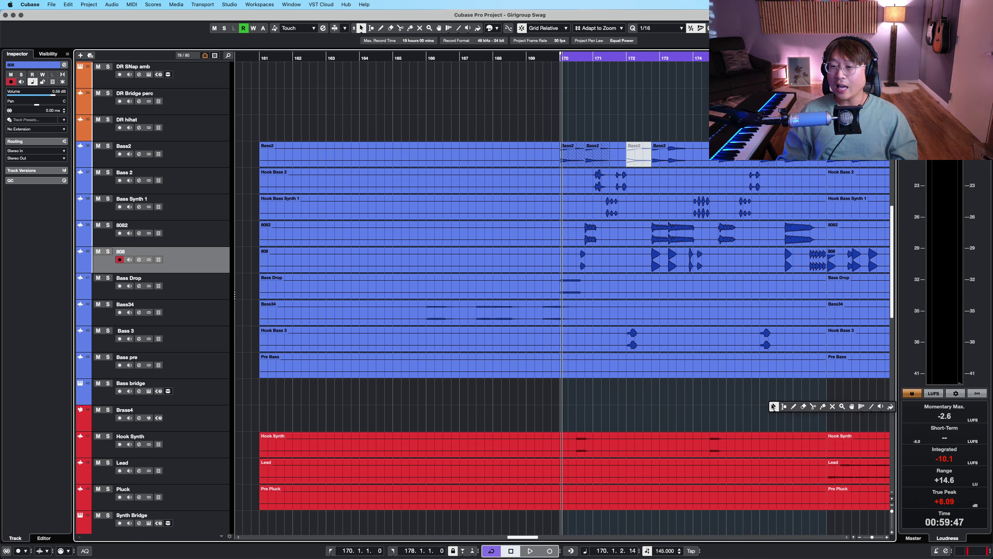
pyautogui.moveTo(793, 399); pyautogui.dragTo(562, 378)
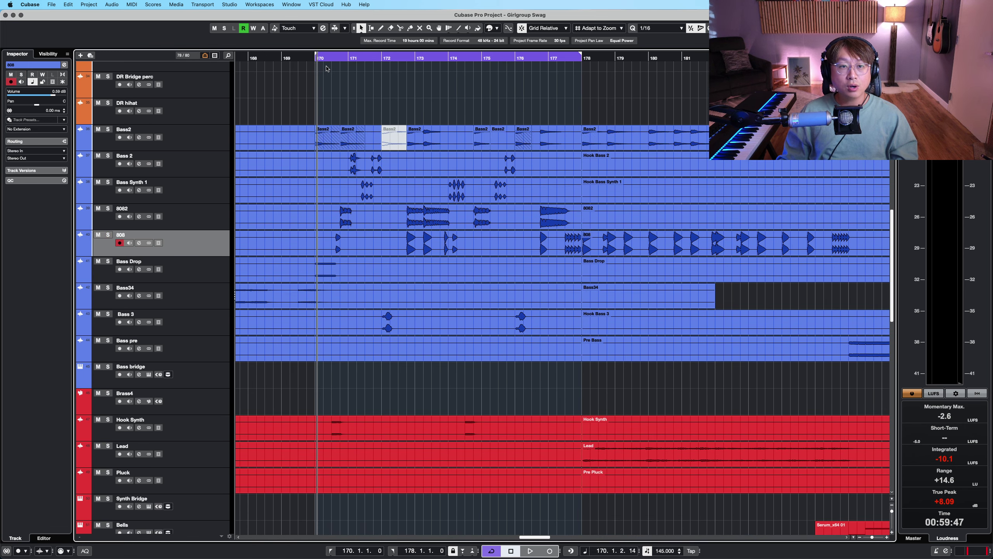
pyautogui.scroll(15, 470, 192)
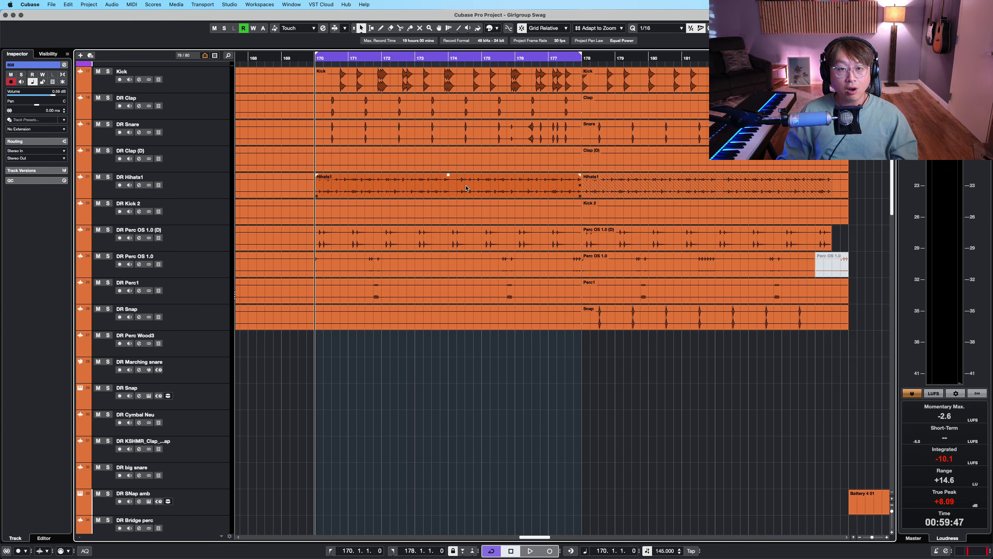
pyautogui.scroll(-15, 470, 192)
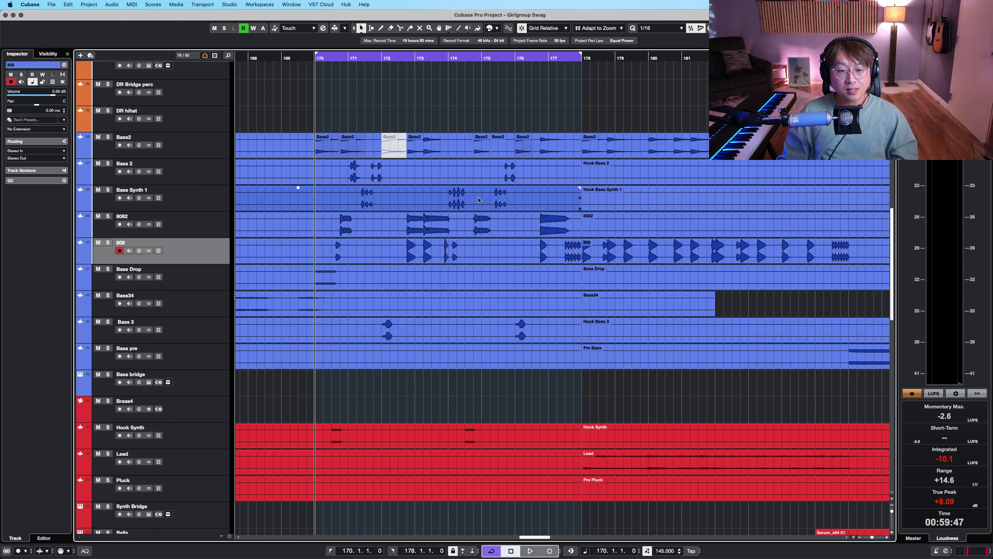
# Listen to the full arrangement from bar 170 while reviewing the synth and FX tracks, stop playback and select the Hook Synth track
pyautogui.hotkey('shift', 'h')
pyautogui.scroll(-1, 478, 197)
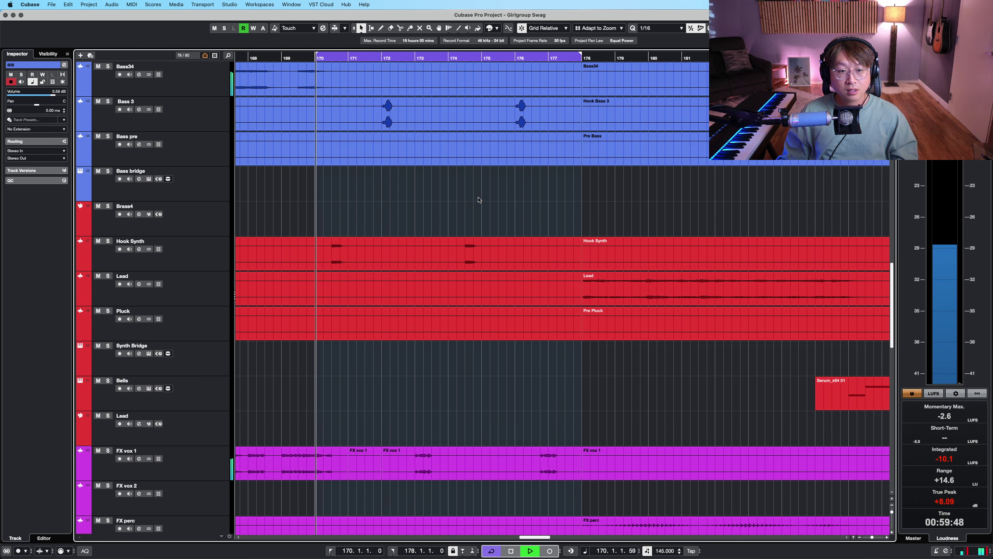
pyautogui.scroll(-1, 479, 197)
pyautogui.scroll(-4, 479, 199)
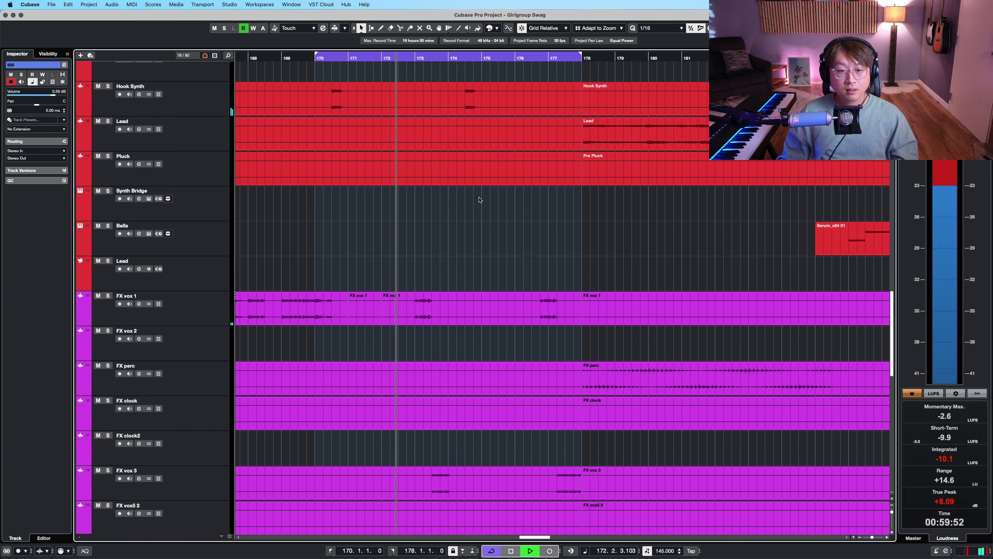
pyautogui.scroll(-1, 480, 199)
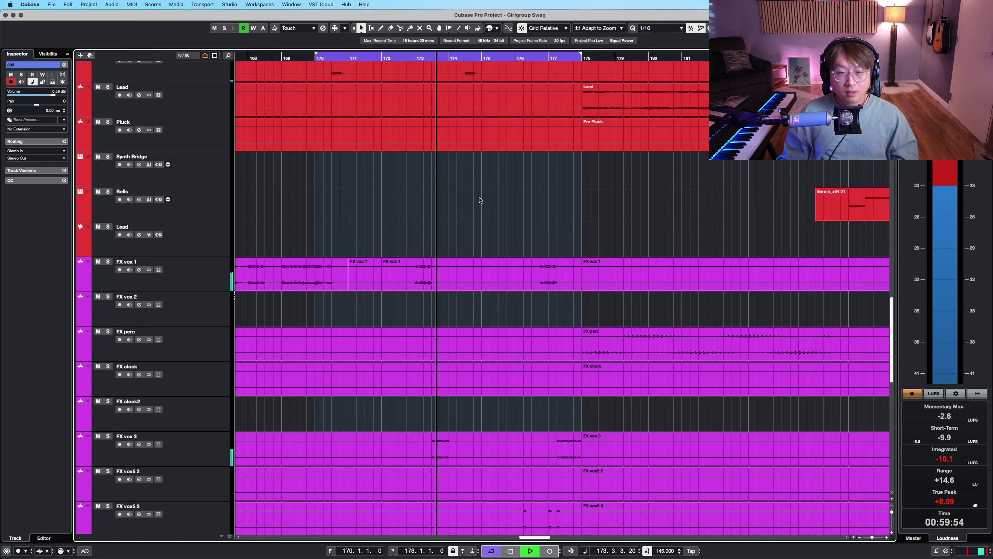
pyautogui.scroll(4, 480, 199)
pyautogui.scroll(-6, 480, 199)
pyautogui.scroll(2, 480, 197)
pyautogui.press('h')
pyautogui.press('h')
pyautogui.press('h')
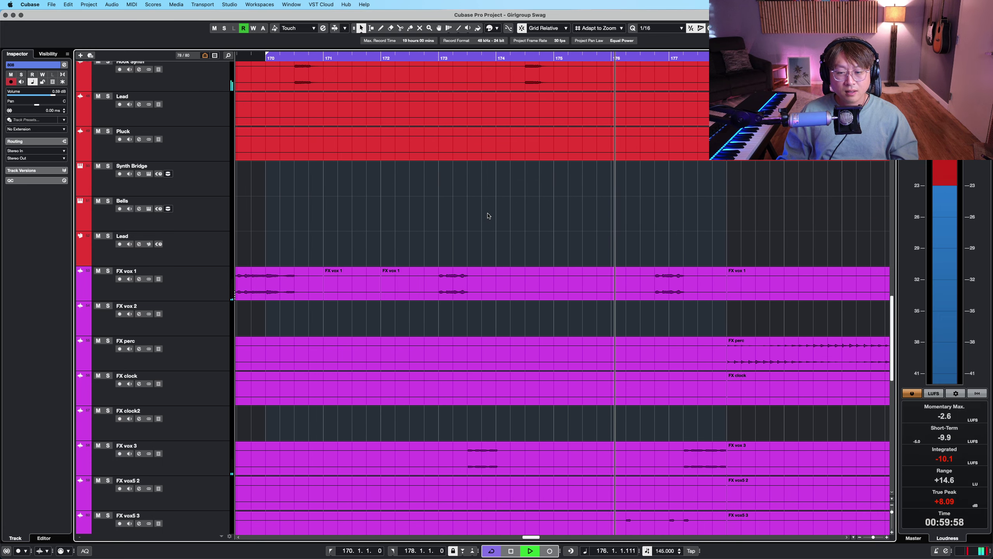
pyautogui.scroll(1, 490, 215)
pyautogui.scroll(1, 490, 215)
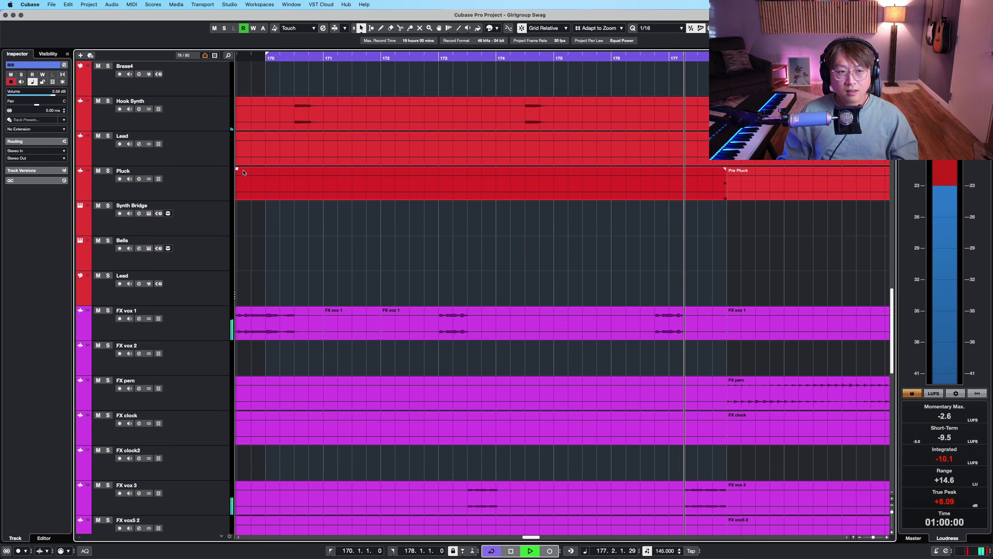
pyautogui.press('space')
pyautogui.click(201, 110)
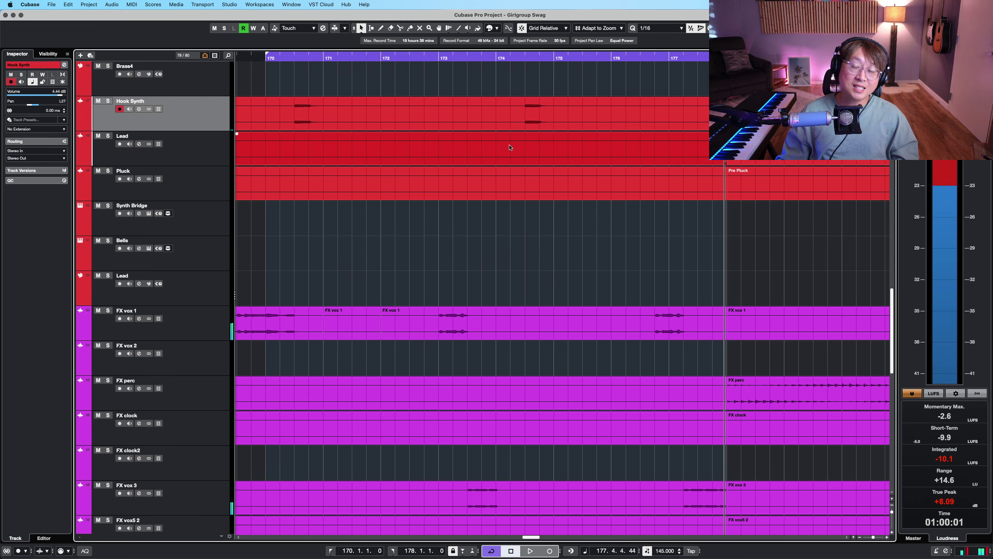
# Review the tracks below the synths, solo the Hook Synth track and play it from bar 170
pyautogui.hotkey('shift', 'g')
pyautogui.scroll(-2, 554, 179)
pyautogui.scroll(-5, 554, 182)
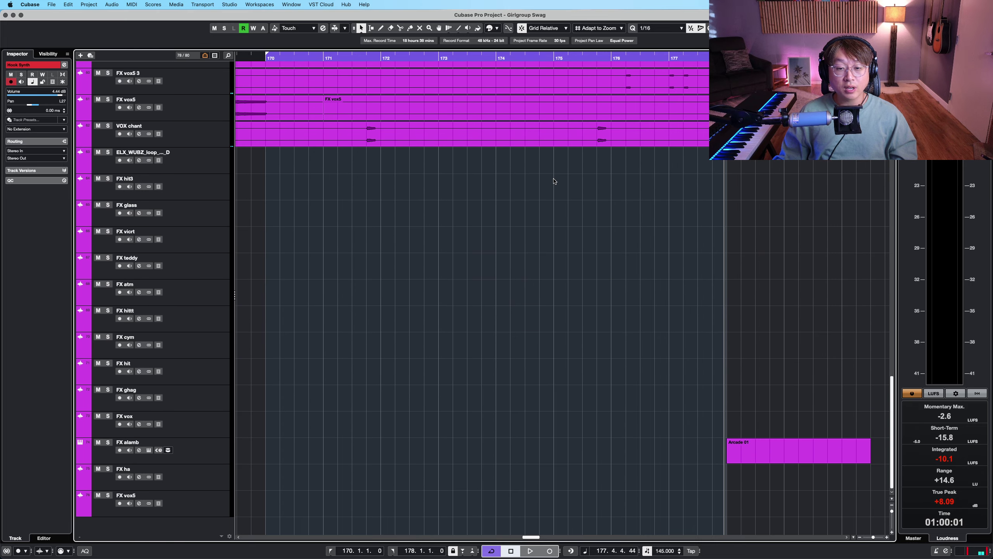
pyautogui.scroll(10, 554, 181)
pyautogui.hotkey('shift', 'h')
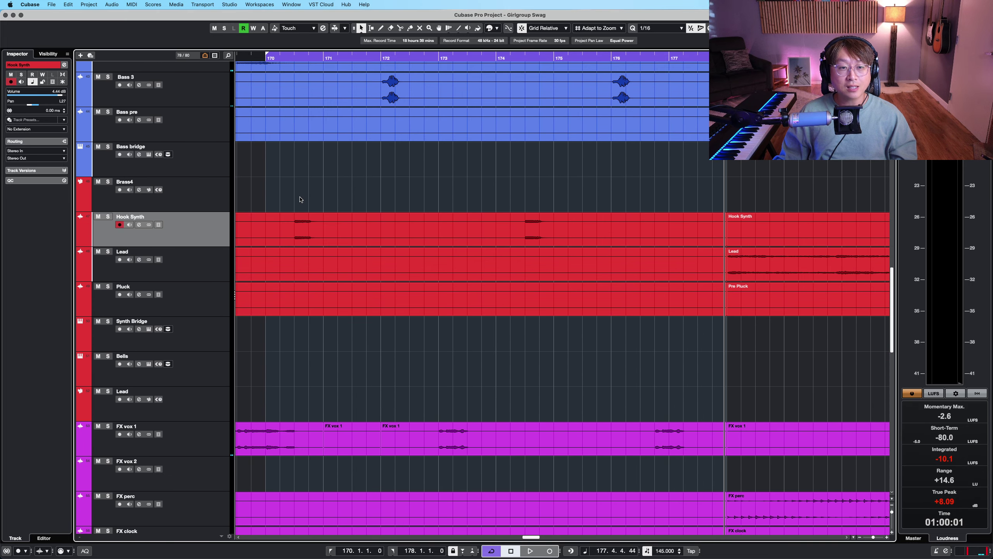
pyautogui.press('s')
pyautogui.press('space')
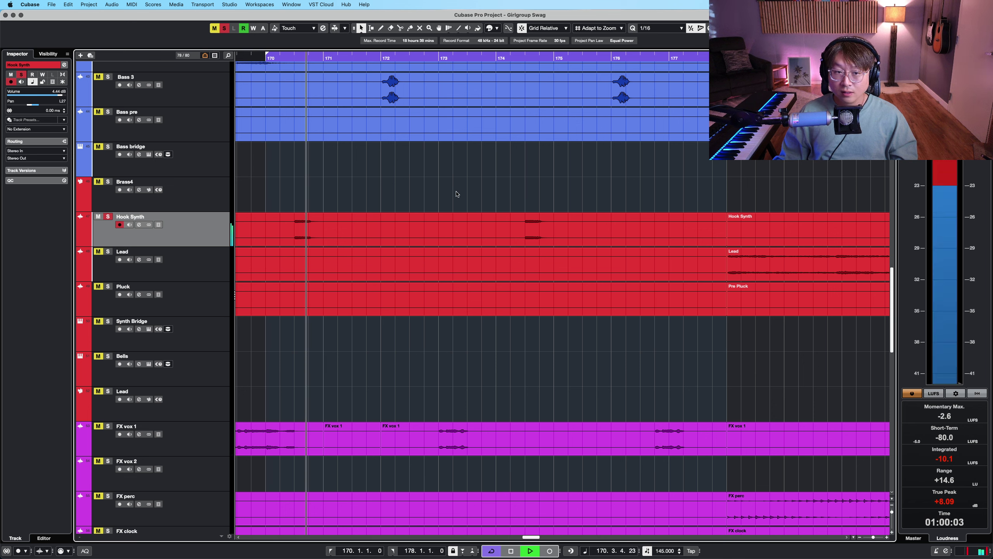
# Listen to the soloed Hook Synth from bar 174, stop playback and clear the solo
pyautogui.doubleClick(510, 58)
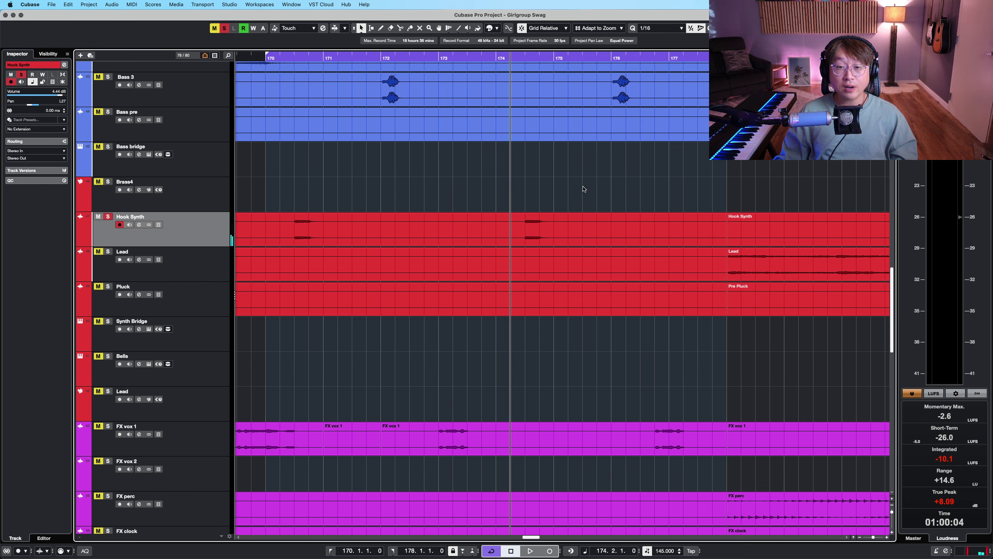
pyautogui.press('space')
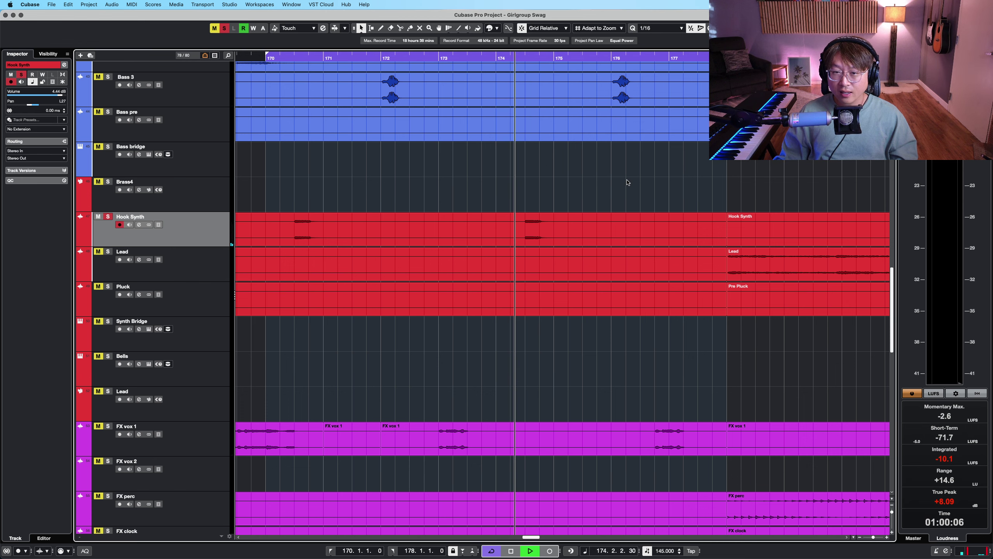
pyautogui.scroll(-2, 436, 176)
pyautogui.click(435, 176)
pyautogui.press('s')
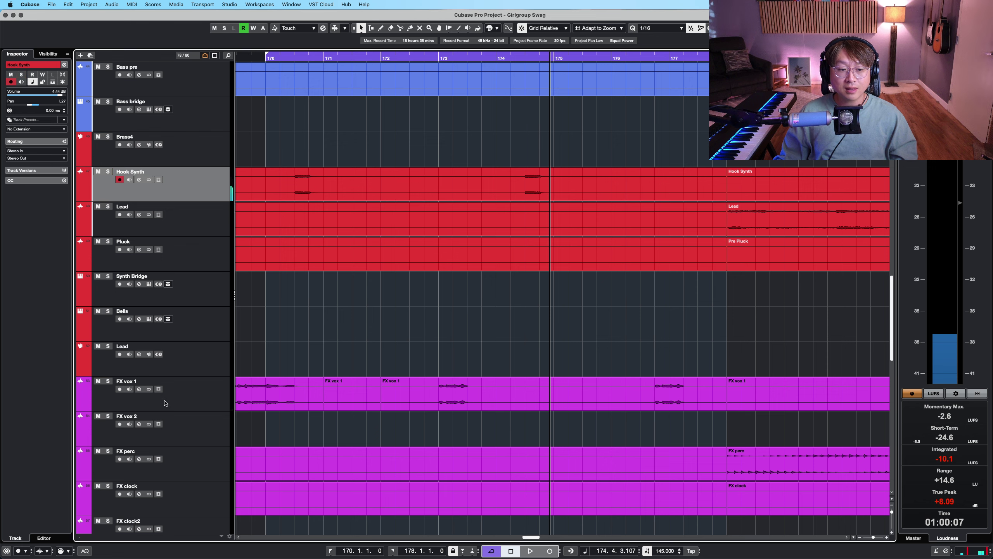
# Solo the FX vox 1 track and listen to it from bar 162
pyautogui.click(165, 403)
pyautogui.scroll(-3, 459, 195)
pyautogui.scroll(3, 451, 155)
pyautogui.hotkey('shift', 'h')
pyautogui.press('g')
pyautogui.press('s')
pyautogui.press('g')
pyautogui.press('g')
pyautogui.press('g')
pyautogui.press('g')
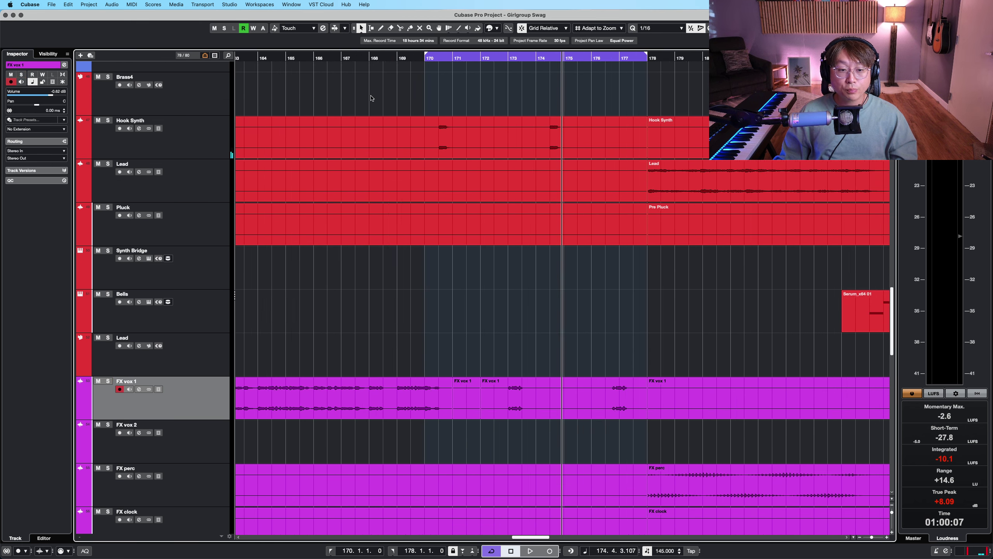
pyautogui.click(313, 58)
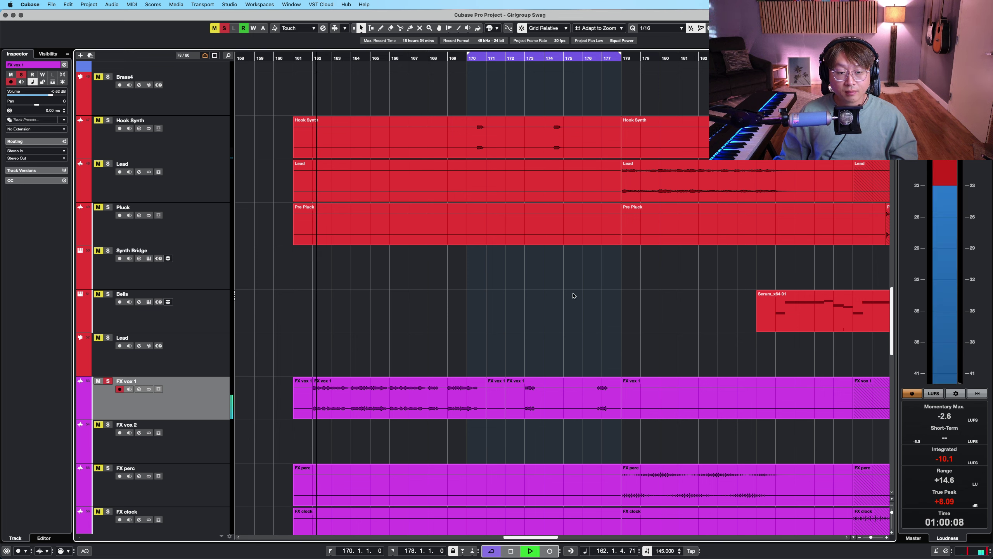
pyautogui.press('space')
# Listen to the soloed FX vox 1 phrase from bar 173 while viewing it up close
pyautogui.click(522, 61)
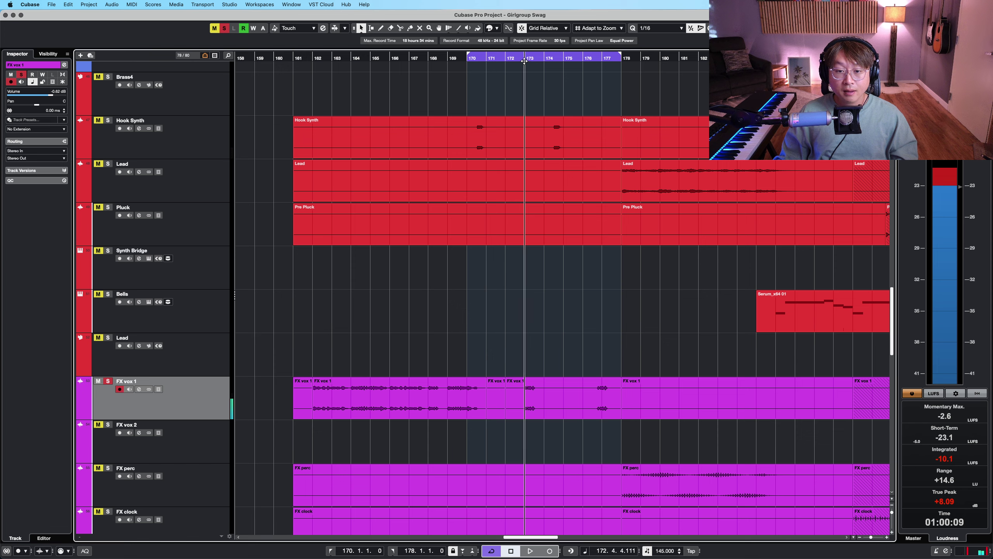
pyautogui.press('h')
pyautogui.press('h')
pyautogui.press('h')
pyautogui.press('h')
pyautogui.rightClick(679, 343)
pyautogui.click(679, 343)
pyautogui.press('h')
pyautogui.press('space')
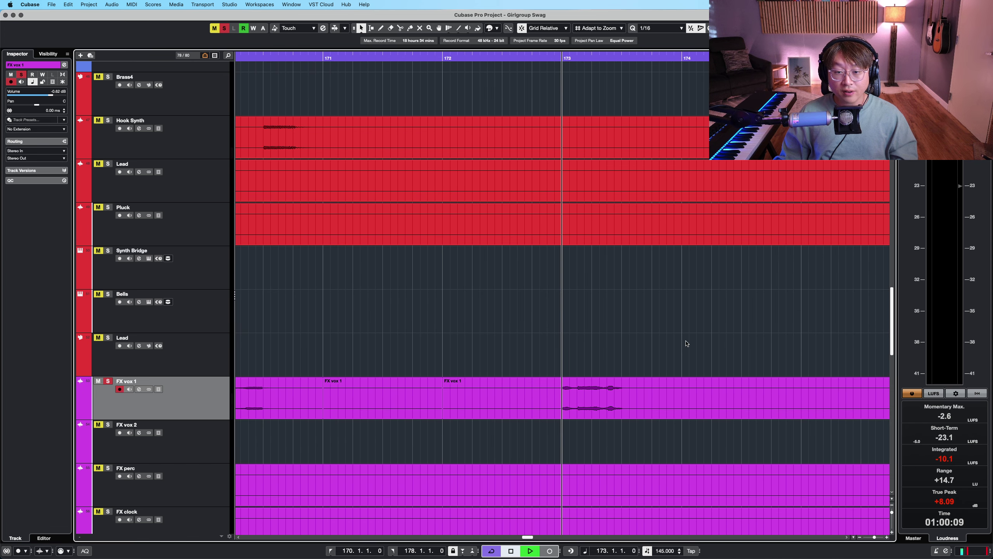
pyautogui.scroll(-2, 676, 326)
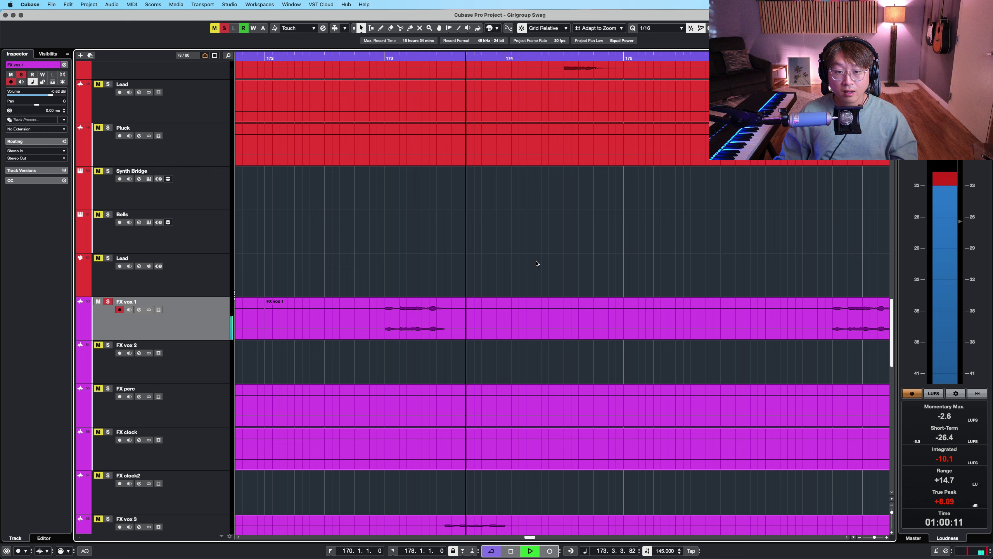
# Listen to the soloed FX vox 1 phrase from bar 176 beat 4 to the end of the loop, stop and clear the solo
pyautogui.press('space')
pyautogui.press('g')
pyautogui.press('g')
pyautogui.press('g')
pyautogui.click(772, 58)
pyautogui.press('space')
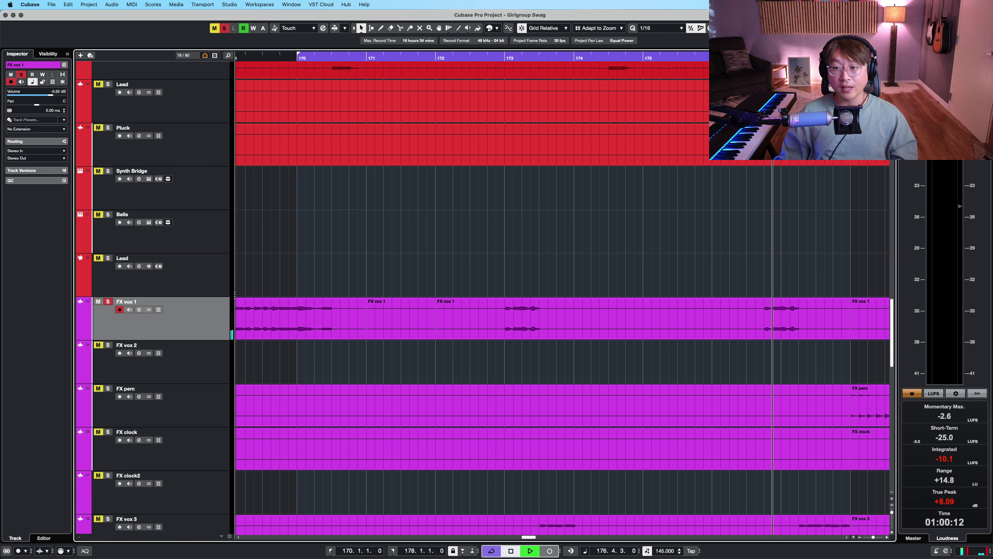
pyautogui.press('g')
pyautogui.press('g')
pyautogui.scroll(-5, 443, 282)
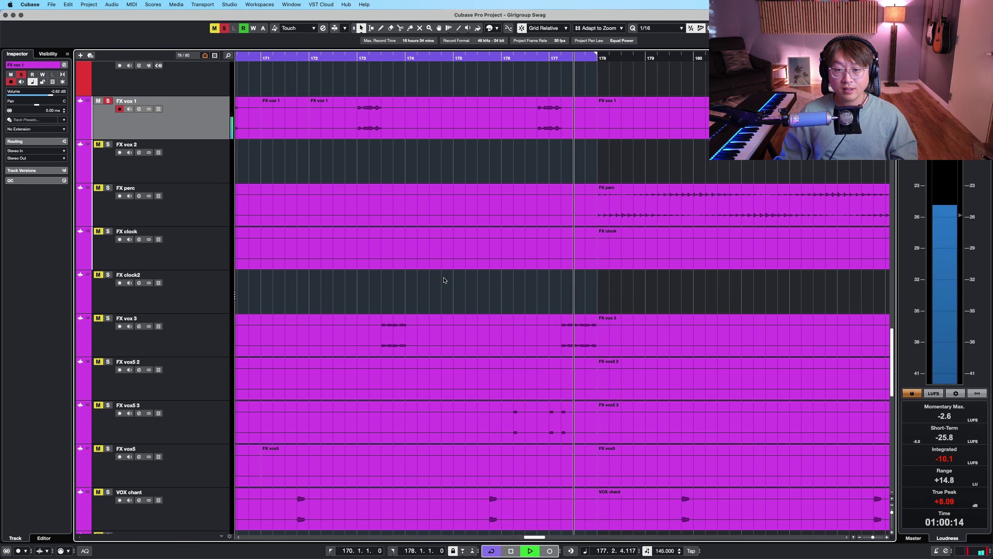
pyautogui.press('g')
pyautogui.press('g')
pyautogui.press('g')
pyautogui.press('space')
pyautogui.press('s')
# Solo all tracks from FX vox 1 through VOX chant and play them from bar 170
pyautogui.click(213, 328)
pyautogui.hotkey('shift', 'g')
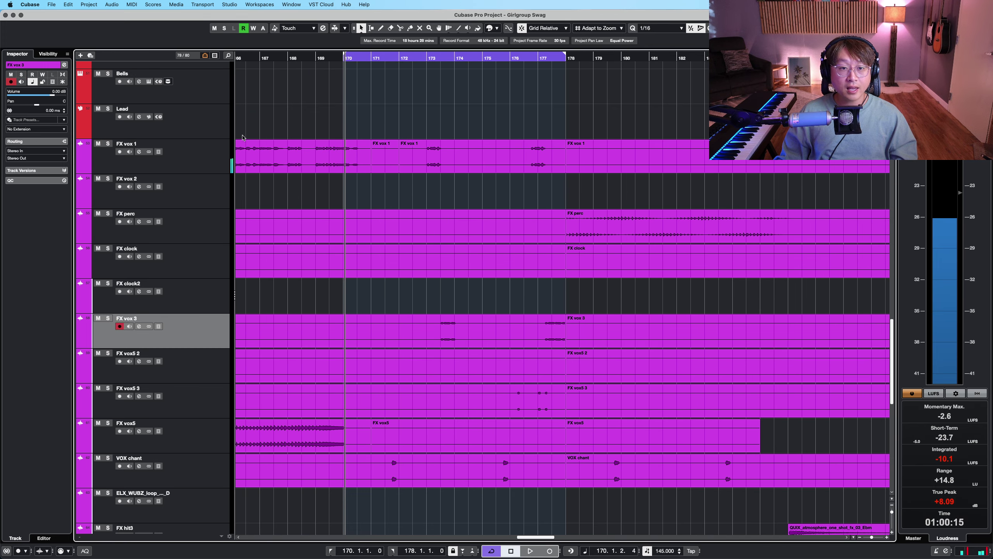
pyautogui.click(220, 158)
pyautogui.keyDown('shift'); pyautogui.click(225, 475); pyautogui.keyUp('shift')
pyautogui.press('s')
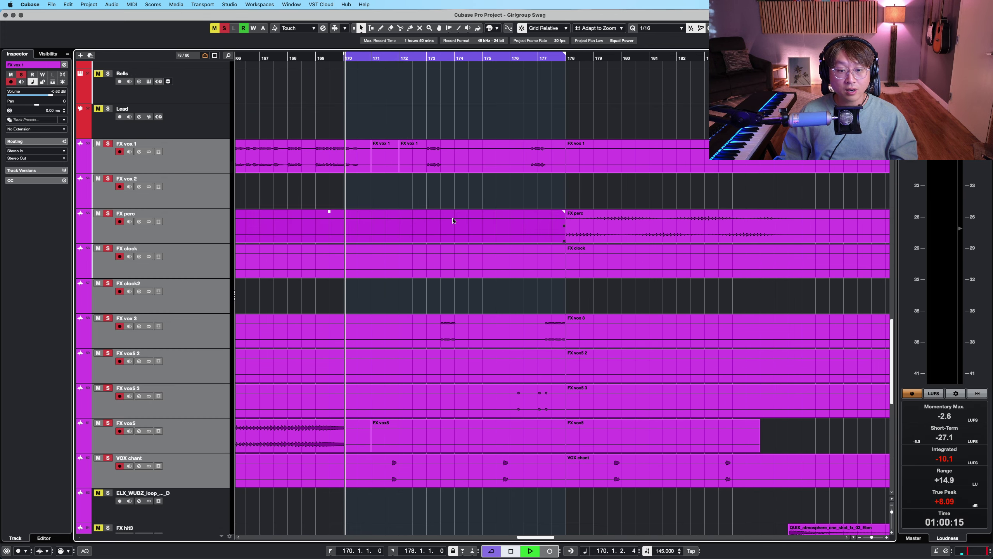
pyautogui.press('space')
# Listen to the soloed FX and vocal tracks to the end of bar 177 while examining their clips up close, and stop playback
pyautogui.hscroll(3, 450, 297)
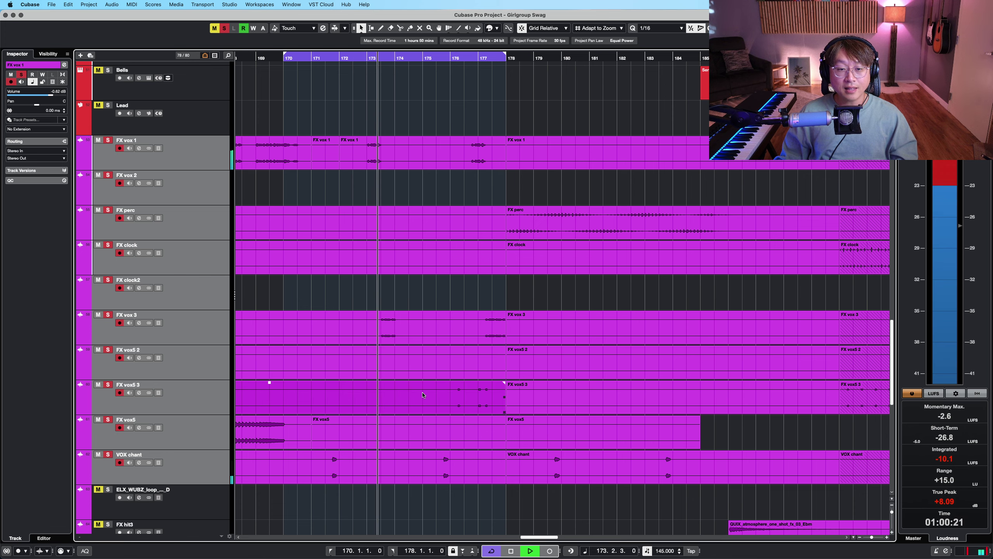
pyautogui.hotkey('shift', 'h')
pyautogui.hotkey('shift', 'h')
pyautogui.hotkey('shift', 'h')
pyautogui.scroll(-5, 432, 404)
pyautogui.press('h')
pyautogui.press('h')
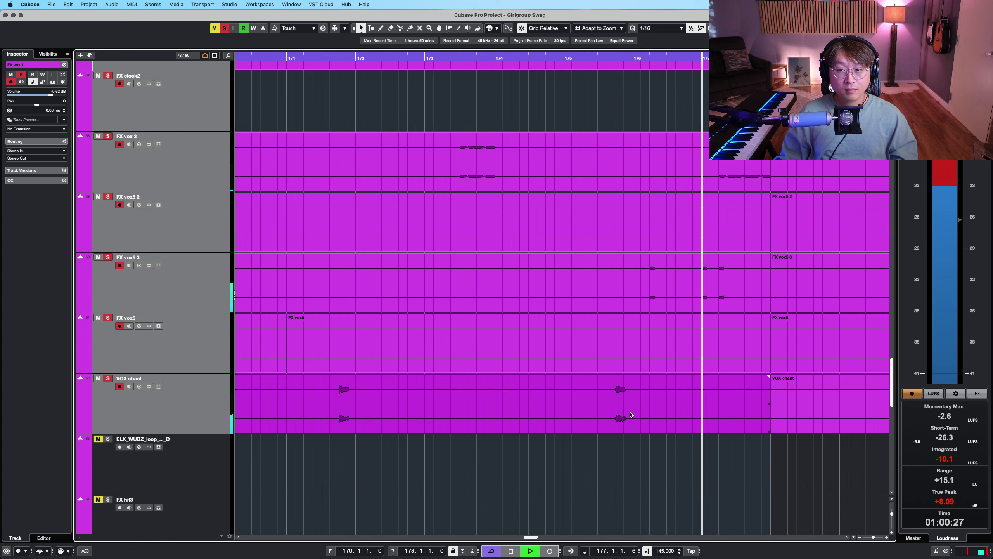
pyautogui.click(347, 101)
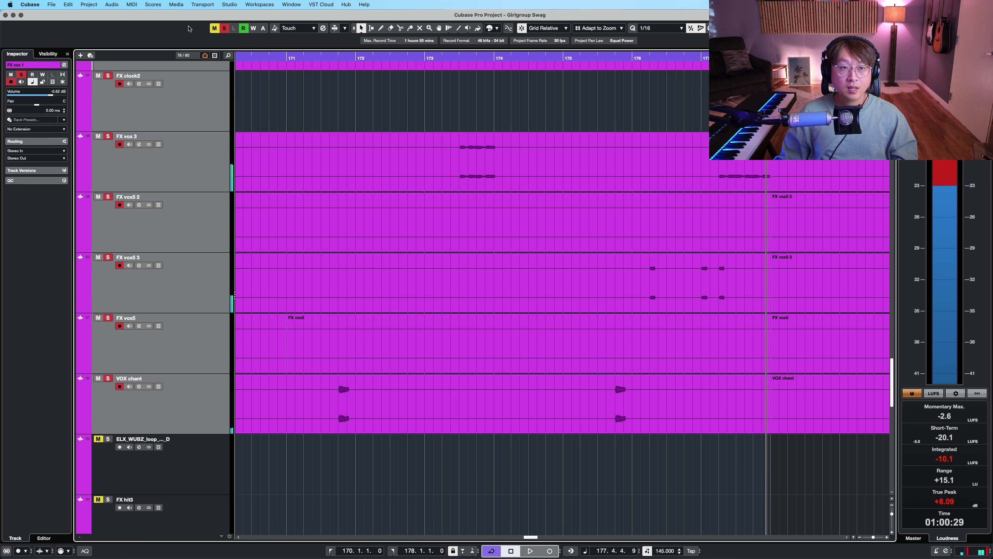
# Replace the group solo with a solo of only FX vox 3 and play it from bar 173 beat 2
pyautogui.click(224, 29)
pyautogui.click(208, 180)
pyautogui.scroll(3, 208, 180)
pyautogui.hotkey('shift', 'h')
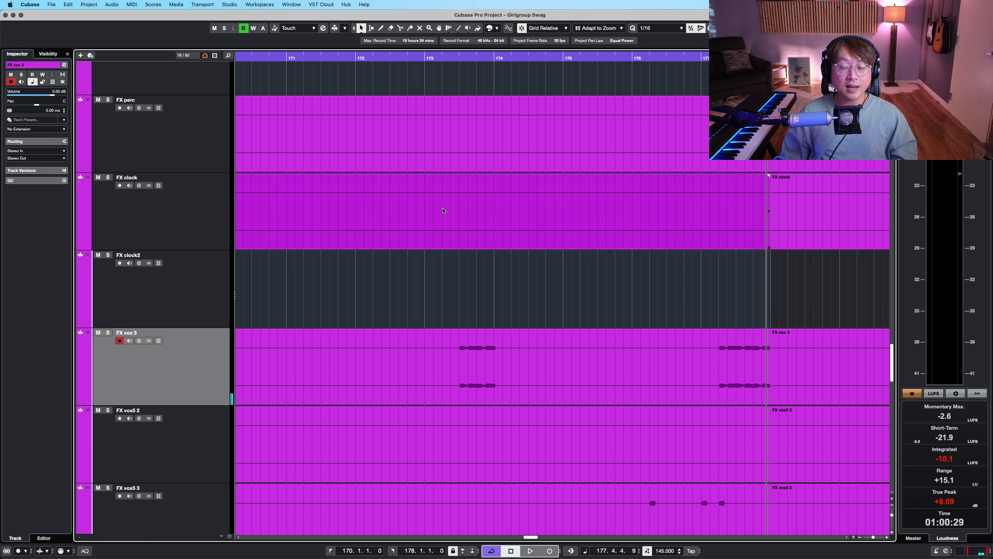
pyautogui.press('s')
pyautogui.click(451, 56)
pyautogui.hotkey('shift', 'g')
pyautogui.press('space')
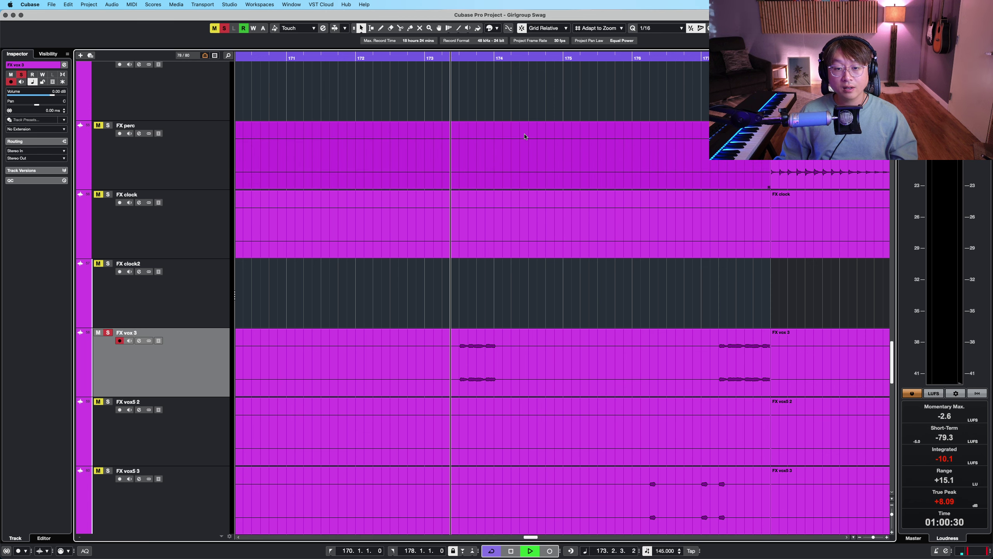
# Stop playback and examine how the FX vox 1 and FX vox 3 phrases are placed within the hook in overview
pyautogui.press('space')
pyautogui.press('g')
pyautogui.press('g')
pyautogui.press('g')
pyautogui.press('g')
pyautogui.press('g')
pyautogui.press('g')
pyautogui.press('g')
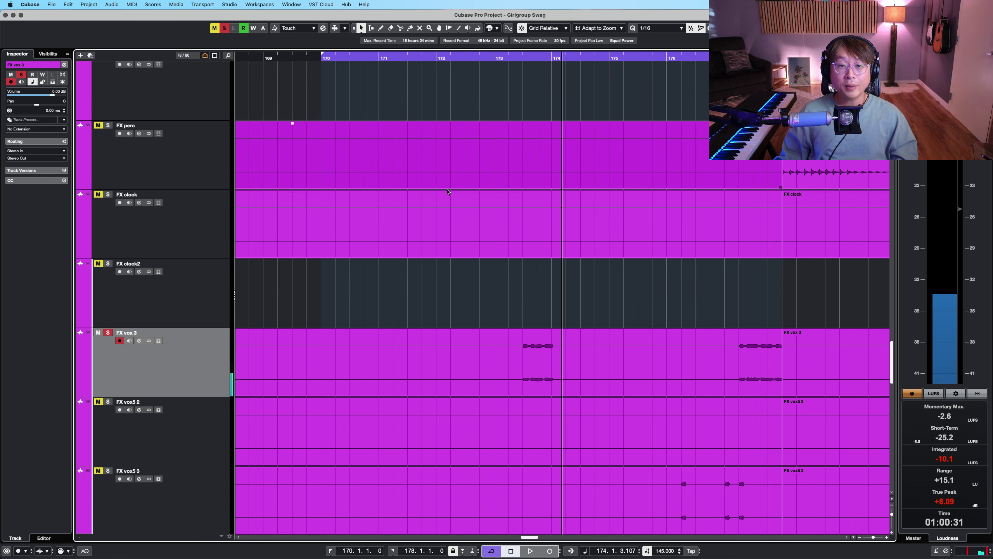
pyautogui.hotkey('shift', 'g')
pyautogui.hotkey('shift', 'g')
pyautogui.hotkey('shift', 'g')
pyautogui.hotkey('shift', 'g')
pyautogui.hotkey('shift', 'g')
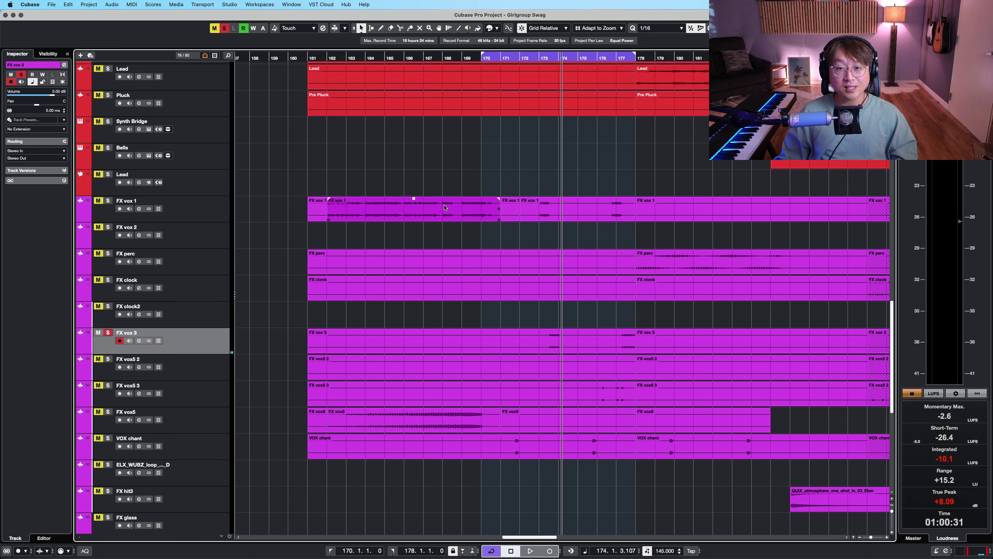
# Switch from FX vox 3 to the FX vox 1 track and listen to its phrase from bar 173
pyautogui.hotkey('shift', 'h')
pyautogui.press('s')
pyautogui.click(172, 170)
pyautogui.doubleClick(538, 58)
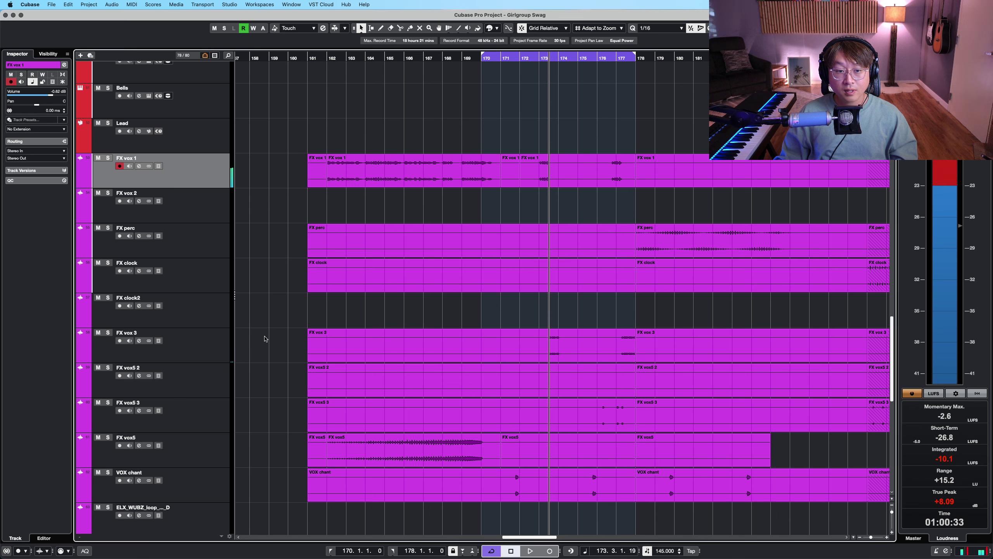
# Listen to FX vox 3 soloed from bar 173, stop playback and clear the solo
pyautogui.click(225, 350)
pyautogui.press('space')
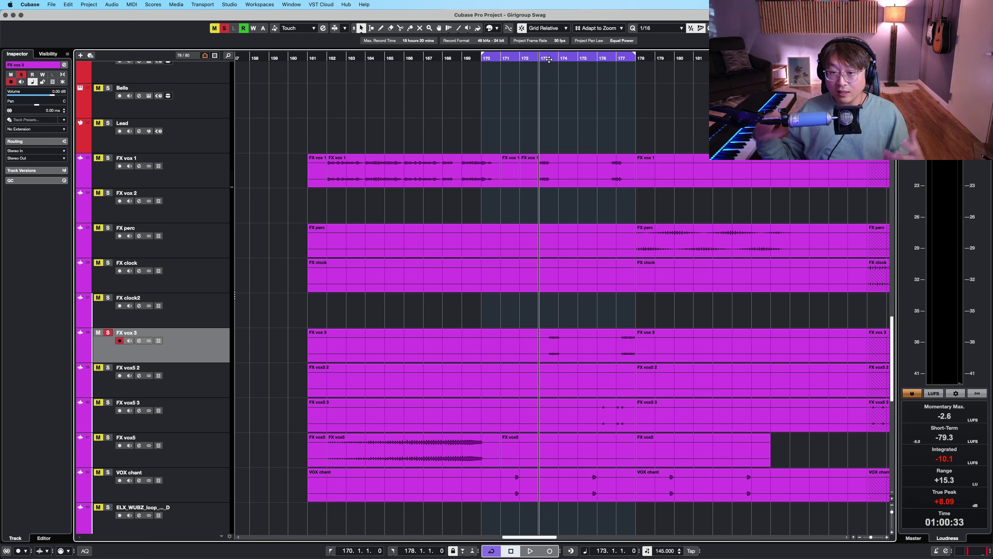
pyautogui.press('space')
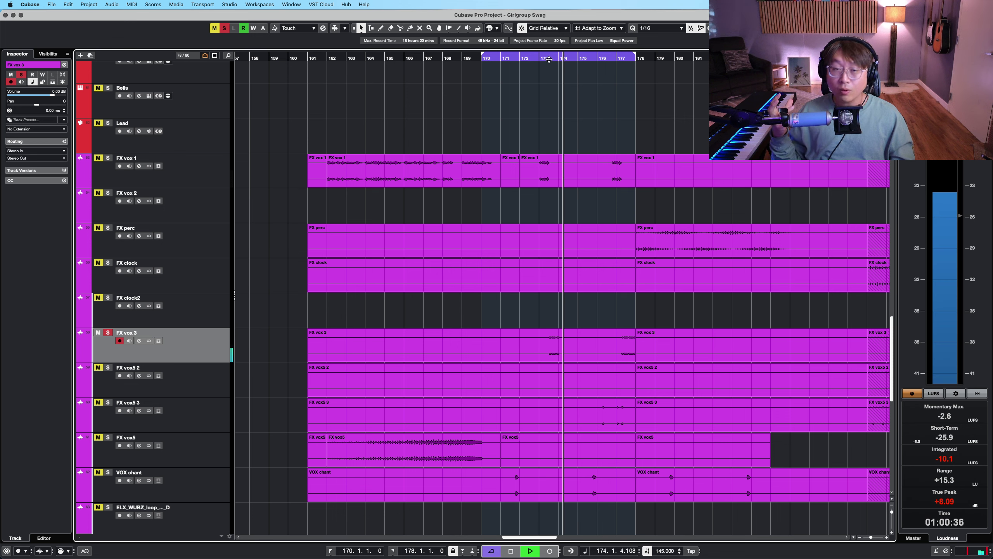
pyautogui.hotkey('shift', 'g')
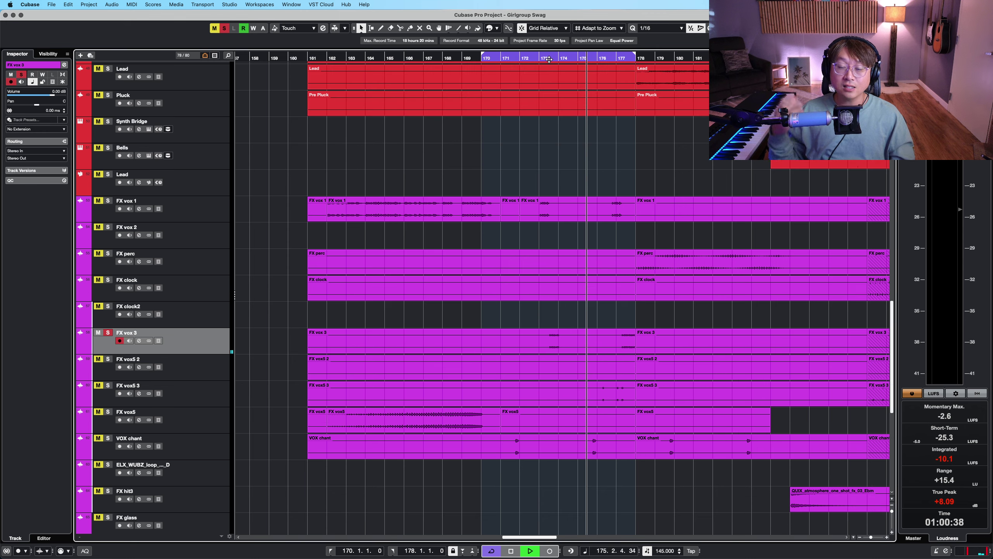
pyautogui.press('space')
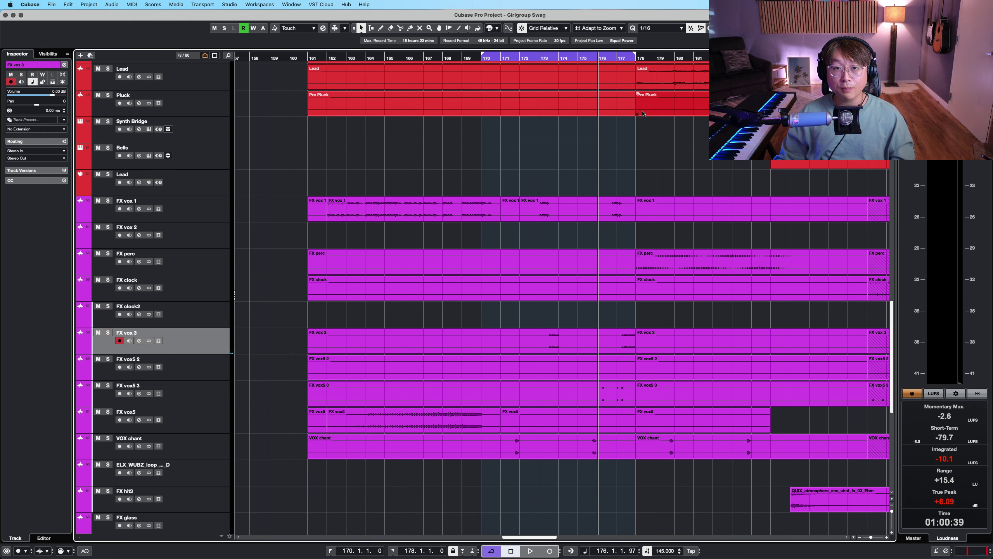
# Play the full arrangement from bar 170 while following the FX and vocal phrases up close
pyautogui.click(483, 58)
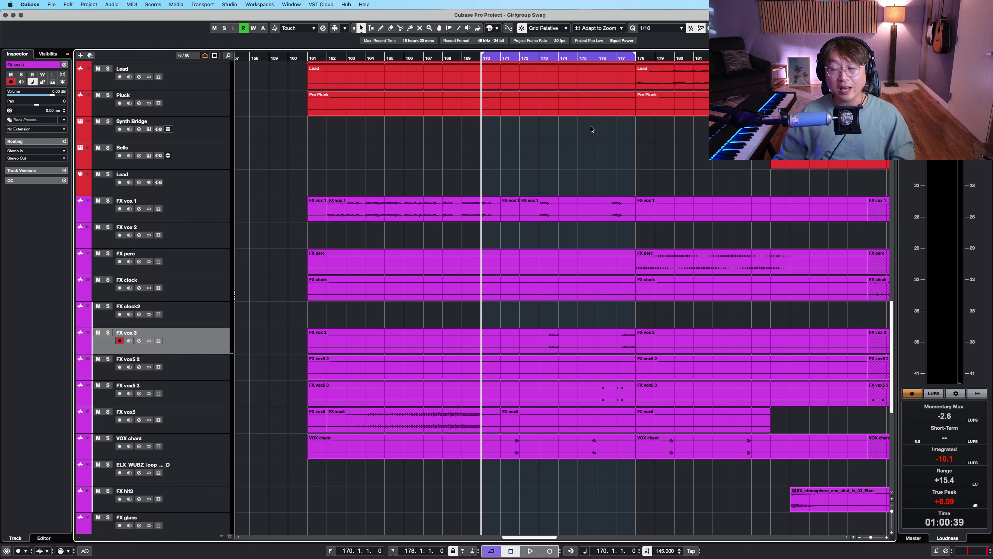
pyautogui.hotkey('shift', 'g')
pyautogui.hotkey('shift', 'h')
pyautogui.hotkey('shift', 'h')
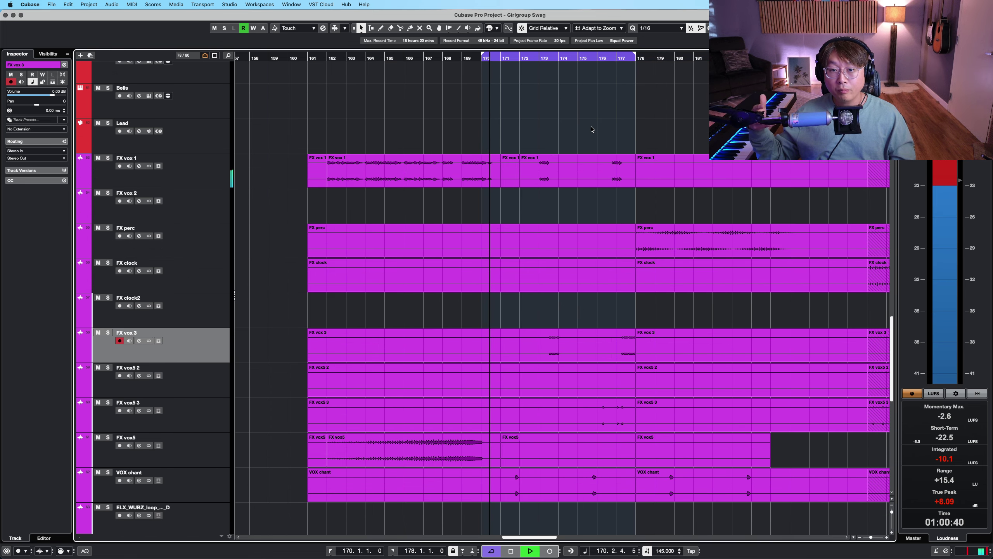
pyautogui.press('h')
pyautogui.press('h')
pyautogui.press('h')
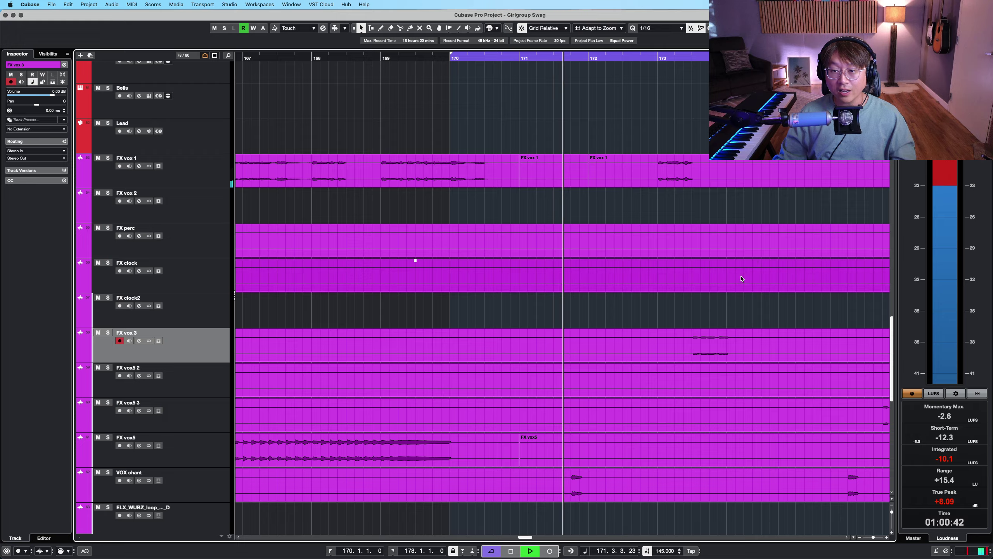
pyautogui.hscroll(1, 579, 238)
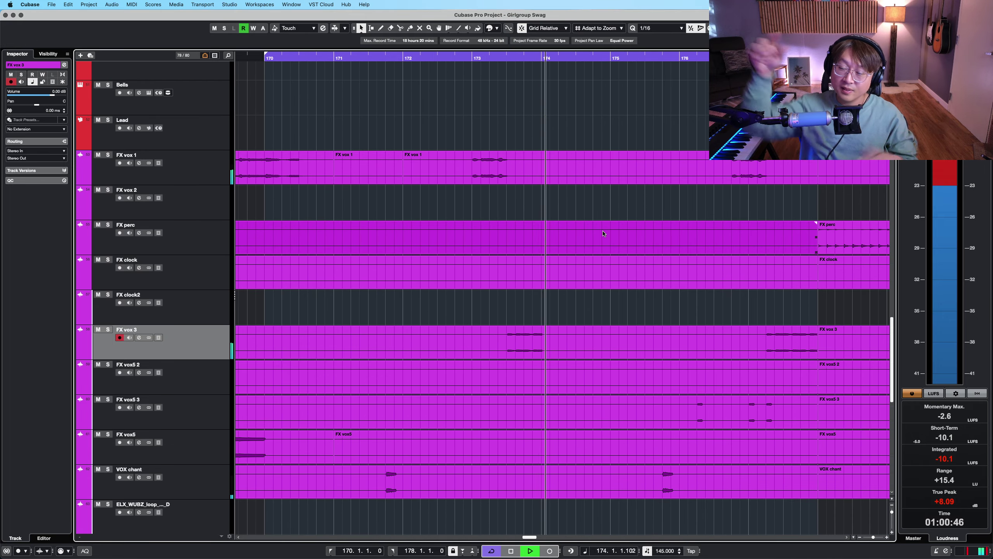
# Turn off cycle playback and let the full arrangement run past bar 178 with the following section in view
pyautogui.press('g')
pyautogui.press('g')
pyautogui.press('g')
pyautogui.hotkey('shift', 'g')
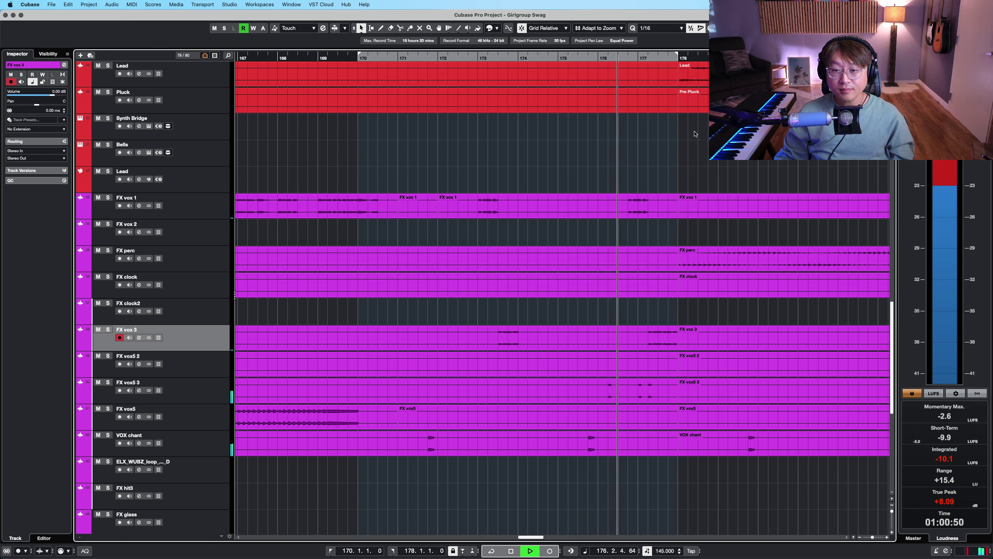
pyautogui.press('g')
pyautogui.hotkey('shift', 'h')
pyautogui.hscroll(6, 484, 204)
pyautogui.scroll(2, 485, 204)
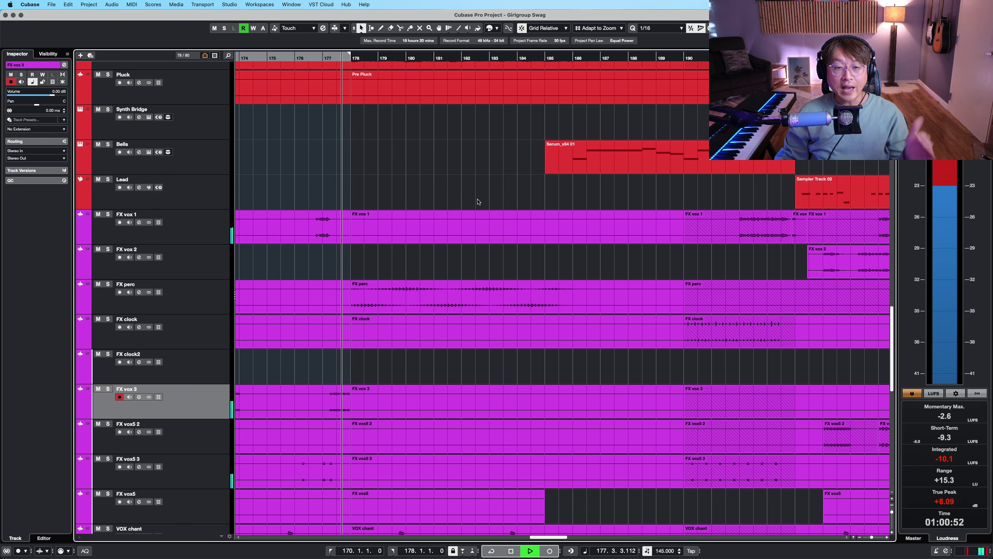
pyautogui.scroll(-1, 469, 188)
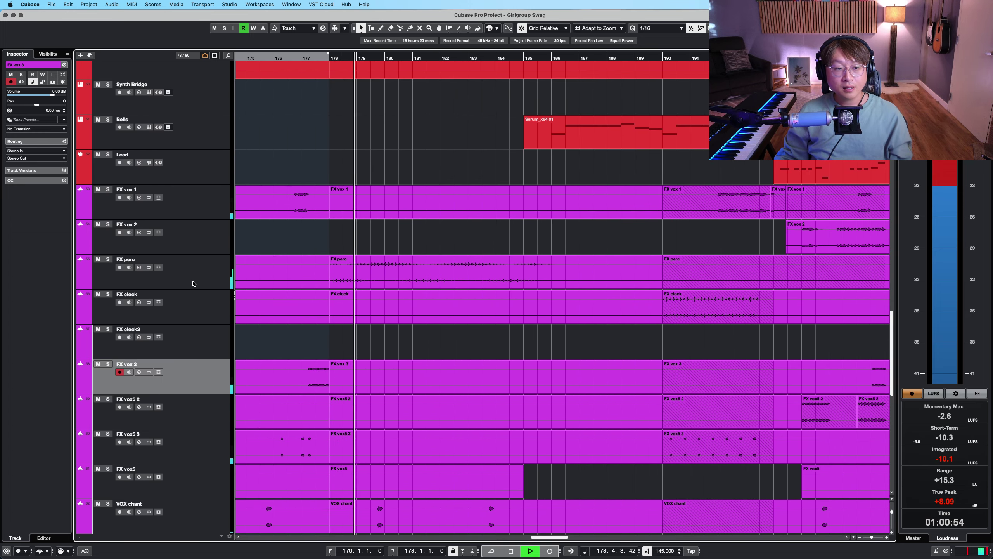
# Solo the FX perc track during playback and listen to its part after bar 178
pyautogui.click(355, 255)
pyautogui.press('s')
pyautogui.scroll(-1, 391, 258)
pyautogui.click(478, 274)
pyautogui.scroll(-1, 478, 270)
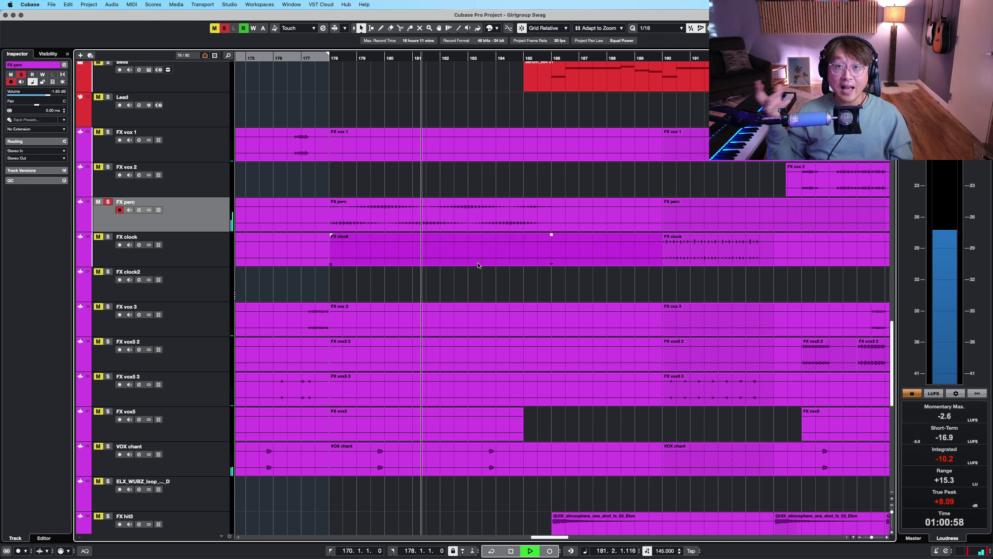
# Stop playback and replay the soloed FX perc track from bar 178
pyautogui.press('space')
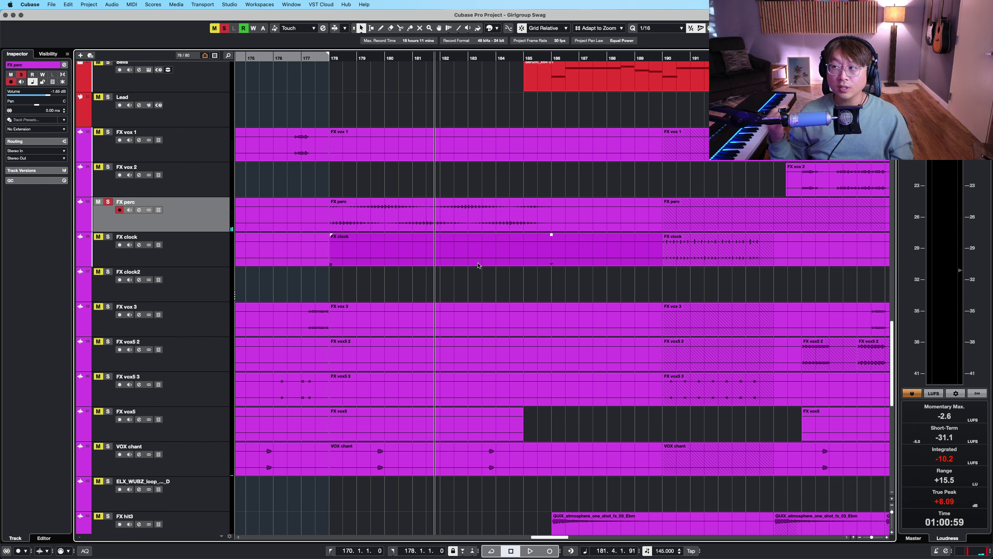
pyautogui.click(478, 149)
pyautogui.click(480, 180)
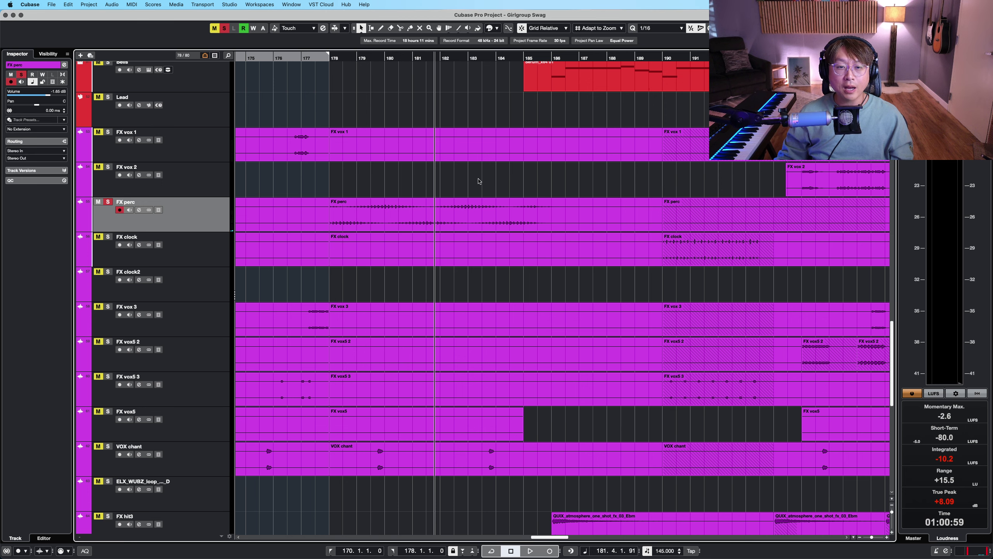
pyautogui.scroll(4, 391, 118)
pyautogui.click(330, 58)
pyautogui.scroll(-2, 402, 237)
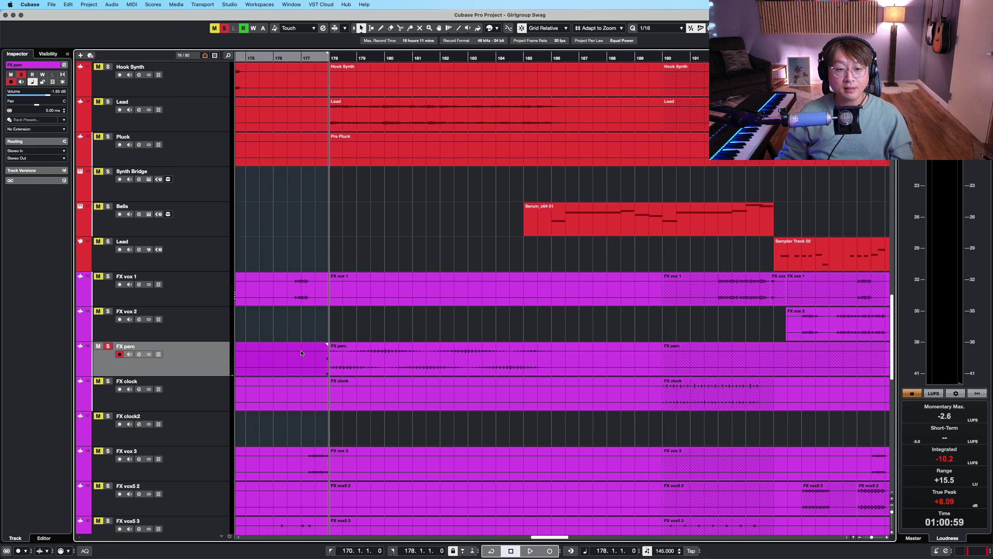
pyautogui.press('space')
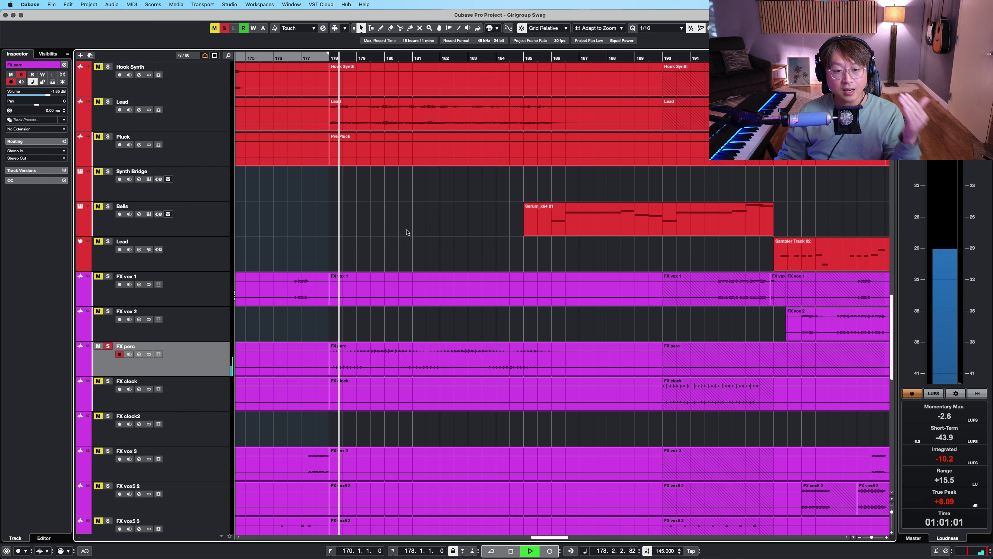
# Solo the red Lead audio track together with FX perc and listen to both from bar 178
pyautogui.click(209, 120)
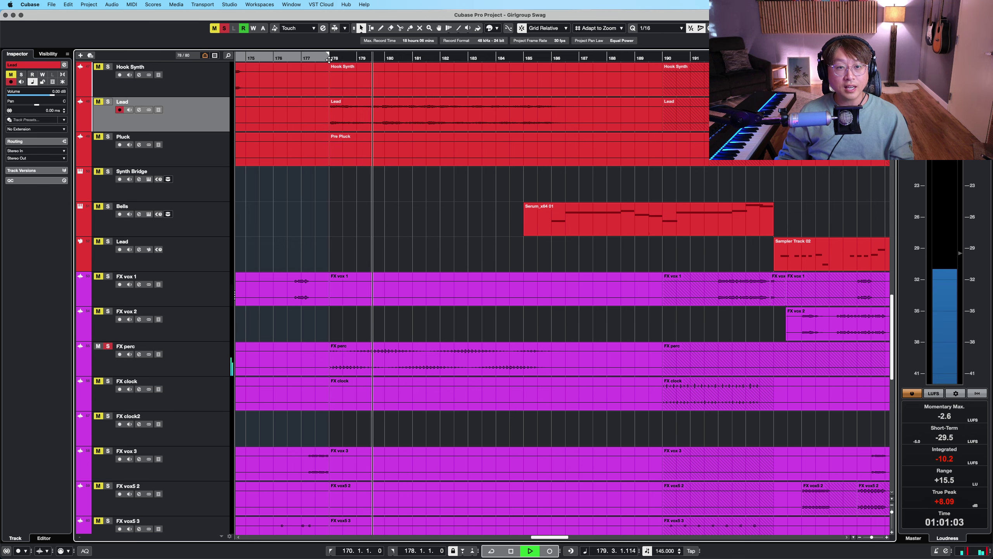
pyautogui.press('space')
pyautogui.press('s')
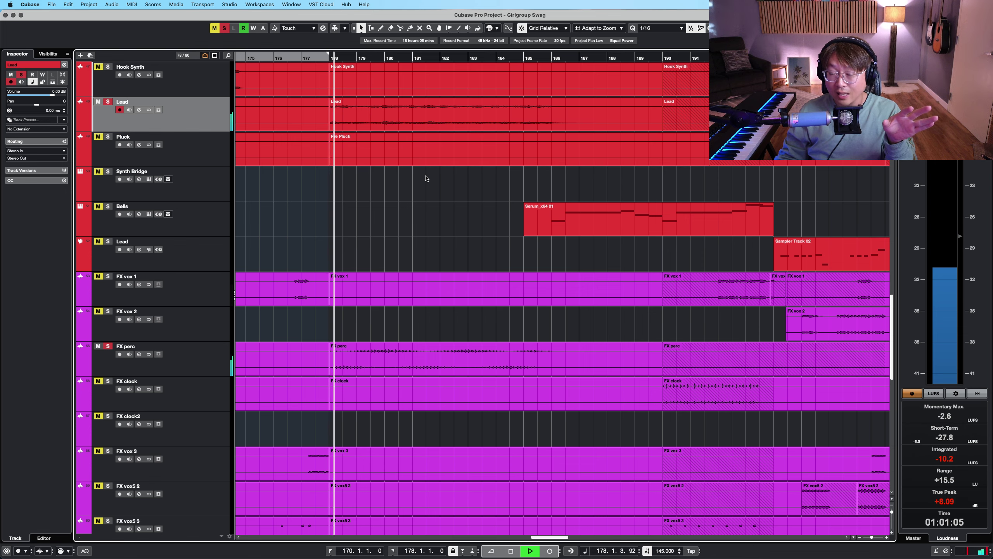
pyautogui.scroll(1, 430, 195)
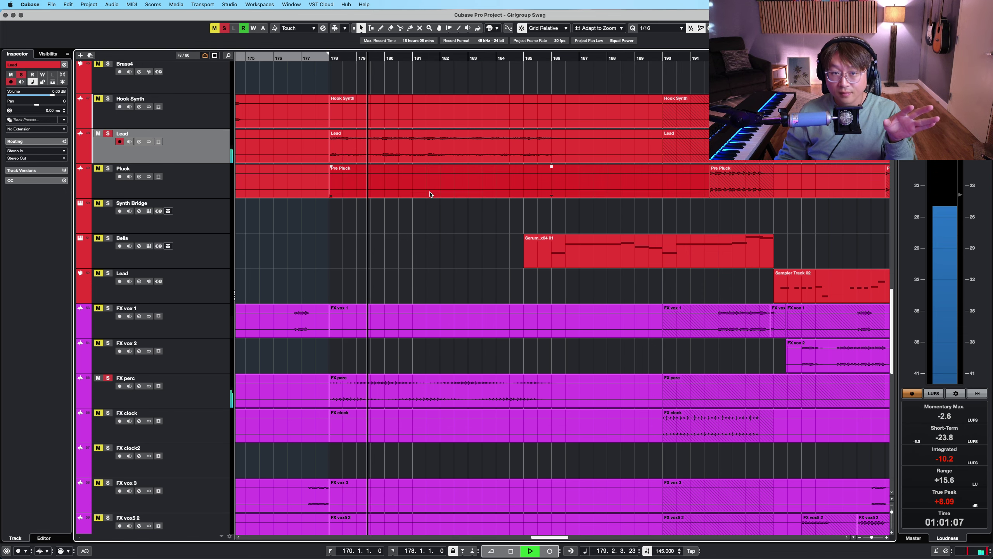
pyautogui.scroll(-3, 429, 194)
pyautogui.scroll(5, 430, 195)
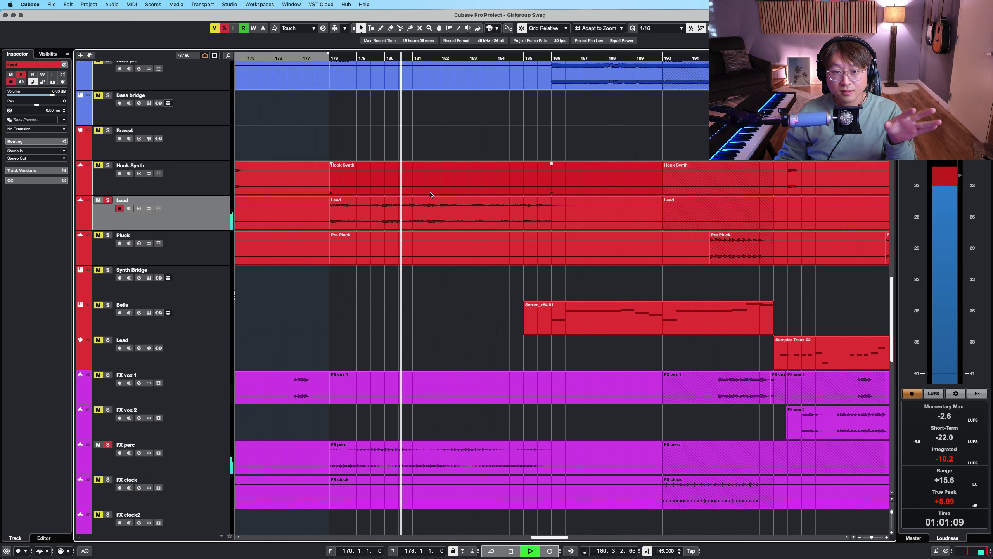
pyautogui.scroll(-3, 431, 194)
pyautogui.scroll(-10, 429, 195)
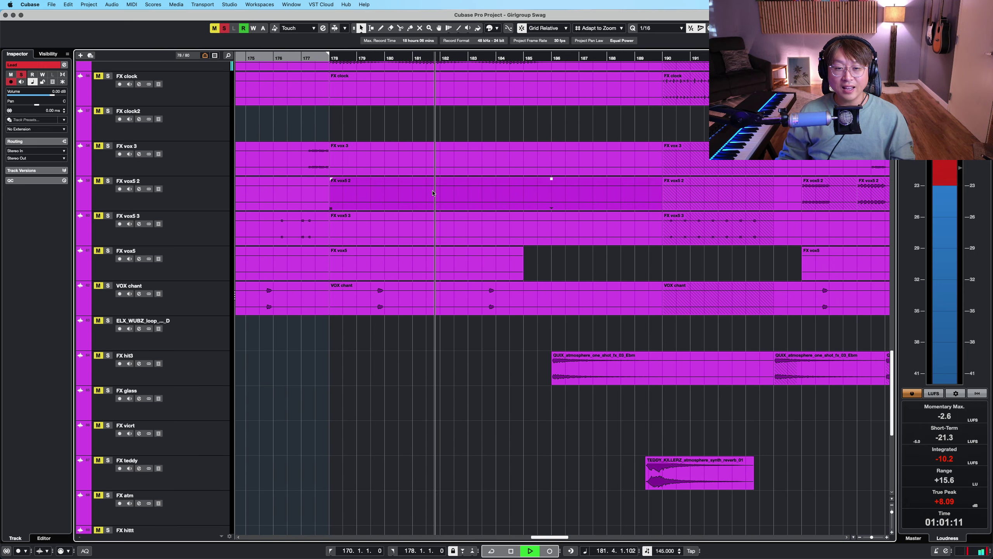
# Clear all solos and play the full arrangement from around bar 177
pyautogui.click(225, 29)
pyautogui.scroll(20, 340, 66)
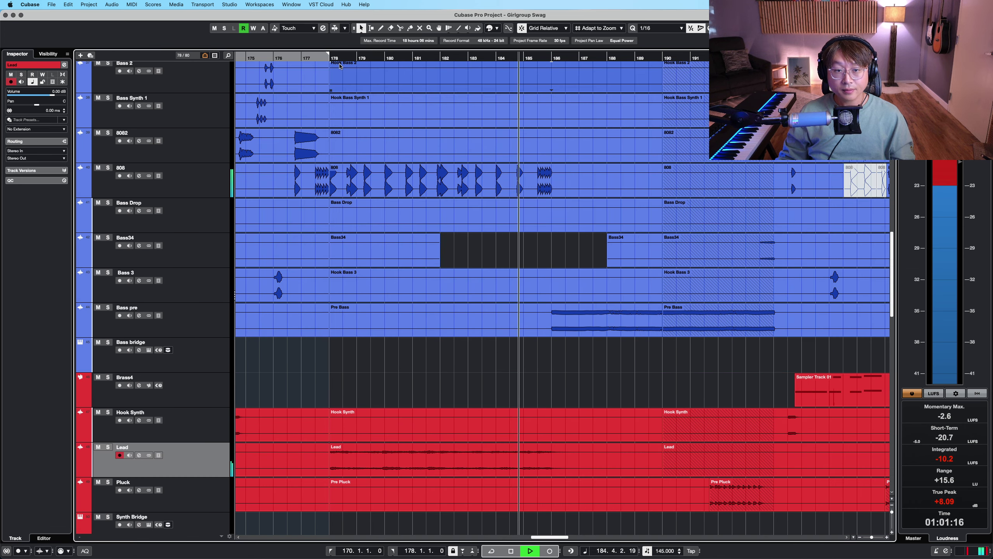
pyautogui.click(303, 56)
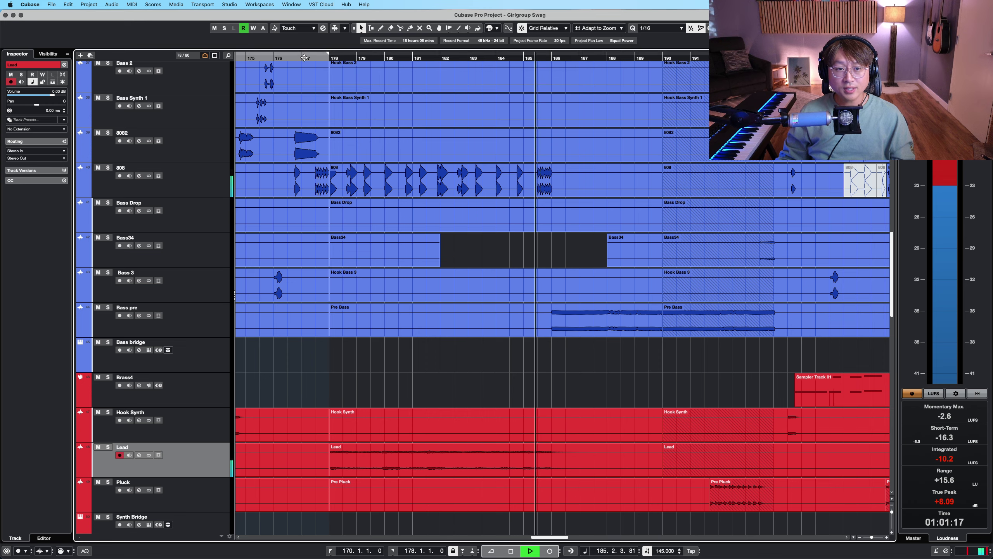
pyautogui.scroll(7, 357, 150)
pyautogui.click(407, 164)
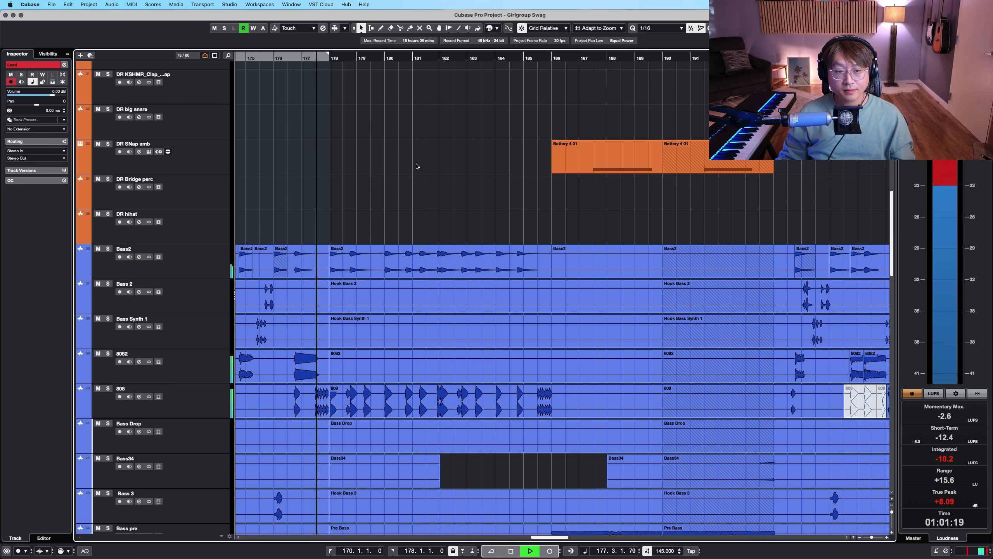
# Examine the Bass2 and 808 parts up close from bar 178 while the full arrangement plays
pyautogui.scroll(-2, 415, 165)
pyautogui.press('h')
pyautogui.press('h')
pyautogui.press('h')
pyautogui.press('h')
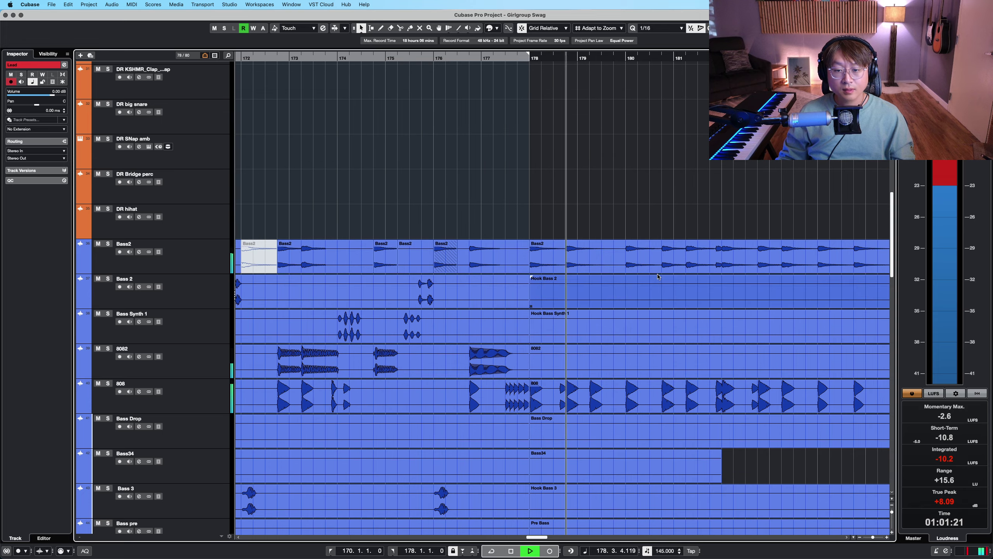
pyautogui.hscroll(5, 470, 177)
pyautogui.scroll(-4, 470, 177)
pyautogui.click(500, 304)
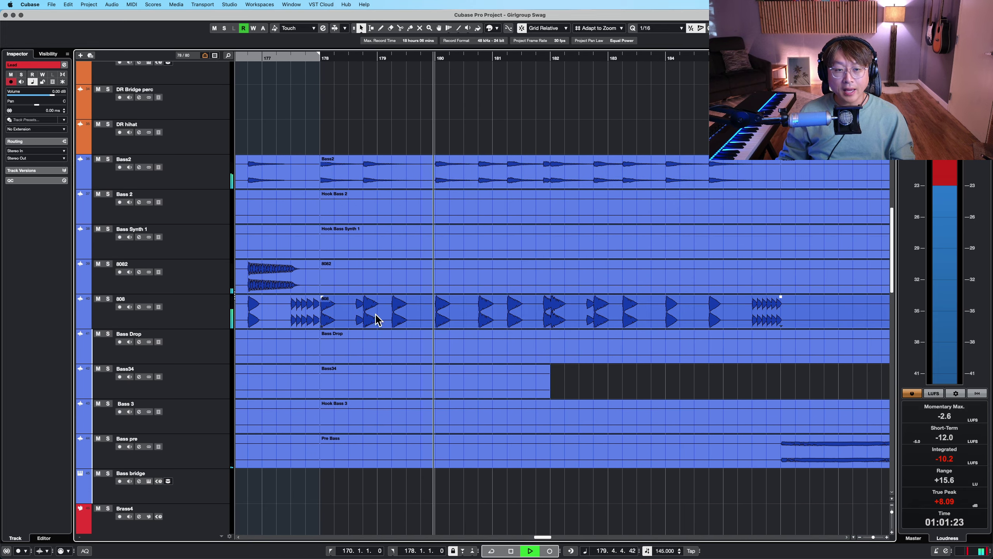
pyautogui.hotkey('shift', 'h')
pyautogui.hotkey('shift', 'h')
pyautogui.scroll(-3, 570, 388)
pyautogui.click(577, 389)
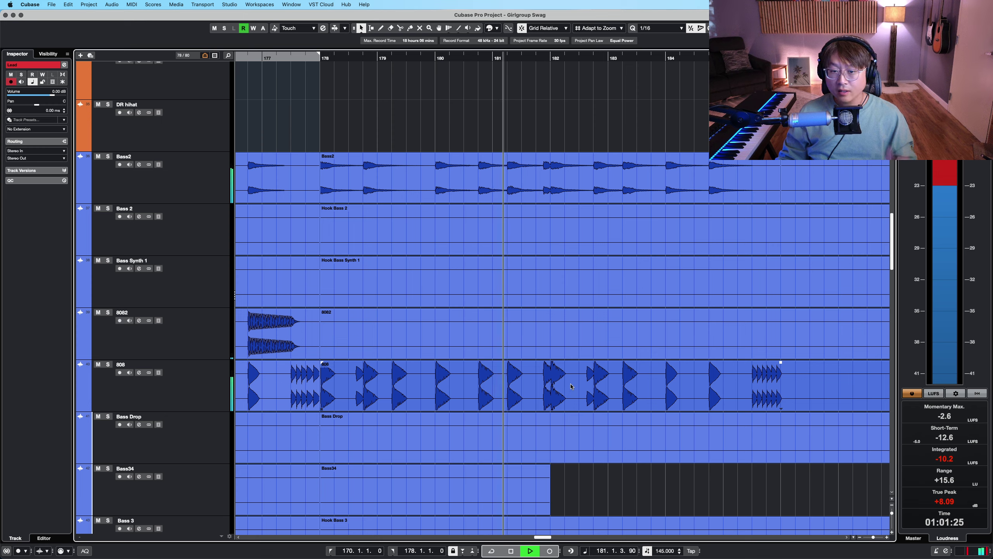
# Examine the kick, snare, hi-hat, percussion and snap parts between bars 178 and 185 during playback
pyautogui.scroll(15, 585, 389)
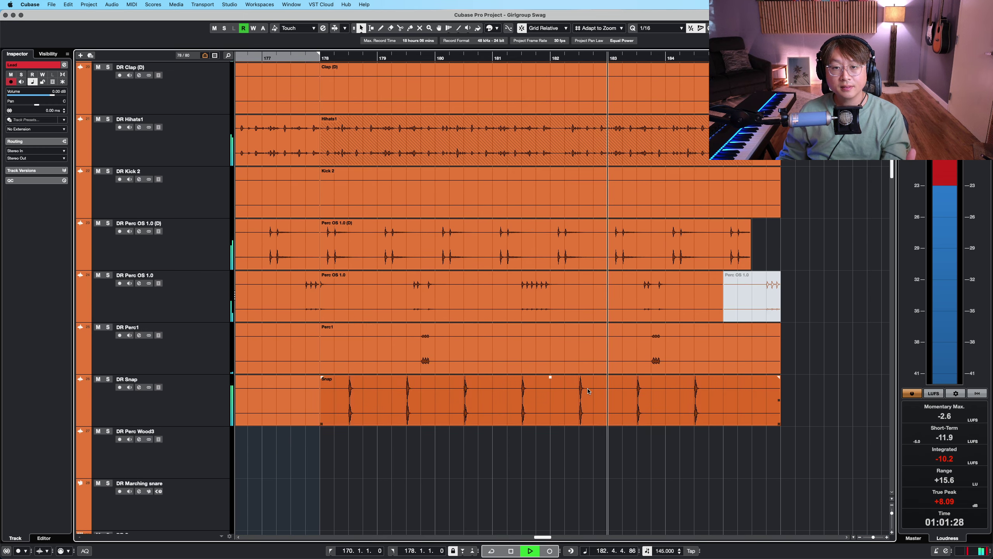
pyautogui.click(589, 391)
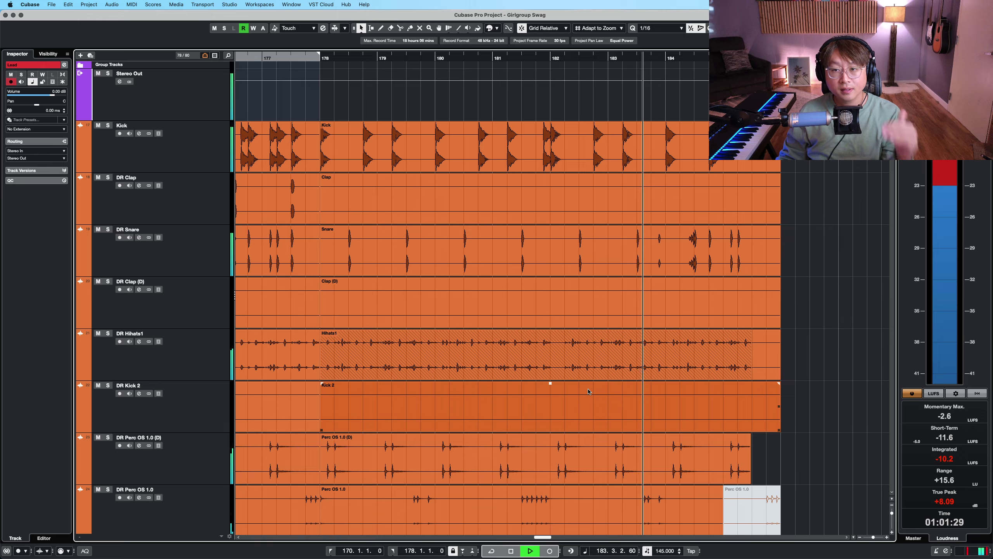
pyautogui.scroll(-5, 589, 391)
pyautogui.hotkey('shift', 'g')
pyautogui.hotkey('shift', 'g')
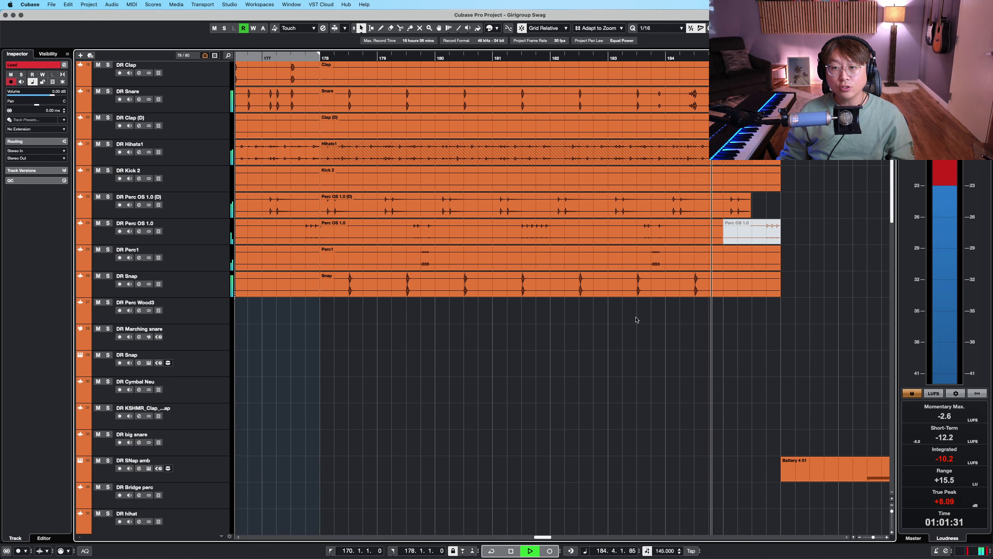
# Follow playback into the section from bar 186 and examine its bass, synth and FX tracks
pyautogui.hotkey('shift', 'g')
pyautogui.hotkey('shift', 'g')
pyautogui.press('g')
pyautogui.press('g')
pyautogui.press('g')
pyautogui.hotkey('shift', 'h')
pyautogui.rightClick(615, 252)
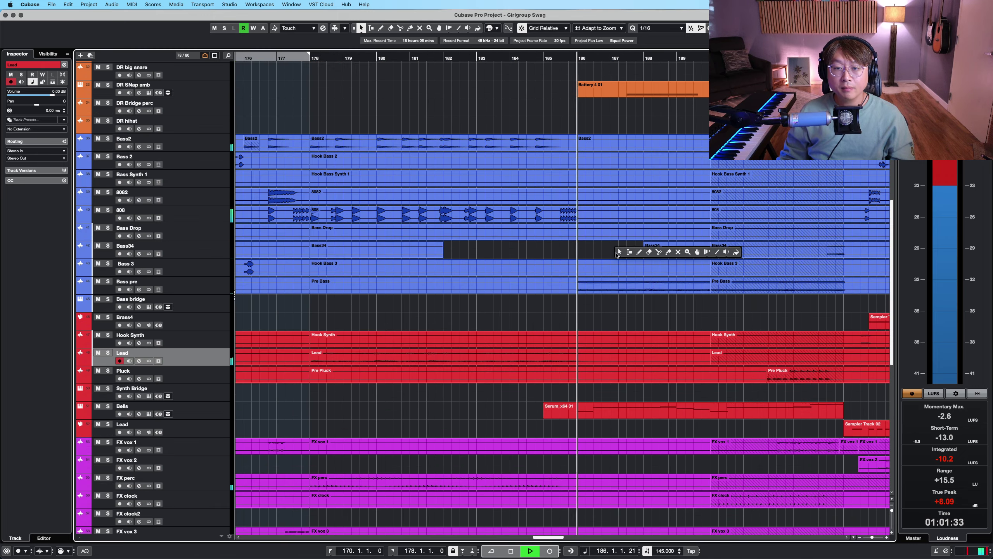
pyautogui.hotkey('alt', 'Down')
pyautogui.hotkey('alt', 'Down')
pyautogui.press('h')
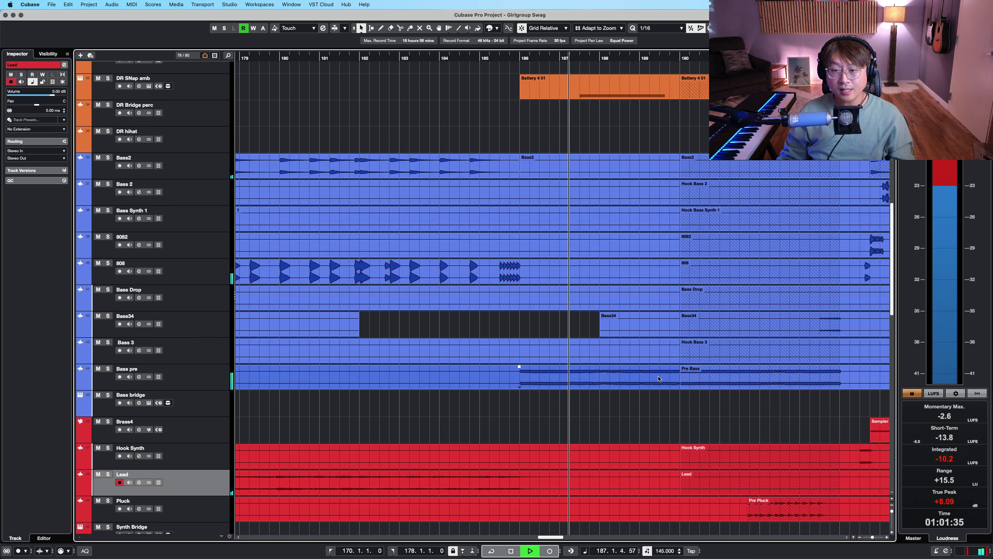
# Examine the bass, synth, FX and drum tracks around bars 183 to 194 during playback
pyautogui.rightClick(679, 415)
pyautogui.click(678, 415)
pyautogui.press('g')
pyautogui.moveTo(699, 413); pyautogui.dragTo(629, 415)
pyautogui.hotkey('shift', 'h')
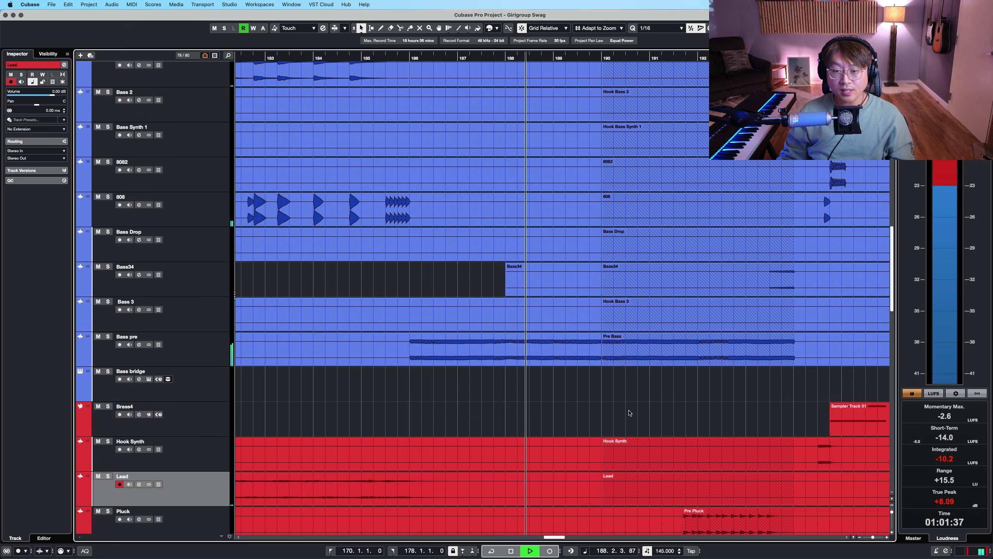
pyautogui.scroll(1, 629, 400)
pyautogui.hotkey('alt', 'Up')
pyautogui.scroll(-3, 629, 399)
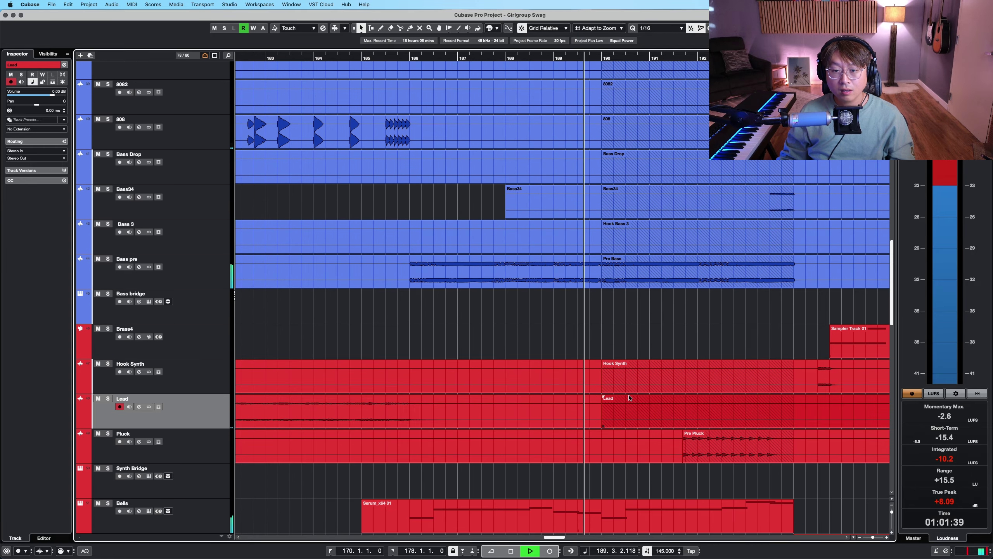
pyautogui.hotkey('alt', 'Down')
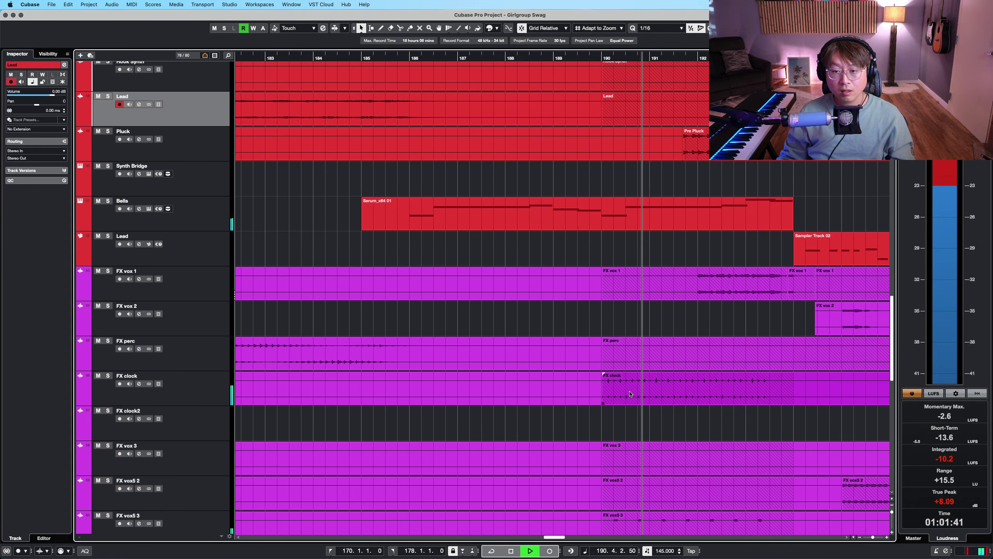
pyautogui.scroll(-4, 630, 393)
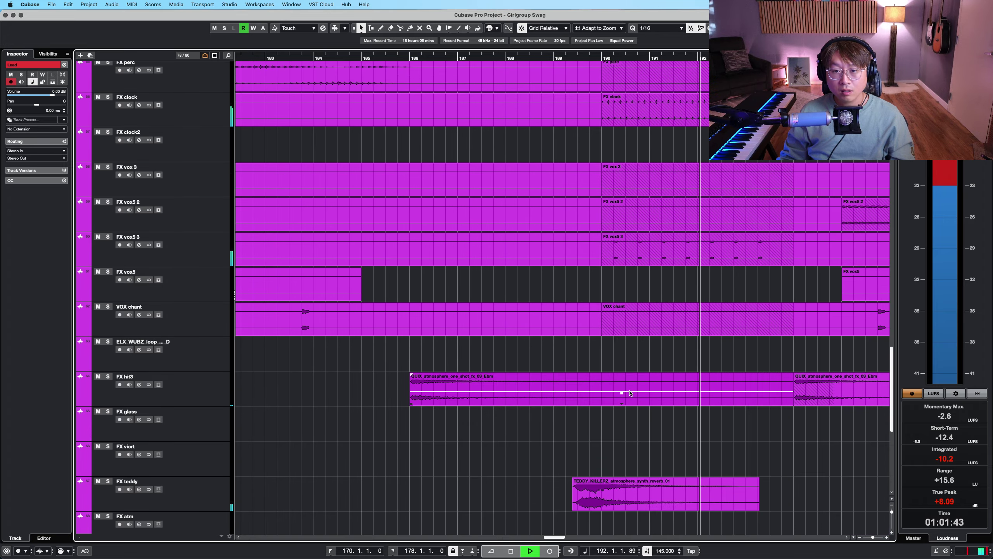
pyautogui.scroll(15, 630, 392)
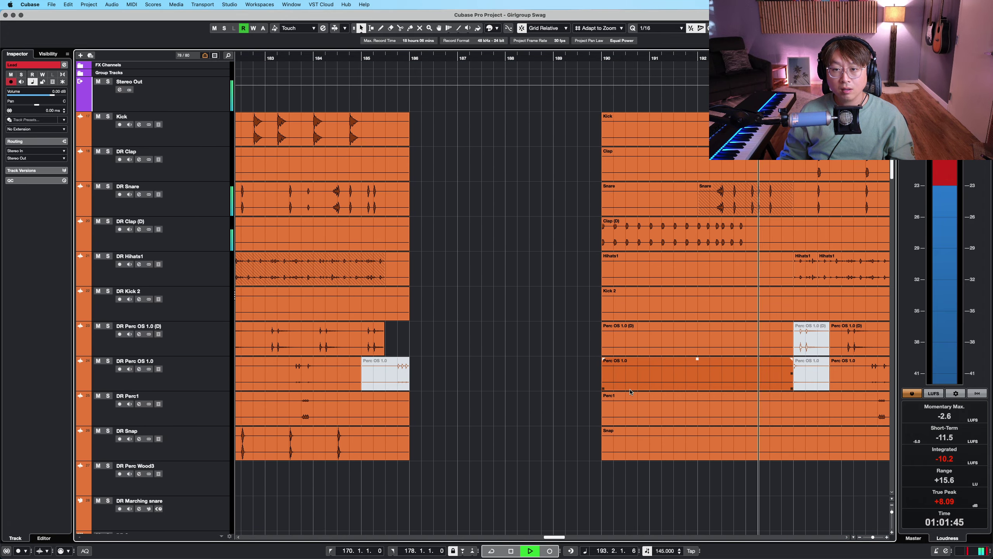
# Stop playback, replay the section from bar 185 and select the Bells track
pyautogui.click(546, 252)
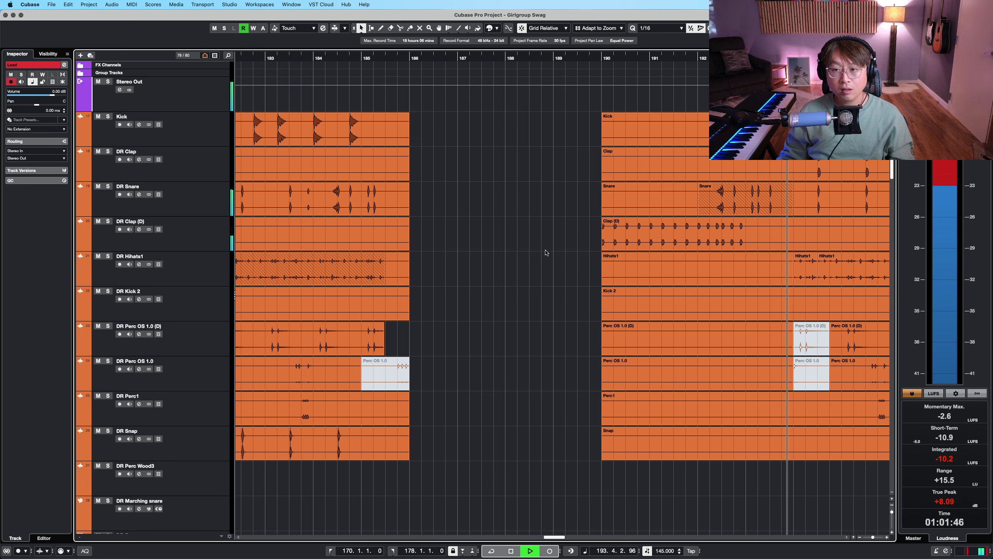
pyautogui.moveTo(782, 234); pyautogui.dragTo(784, 234)
pyautogui.press('space')
pyautogui.keyDown('alt'); pyautogui.click(784, 235); pyautogui.keyUp('alt')
pyautogui.click(587, 142)
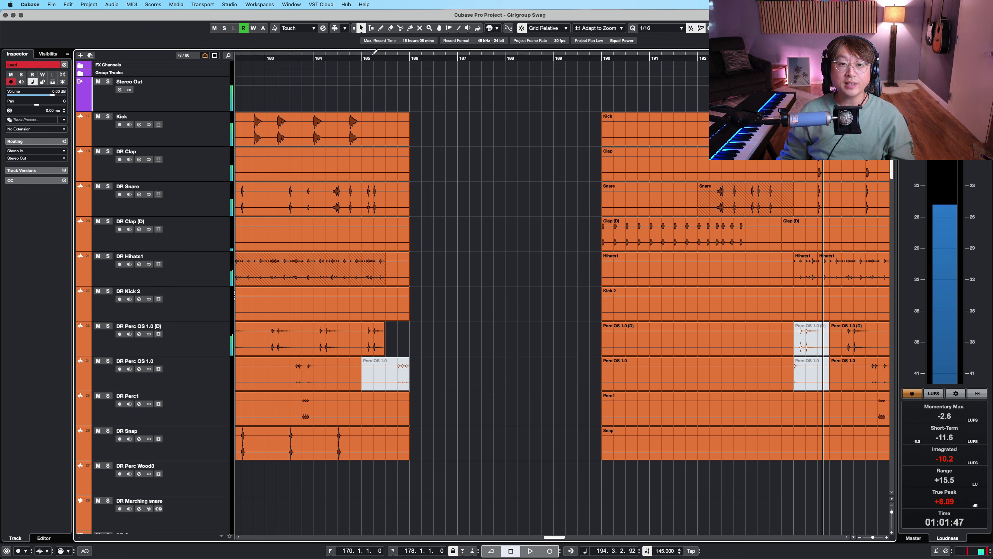
pyautogui.press('space')
pyautogui.click(355, 56)
pyautogui.scroll(-20, 458, 211)
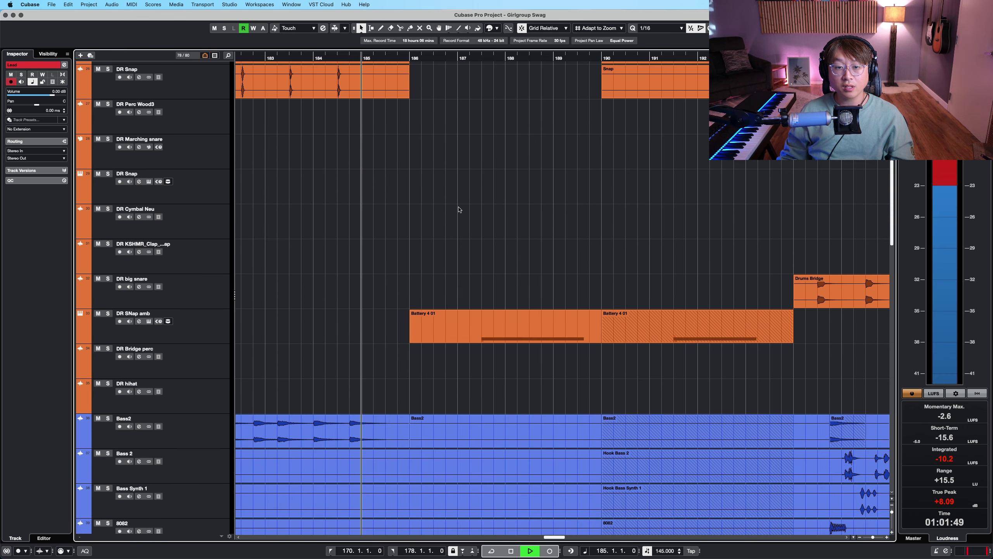
pyautogui.scroll(-5, 198, 436)
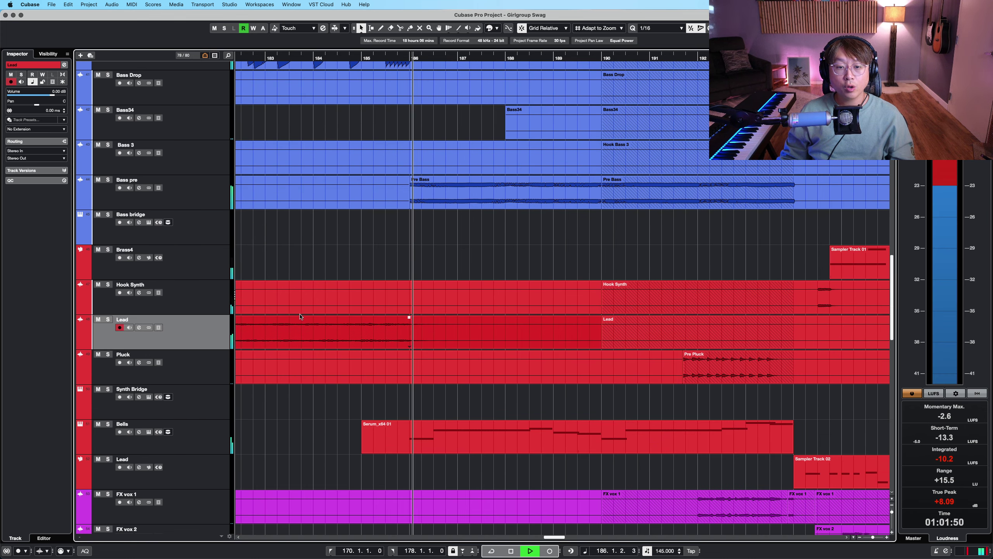
pyautogui.click(197, 435)
pyautogui.scroll(-5, 250, 391)
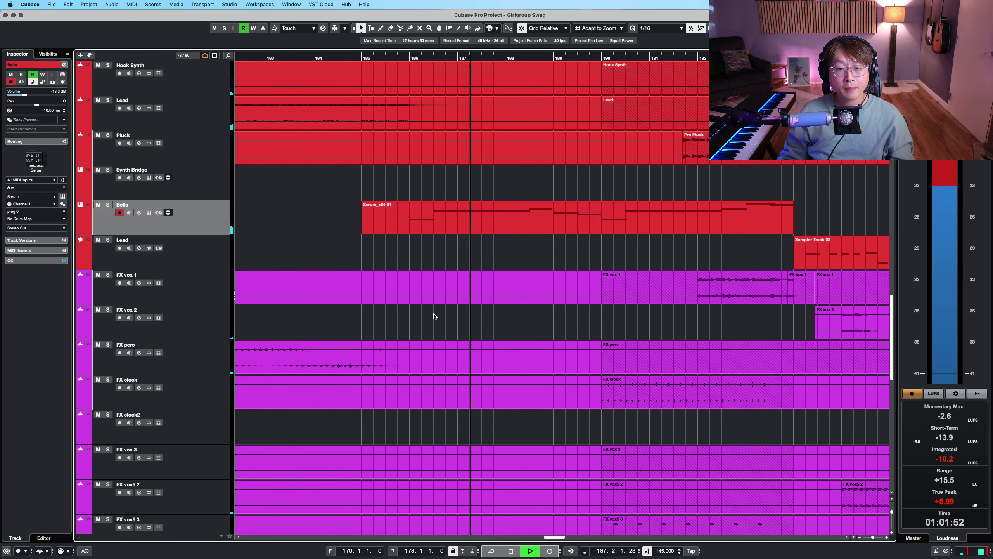
# Solo the Bass pre track and stop playback with the playhead at bar 186
pyautogui.scroll(5, 266, 183)
pyautogui.click(265, 183)
pyautogui.rightClick(545, 276)
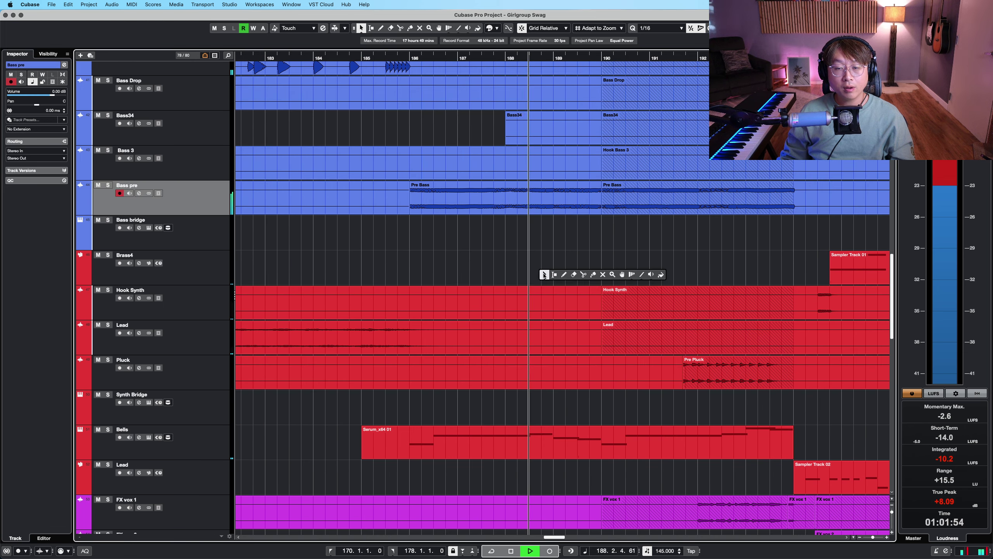
pyautogui.rightClick(641, 258)
pyautogui.click(641, 259)
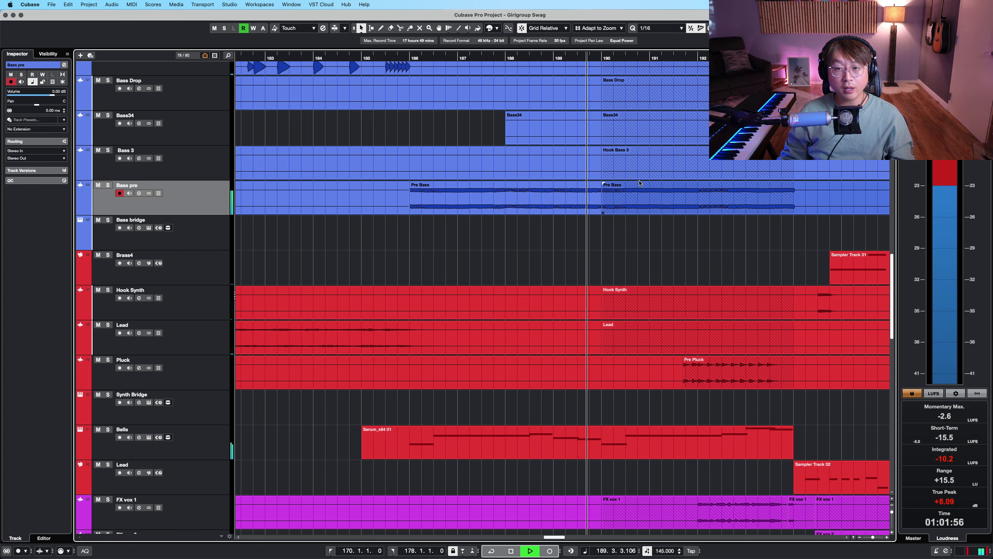
pyautogui.press('s')
pyautogui.press('space')
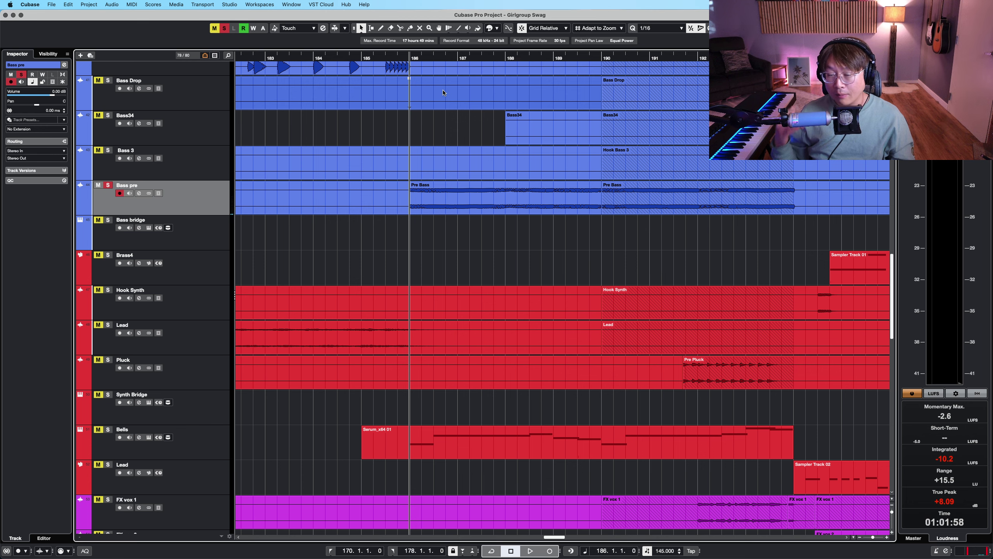
# Solo the Bells track together with the Bass pre track
pyautogui.hotkey('shift', 'h')
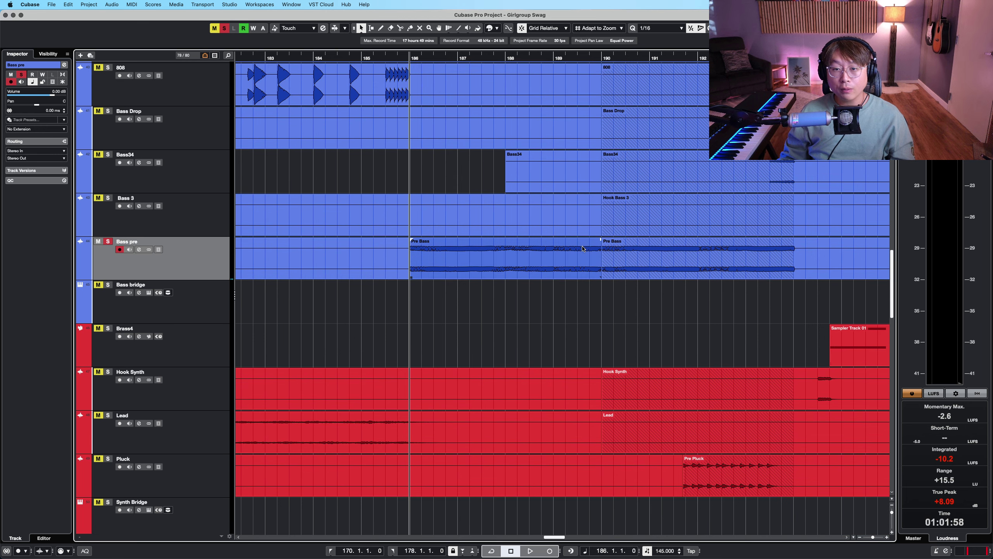
pyautogui.rightClick(590, 274)
pyautogui.scroll(-1, 622, 279)
pyautogui.hotkey('shift', 'g')
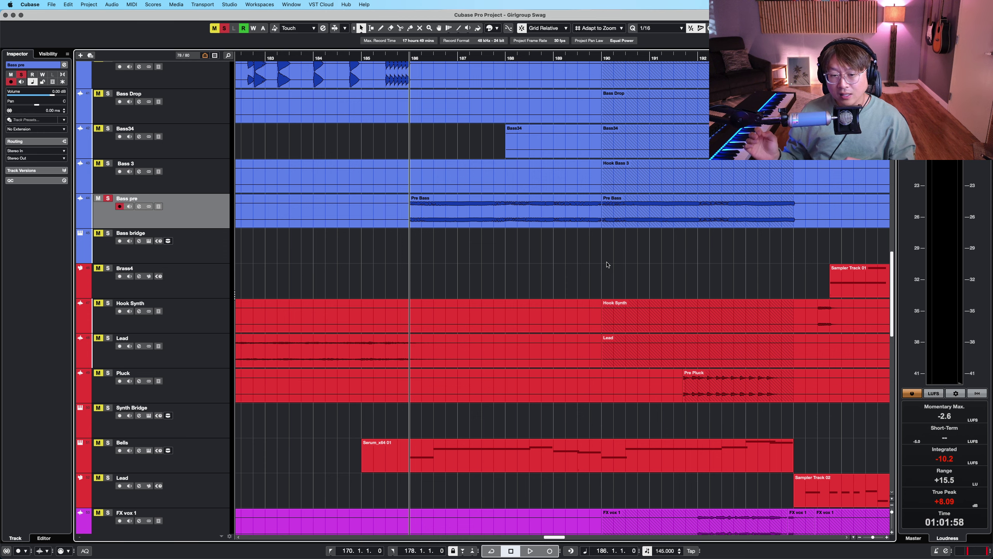
pyautogui.click(196, 466)
pyautogui.press('s')
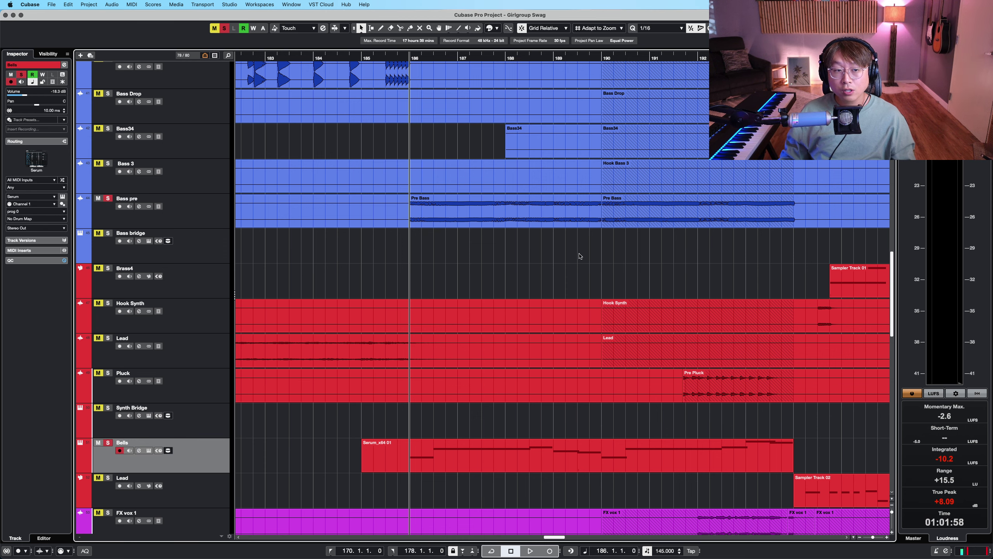
# Listen to the soloed Bass pre and Bells tracks from bar 186 to bar 194
pyautogui.scroll(-3, 580, 257)
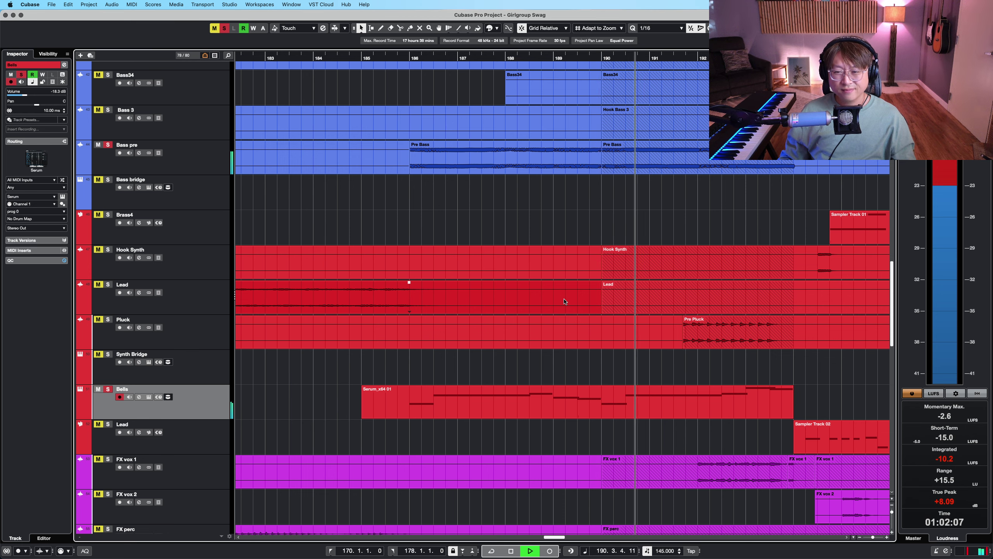
pyautogui.press('g')
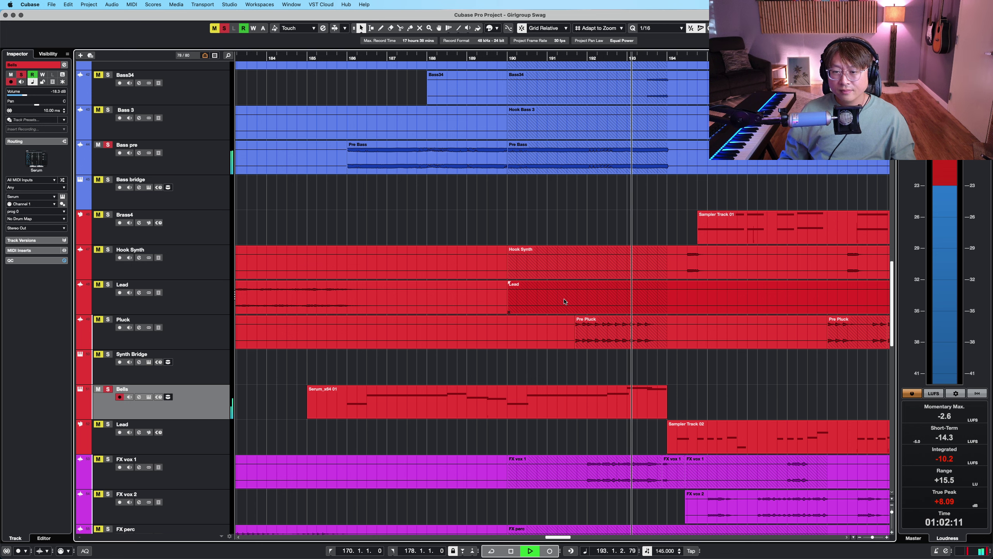
pyautogui.press('space')
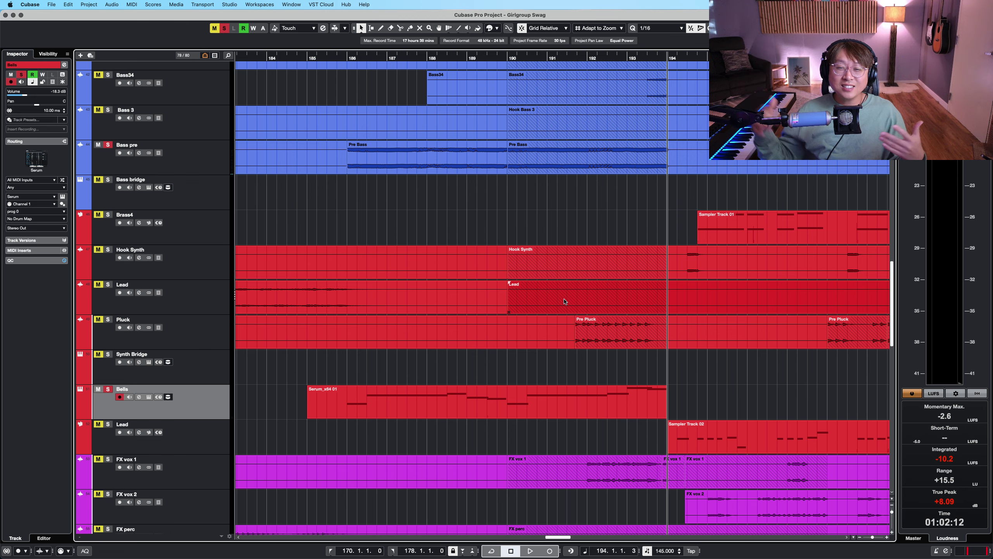
# Add the DR SNap amb track to the soloed tracks
pyautogui.scroll(12, 594, 241)
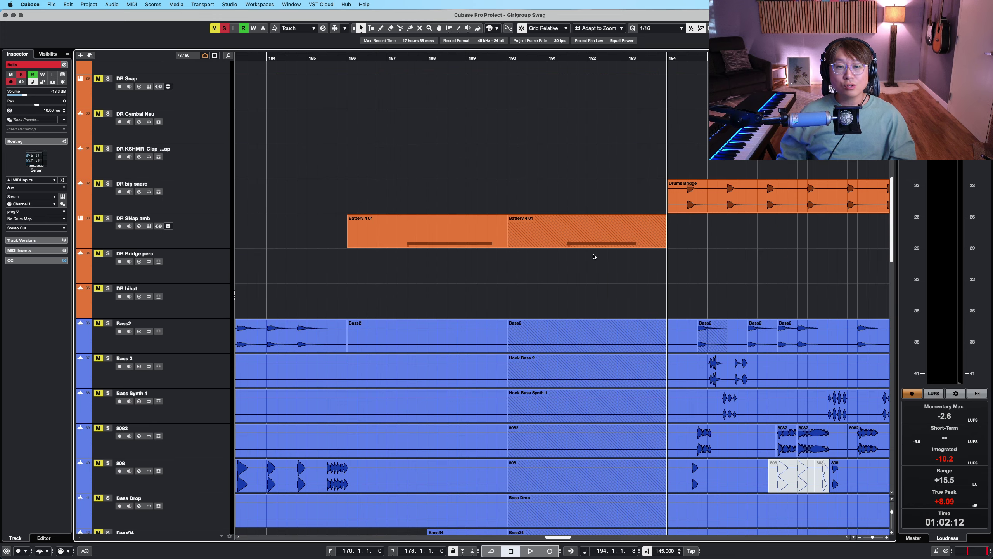
pyautogui.click(203, 242)
pyautogui.scroll(6, 442, 200)
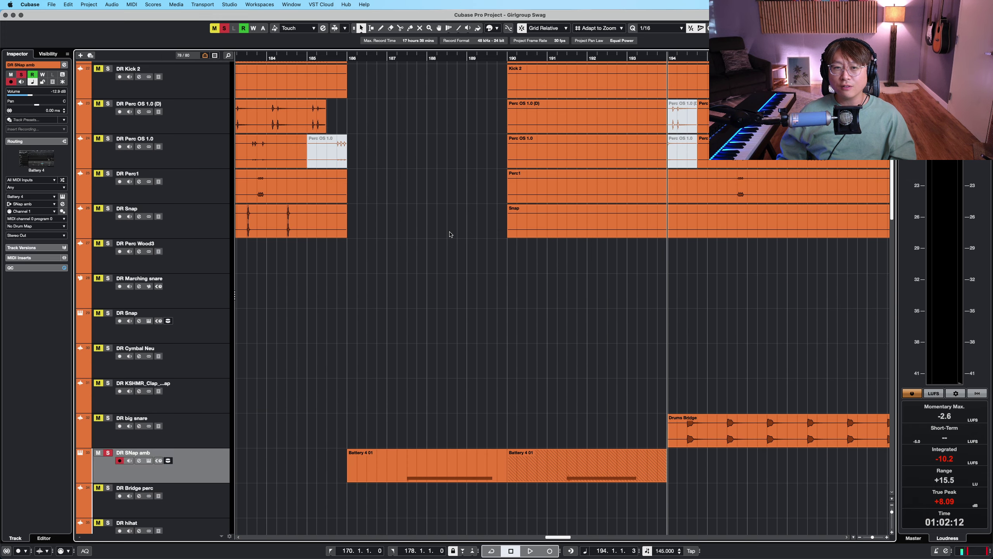
# Place the playhead at bar 186, add the FX hit3 and FX teddy tracks to the solo, and start playback
pyautogui.scroll(-15, 450, 234)
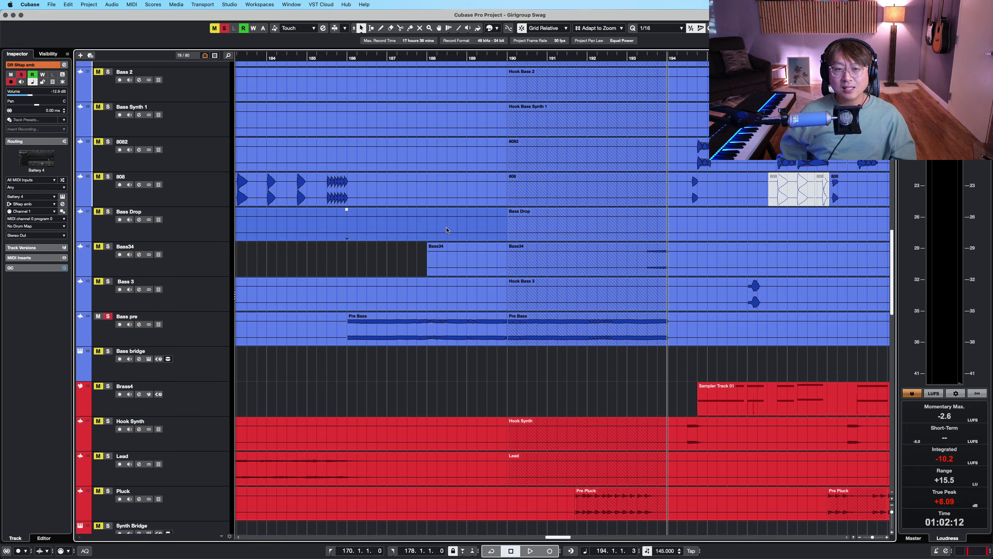
pyautogui.scroll(-10, 446, 230)
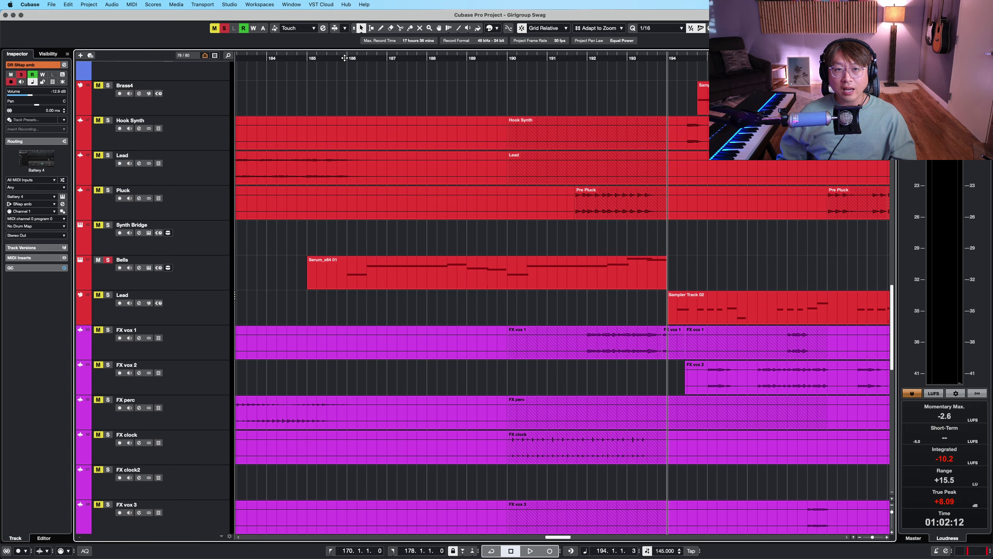
pyautogui.click(345, 58)
pyautogui.scroll(-5, 391, 235)
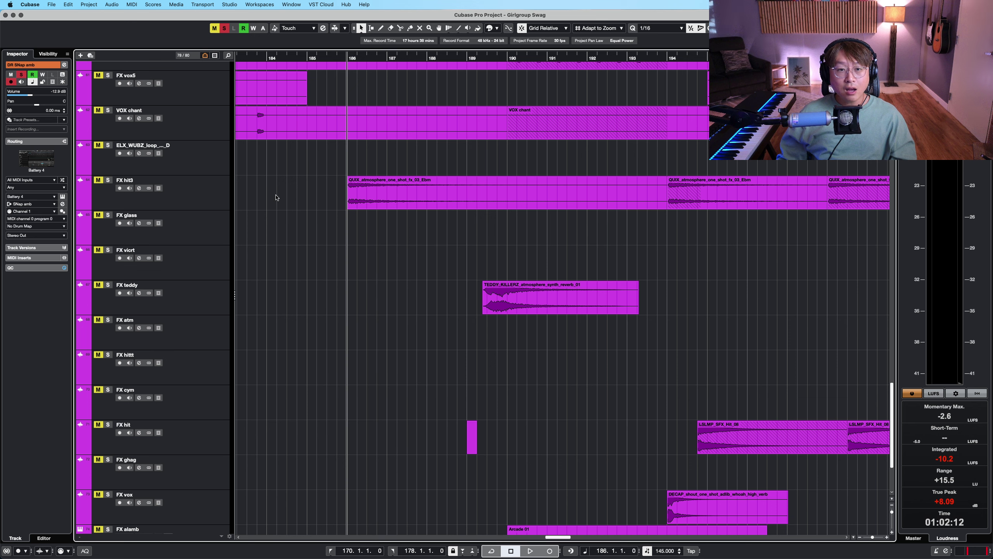
pyautogui.click(195, 200)
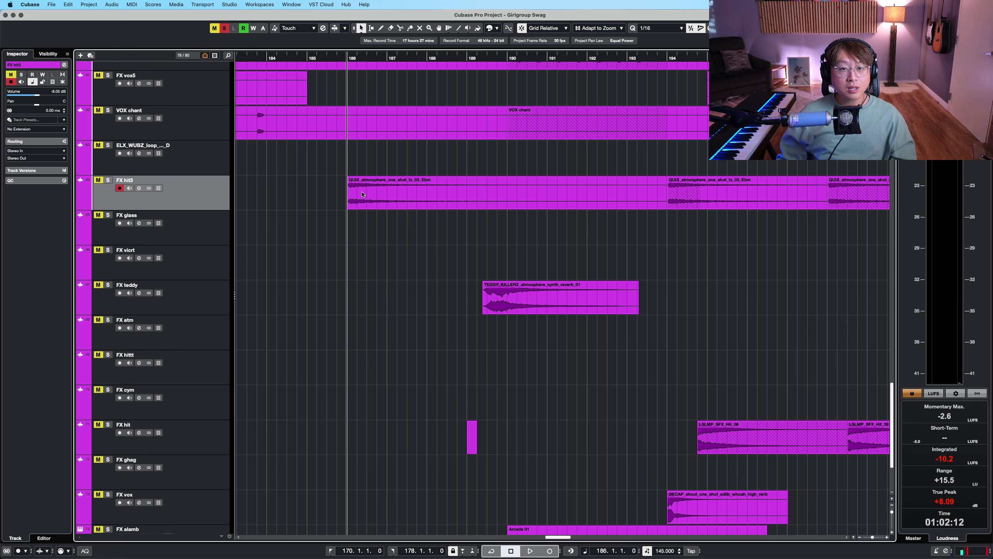
pyautogui.click(210, 295)
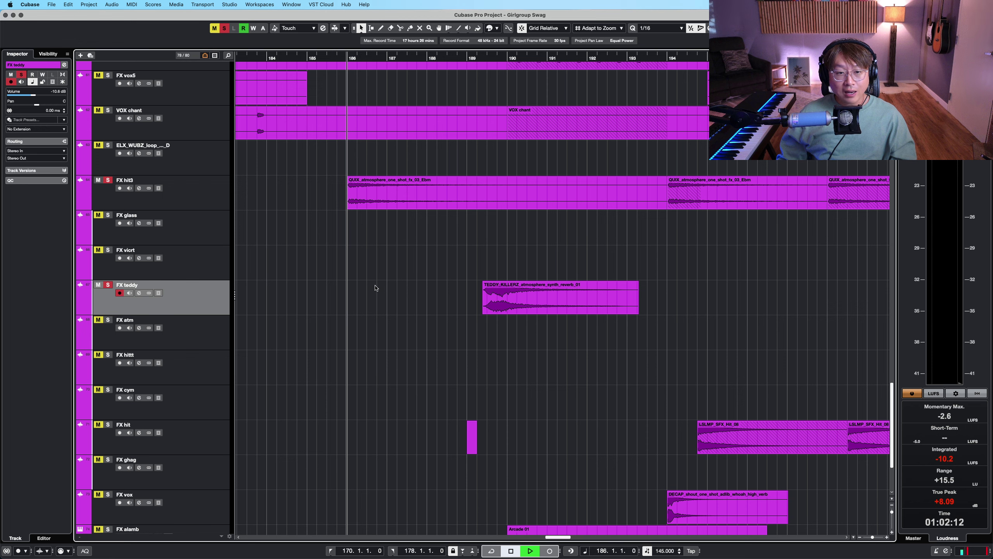
# Listen to the soloed tracks while looking over the FX and drum tracks, and stop playback just before bar 194
pyautogui.scroll(1, 372, 284)
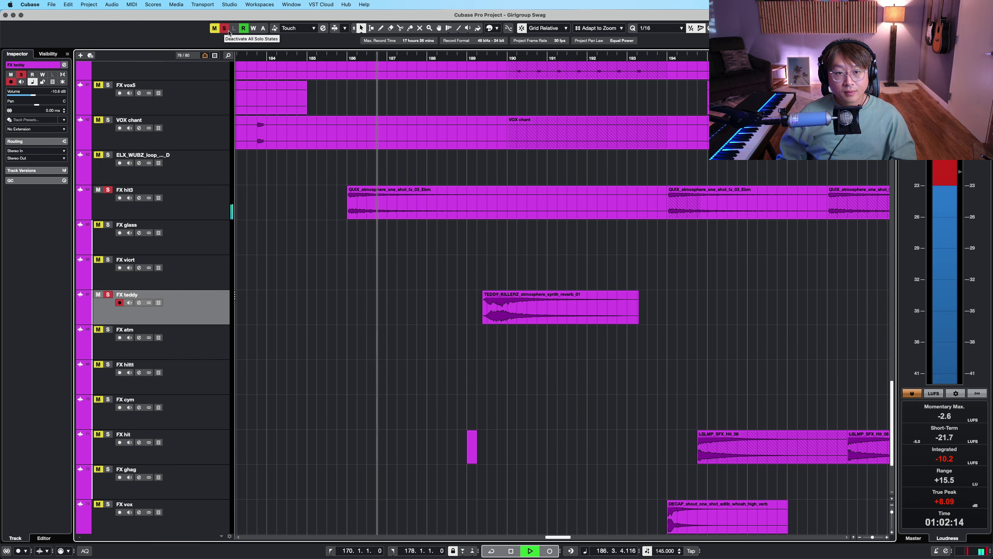
pyautogui.scroll(-4, 406, 229)
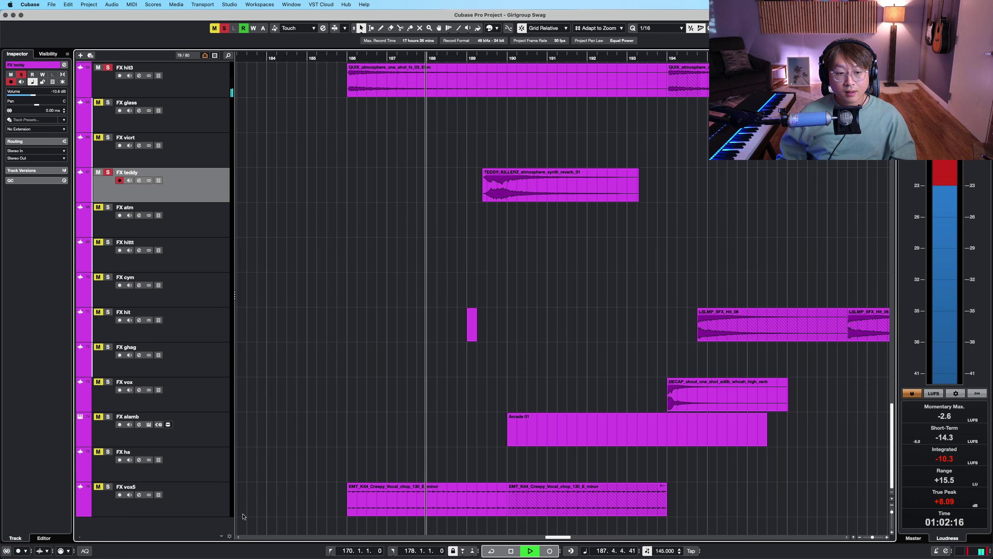
pyautogui.click(242, 515)
pyautogui.click(241, 191)
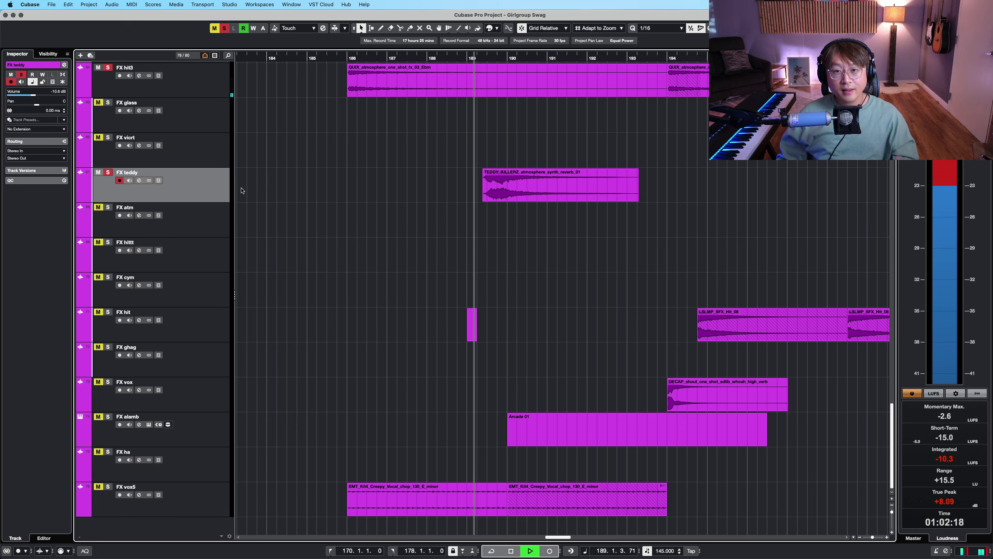
pyautogui.scroll(20, 344, 282)
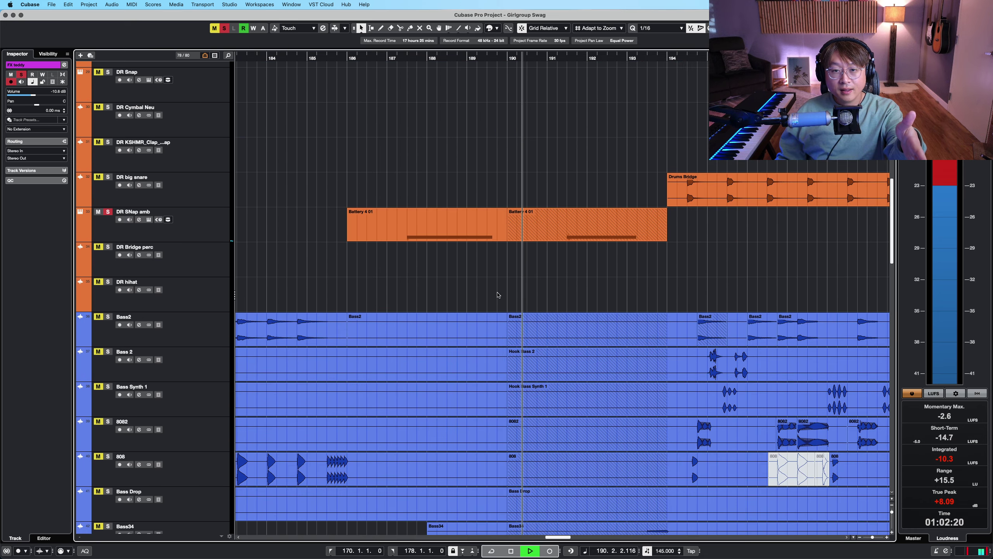
pyautogui.scroll(10, 498, 295)
pyautogui.rightClick(479, 288)
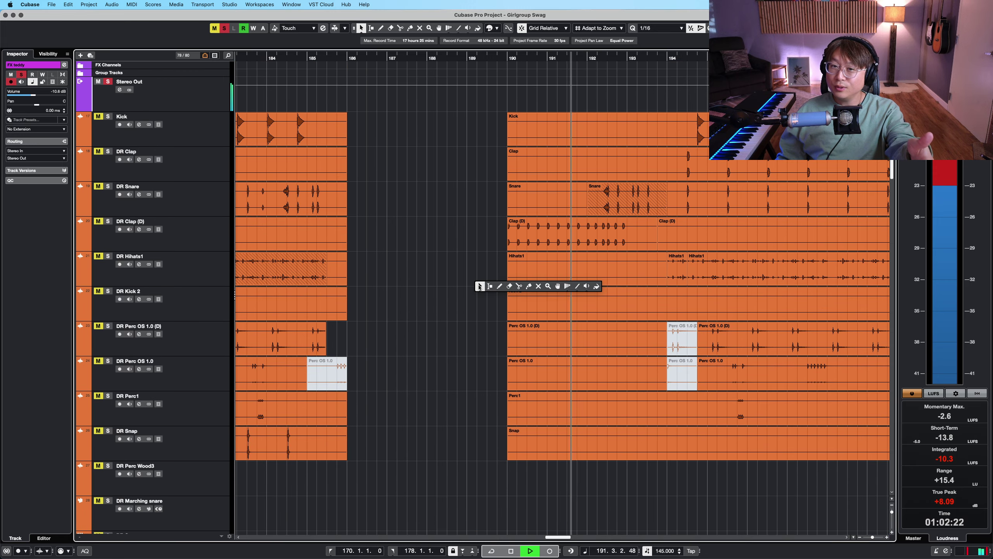
pyautogui.click(479, 287)
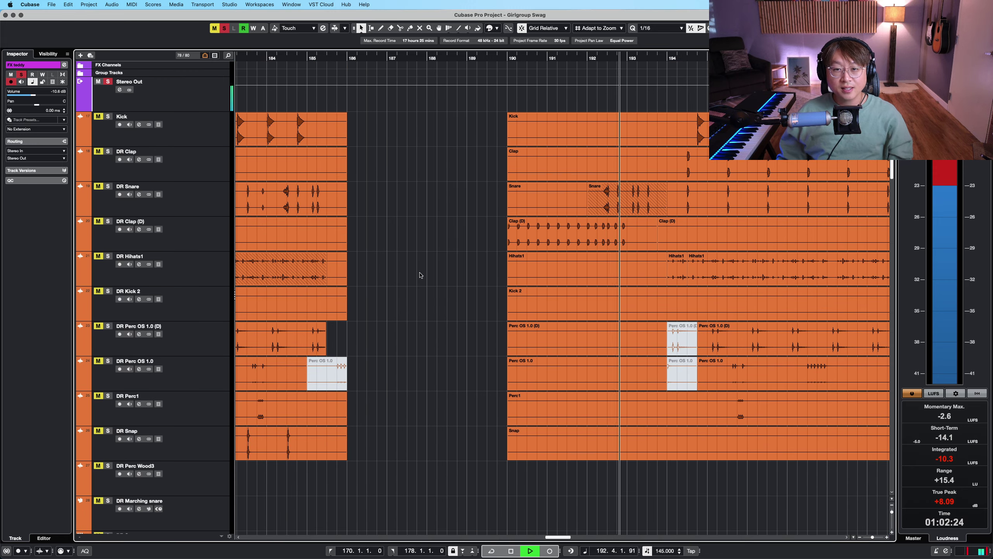
pyautogui.scroll(-1, 452, 237)
pyautogui.press('space')
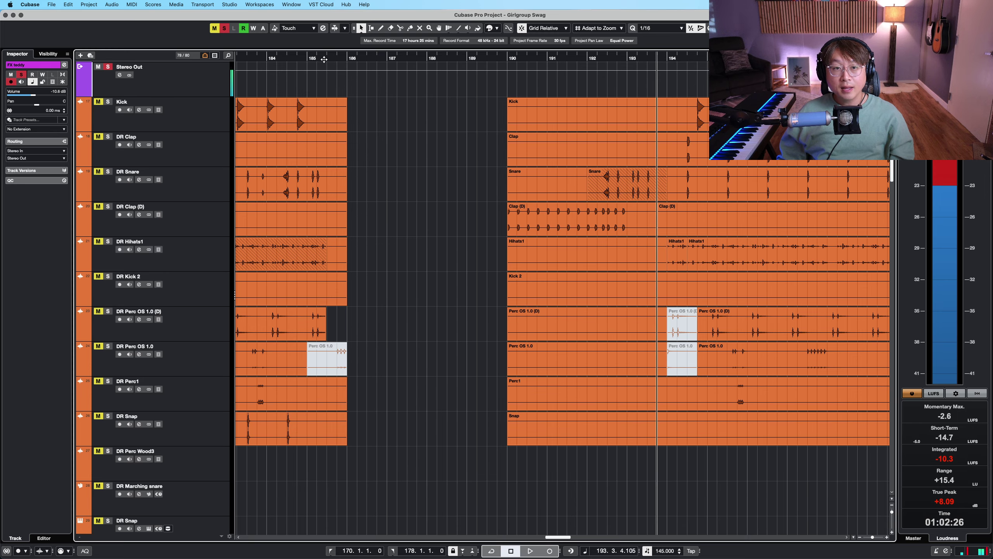
# Move the playhead to beat 2 of bar 185 and add the FX vox5 track to the solo
pyautogui.scroll(-8, 431, 196)
pyautogui.scroll(-20, 430, 196)
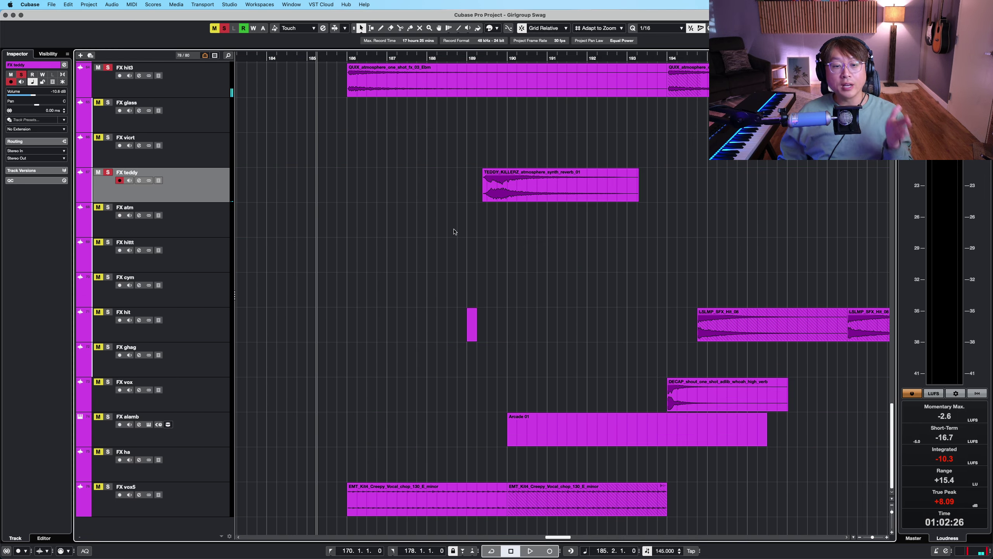
pyautogui.click(185, 506)
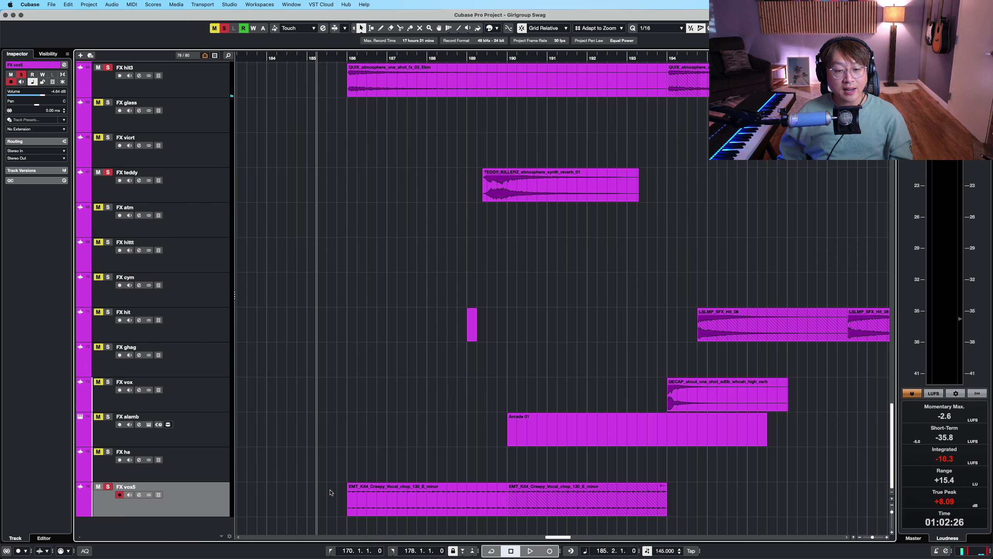
# Play the soloed tracks from beat 2 of bar 185 and select both Creepy Vocal chop events on FX vox5
pyautogui.hotkey('shift', 'h')
pyautogui.hotkey('shift', 'h')
pyautogui.press('space')
pyautogui.scroll(2, 381, 459)
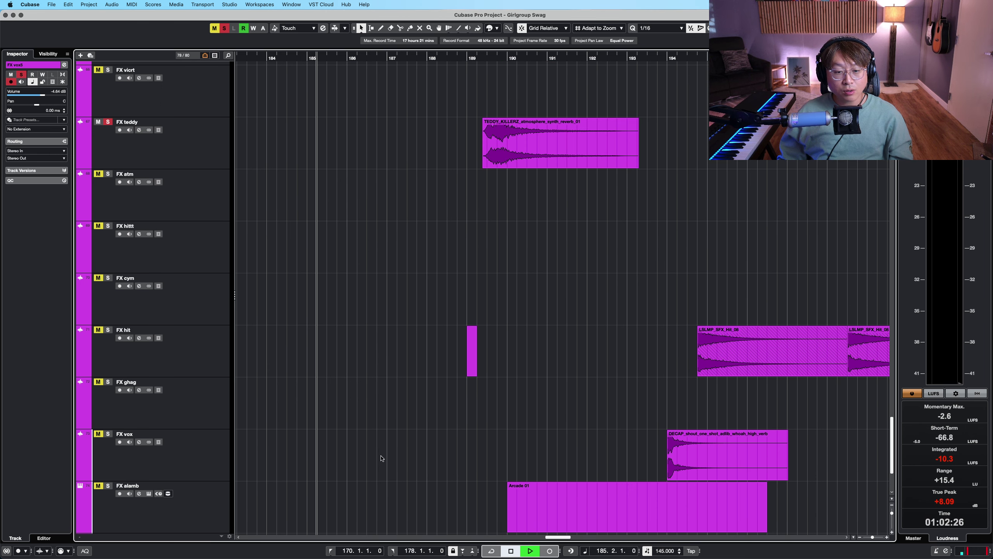
pyautogui.scroll(-3, 381, 459)
pyautogui.hotkey('shift', 'h')
pyautogui.scroll(1, 391, 463)
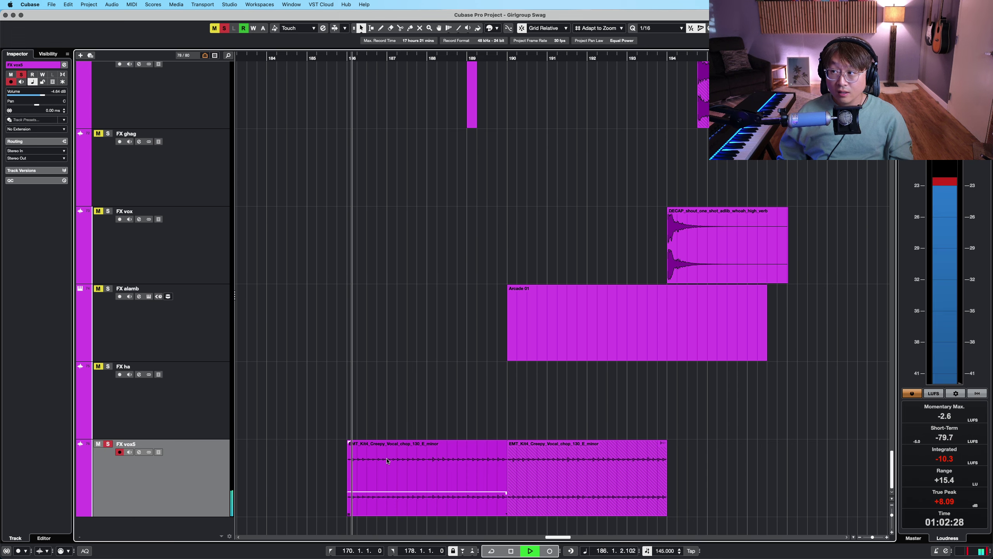
pyautogui.moveTo(290, 439); pyautogui.dragTo(587, 493)
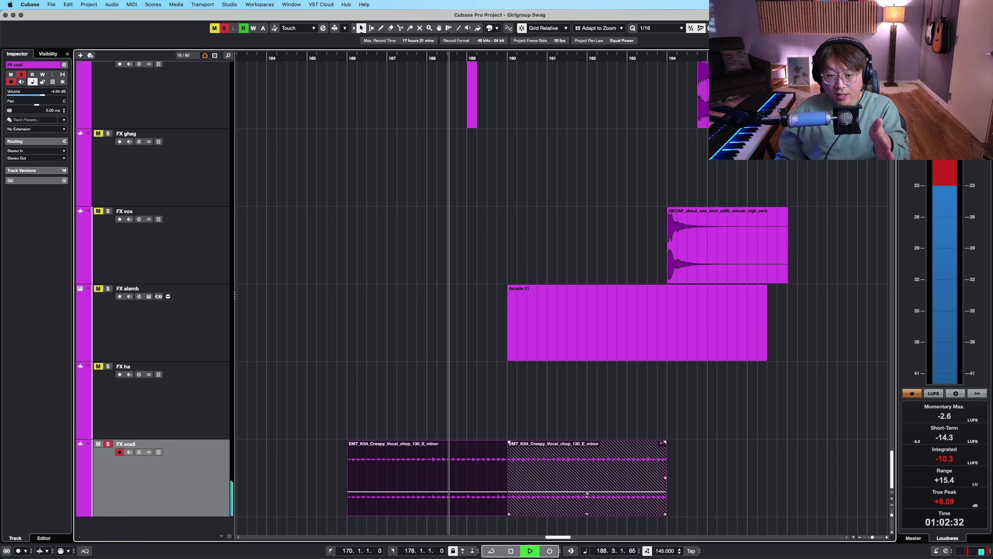
# Open the FX vox5 channel settings, examine the Pro-Q 2 insert's filter curve during playback, and close the plug-in
pyautogui.click(138, 452)
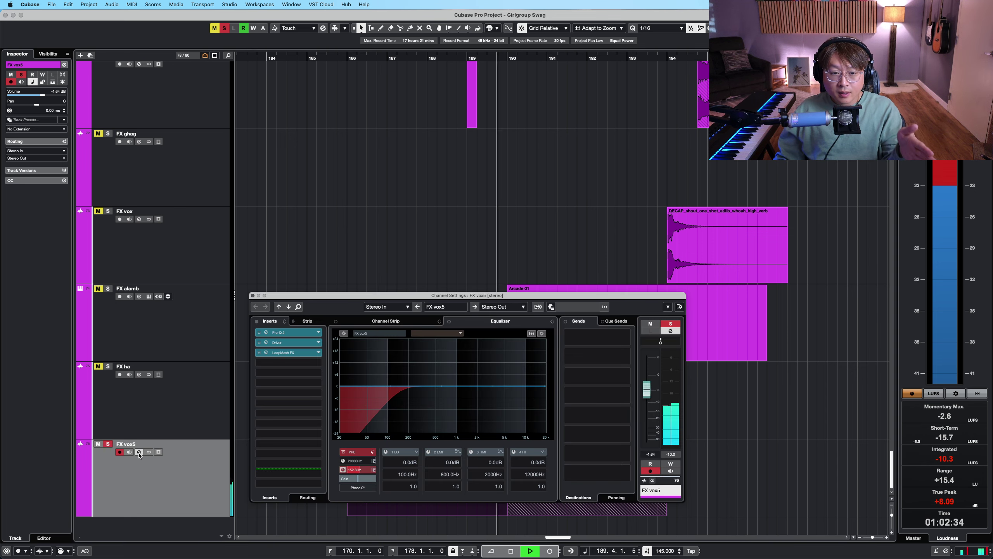
pyautogui.click(279, 332)
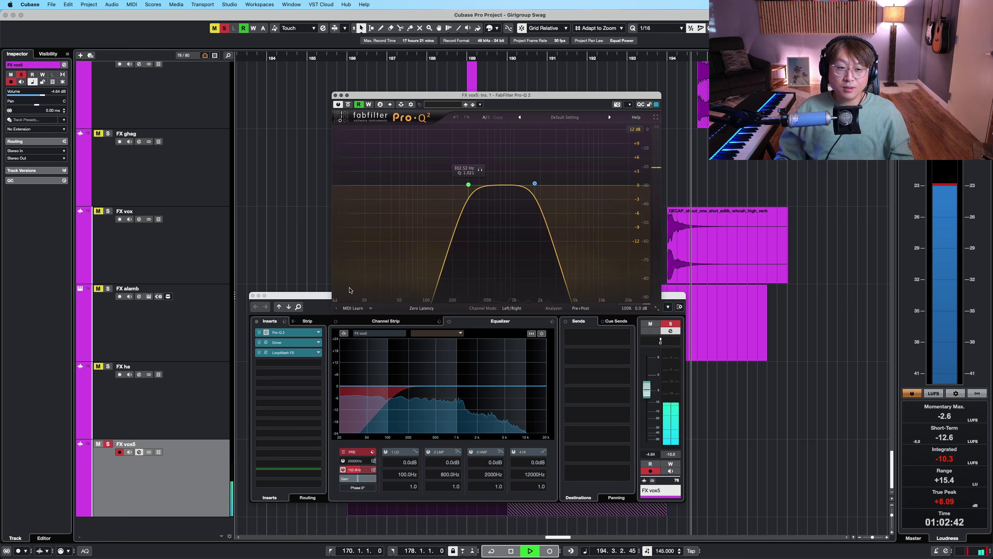
pyautogui.press('super+w')
pyautogui.press('space')
pyautogui.click(330, 295)
pyautogui.moveTo(432, 295); pyautogui.dragTo(444, 208)
pyautogui.click(592, 126)
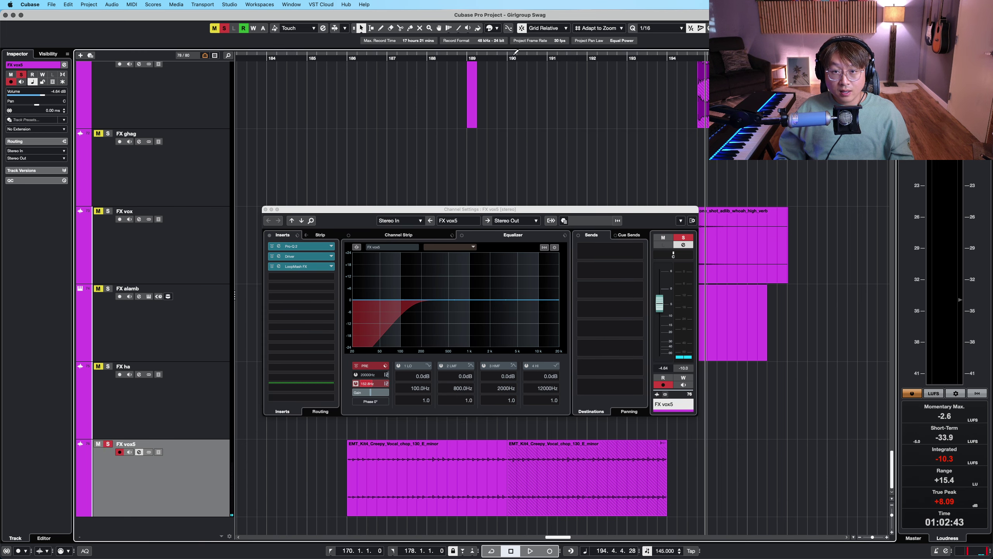
# Adjust the RES amount of the Driver insert on FX vox5 while playing from bar 190, and close the plug-in and channel settings
pyautogui.click(305, 258)
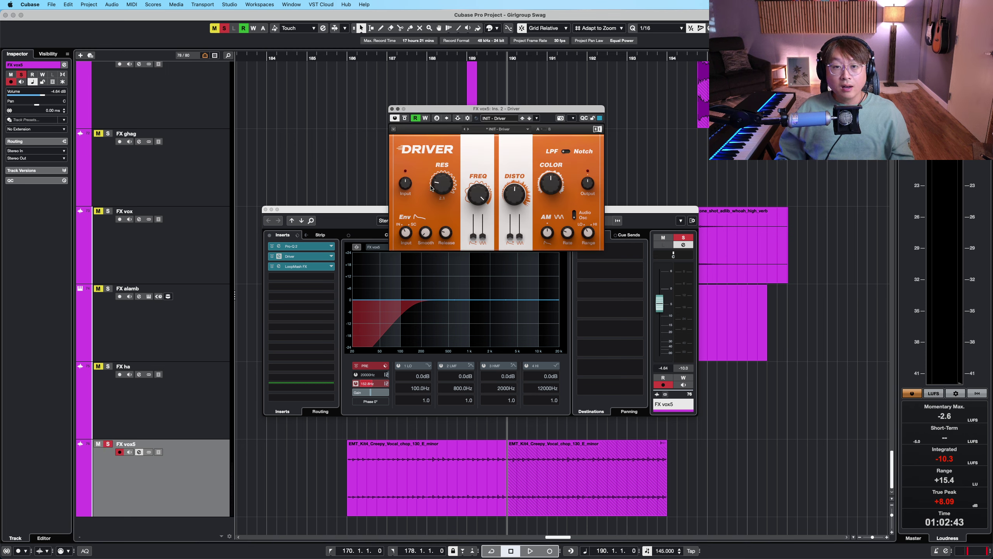
pyautogui.moveTo(469, 113); pyautogui.dragTo(499, 106)
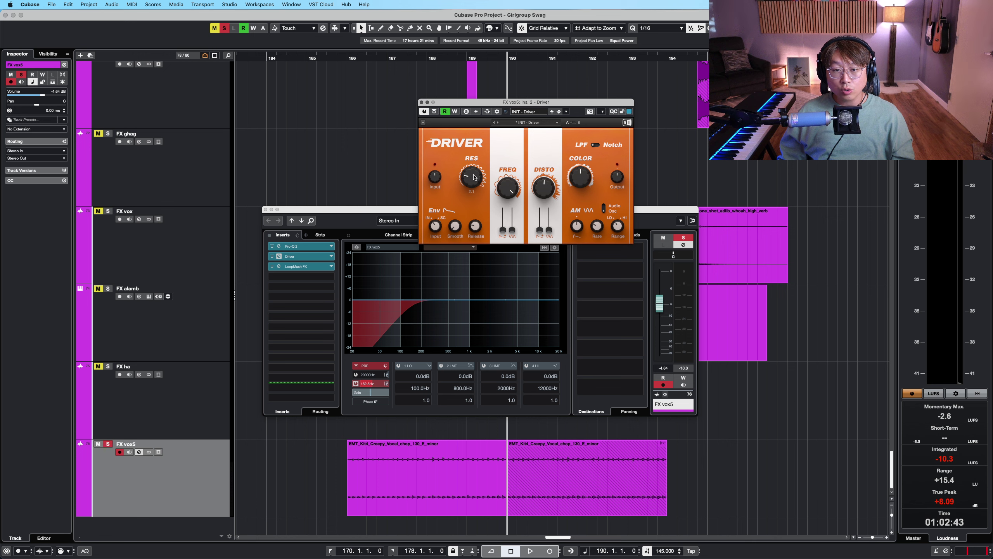
pyautogui.press('space')
pyautogui.moveTo(470, 175); pyautogui.dragTo(477, 179)
pyautogui.press('space')
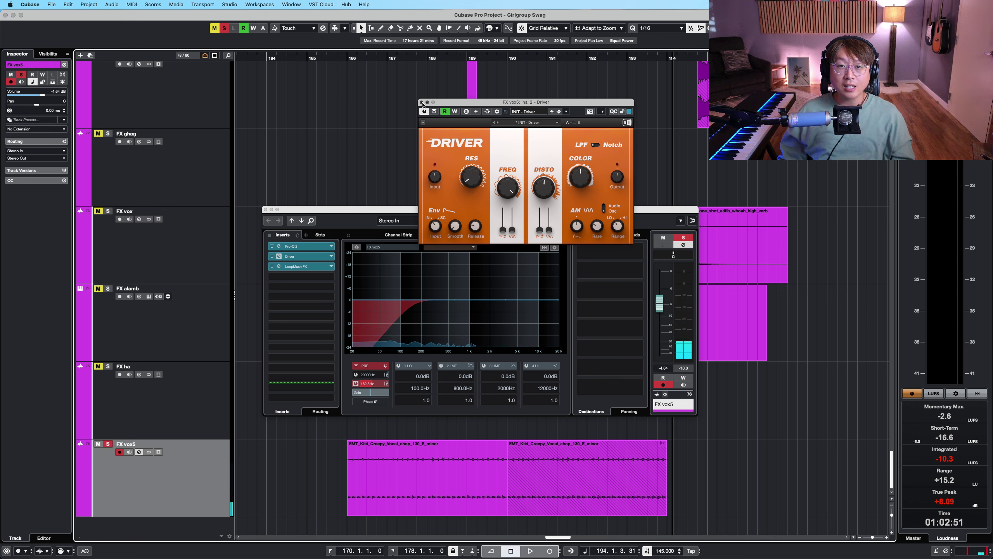
pyautogui.click(421, 102)
pyautogui.click(266, 211)
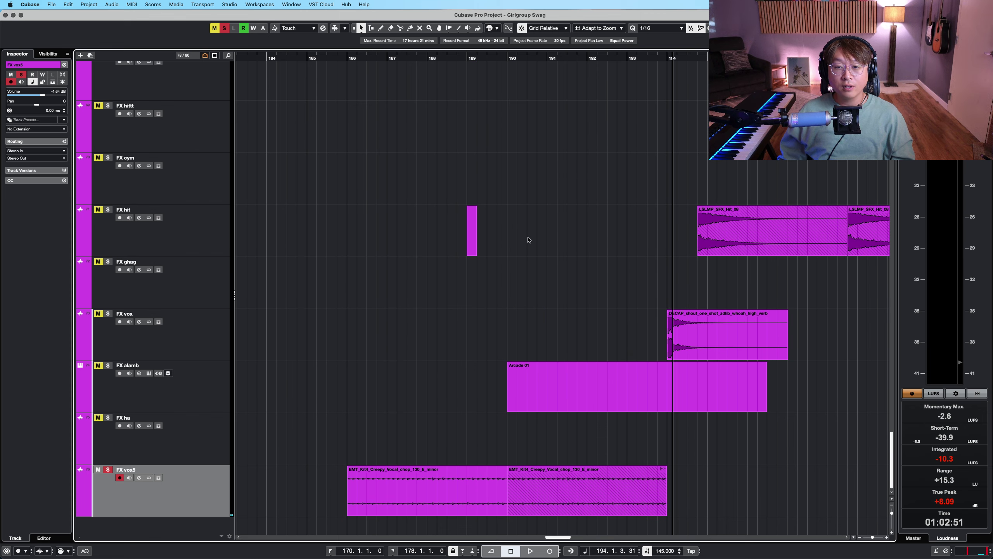
# Return to the drum tracks and place the playhead at beat 3 of bar 189
pyautogui.scroll(15, 537, 238)
pyautogui.scroll(15, 504, 244)
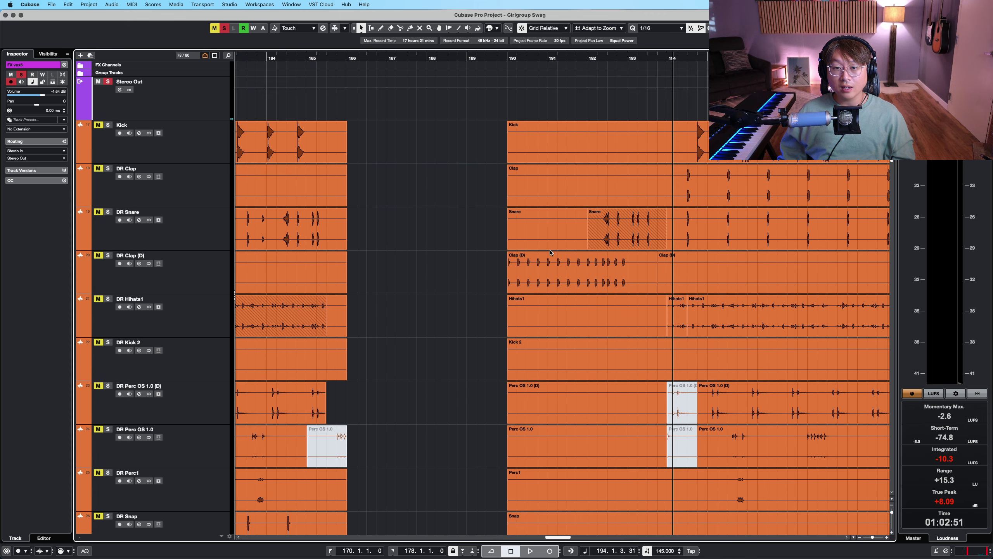
pyautogui.click(486, 58)
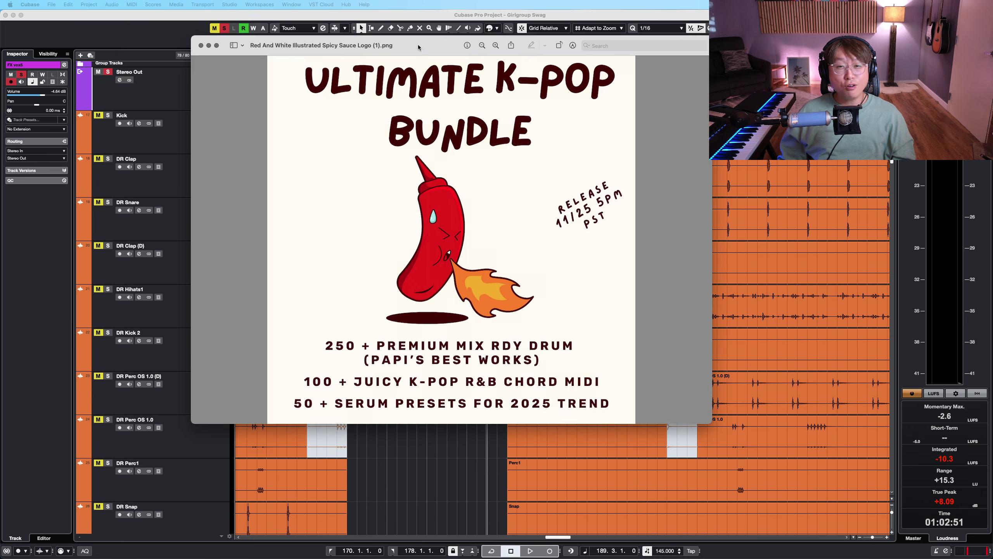
# Enlarge the Ultimate K-Pop Bundle image in Preview, look over its contents, and close it
pyautogui.moveTo(418, 47); pyautogui.dragTo(475, 62)
pyautogui.doubleClick(481, 70)
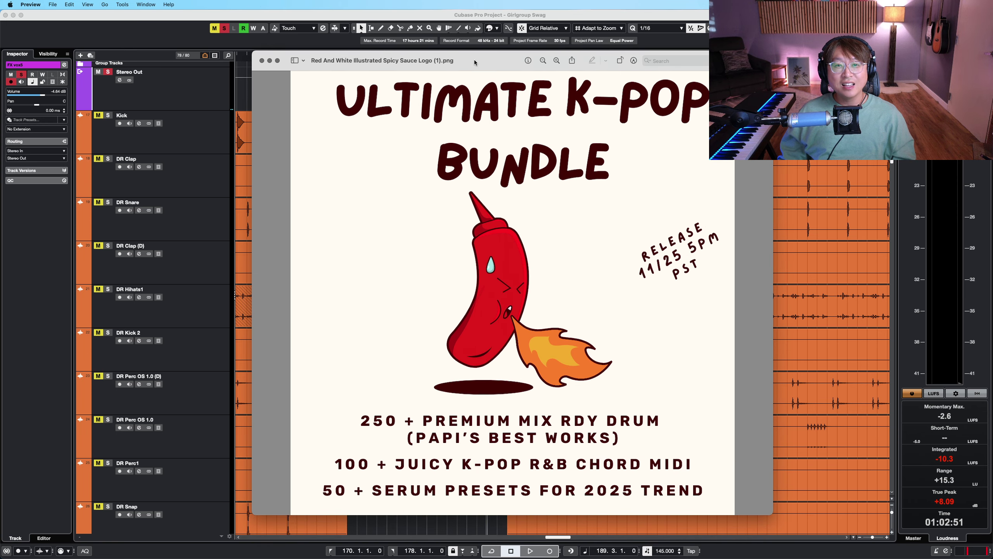
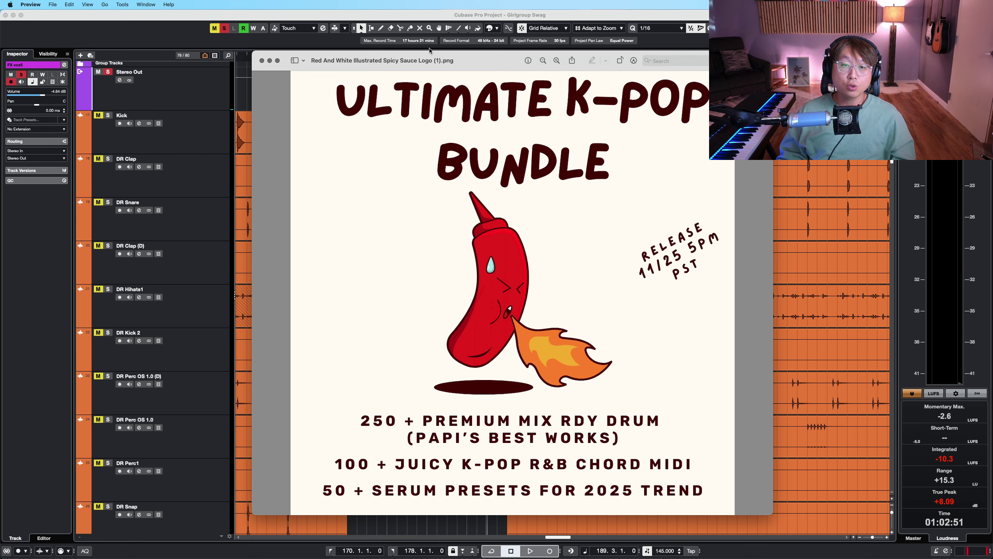
pyautogui.press('super+w')
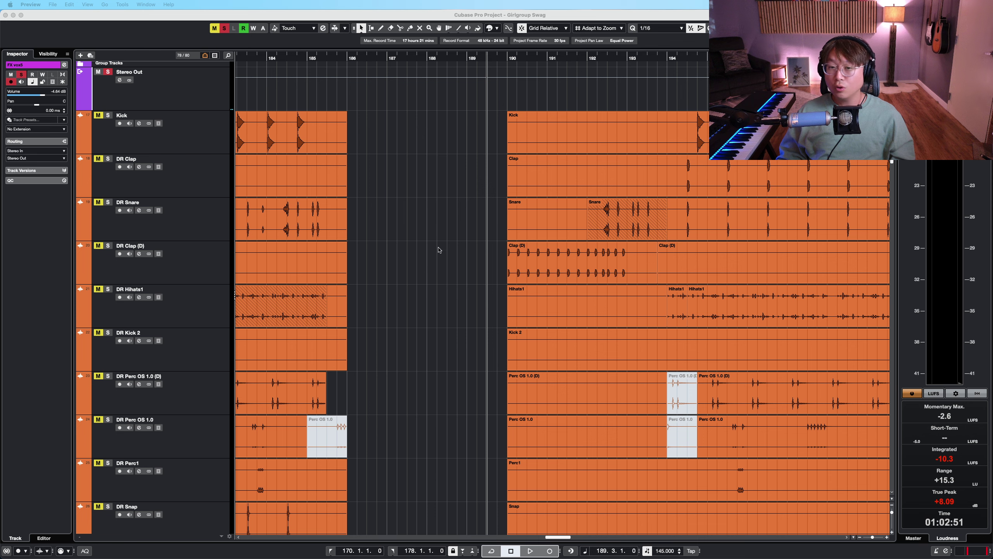
# Return to the Cubase project and add the DR Clap (D) track to the solo
pyautogui.click(439, 250)
pyautogui.click(170, 271)
pyautogui.scroll(-4, 485, 264)
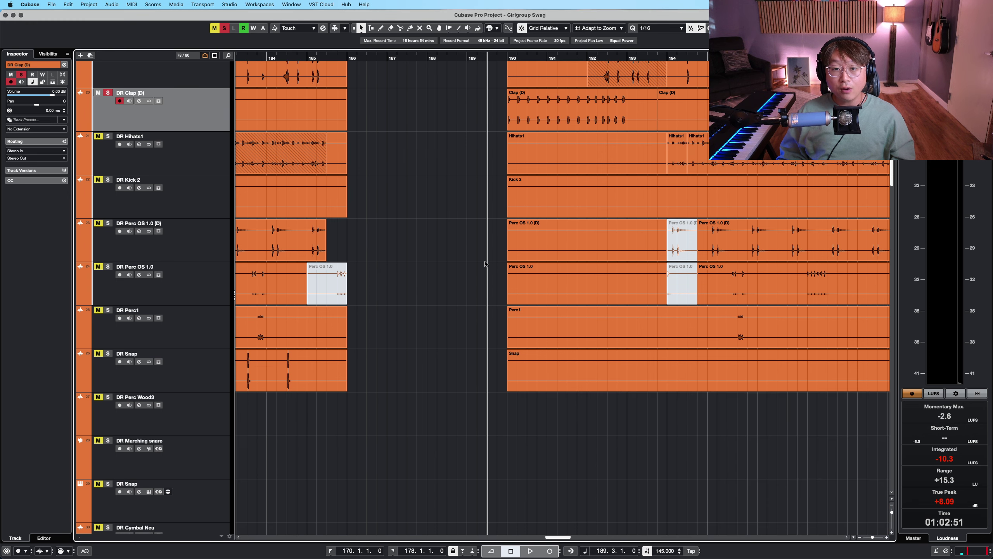
pyautogui.scroll(-1, 488, 263)
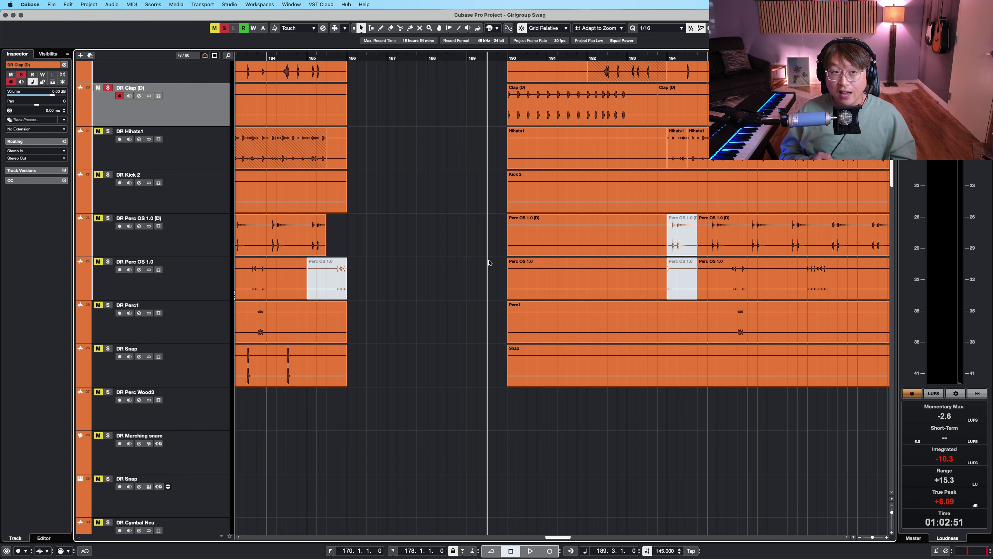
pyautogui.hotkey('shift', 'g')
pyautogui.hotkey('shift', 'g')
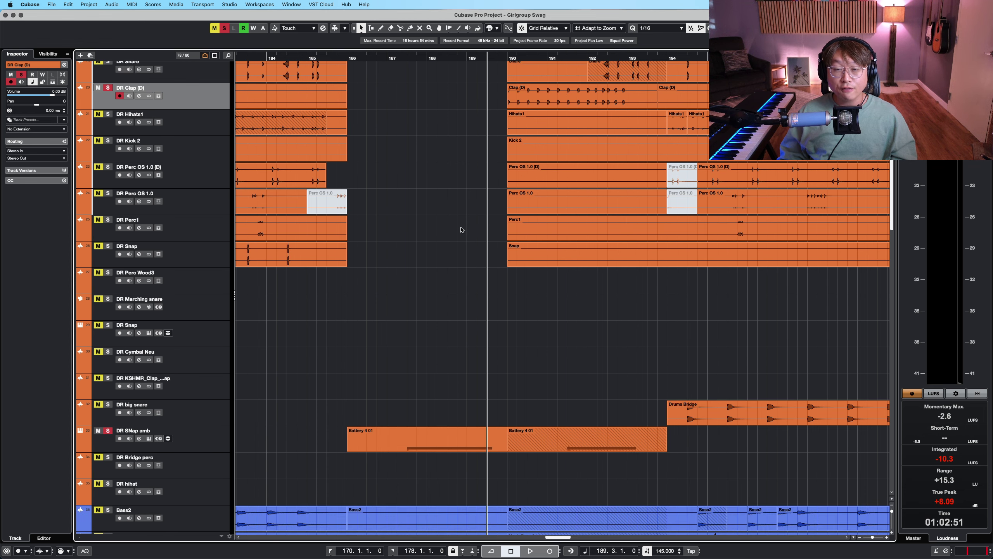
pyautogui.scroll(-1, 463, 231)
pyautogui.click(510, 224)
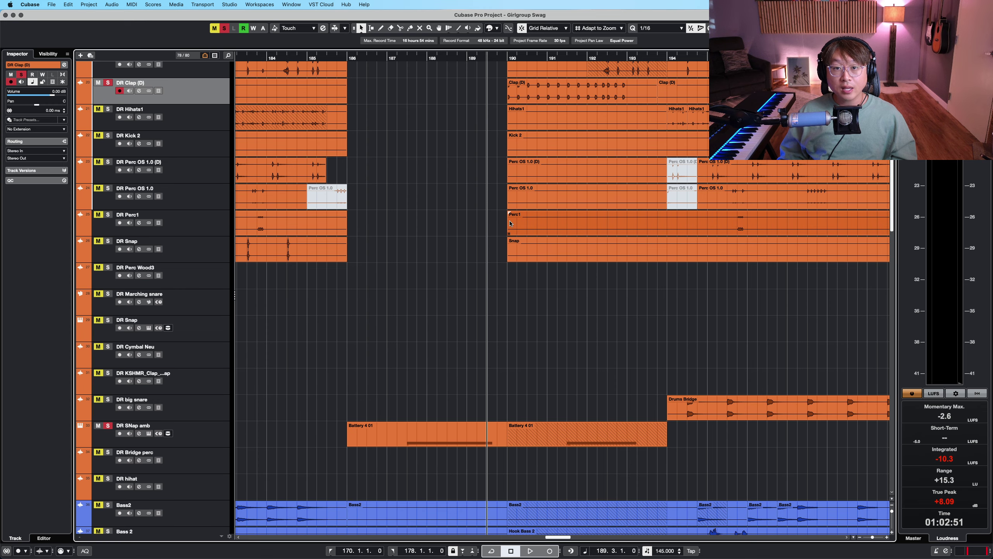
# Play from beat 3 of bar 189 and listen to the DR Clap (D) pattern
pyautogui.press('space')
pyautogui.scroll(4, 488, 168)
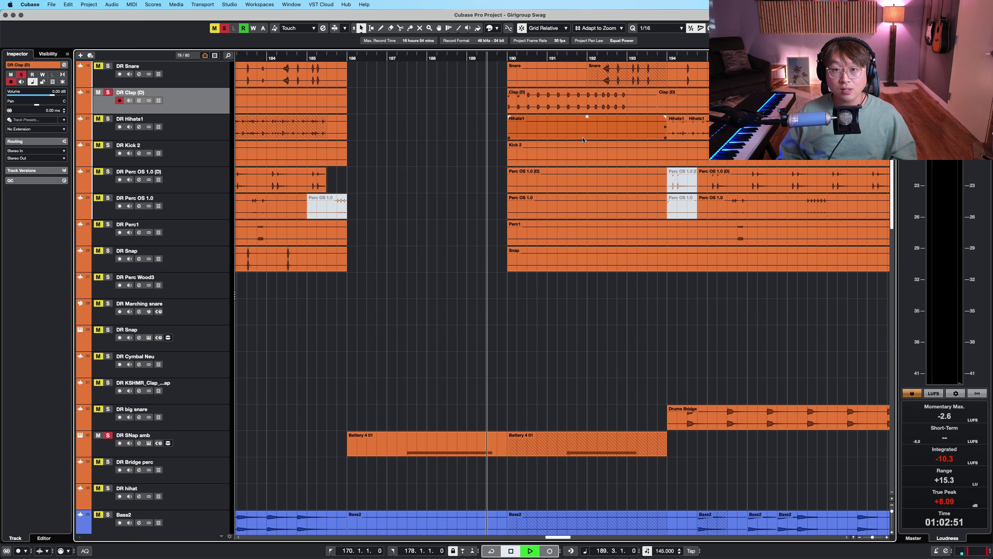
pyautogui.hotkey('shift', 'h')
pyautogui.hotkey('alt', 'Up')
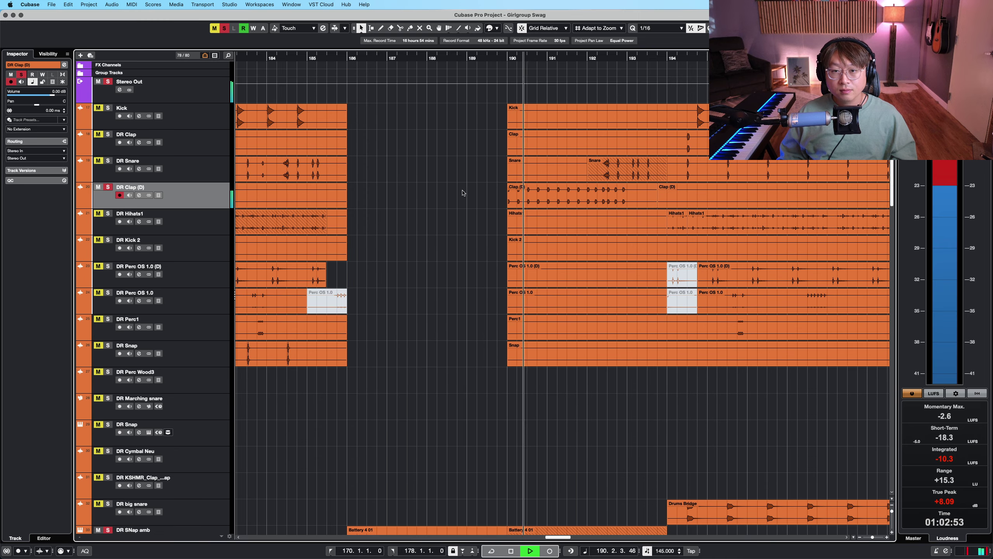
pyautogui.press('h')
pyautogui.press('h')
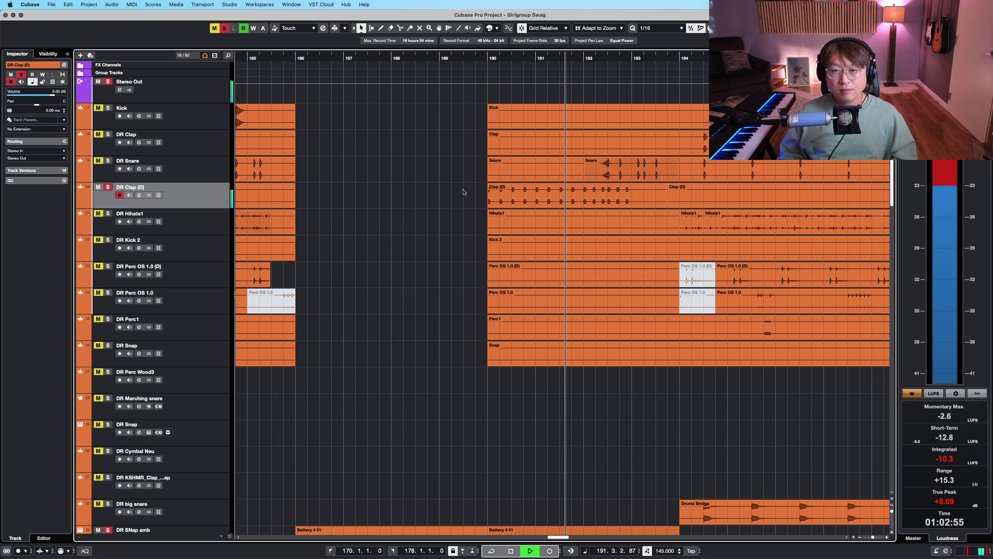
# Add the DR Snare track to the solo, listen to the snare and clap build-up, and stop with the playhead at bar 190
pyautogui.click(107, 161)
pyautogui.hotkey('shift', 'h')
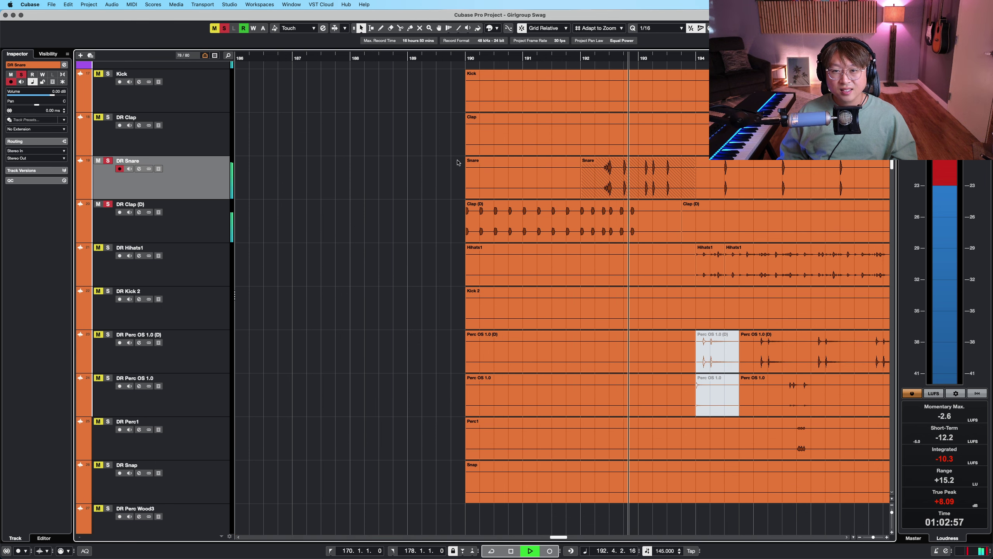
pyautogui.press('h')
pyautogui.press('h')
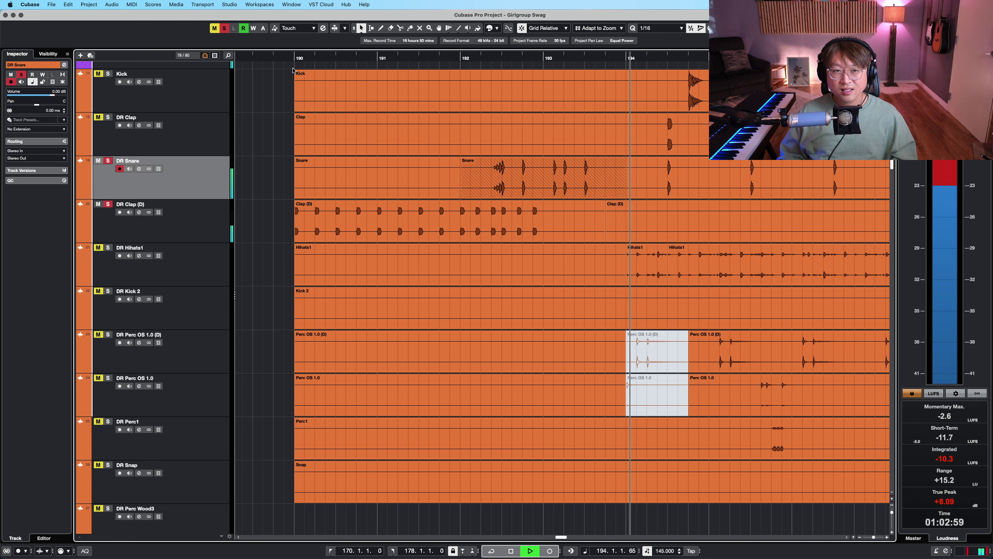
pyautogui.press('space')
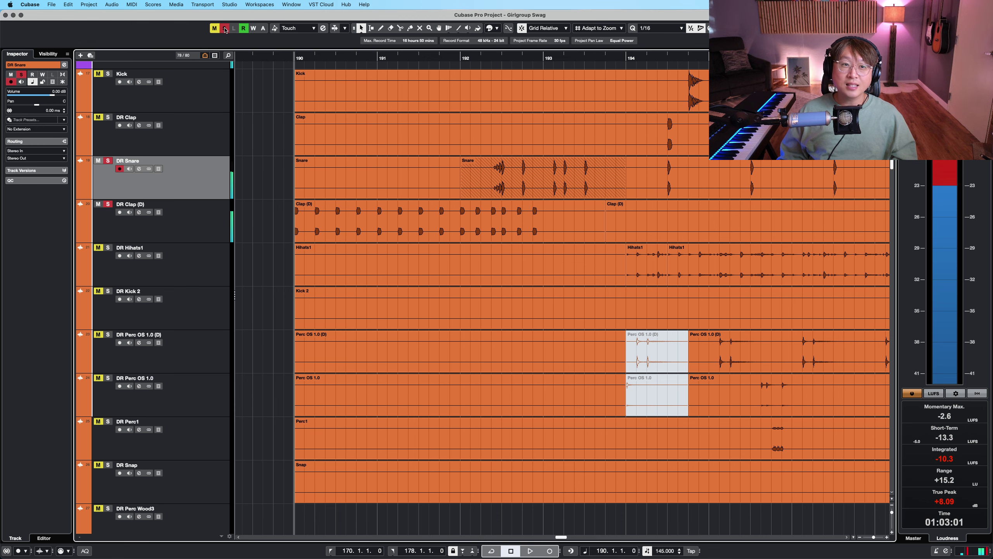
# Clear the existing solos and solo only the DR Clap (D) track
pyautogui.click(169, 227)
pyautogui.hotkey('shift', 'h')
pyautogui.press('s')
pyautogui.press('h')
pyautogui.press('h')
pyautogui.press('h')
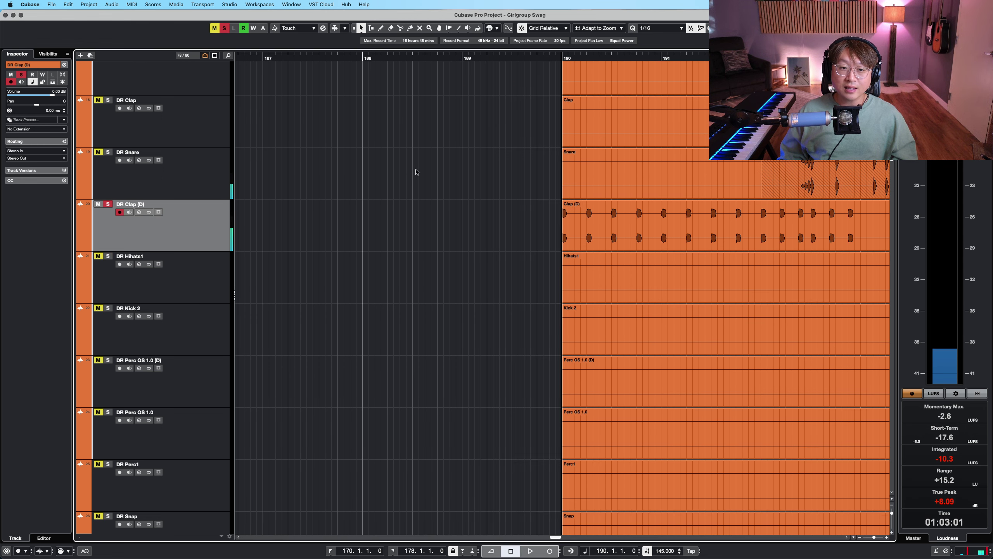
pyautogui.press('h')
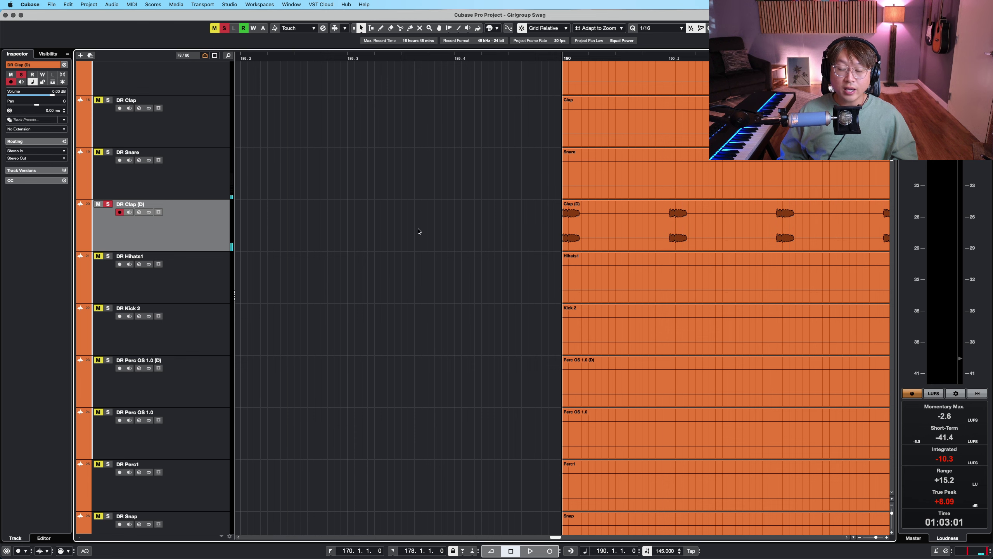
# Listen to the isolated DR Clap (D) pattern from bar 190 and stop playback before bar 192
pyautogui.press('space')
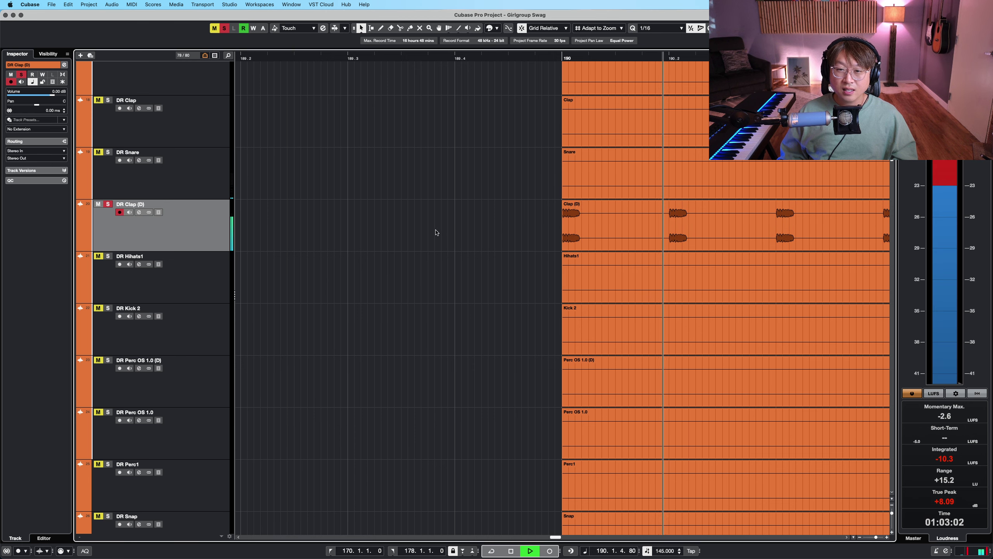
pyautogui.press('g')
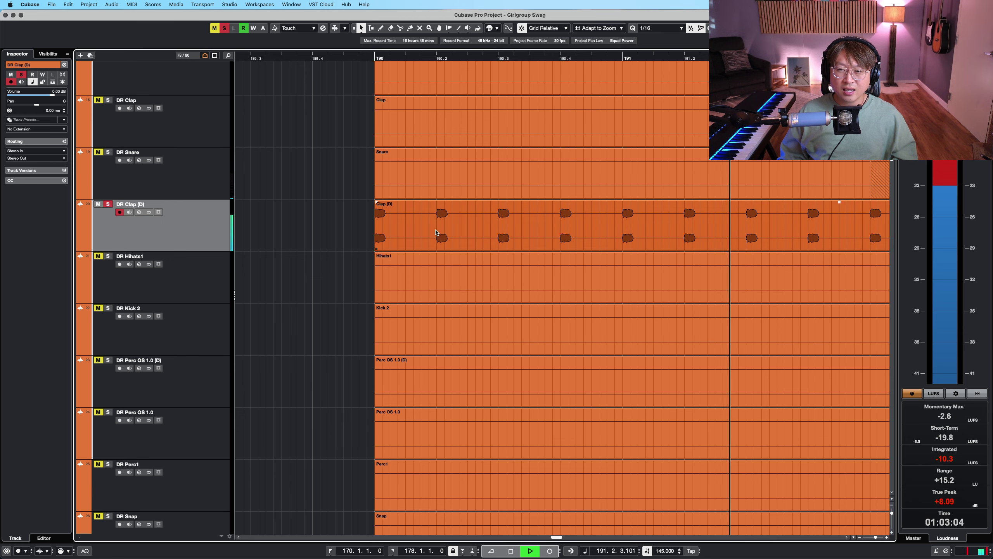
pyautogui.press('g')
pyautogui.press('space')
# Return to the FX tracks, place the playhead at beat 4 of bar 188, and clear all solos
pyautogui.hotkey('shift', 'g')
pyautogui.press('g')
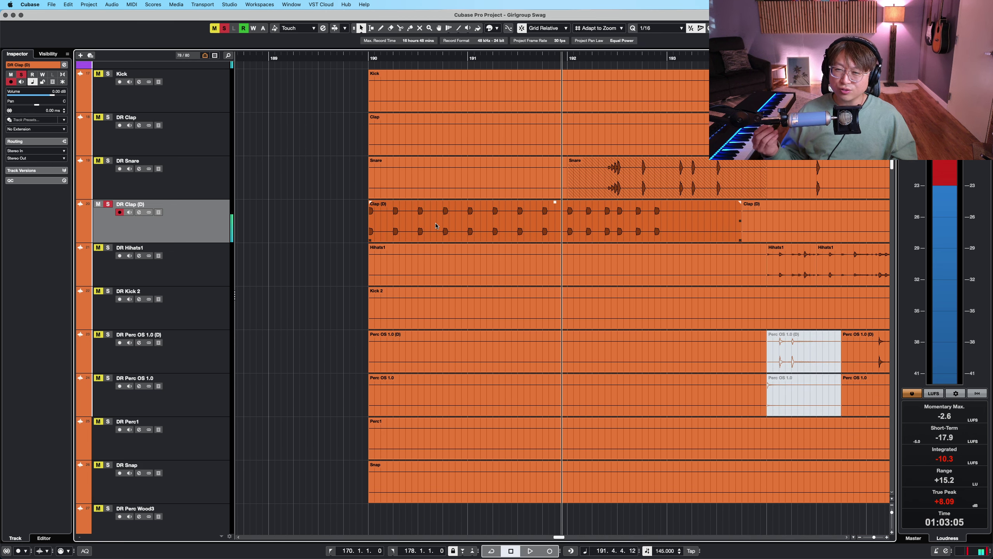
pyautogui.hotkey('shift', 'g')
pyautogui.press('g')
pyautogui.press('g')
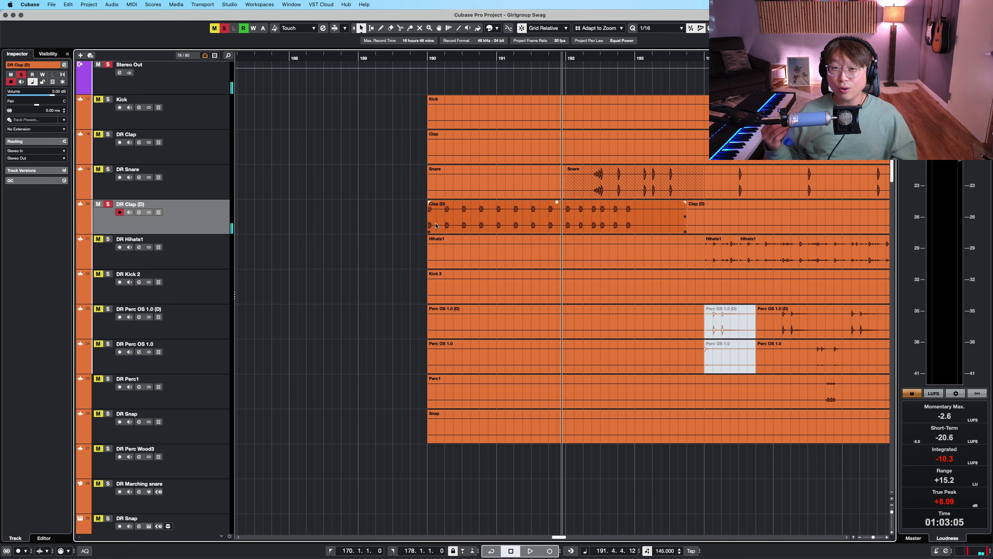
pyautogui.hotkey('shift', 'g')
pyautogui.hotkey('shift', 'g')
pyautogui.scroll(-4, 416, 131)
pyautogui.press('g')
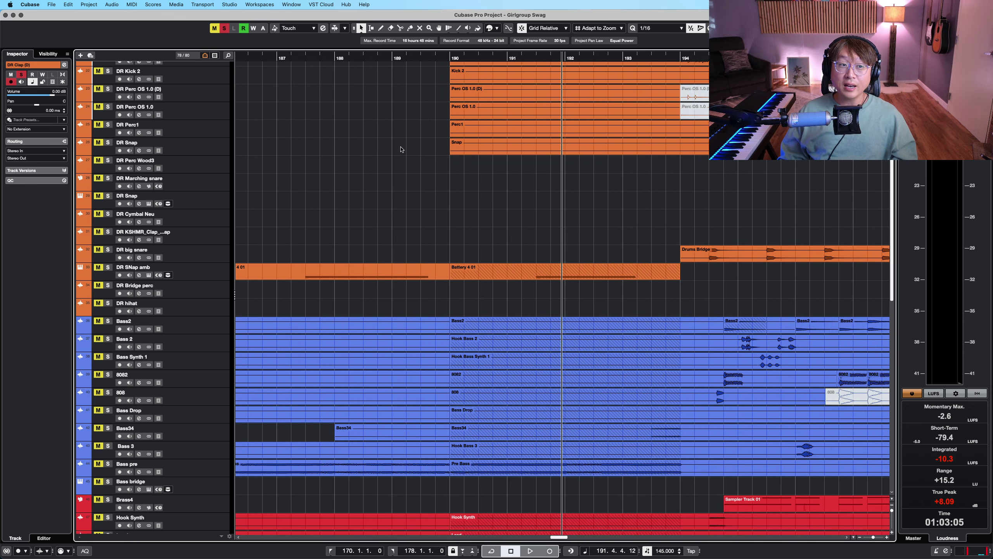
pyautogui.scroll(-15, 402, 151)
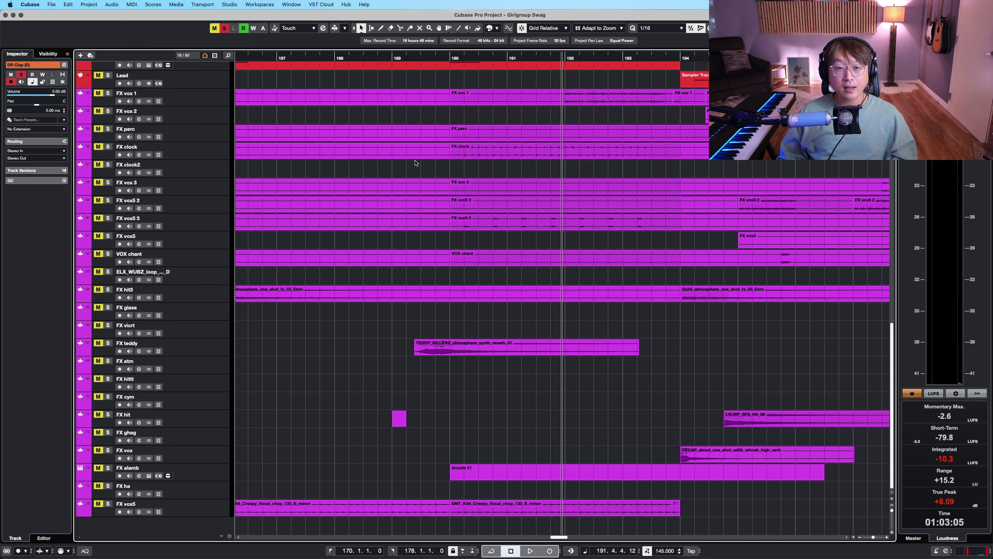
pyautogui.click(383, 56)
pyautogui.hotkey('shift', 'h')
pyautogui.hotkey('shift', 'h')
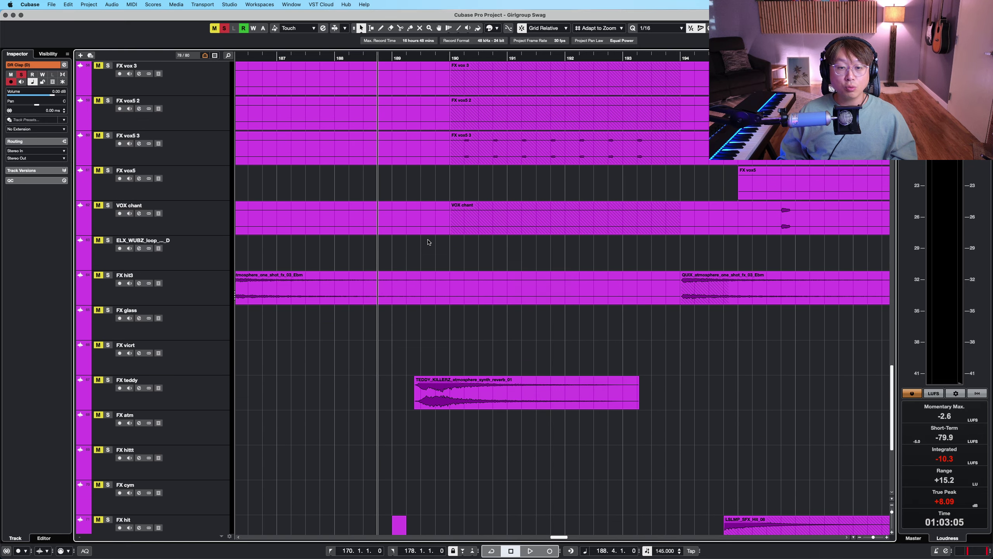
pyautogui.scroll(-5, 428, 243)
pyautogui.click(225, 28)
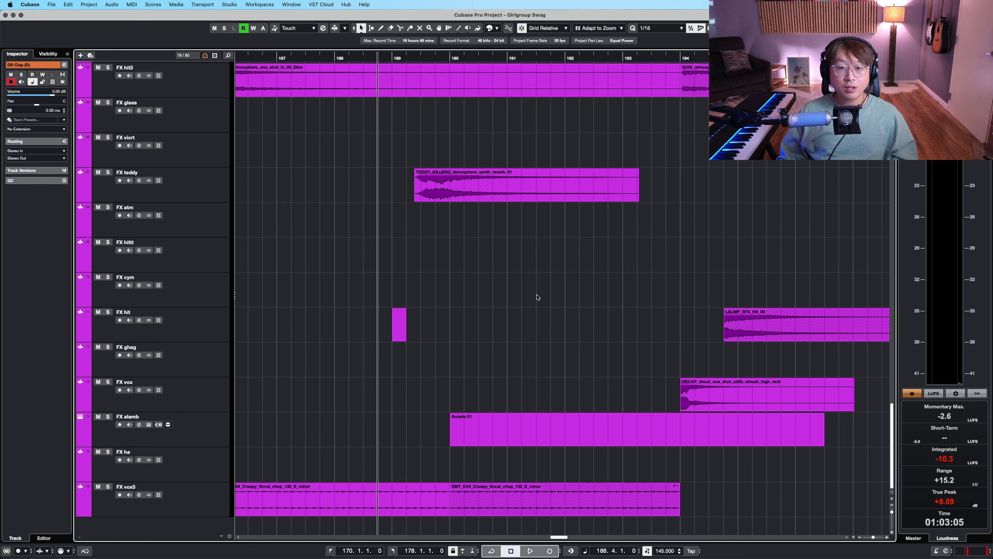
# Play the full arrangement from beat 4 of bar 188 through the drop at bar 194, following the FX, synth, bass and drum tracks
pyautogui.hotkey('shift', 'g')
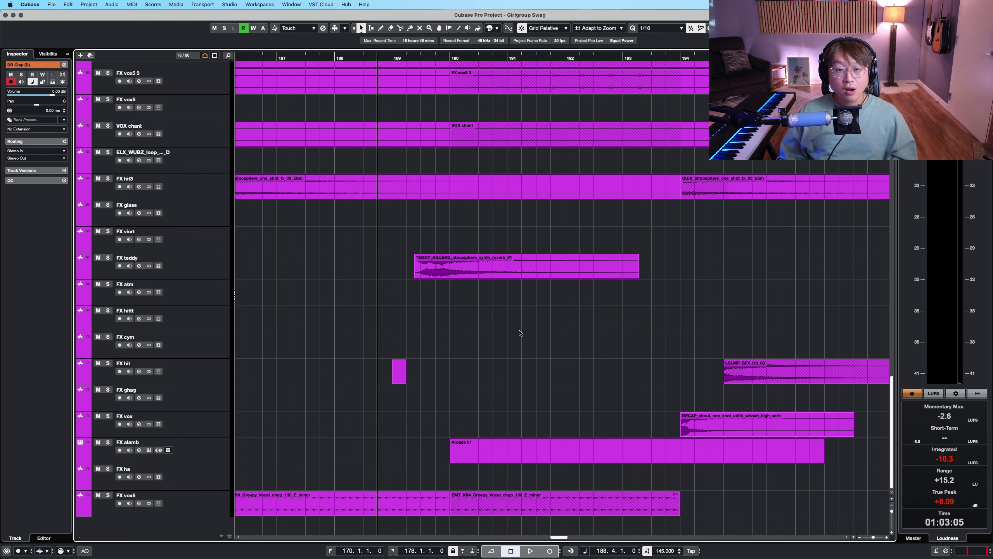
pyautogui.hscroll(5, 540, 332)
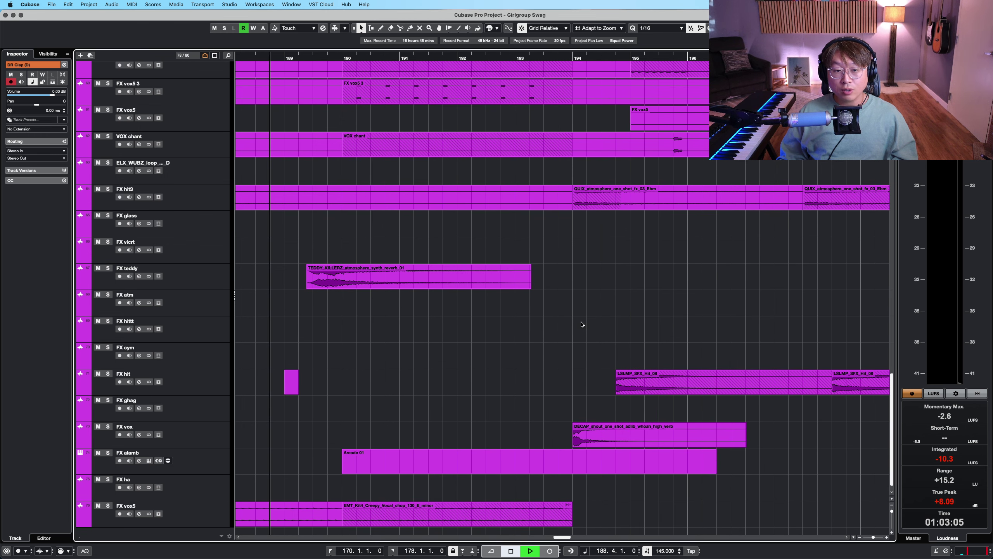
pyautogui.scroll(-1, 671, 313)
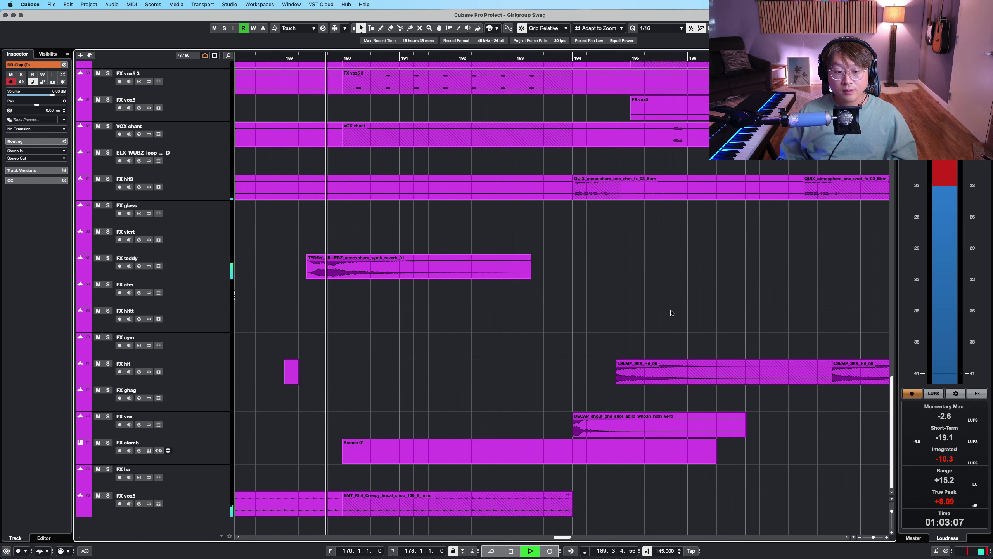
pyautogui.scroll(15, 671, 313)
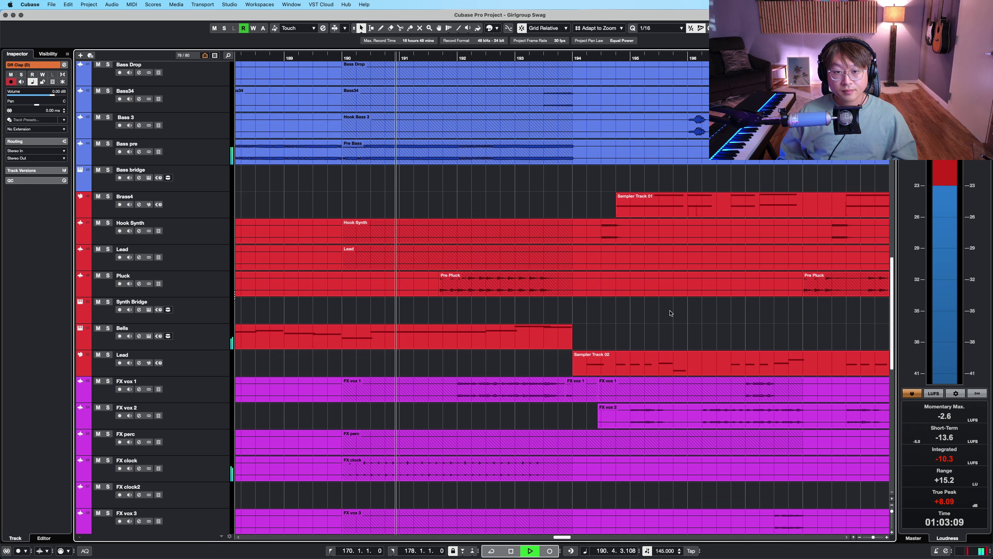
pyautogui.scroll(3, 671, 312)
pyautogui.hscroll(5, 671, 313)
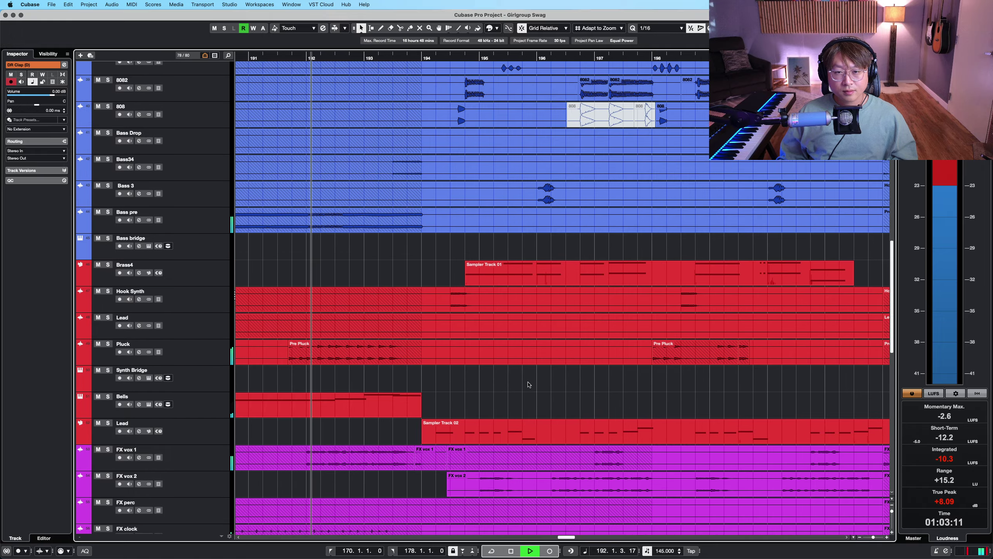
pyautogui.scroll(16, 527, 384)
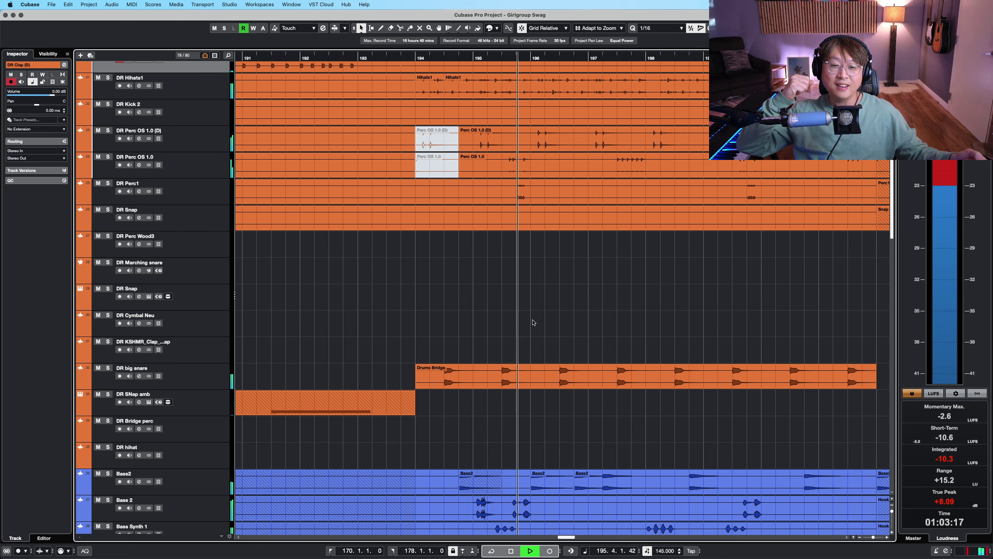
# Replay the transition into bar 194 from the end of bar 192 and stop playback in bar 195
pyautogui.click(347, 57)
pyautogui.hotkey('shift', 'h')
pyautogui.scroll(5, 527, 285)
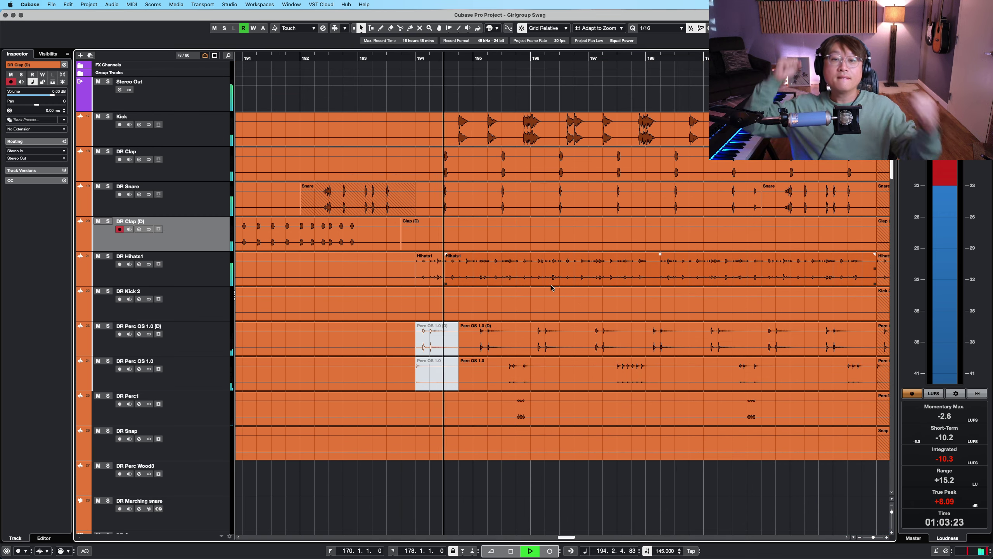
pyautogui.scroll(-5, 367, 164)
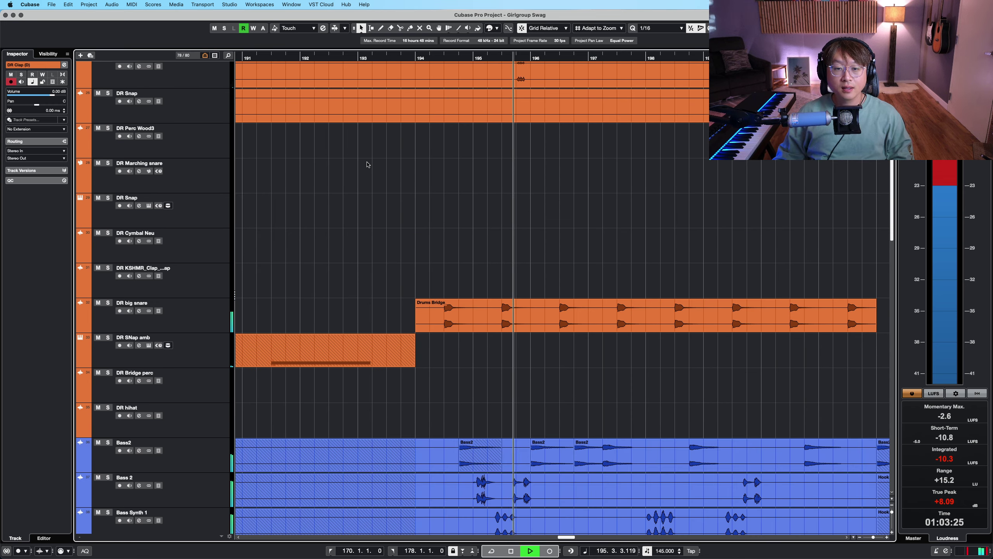
pyautogui.press('space')
# Place the playhead at bar 193 and examine the drum, bass and synth parts around bar 194, down to the Brass4 track
pyautogui.hotkey('shift', 'g')
pyautogui.hotkey('shift', 'g')
pyautogui.hotkey('shift', 'g')
pyautogui.scroll(5, 299, 175)
pyautogui.hotkey('shift', 'h')
pyautogui.hotkey('shift', 'h')
pyautogui.hotkey('shift', 'h')
pyautogui.hotkey('shift', 'h')
pyautogui.scroll(3, 441, 235)
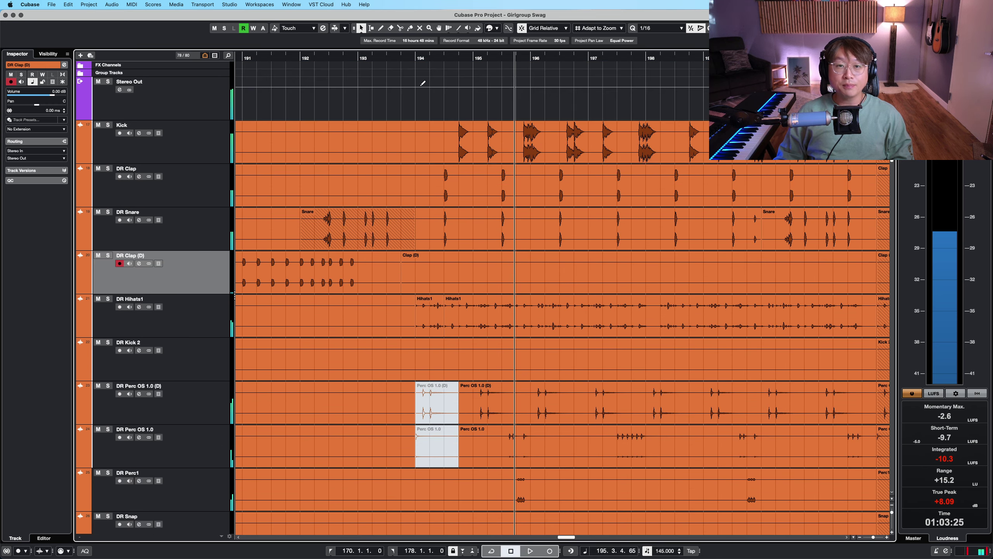
pyautogui.click(354, 56)
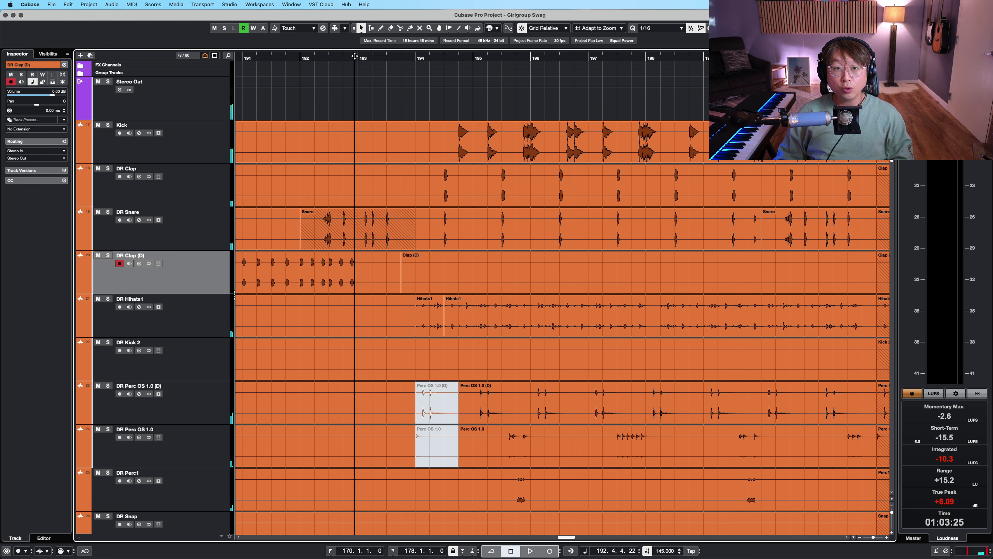
pyautogui.scroll(-10, 448, 106)
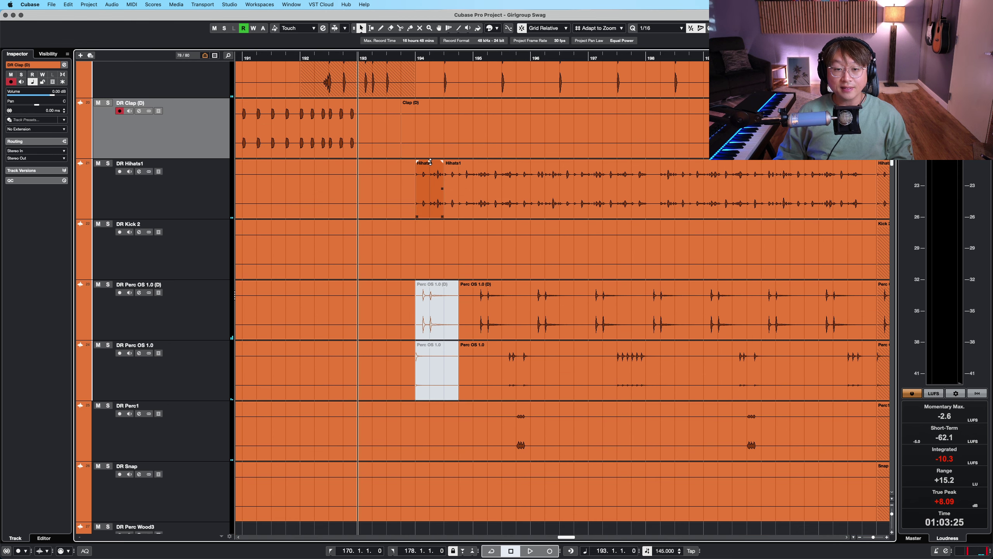
pyautogui.scroll(-10, 431, 164)
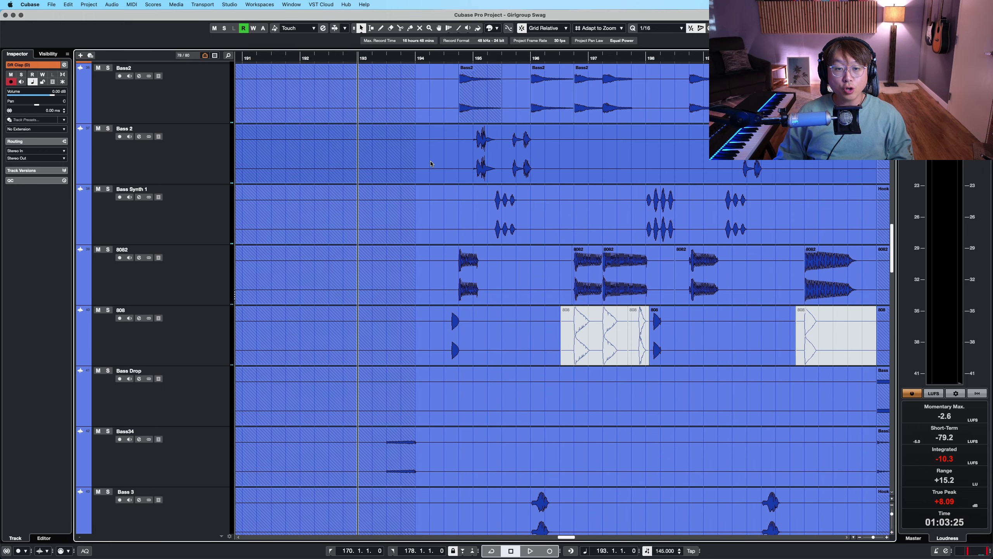
pyautogui.scroll(3, 431, 164)
pyautogui.hotkey('shift', 'g')
pyautogui.hotkey('shift', 'g')
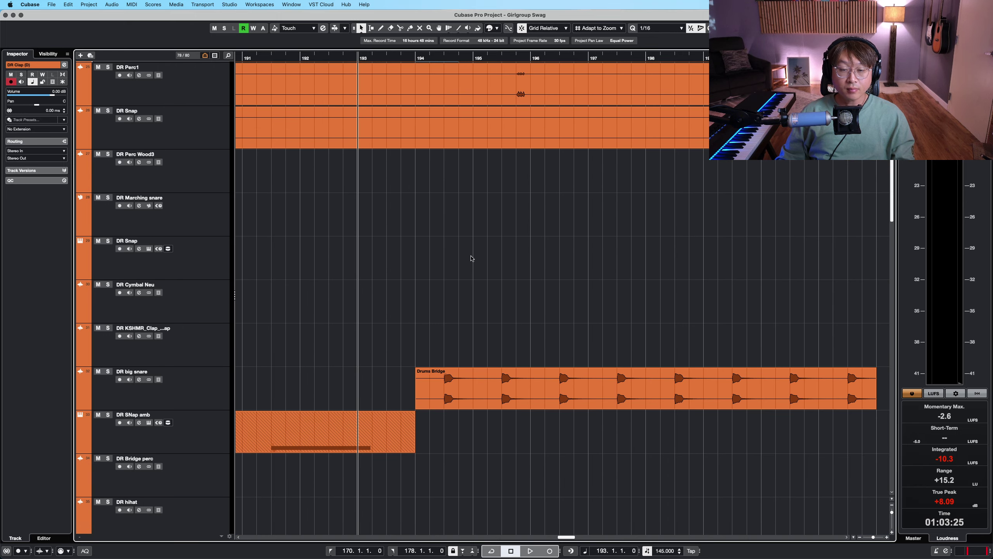
pyautogui.scroll(-10, 471, 196)
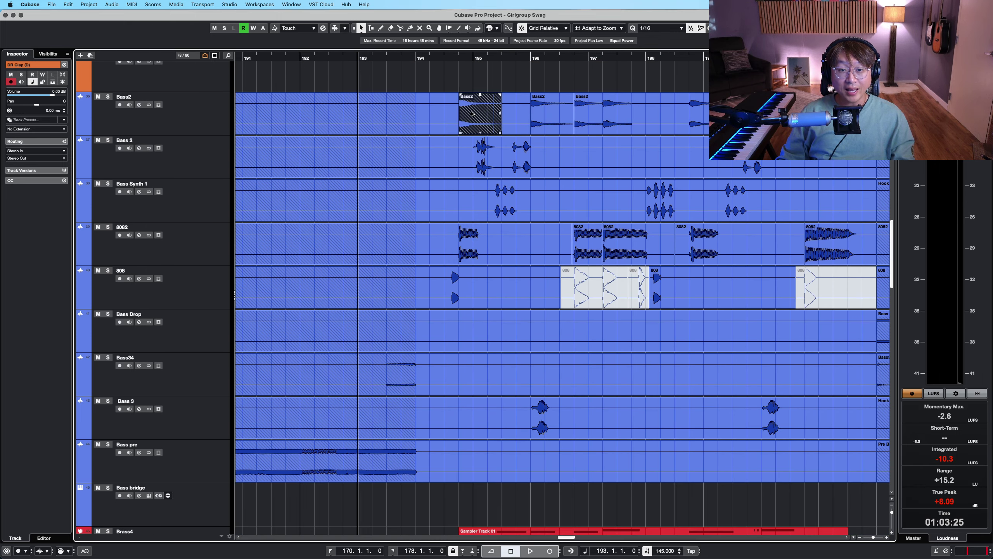
pyautogui.scroll(-8, 473, 114)
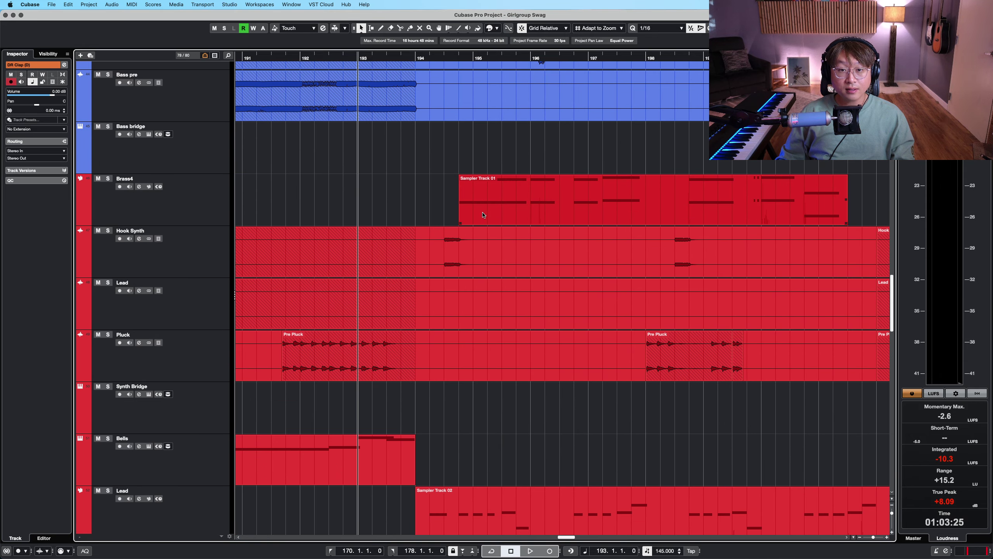
# Solo the Brass4 track, listen to its part from beat 4 of bar 194, and stop in bar 195
pyautogui.click(483, 215)
pyautogui.click(200, 211)
pyautogui.click(462, 59)
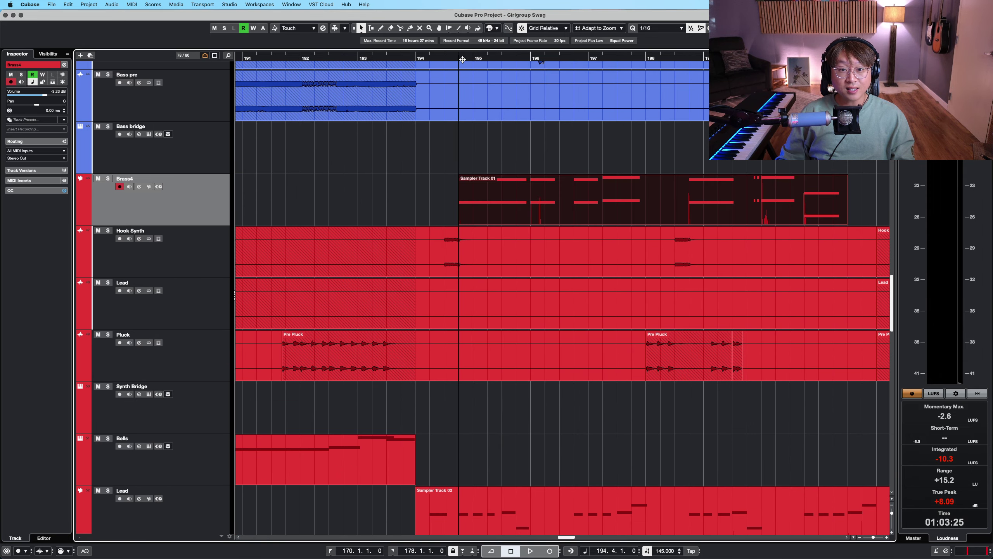
pyautogui.press('s')
pyautogui.press('space')
pyautogui.scroll(-3, 489, 138)
pyautogui.press('space')
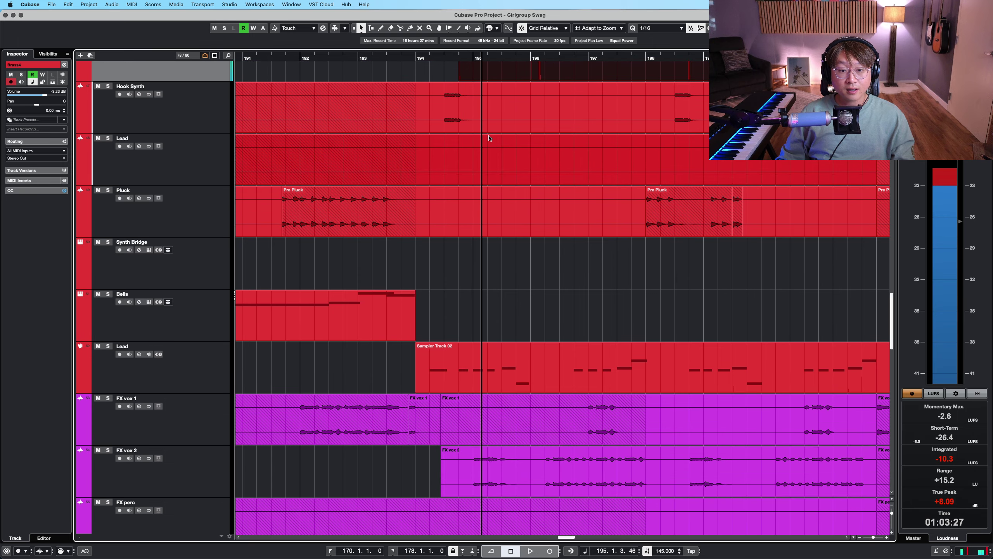
# Clear the Brass4 solo, place the playhead at bar 195, and select the FX vox5 2 track
pyautogui.scroll(-6, 454, 199)
pyautogui.press('s')
pyautogui.click(301, 186)
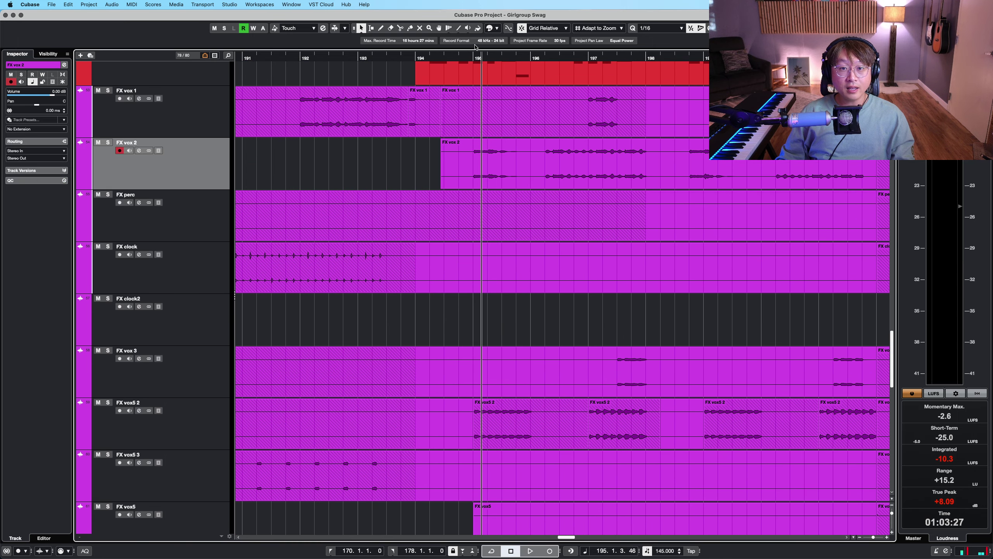
pyautogui.press('s')
pyautogui.click(471, 57)
pyautogui.click(185, 447)
pyautogui.scroll(-5, 534, 337)
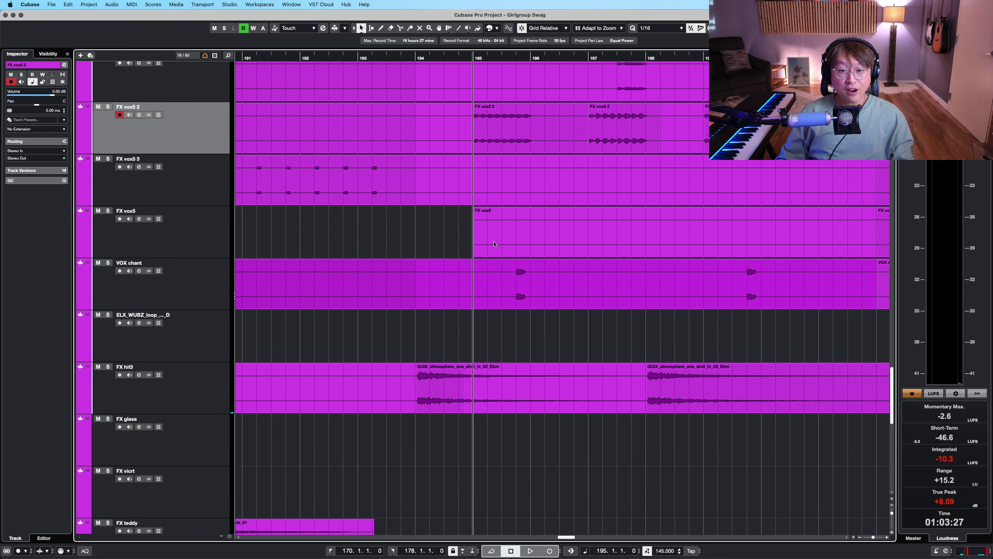
# Return to the drum tracks, play the full transition from bar 192 into the drop, and stop at beat 4 of bar 197
pyautogui.scroll(8, 508, 274)
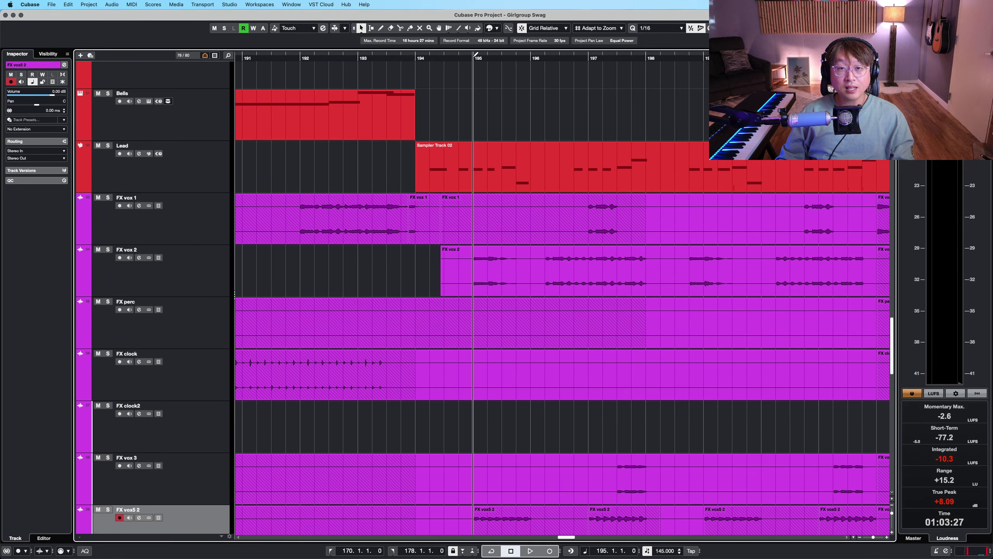
pyautogui.scroll(15, 475, 64)
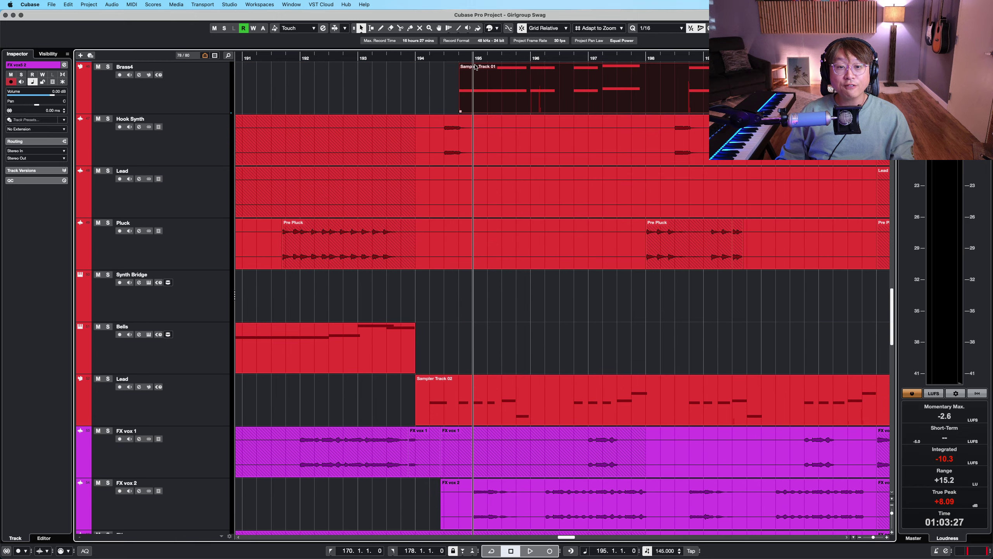
pyautogui.scroll(4, 475, 66)
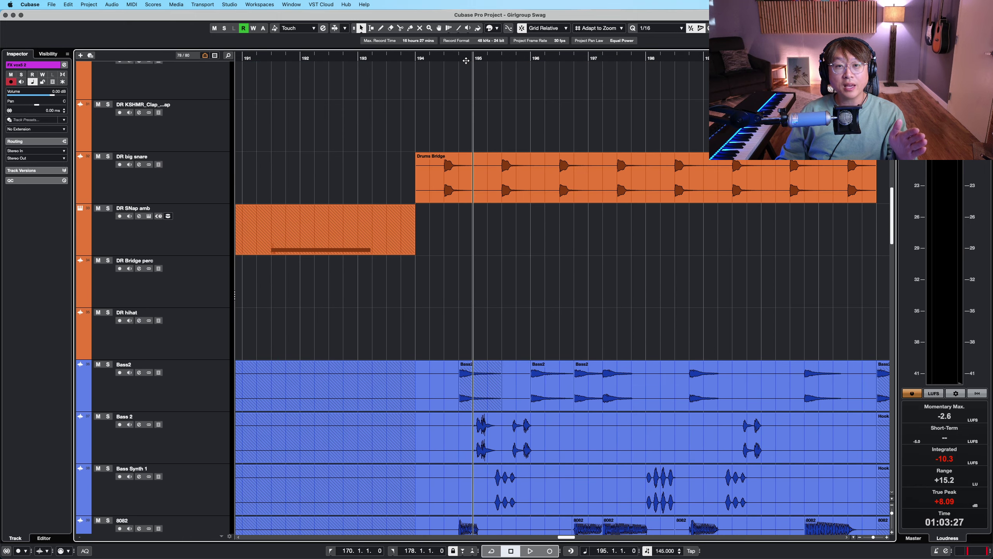
pyautogui.click(465, 60)
pyautogui.scroll(20, 466, 65)
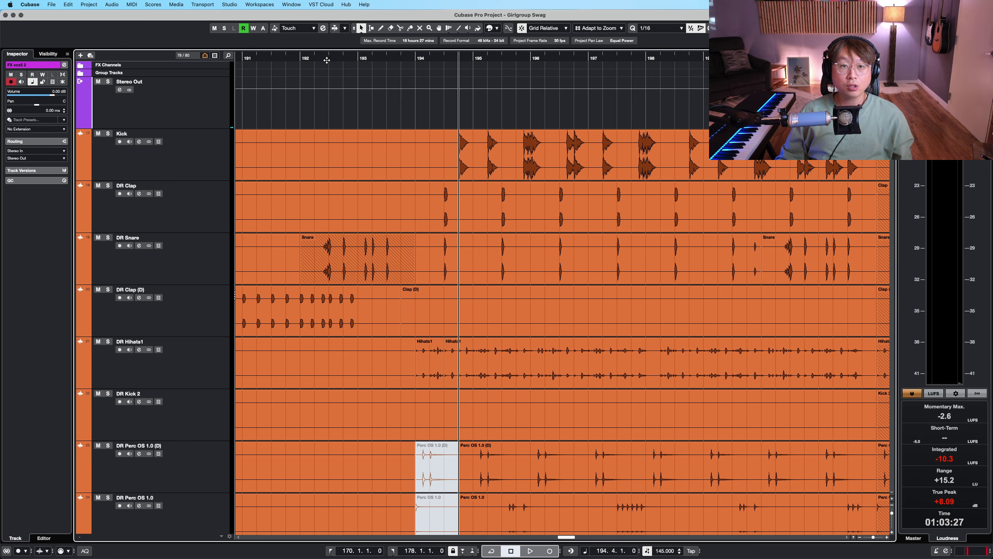
pyautogui.click(303, 59)
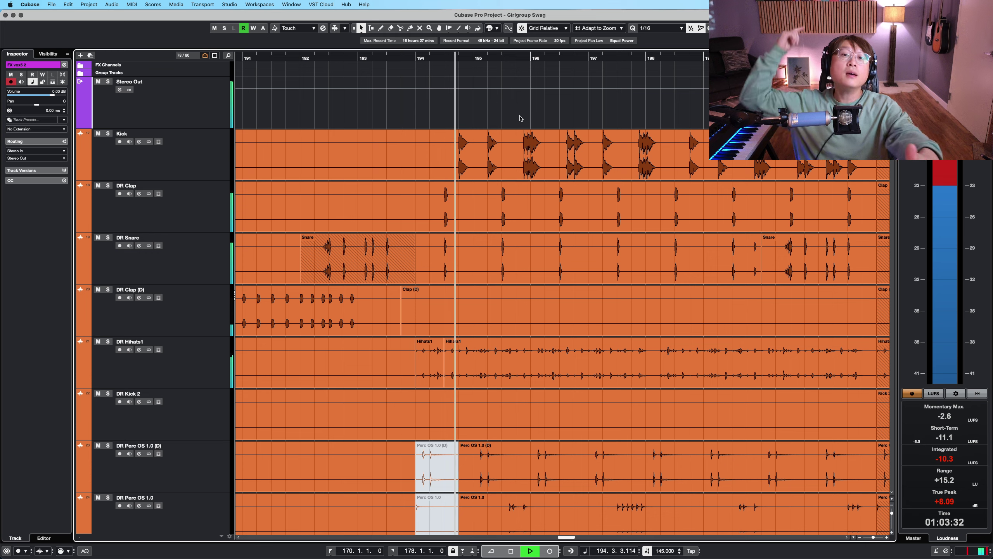
pyautogui.hotkey('shift', 'g')
pyautogui.hotkey('shift', 'g')
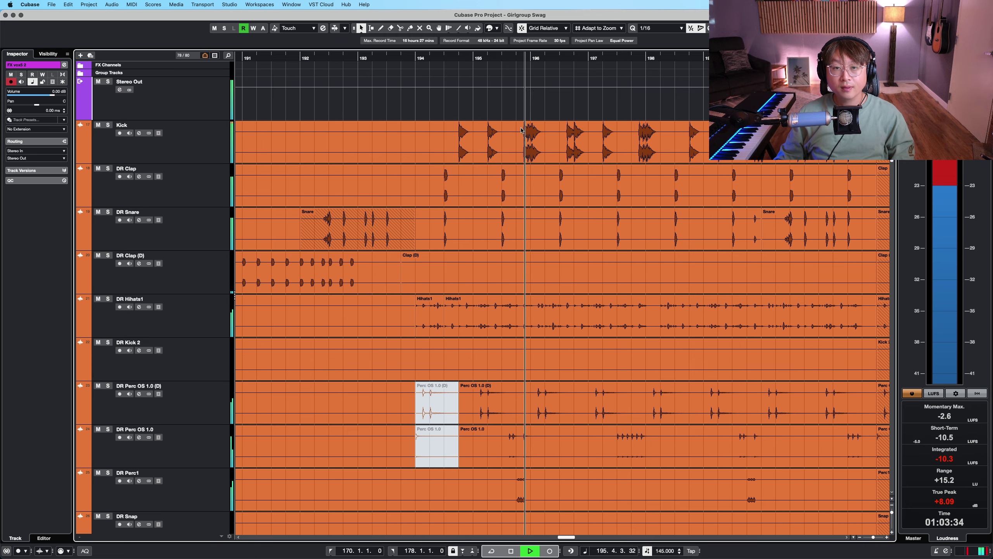
pyautogui.scroll(-3, 522, 133)
pyautogui.scroll(3, 522, 133)
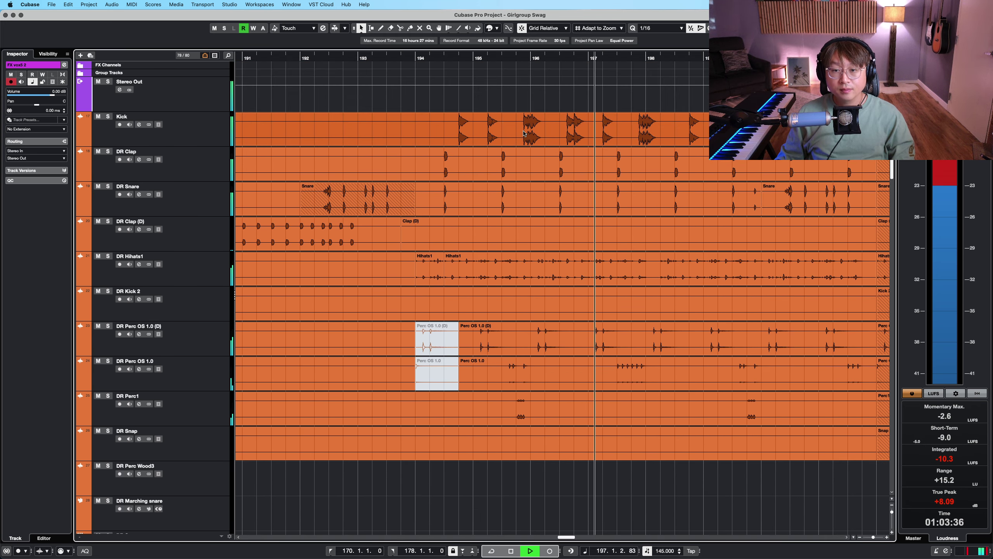
pyautogui.scroll(-2, 523, 133)
pyautogui.press('space')
# Select all drum tracks from Kick through DR Snap and solo them together
pyautogui.click(211, 80)
pyautogui.hotkey('shift', 'g')
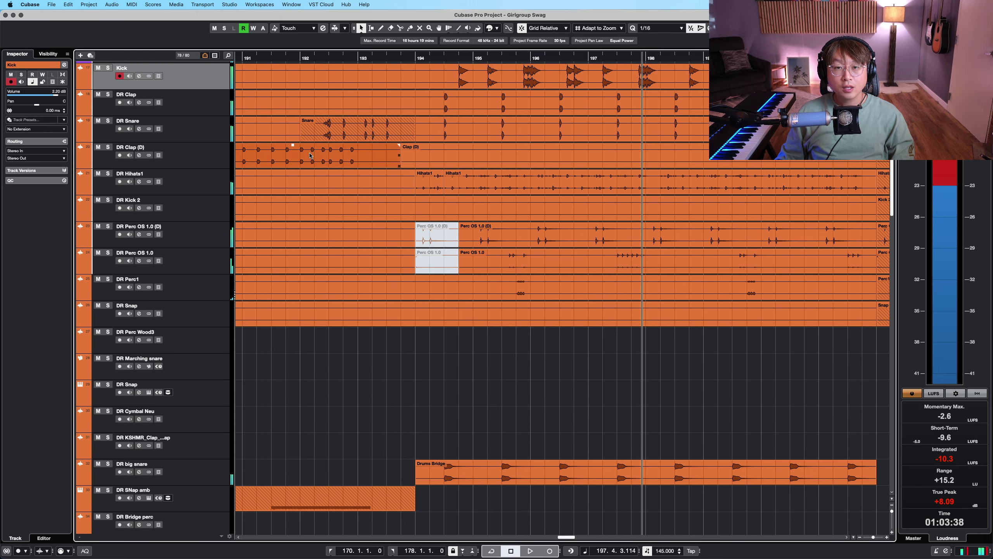
pyautogui.keyDown('shift'); pyautogui.click(209, 319); pyautogui.keyUp('shift')
pyautogui.press('s')
# Display the wider arrangement and listen to the soloed drums of the earlier hook from bar 170
pyautogui.press('g')
pyautogui.hscroll(-2, 434, 68)
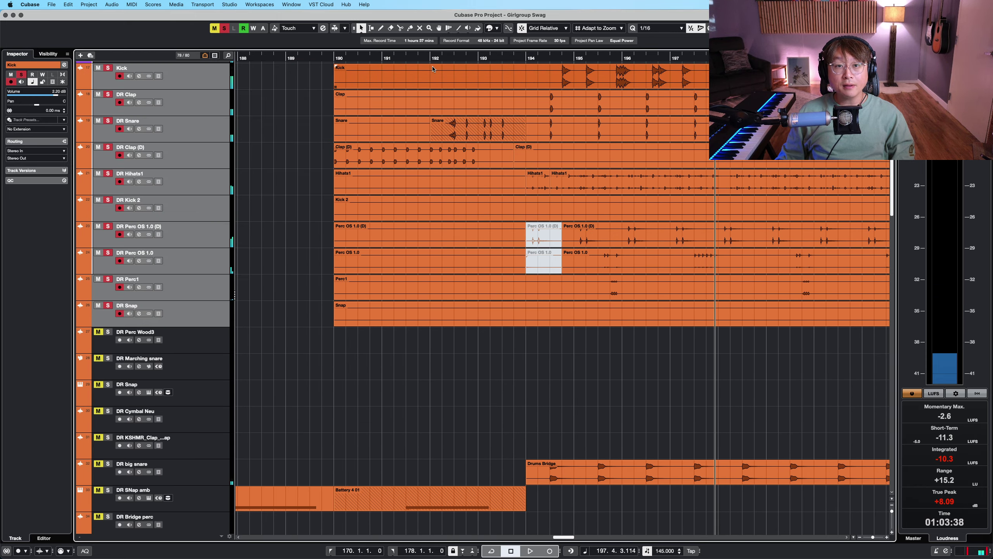
pyautogui.press('g')
pyautogui.press('g')
pyautogui.press('g')
pyautogui.press('g')
pyautogui.press('g')
pyautogui.press('g')
pyautogui.press('g')
pyautogui.press('g')
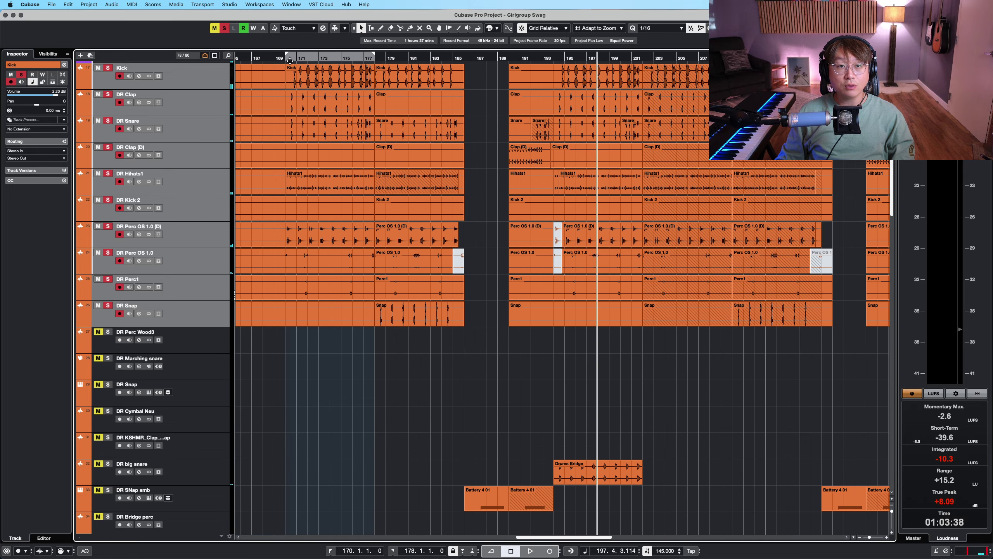
pyautogui.click(289, 61)
pyautogui.hscroll(3, 592, 351)
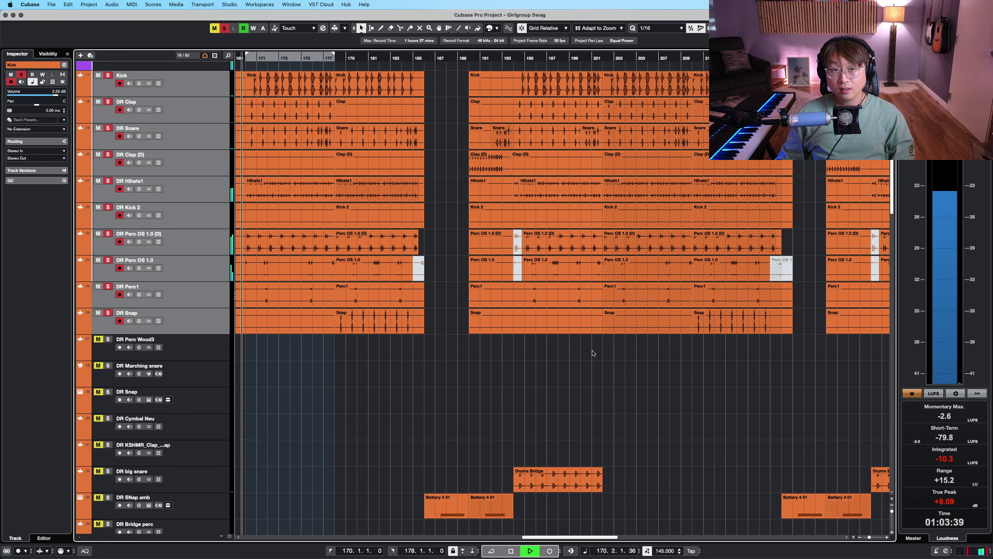
# Move playback to bar 194, listen to the soloed drums there for comparison, and stop in bar 197
pyautogui.click(496, 56)
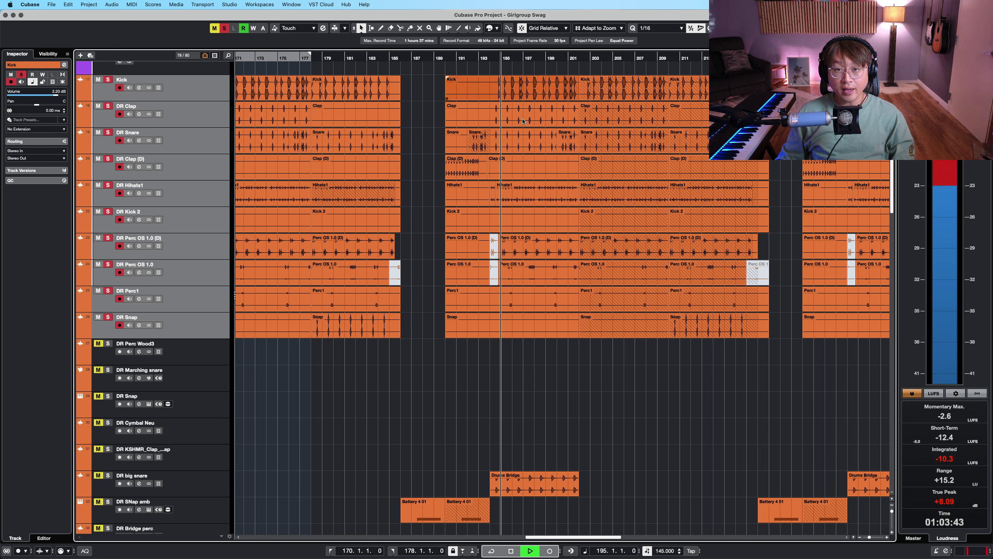
pyautogui.press('h')
pyautogui.press('h')
pyautogui.press('h')
pyautogui.press('h')
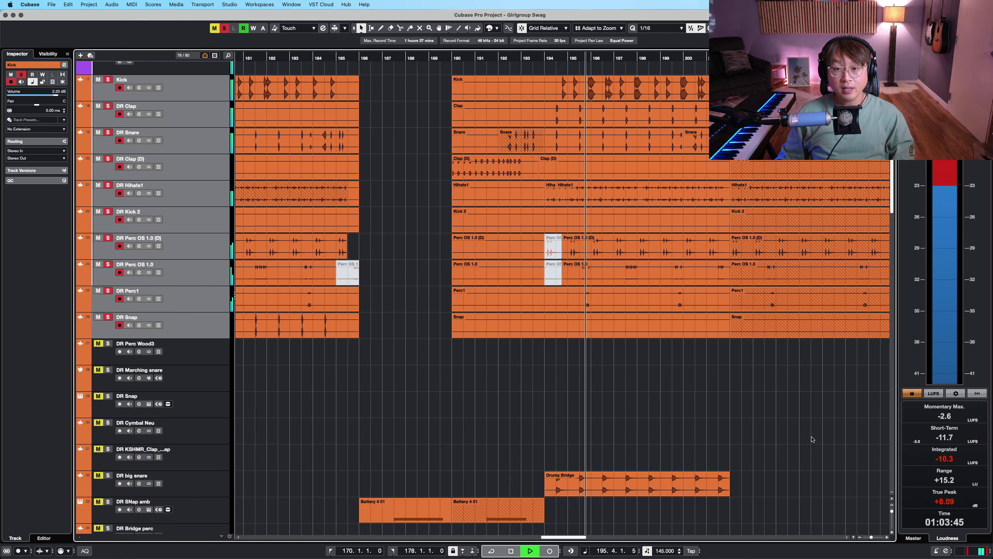
pyautogui.moveTo(814, 437); pyautogui.dragTo(686, 413)
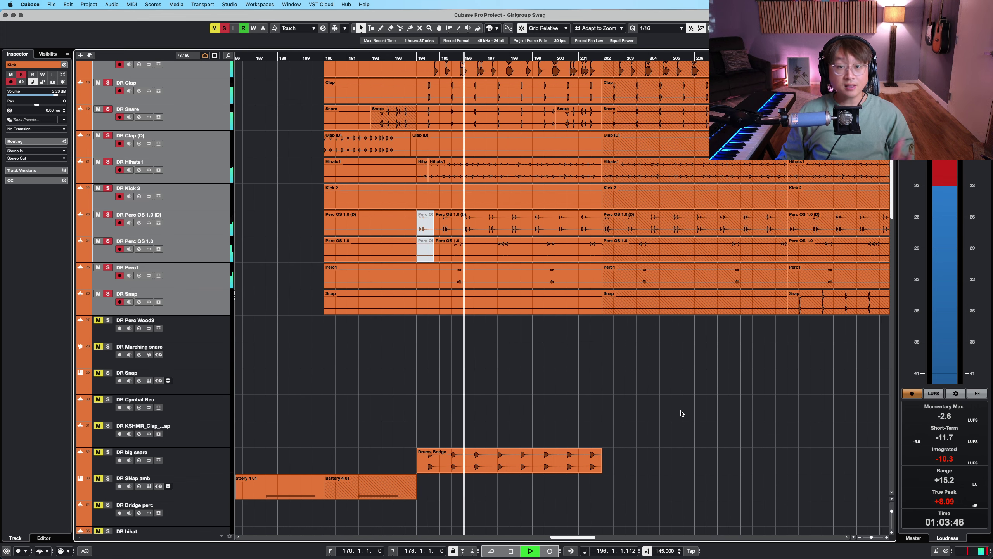
pyautogui.press('space')
# Add the DR big snare track to the soloed drums and start playback from bar 198
pyautogui.click(172, 466)
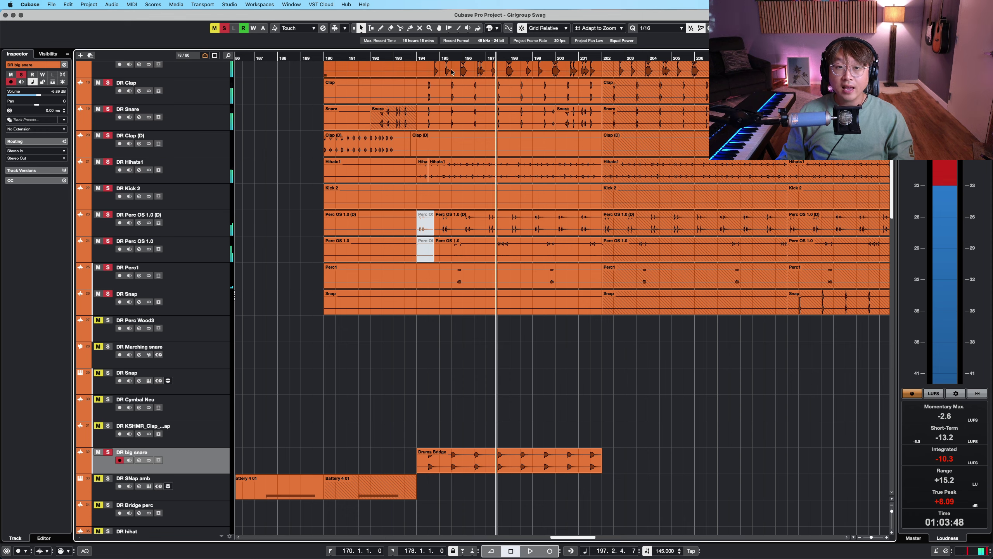
pyautogui.click(507, 57)
pyautogui.scroll(-1, 612, 407)
pyautogui.press('space')
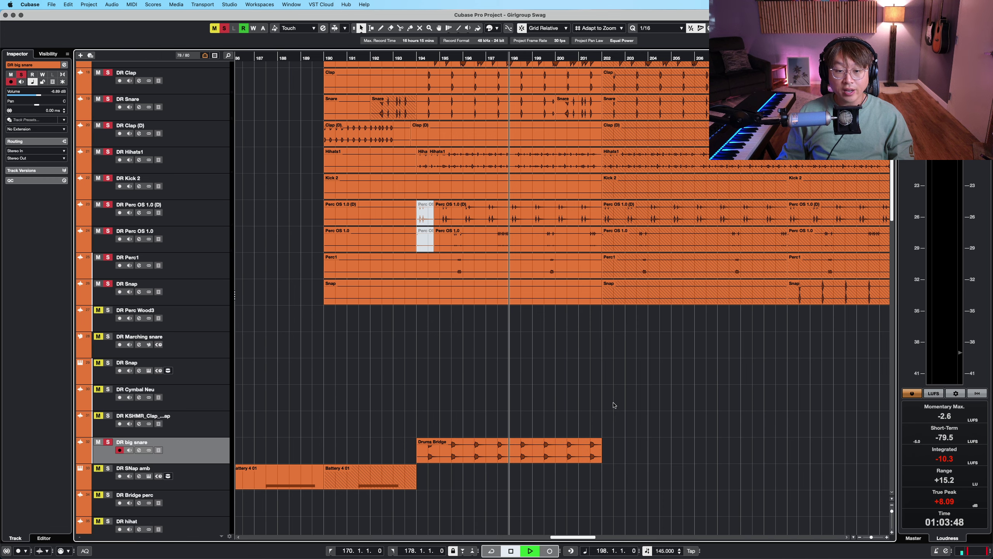
# Listen to the soloed drums with the big snare from bar 198 and examine the drum clips around bars 194 to 201
pyautogui.press('h')
pyautogui.press('h')
pyautogui.press('h')
pyautogui.press('h')
pyautogui.press('h')
pyautogui.press('g')
pyautogui.hscroll(3, 529, 390)
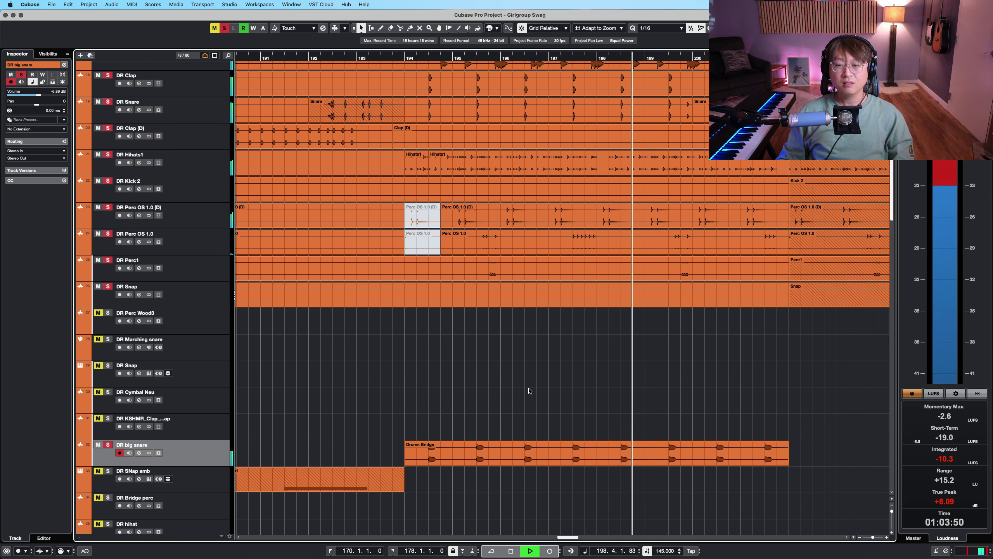
pyautogui.hscroll(2, 529, 390)
pyautogui.hotkey('shift', 'h')
pyautogui.hotkey('shift', 'h')
pyautogui.scroll(-4, 464, 375)
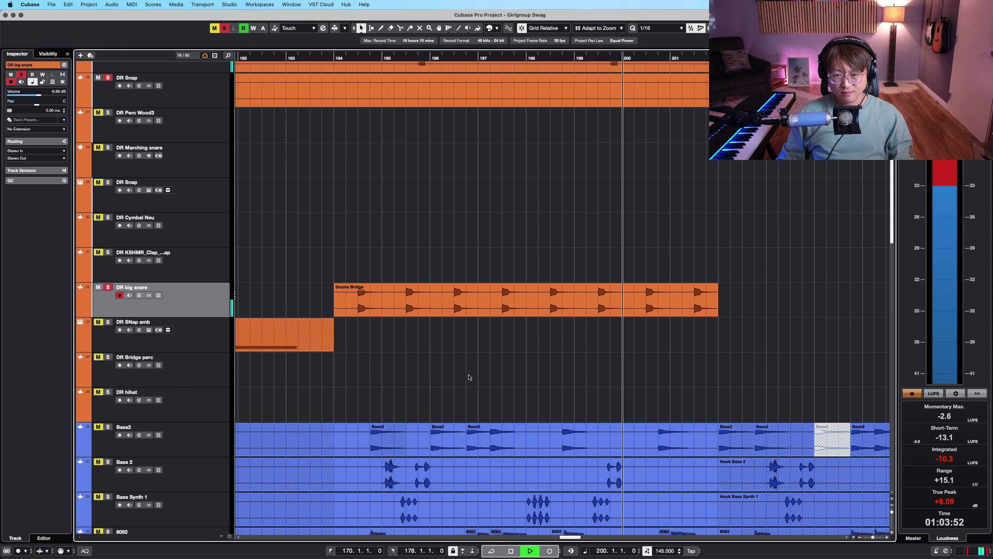
pyautogui.scroll(1, 439, 252)
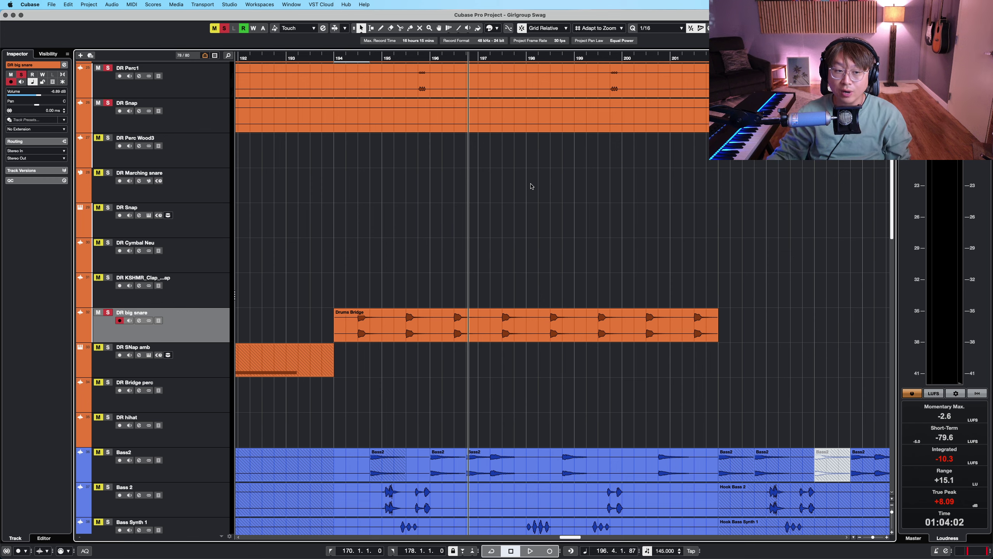
pyautogui.scroll(10, 531, 186)
pyautogui.scroll(-8, 544, 259)
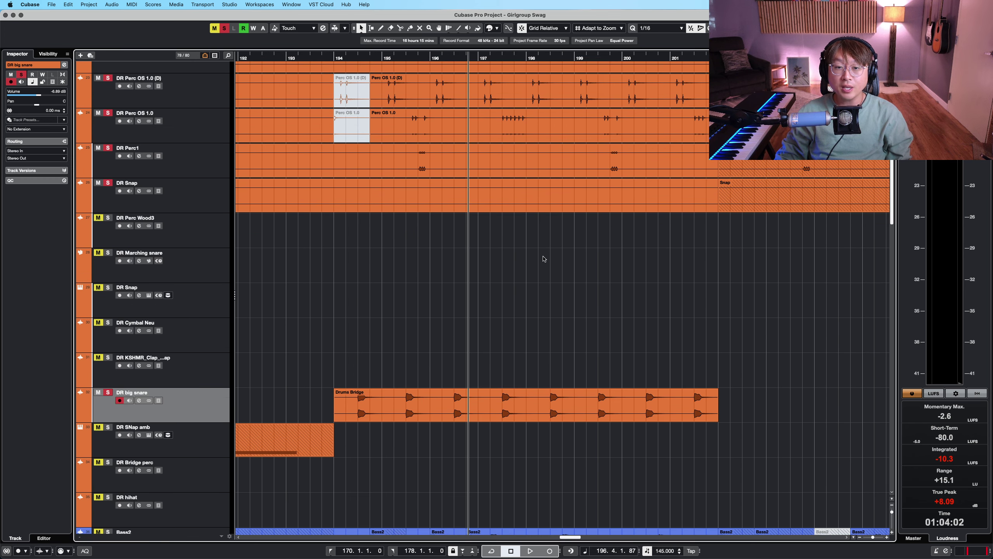
pyautogui.scroll(-3, 544, 259)
# Select the bass tracks from Bass2 through Bass pre and add them to the soloed drums
pyautogui.click(210, 151)
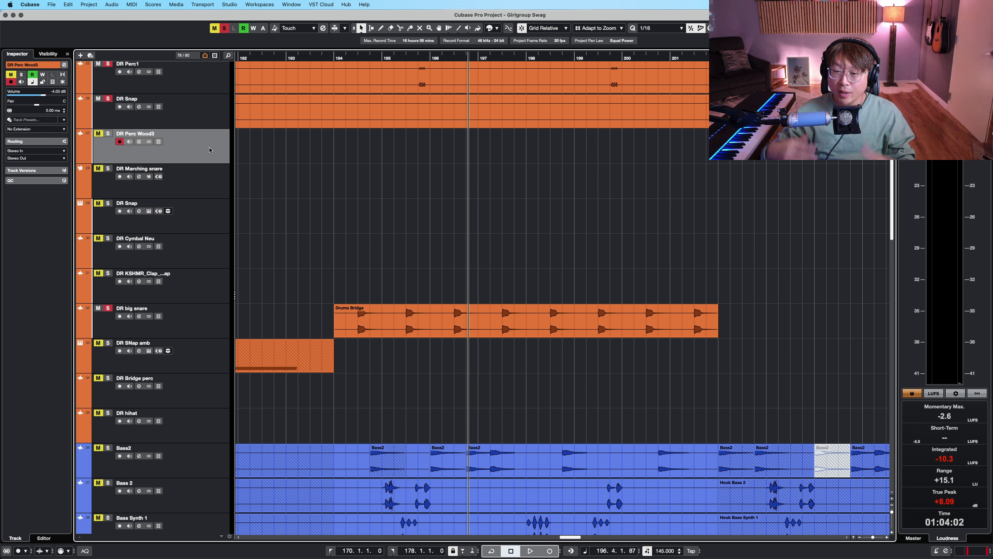
pyautogui.scroll(-5, 188, 227)
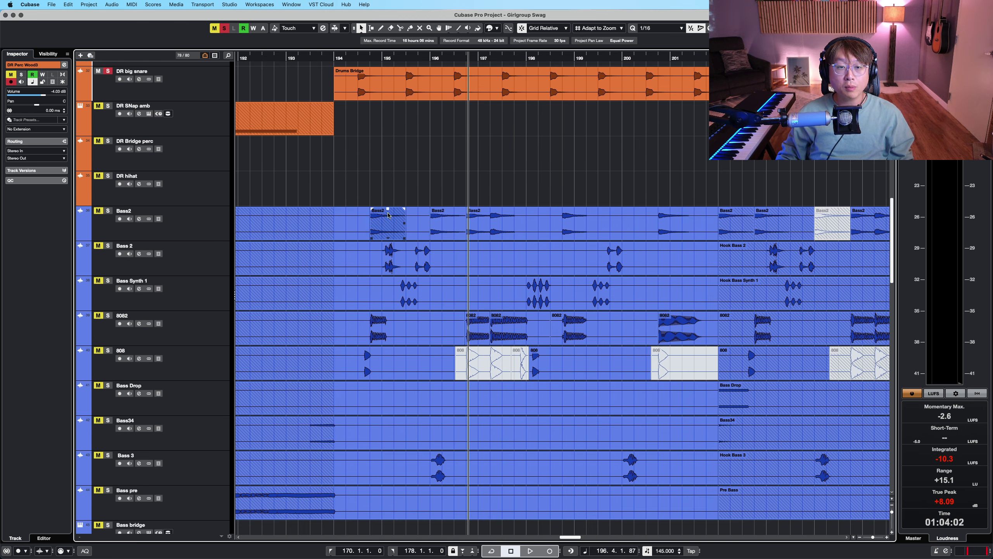
pyautogui.click(189, 226)
pyautogui.keyDown('shift'); pyautogui.click(203, 496); pyautogui.keyUp('shift')
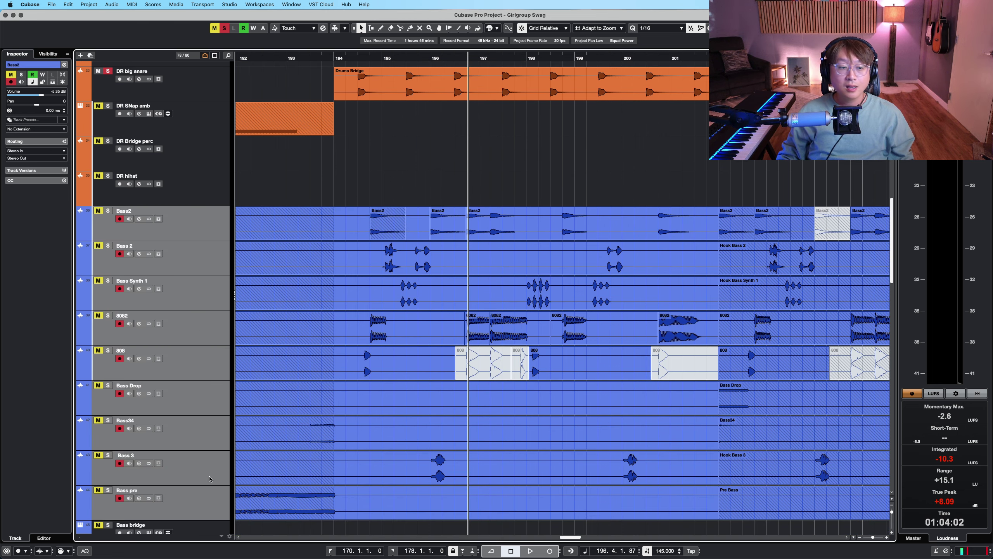
pyautogui.press('s')
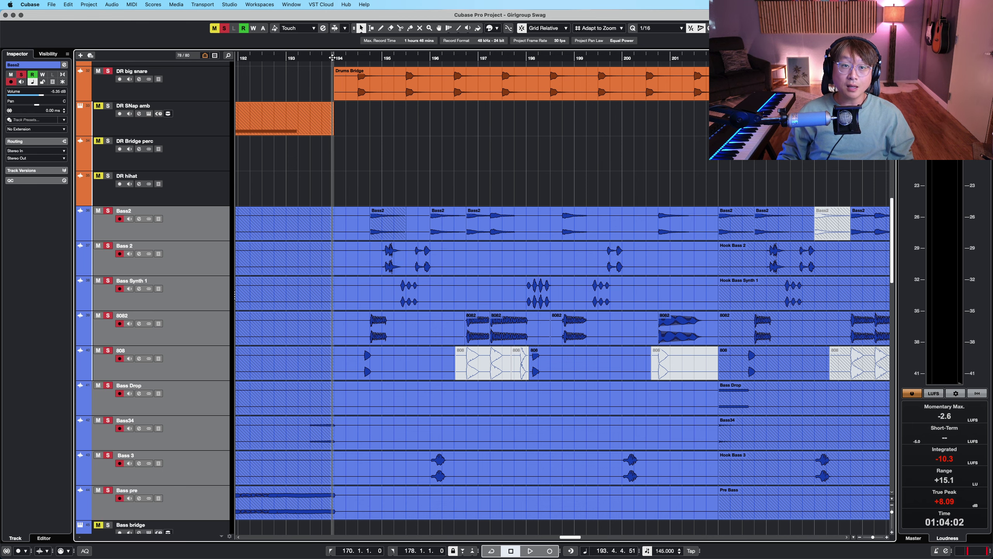
# Listen to the soloed drums and bass together from bar 194
pyautogui.scroll(-2, 518, 166)
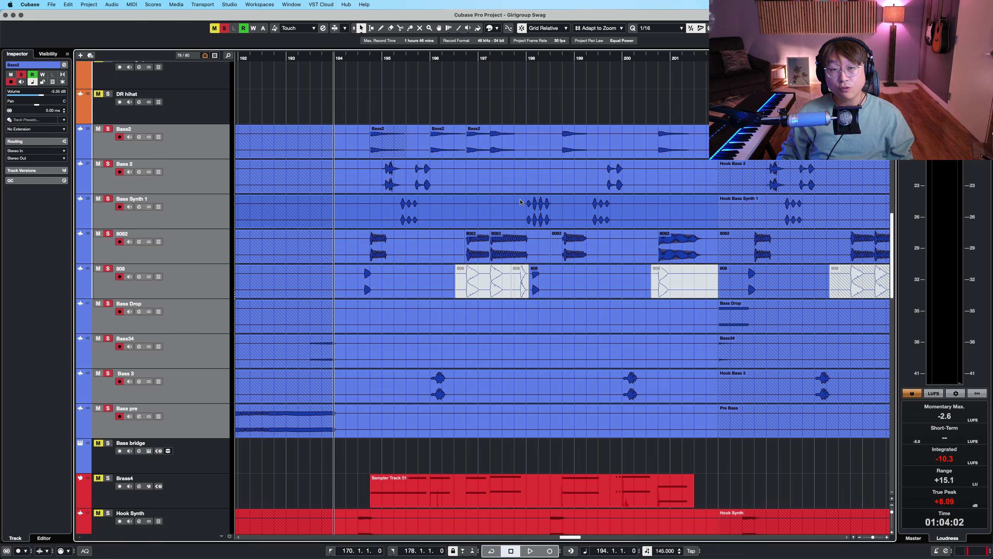
pyautogui.scroll(1, 543, 129)
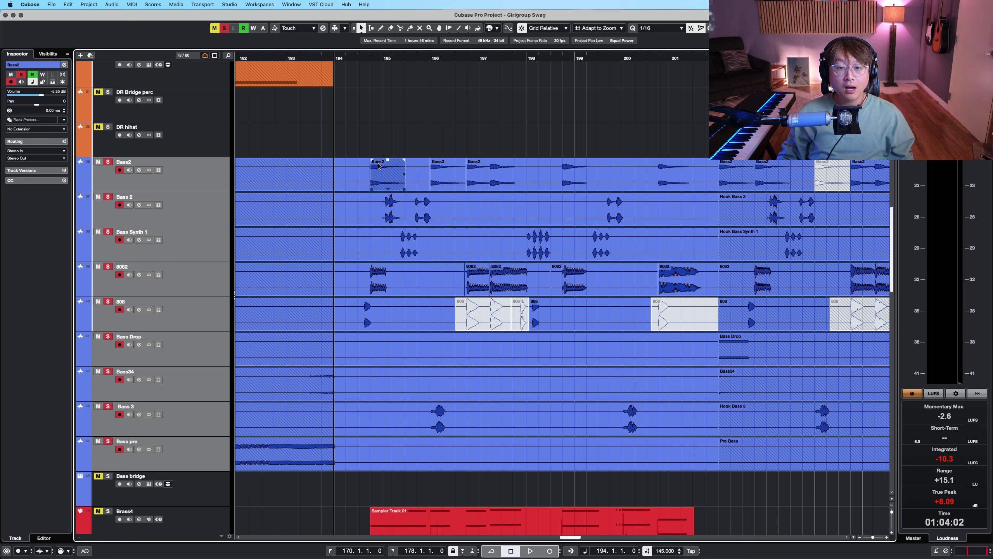
pyautogui.click(385, 208)
pyautogui.press('space')
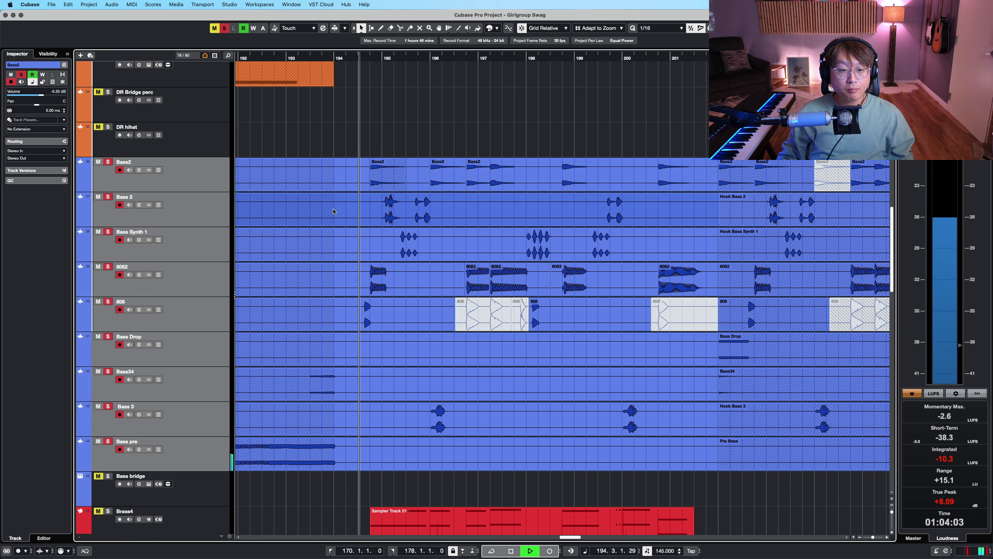
pyautogui.scroll(2, 333, 211)
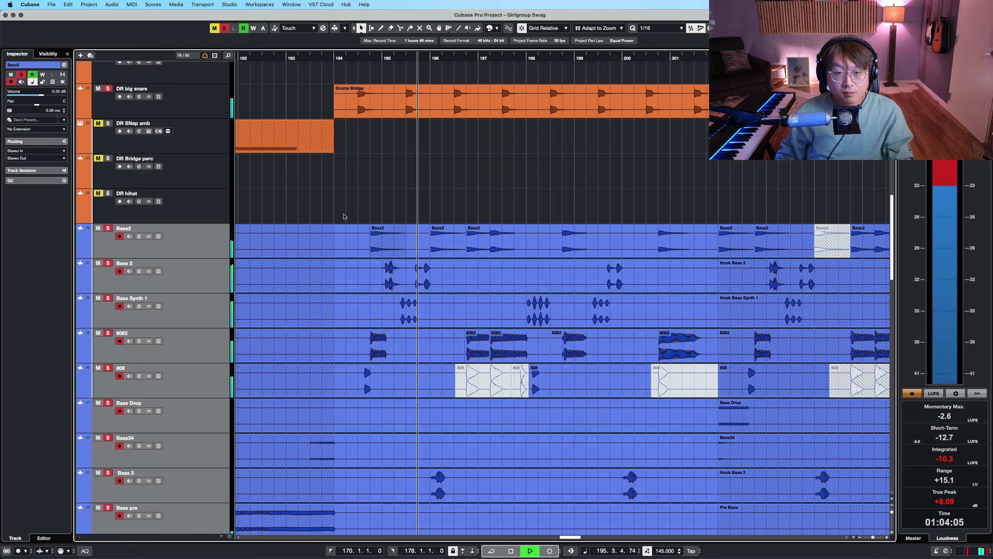
pyautogui.scroll(-1, 343, 216)
pyautogui.scroll(-1, 344, 216)
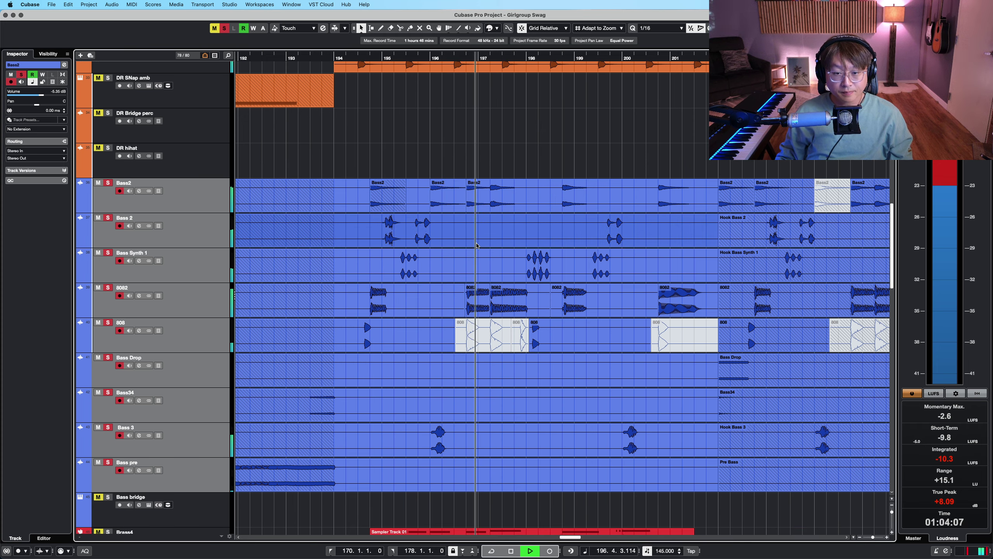
pyautogui.click(592, 309)
# Add the Brass4 track to the solo group, listen from bar 194, and stop in bar 201
pyautogui.scroll(-6, 597, 311)
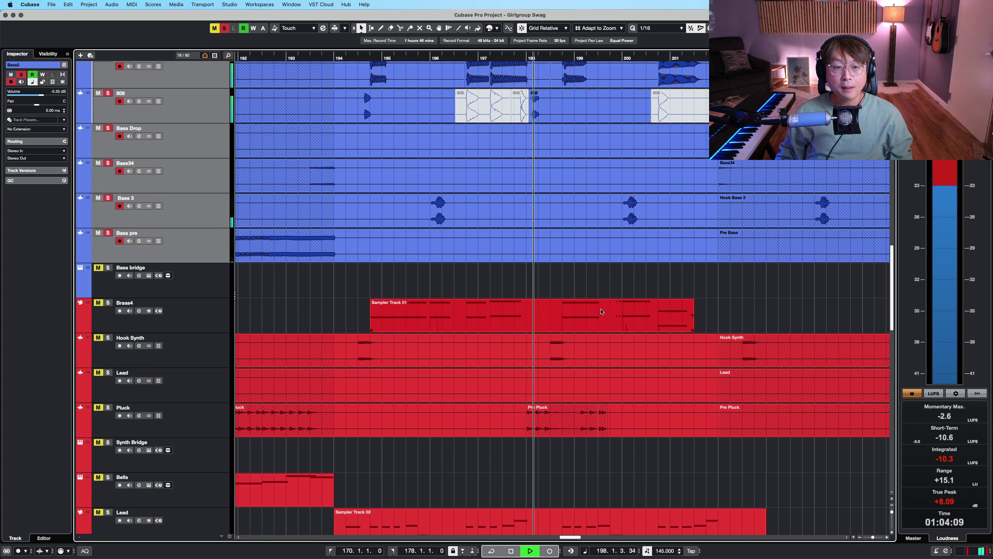
pyautogui.scroll(-4, 602, 312)
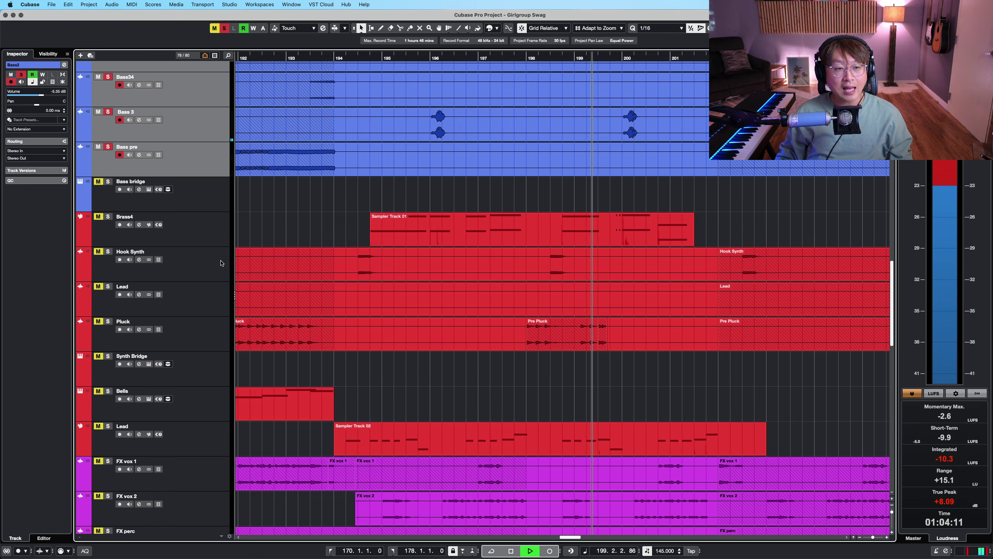
pyautogui.click(200, 222)
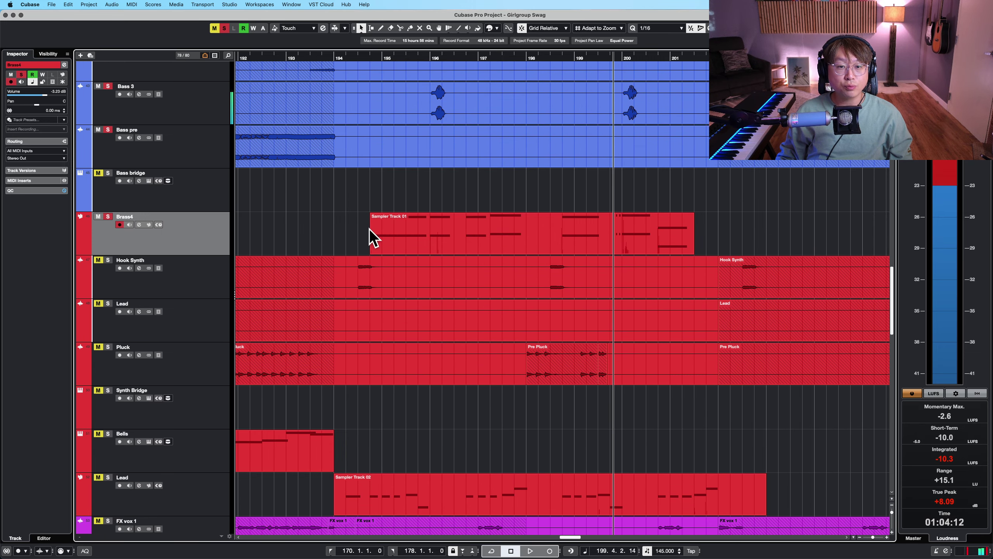
pyautogui.click(334, 57)
pyautogui.press('space')
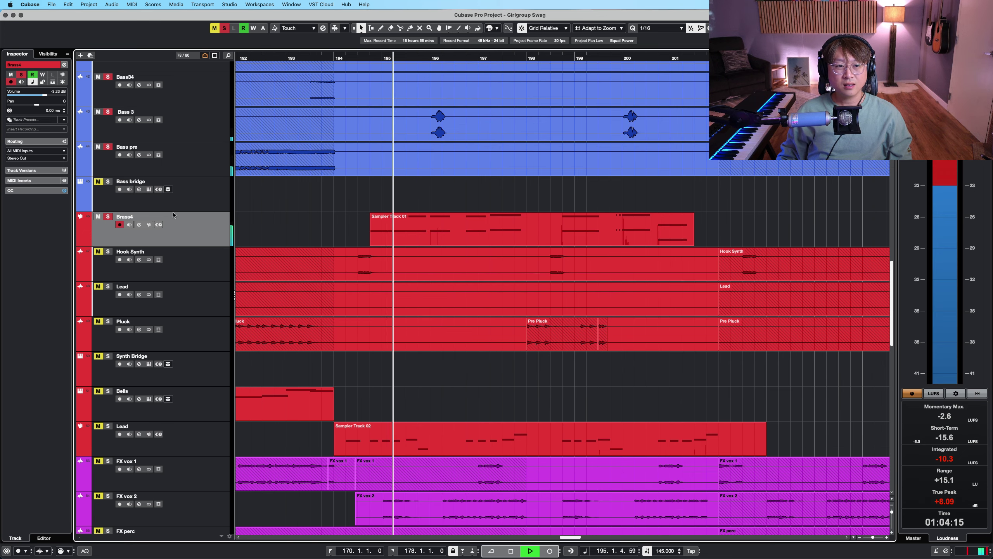
pyautogui.hotkey('shift', 'h')
pyautogui.hotkey('shift', 'h')
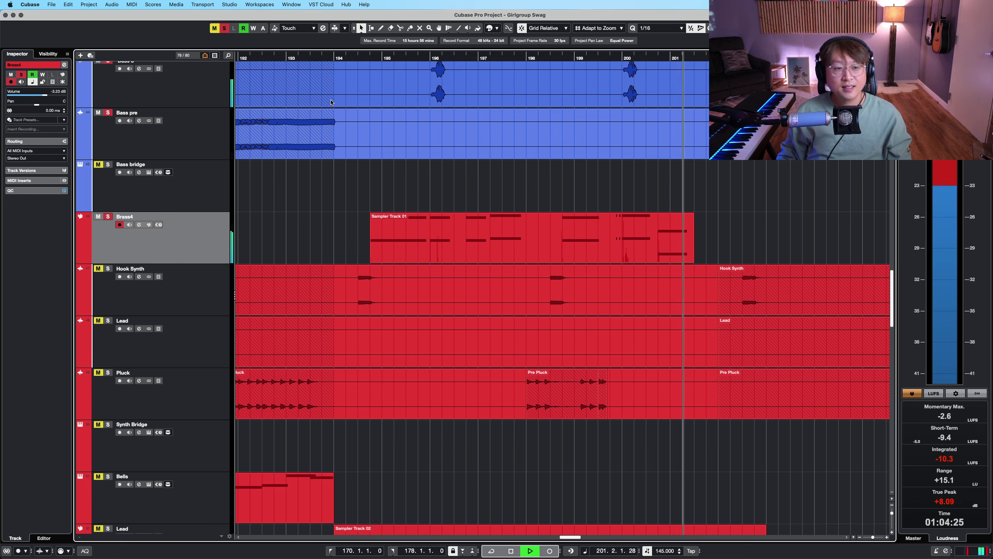
pyautogui.press('space')
# Select the tracks from Hook Synth through FX hit3 and add them to the solo group
pyautogui.click(208, 289)
pyautogui.scroll(-7, 221, 411)
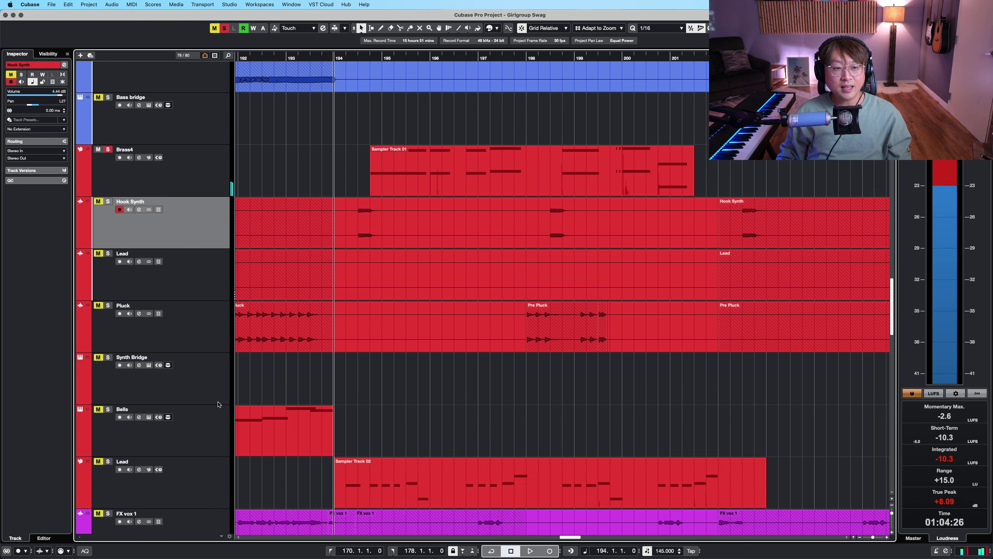
pyautogui.scroll(-5, 221, 411)
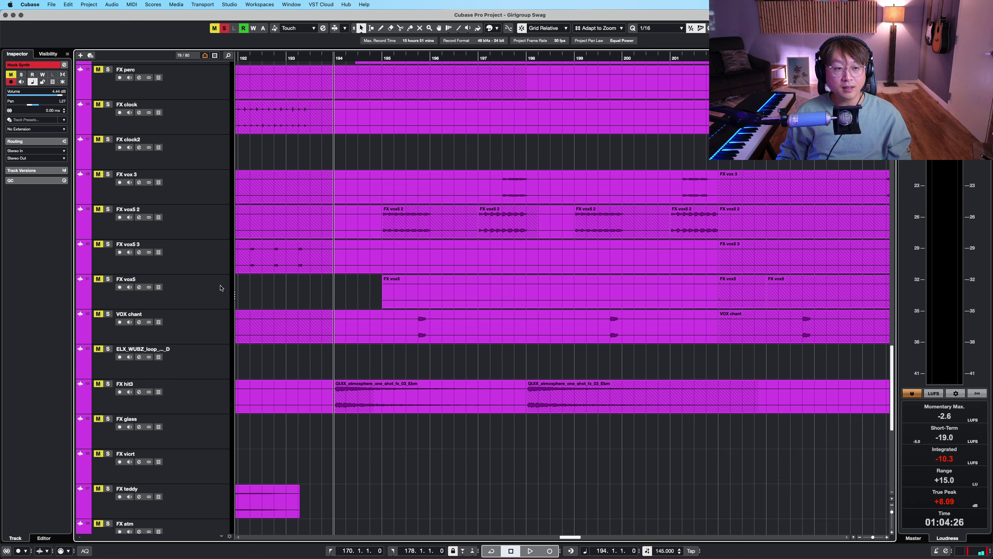
pyautogui.scroll(10, 389, 202)
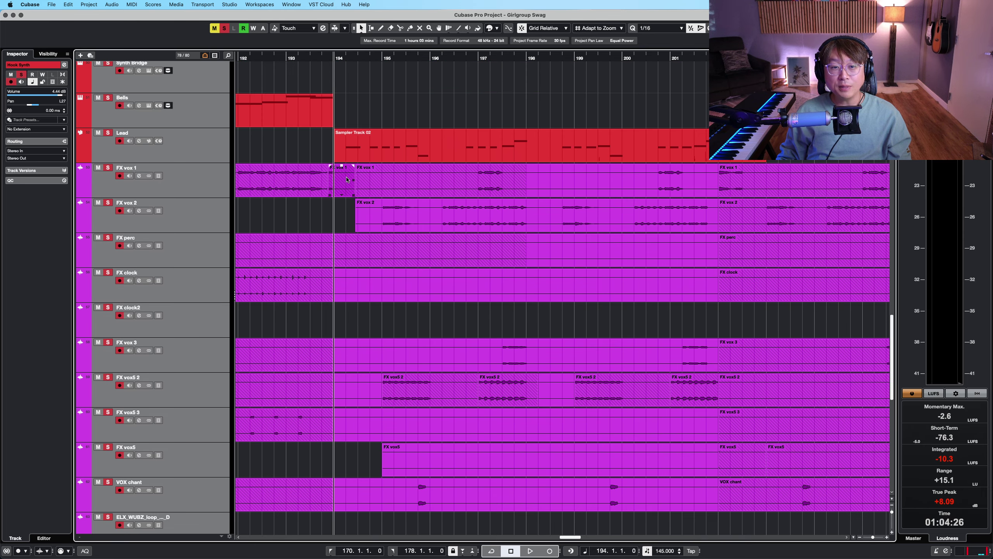
pyautogui.scroll(1, 407, 228)
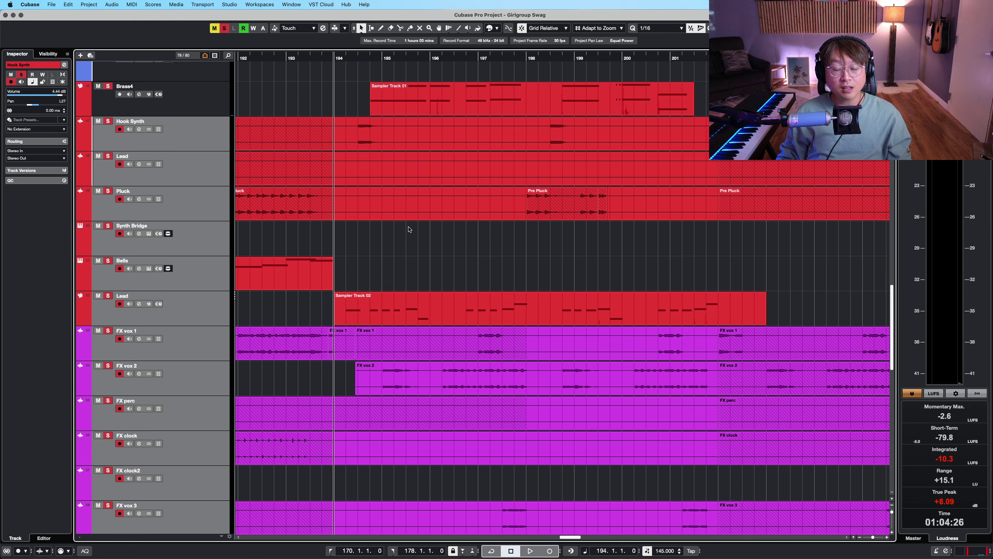
# Listen to the drums, bass, brass, synths and FX together from bar 194 while examining the FX clips, and stop playback
pyautogui.scroll(-10, 414, 239)
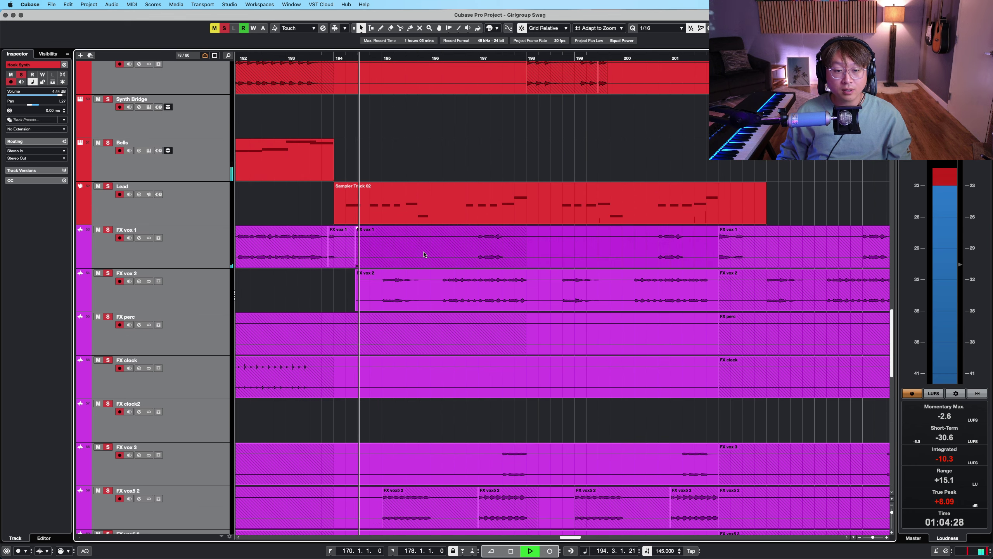
pyautogui.scroll(-15, 424, 252)
pyautogui.hotkey('shift', 'h')
pyautogui.hotkey('shift', 'h')
pyautogui.scroll(-2, 443, 284)
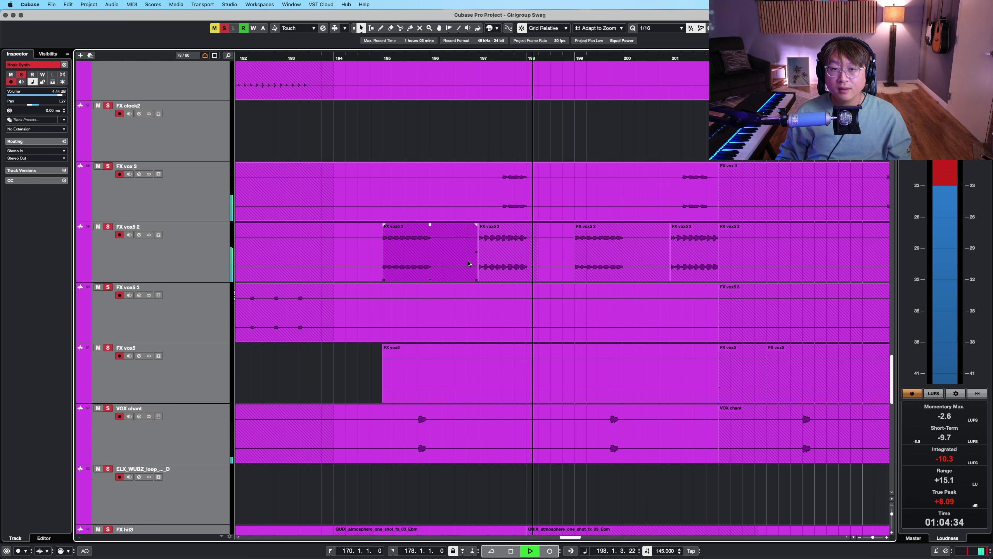
pyautogui.hotkey('shift', 'g')
pyautogui.hotkey('shift', 'g')
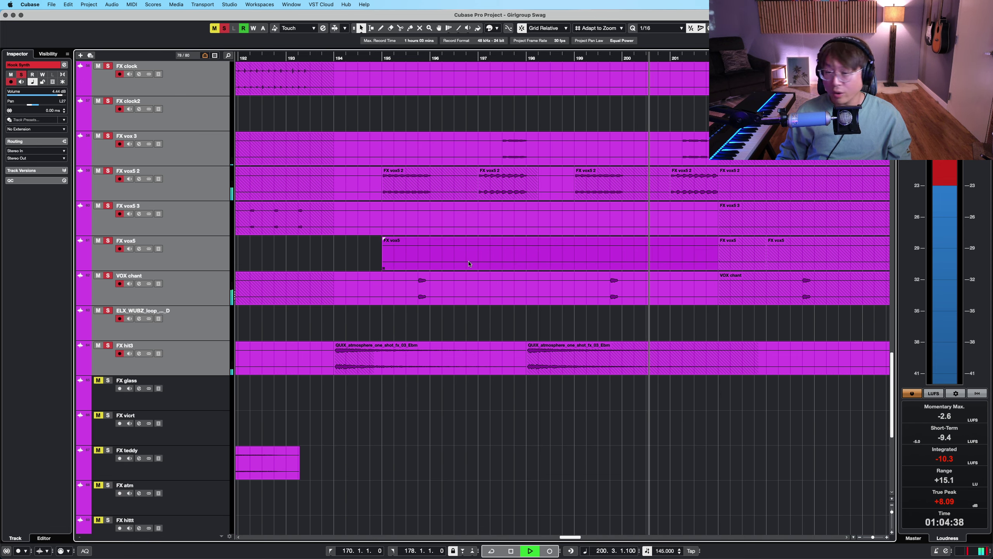
pyautogui.scroll(-2, 414, 231)
pyautogui.scroll(-2, 414, 231)
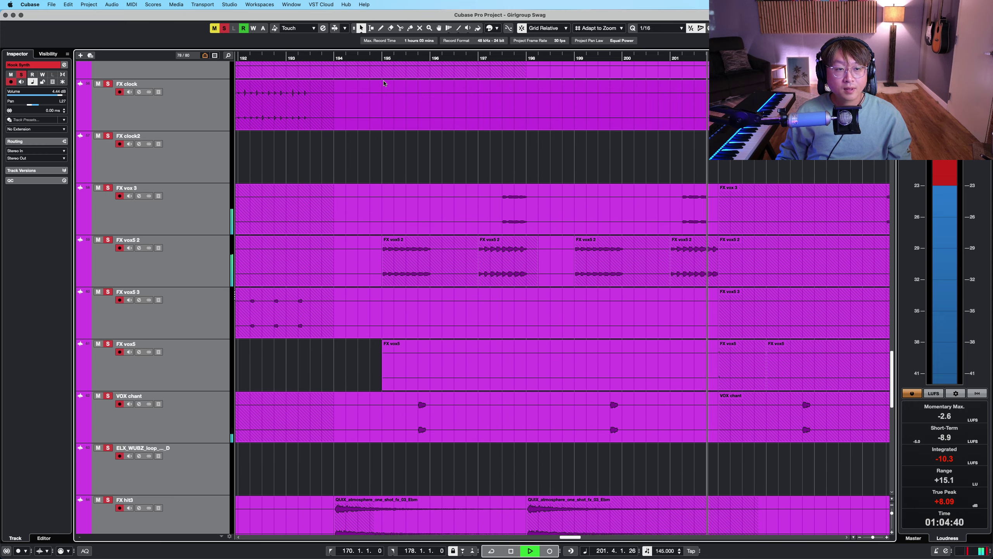
pyautogui.press('space')
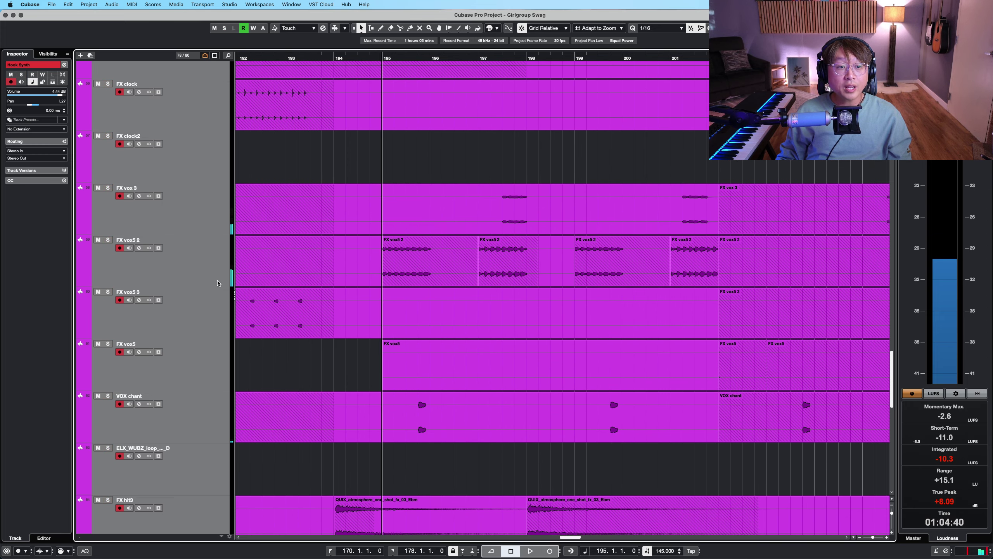
# Solo only the FX vox5 2 track, listen to it from bar 195, and stop in bar 199
pyautogui.click(218, 283)
pyautogui.press('s')
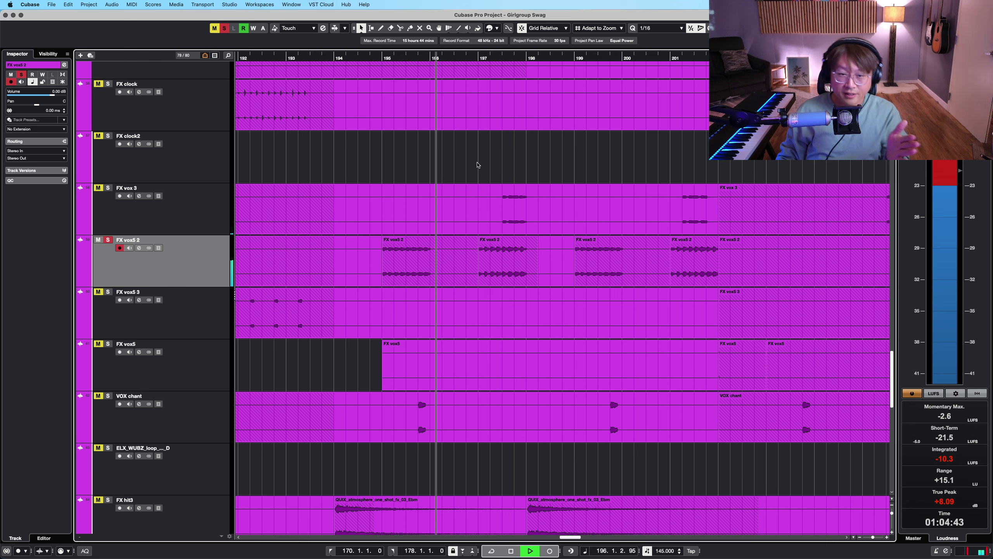
pyautogui.scroll(-1, 518, 205)
pyautogui.scroll(-2, 517, 205)
pyautogui.hscroll(3, 517, 204)
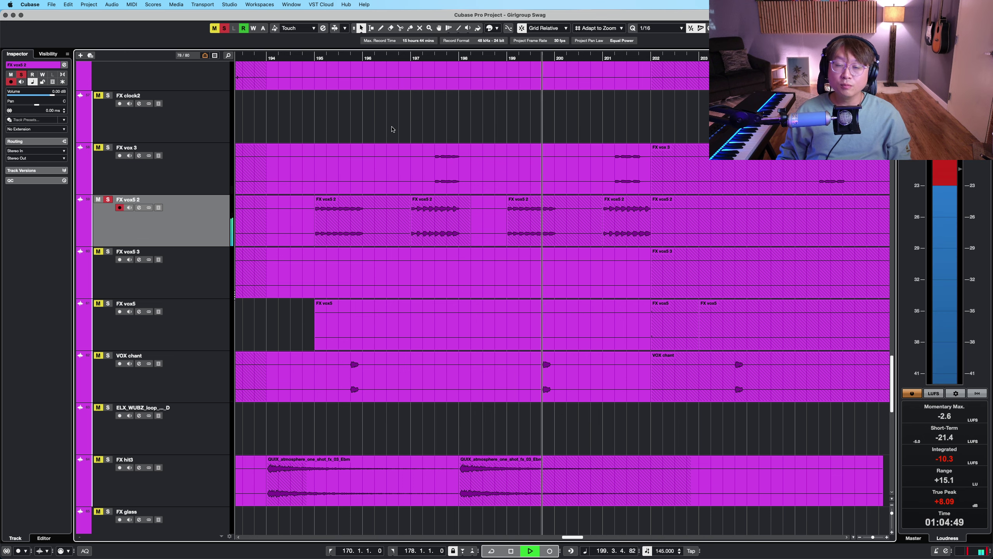
pyautogui.press('space')
# Replace the FX vox5 2 solo with the FX vox 3 track and play it from bar 197
pyautogui.press('s')
pyautogui.click(187, 181)
pyautogui.hotkey('shift', 'g')
pyautogui.scroll(1, 333, 168)
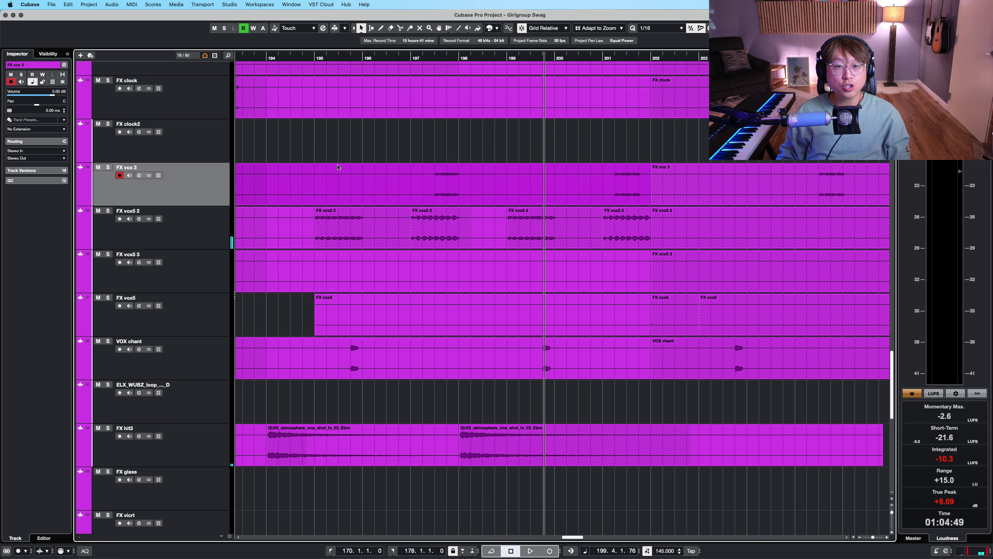
pyautogui.press('s')
pyautogui.click(418, 58)
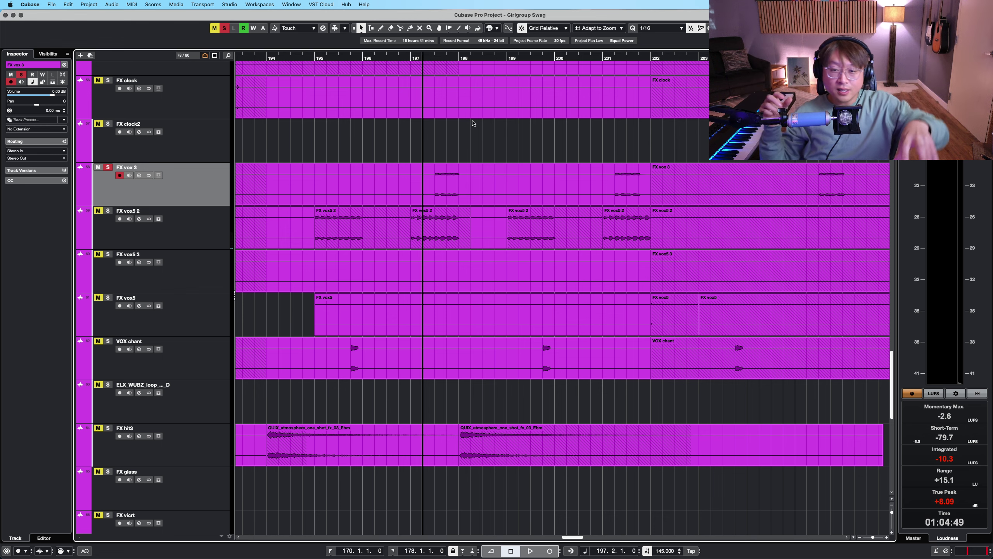
pyautogui.press('space')
pyautogui.scroll(2, 469, 126)
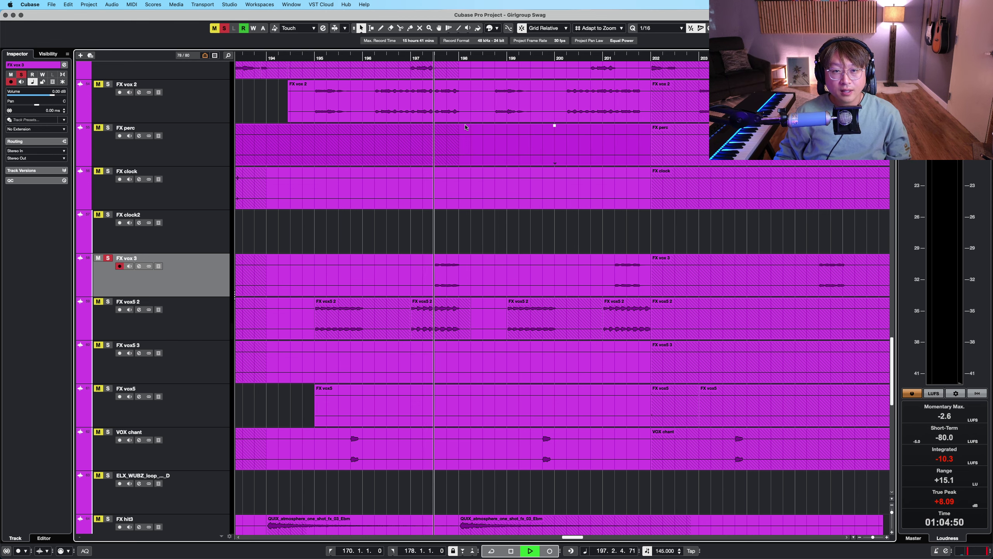
# Add the FX vox5 2 and FX vox 2 tracks to the soloed FX vox 3 during playback
pyautogui.click(202, 319)
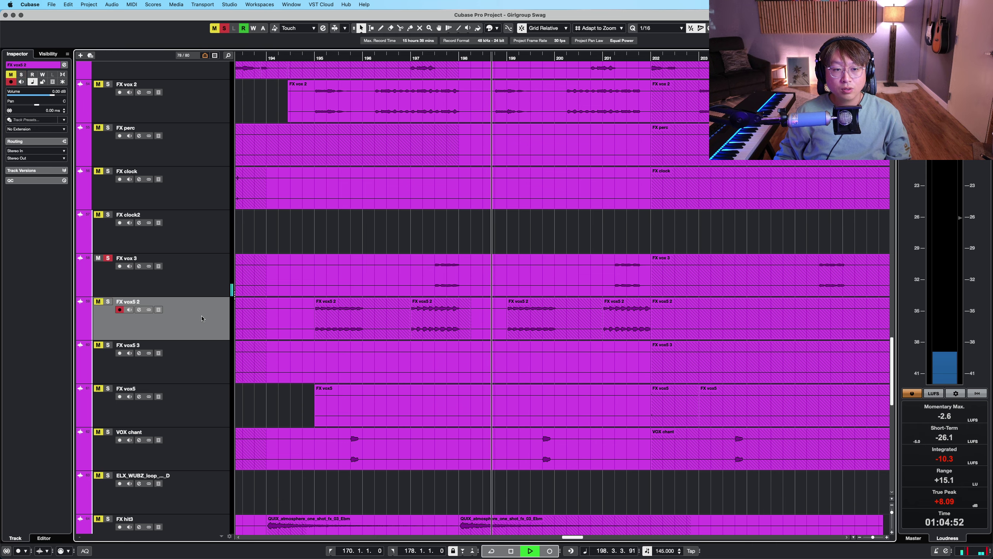
pyautogui.scroll(1, 250, 235)
pyautogui.click(282, 152)
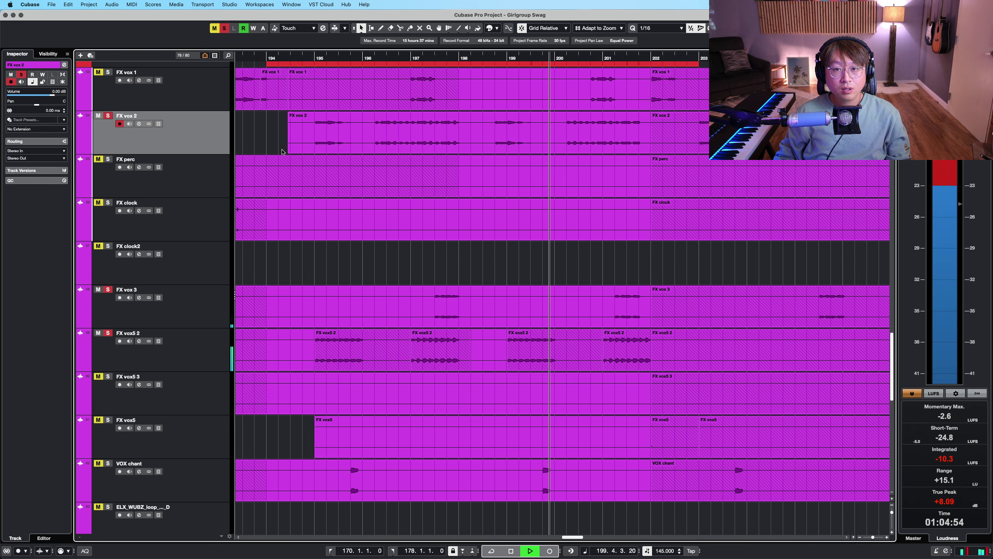
pyautogui.scroll(1, 200, 101)
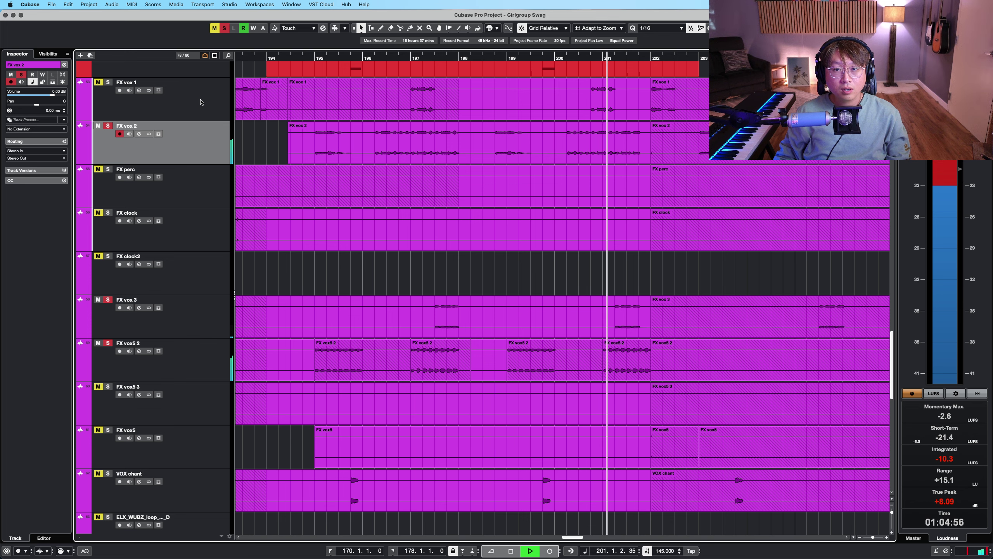
# Replace the current solos with the tracks from FX vox 1 through FX hit3 and play them from bar 194
pyautogui.click(226, 29)
pyautogui.click(195, 102)
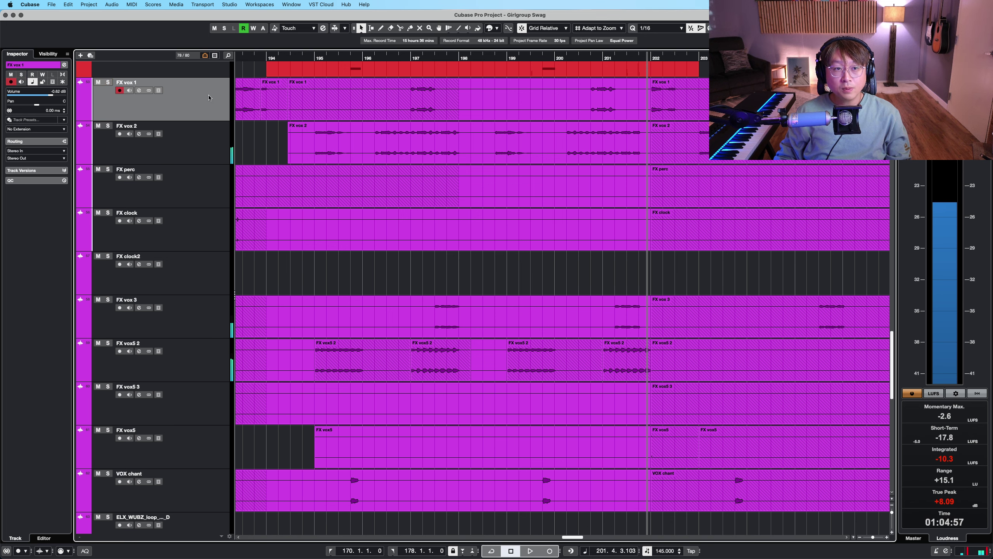
pyautogui.scroll(-4, 182, 281)
pyautogui.keyDown('shift'); pyautogui.click(203, 420); pyautogui.keyUp('shift')
pyautogui.press('s')
pyautogui.scroll(7, 211, 274)
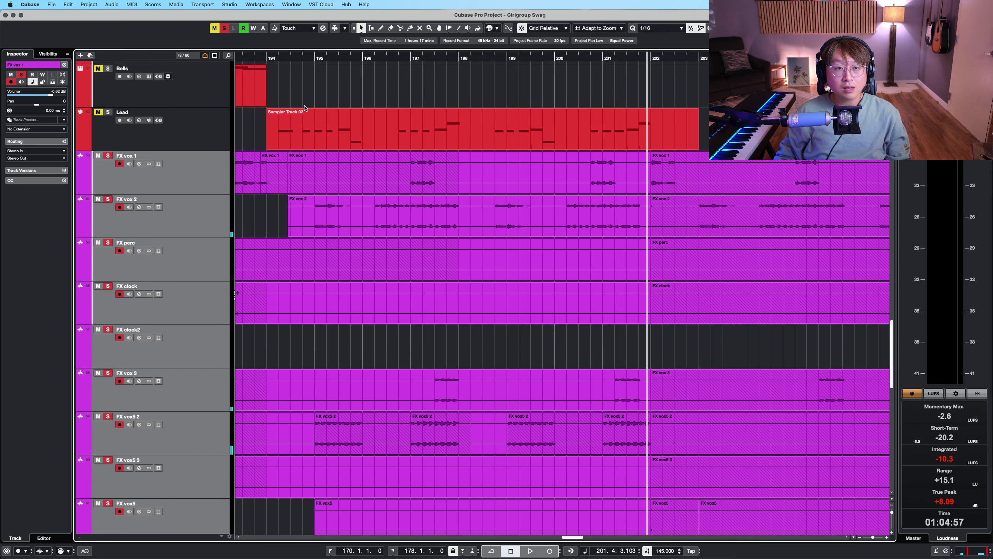
pyautogui.click(262, 58)
pyautogui.click(337, 92)
pyautogui.hotkey('shift', 'g')
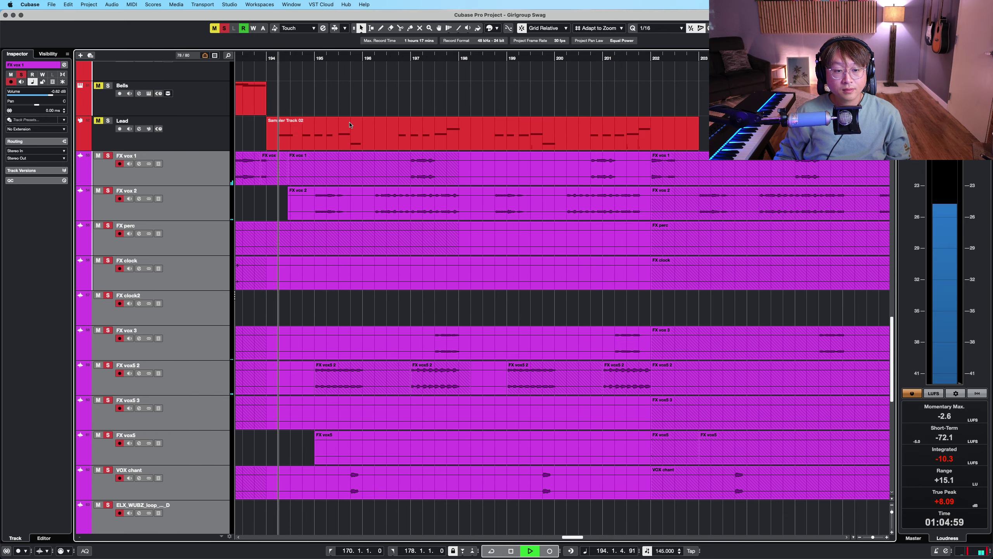
# Listen to the soloed FX tracks through bar 204 while examining their clips, stop playback and clear all solos
pyautogui.scroll(-2, 383, 193)
pyautogui.scroll(-1, 387, 200)
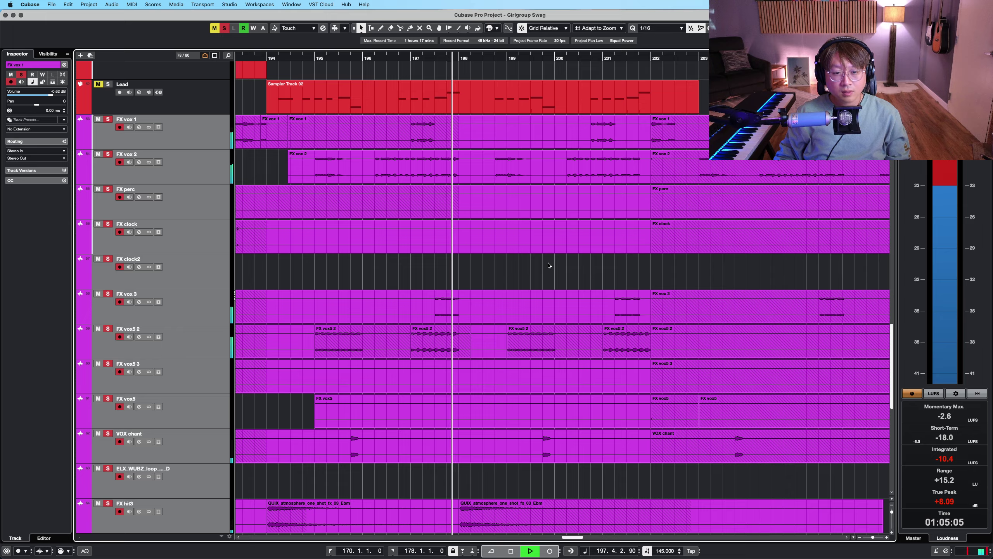
pyautogui.hscroll(3, 484, 244)
pyautogui.scroll(-1, 483, 244)
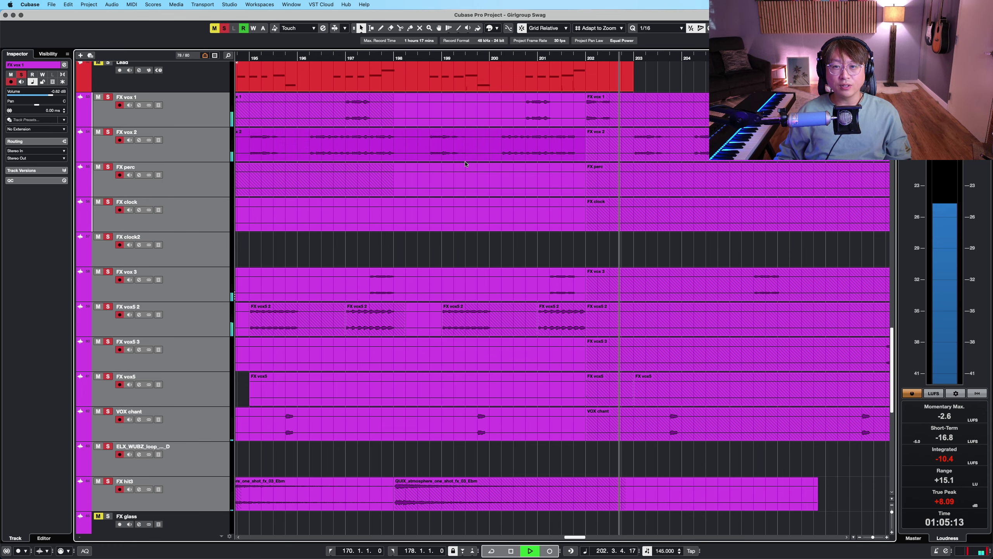
pyautogui.press('g')
pyautogui.hotkey('shift', 'g')
pyautogui.hotkey('shift', 'h')
pyautogui.press('g')
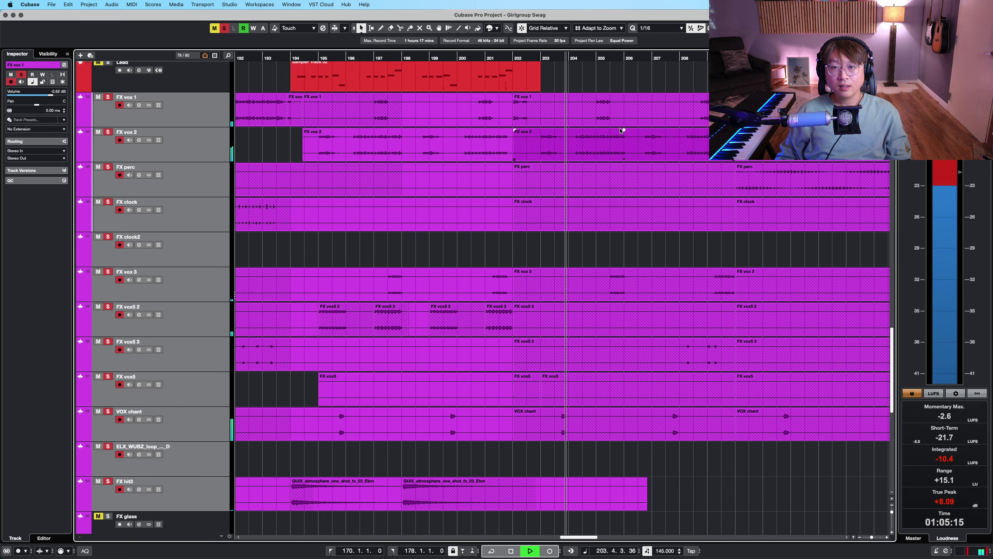
pyautogui.hotkey('shift', 'g')
pyautogui.press('g')
pyautogui.press('space')
pyautogui.click(221, 30)
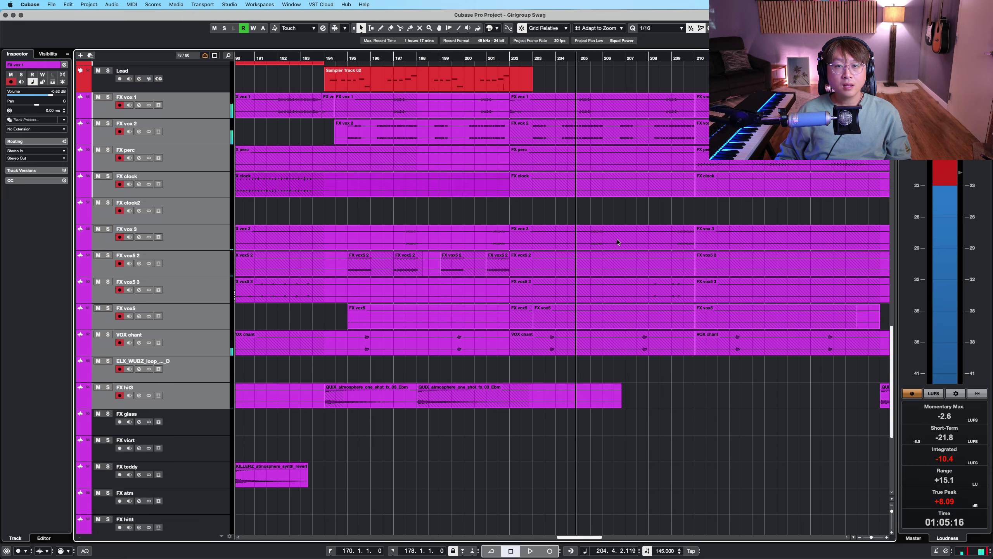
# Examine the arrangement of the drum, bass, synth and FX tracks from bar 206 onward
pyautogui.press('g')
pyautogui.hotkey('shift', 'g')
pyautogui.hotkey('shift', 'g')
pyautogui.hotkey('shift', 'h')
pyautogui.hscroll(10, 642, 383)
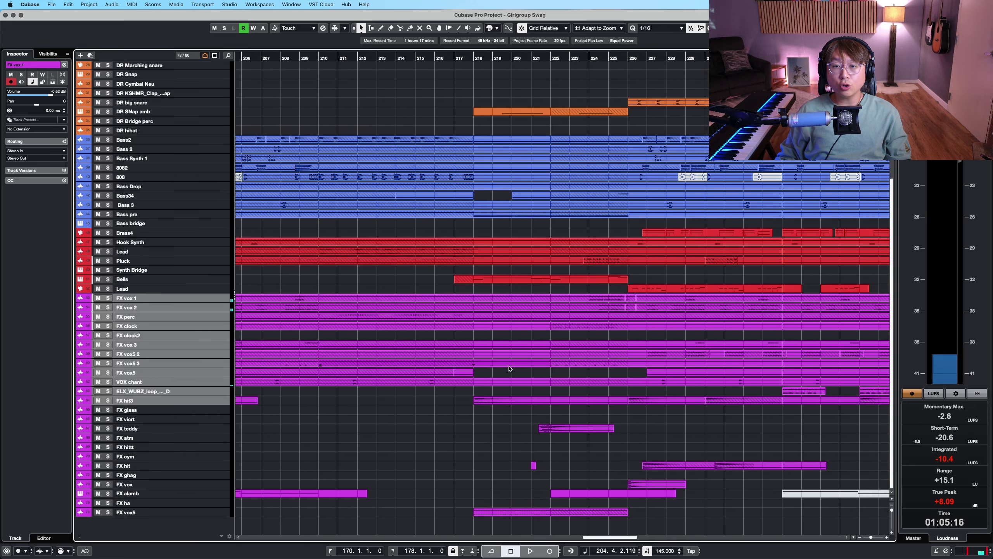
pyautogui.hotkey('shift', 'h')
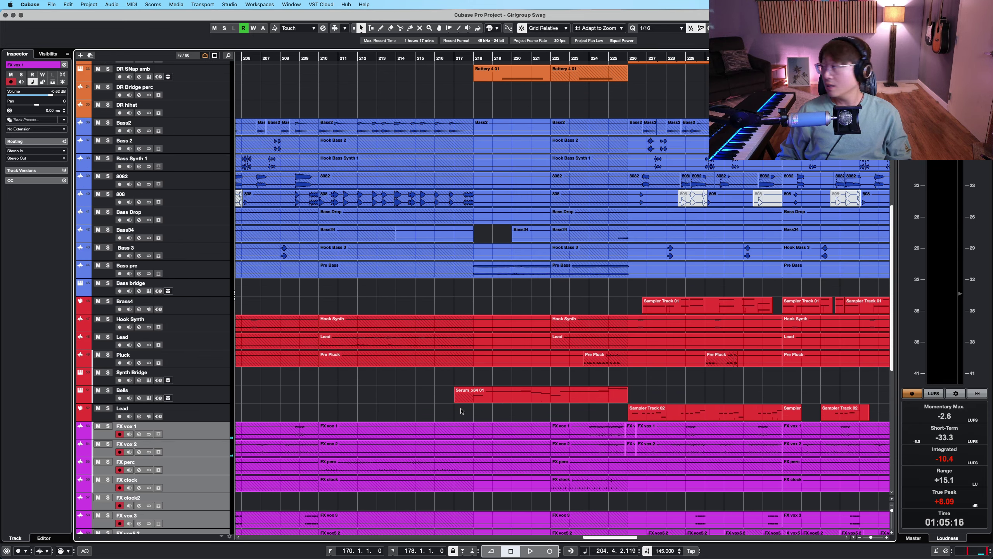
pyautogui.scroll(10, 462, 410)
pyautogui.scroll(-7, 466, 405)
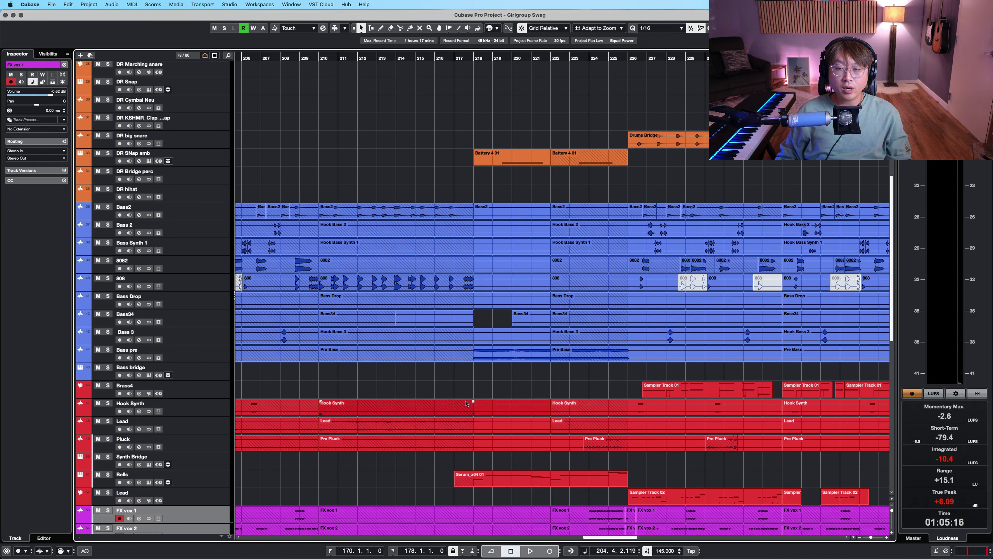
pyautogui.scroll(10, 465, 403)
# Find the following drop in the overall arrangement and play the full mix from bar 233
pyautogui.press('g')
pyautogui.press('g')
pyautogui.press('g')
pyautogui.press('g')
pyautogui.press('g')
pyautogui.press('g')
pyautogui.press('g')
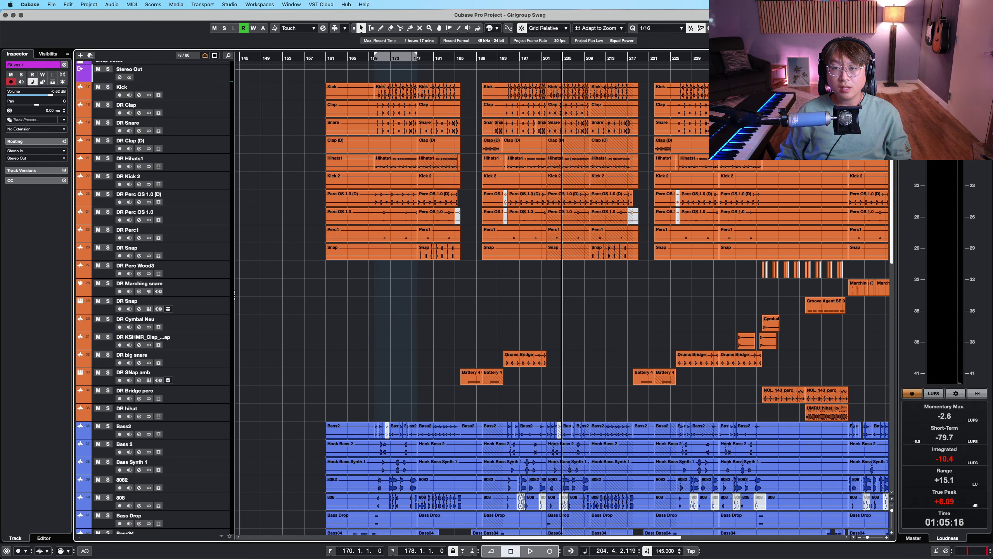
pyautogui.click(736, 328)
pyautogui.scroll(-6, 736, 328)
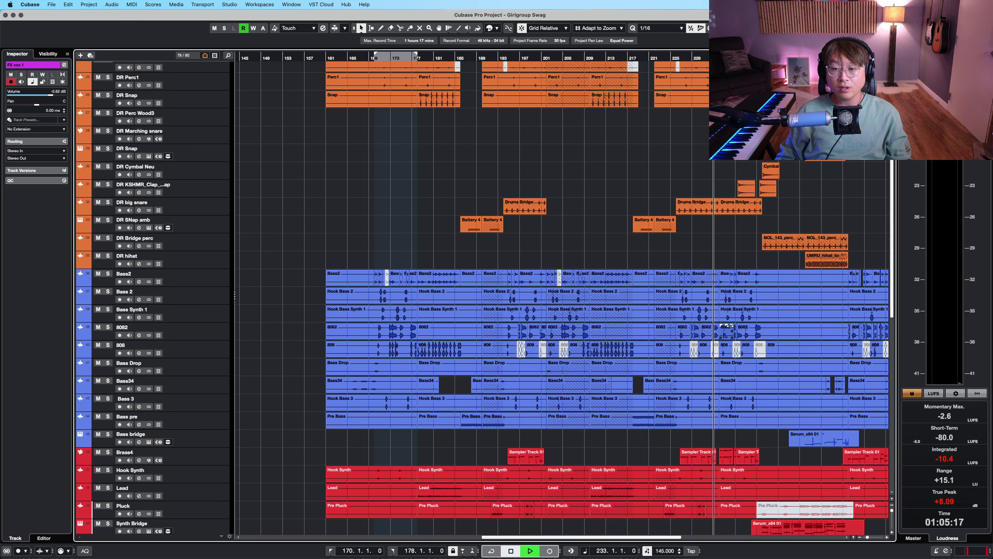
pyautogui.hscroll(5, 695, 272)
pyautogui.press('h')
pyautogui.press('h')
pyautogui.press('h')
pyautogui.press('h')
pyautogui.press('h')
pyautogui.press('h')
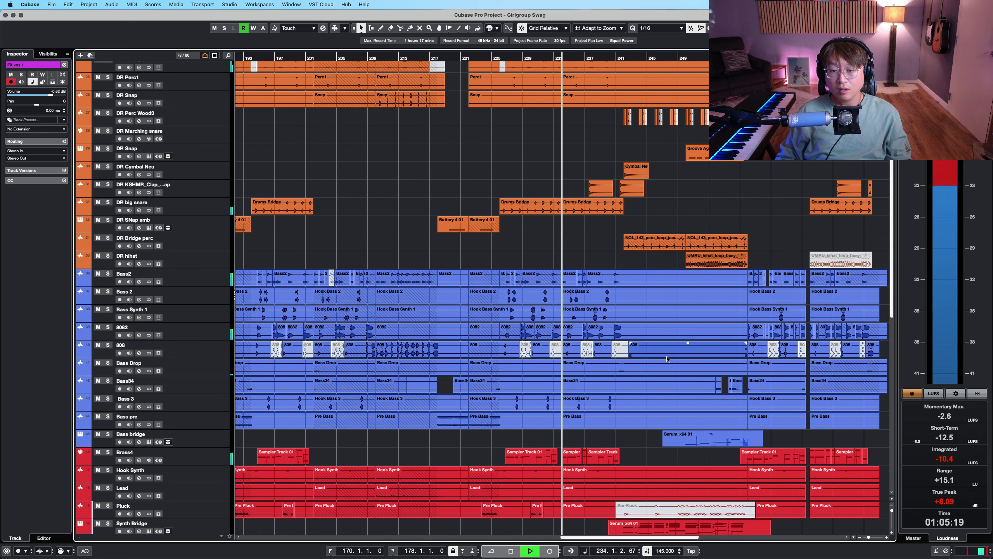
# Select the ELX_WUBZ loop clips starting at bar 234 and set the locators to span them
pyautogui.scroll(-8, 653, 383)
pyautogui.scroll(-6, 655, 383)
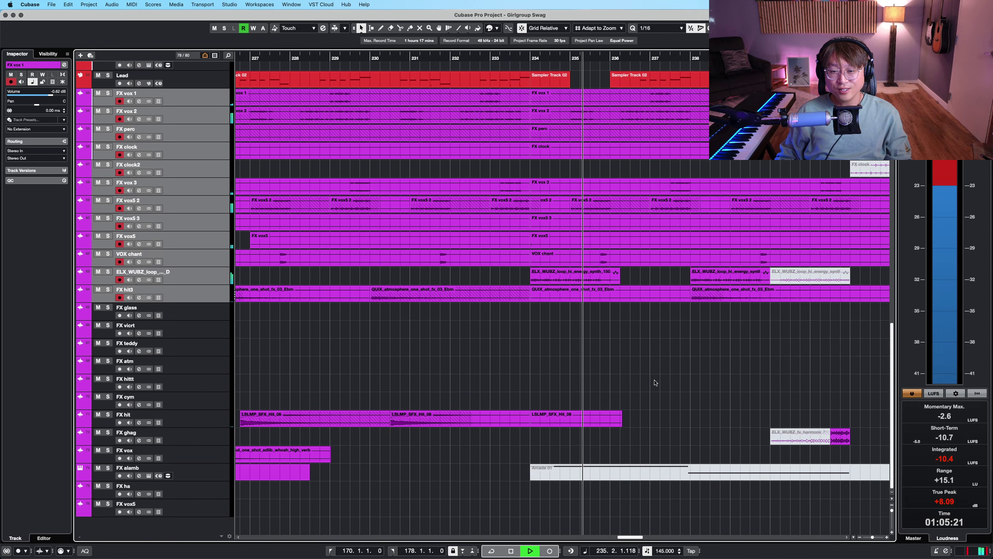
pyautogui.hotkey('shift', 'h')
pyautogui.scroll(-6, 517, 171)
pyautogui.moveTo(511, 156); pyautogui.dragTo(809, 165)
pyautogui.press('p')
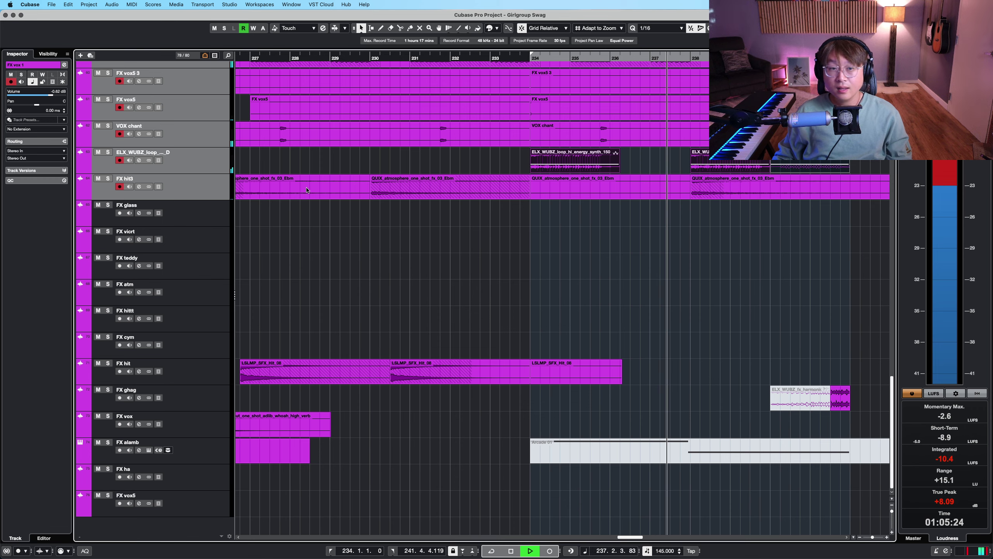
# Select the ELX_WUBZ loop track and examine its clips between bars 234 and 241 during playback
pyautogui.click(199, 159)
pyautogui.hotkey('shift', 'h')
pyautogui.hotkey('shift', 'h')
pyautogui.scroll(3, 831, 200)
pyautogui.press('h')
pyautogui.hotkey('shift', 'h')
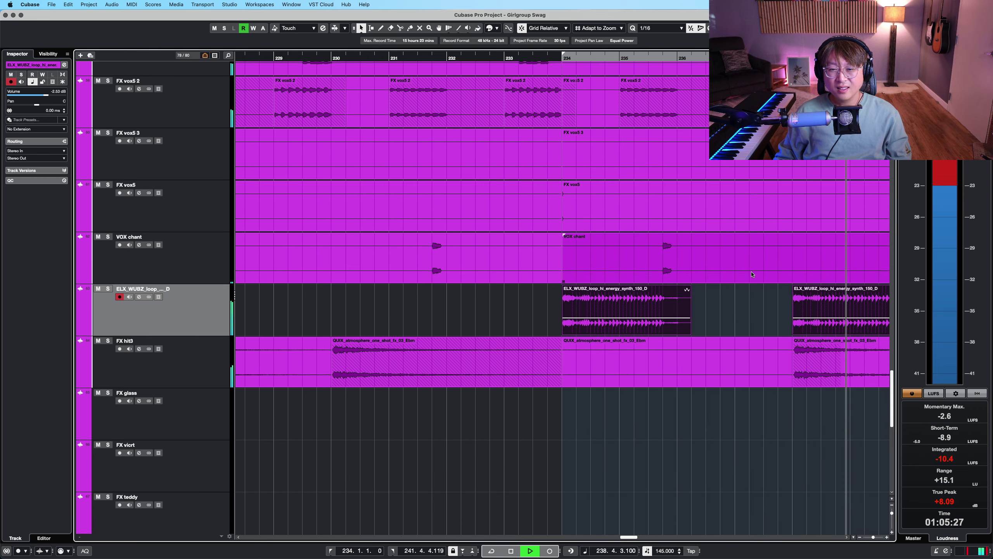
pyautogui.press('g')
pyautogui.hscroll(3, 524, 306)
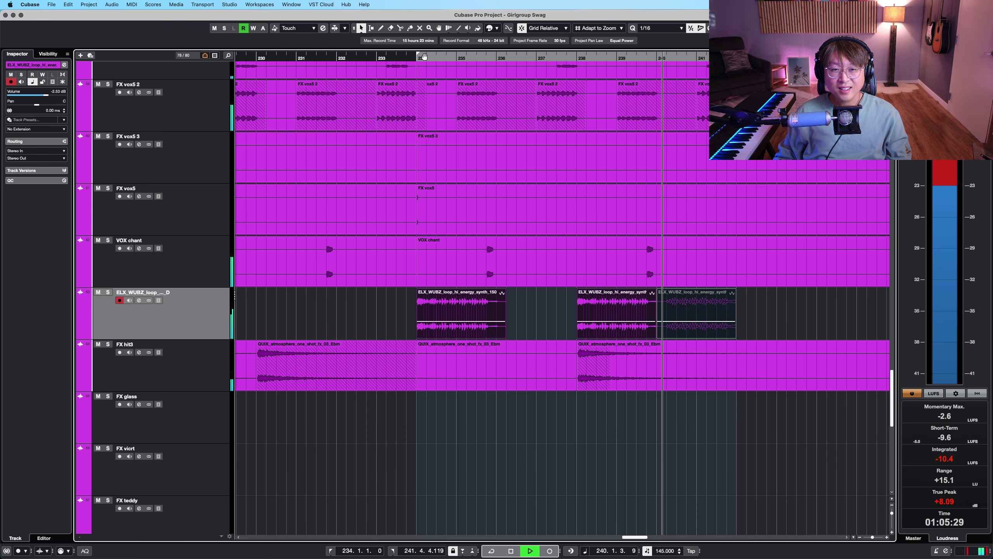
# Replay the passage leading into bar 234 and solo the ELX_WUBZ loop track to hear it alone
pyautogui.scroll(7, 448, 191)
pyautogui.scroll(-4, 447, 191)
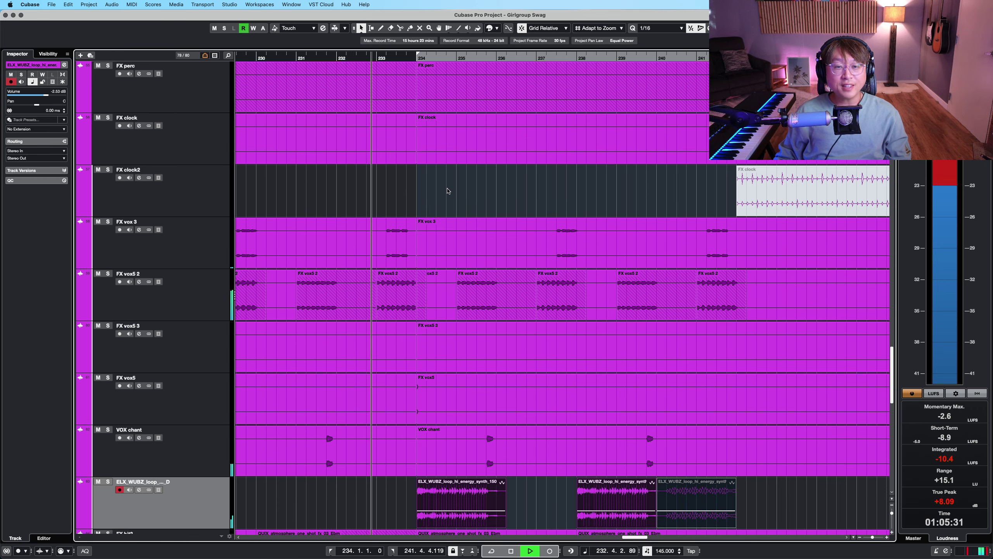
pyautogui.press('s')
pyautogui.scroll(-3, 444, 397)
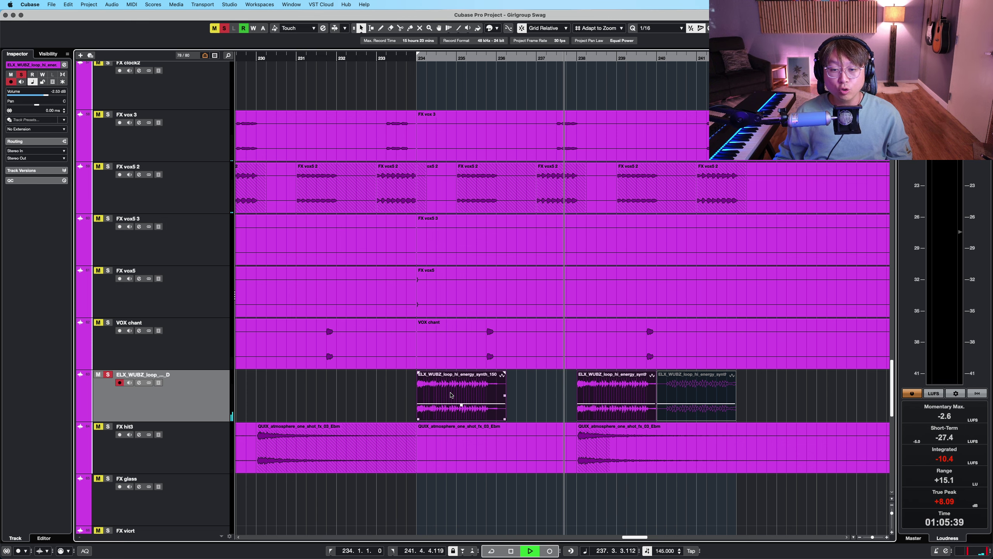
pyautogui.scroll(1, 452, 395)
pyautogui.hotkey('shift', 'g')
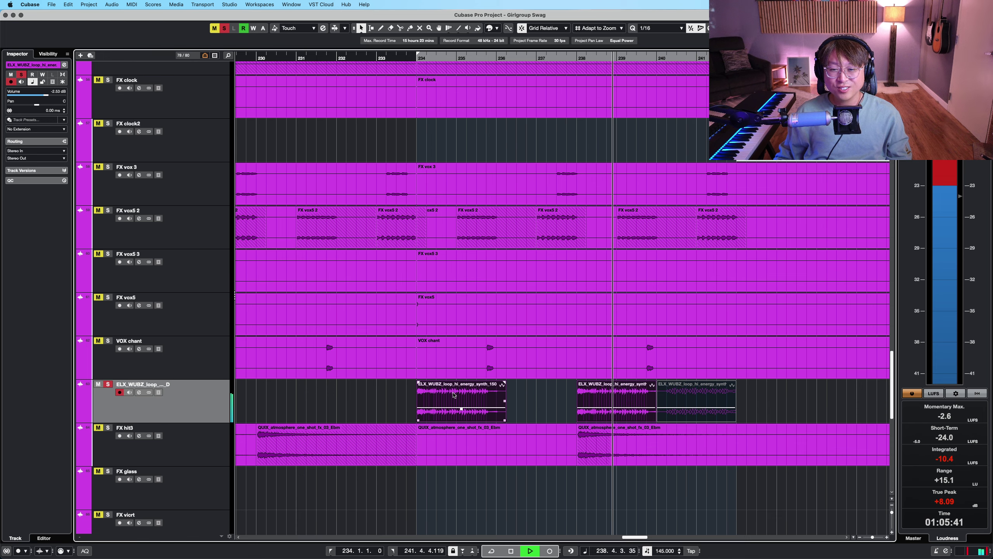
# Clear the solo and play the full mix from bar 233 while examining the FX, synth and bass tracks
pyautogui.click(377, 58)
pyautogui.scroll(4, 513, 197)
pyautogui.scroll(1, 513, 198)
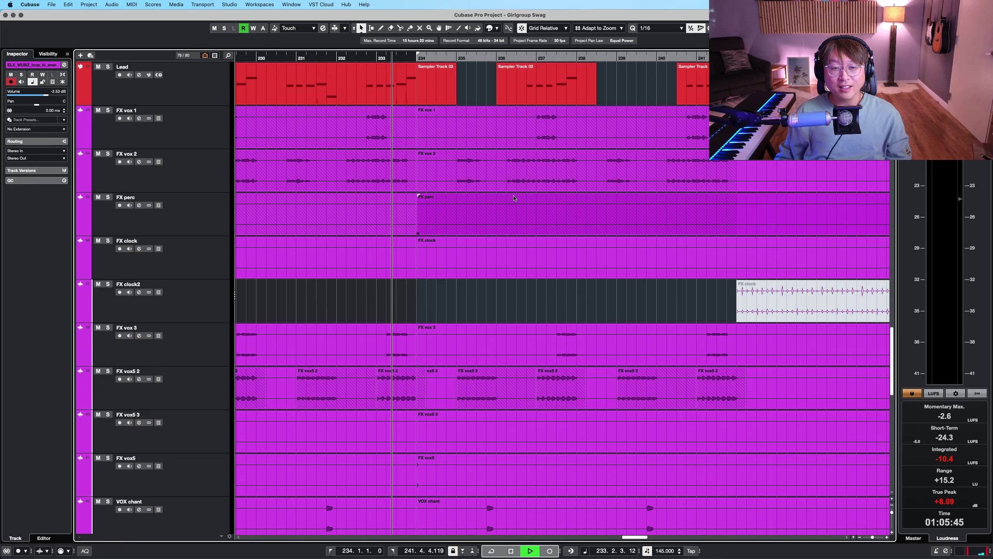
pyautogui.scroll(6, 514, 198)
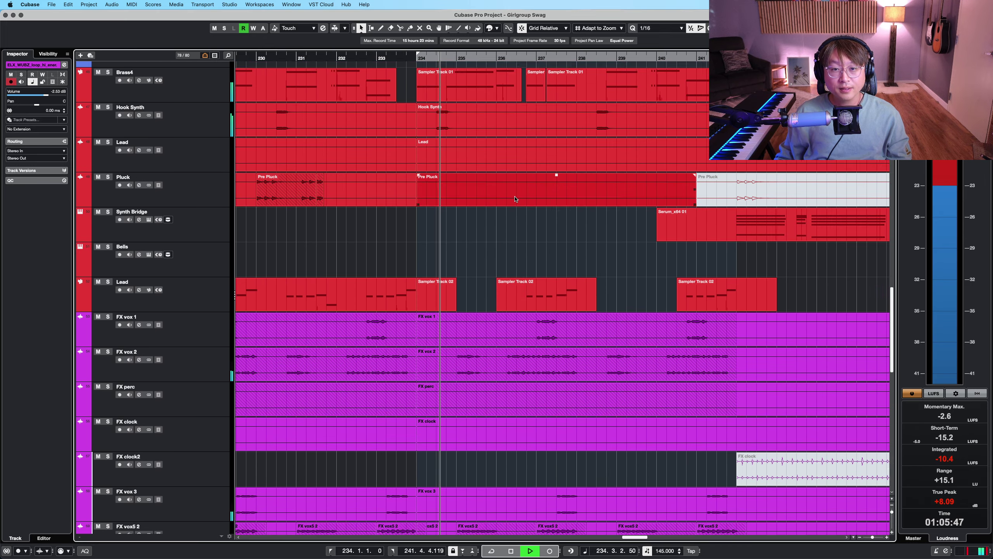
pyautogui.scroll(12, 514, 198)
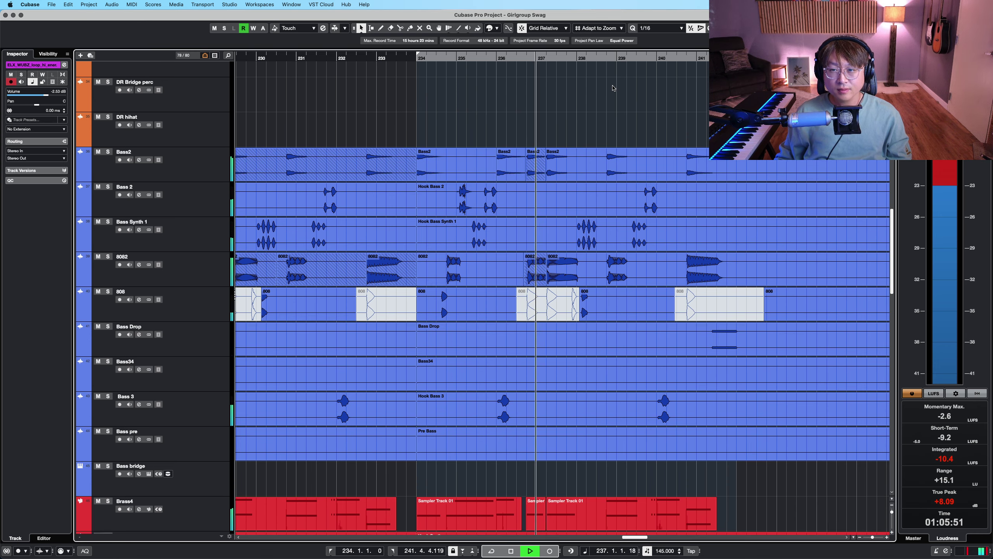
# Follow playback through the transition at bar 242 into the bridge and select the Synth Bridge track
pyautogui.hscroll(3, 613, 88)
pyautogui.hotkey('shift', 'g')
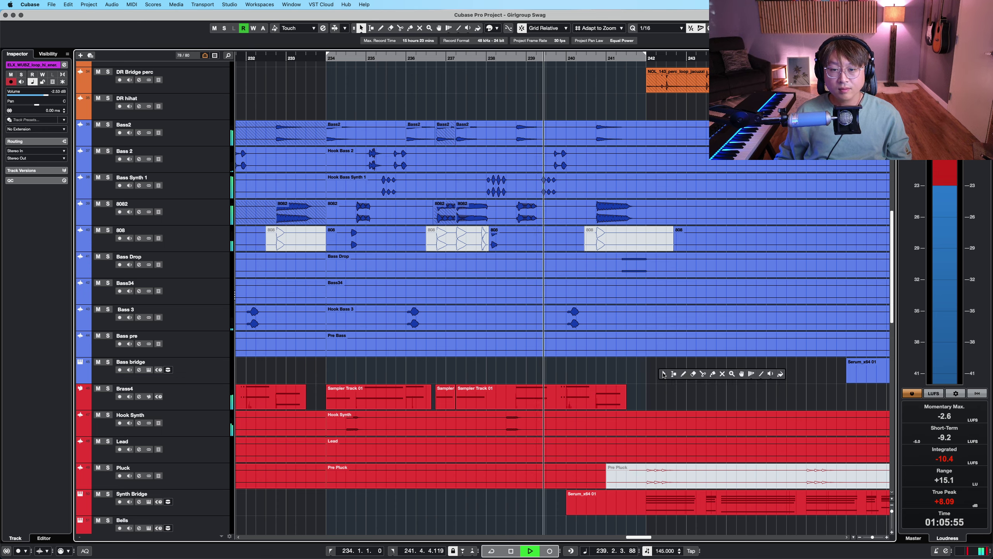
pyautogui.scroll(3, 719, 379)
pyautogui.hscroll(6, 544, 328)
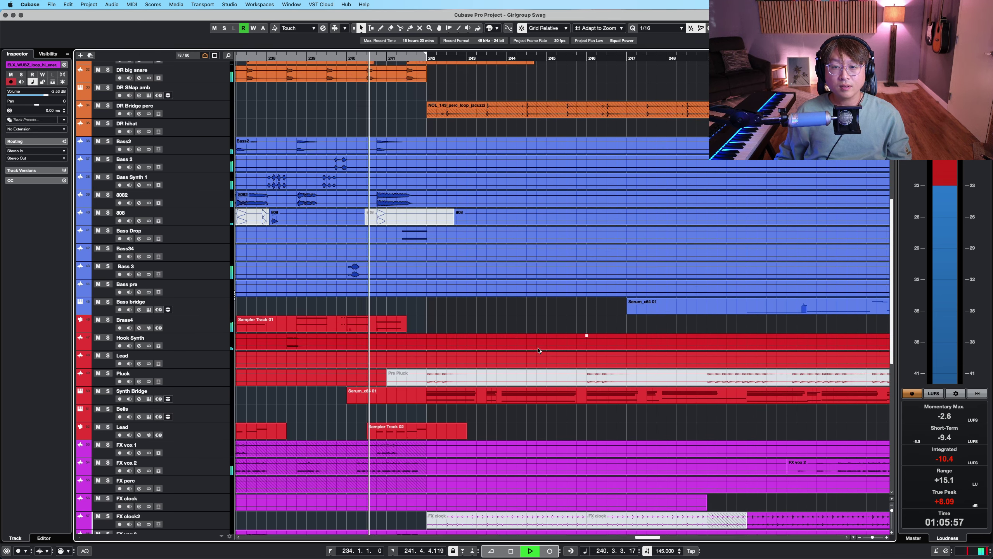
pyautogui.scroll(-4, 545, 323)
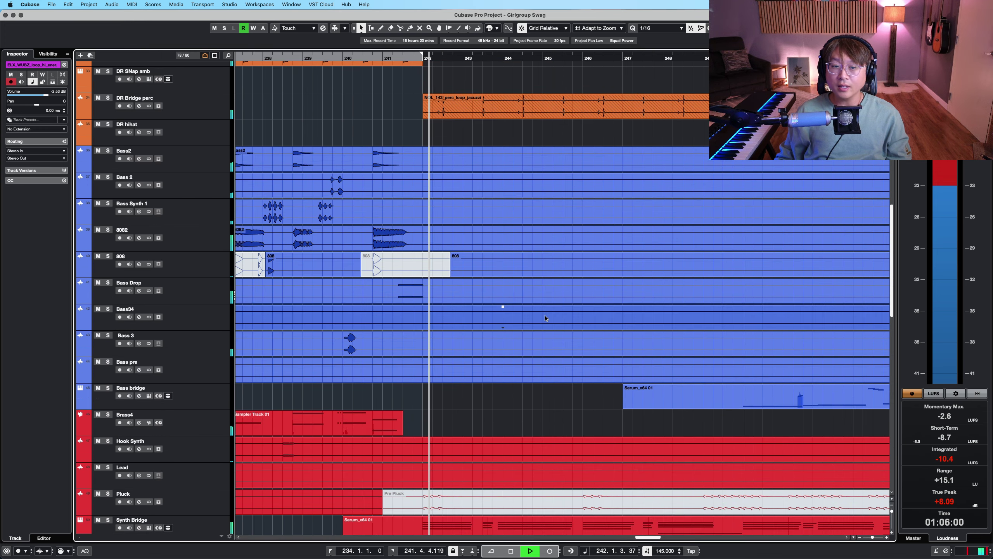
pyautogui.scroll(-8, 546, 319)
pyautogui.click(193, 324)
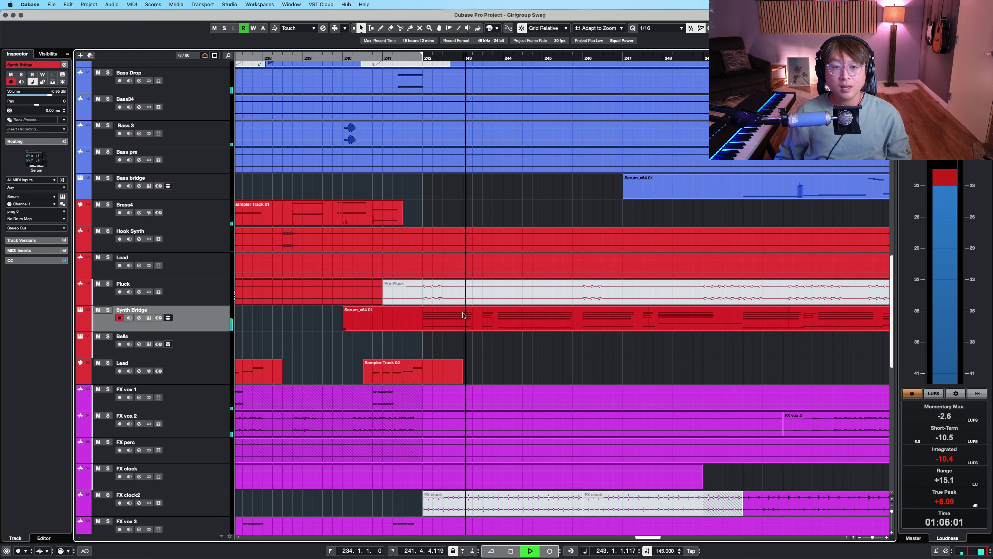
pyautogui.hscroll(3, 393, 333)
pyautogui.scroll(1, 392, 333)
pyautogui.hscroll(1, 393, 332)
pyautogui.scroll(1, 392, 333)
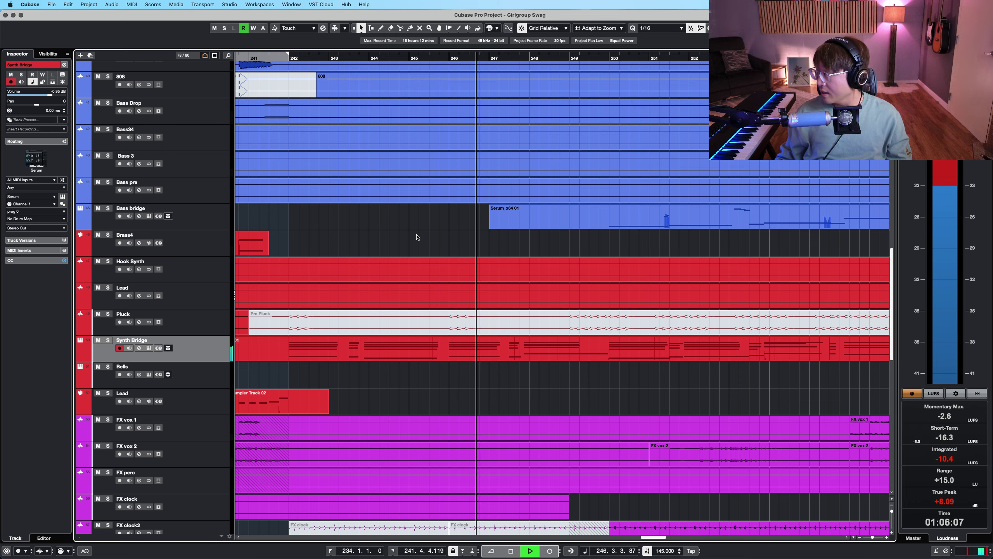
# Solo the Synth Bridge track, stop playback and return the cursor to bar 242
pyautogui.press('s')
pyautogui.hotkey('shift', 'h')
pyautogui.hotkey('shift', 'h')
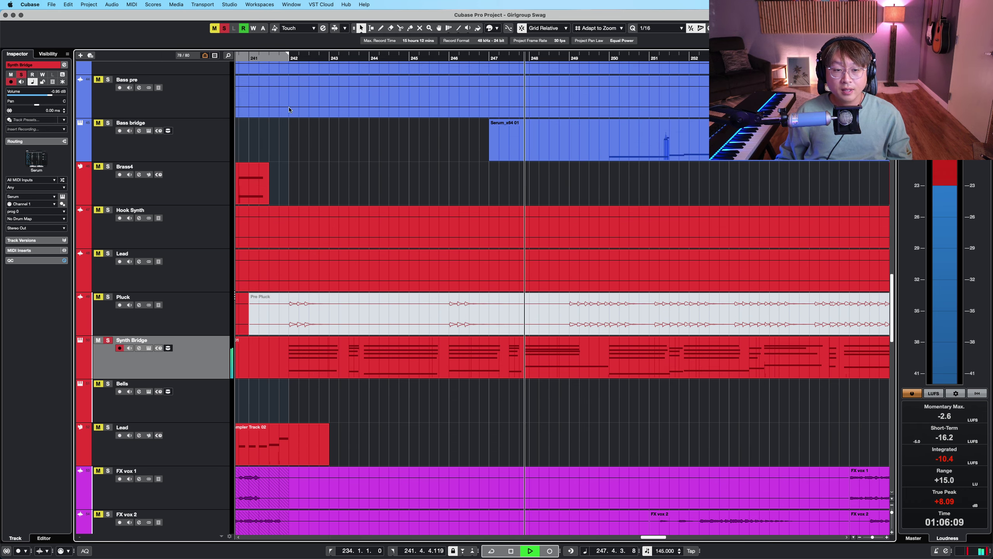
pyautogui.press('space')
pyautogui.press('KP_0')
pyautogui.hotkey('shift', 'h')
pyautogui.hotkey('shift', 'h')
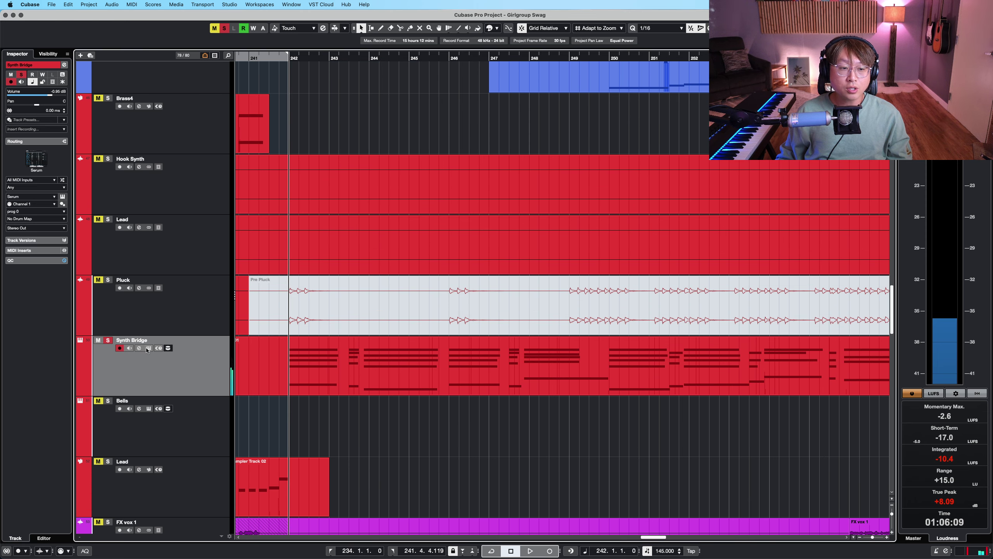
# Open the Serum instrument on the Synth Bridge track to inspect its patch, and close it
pyautogui.click(147, 348)
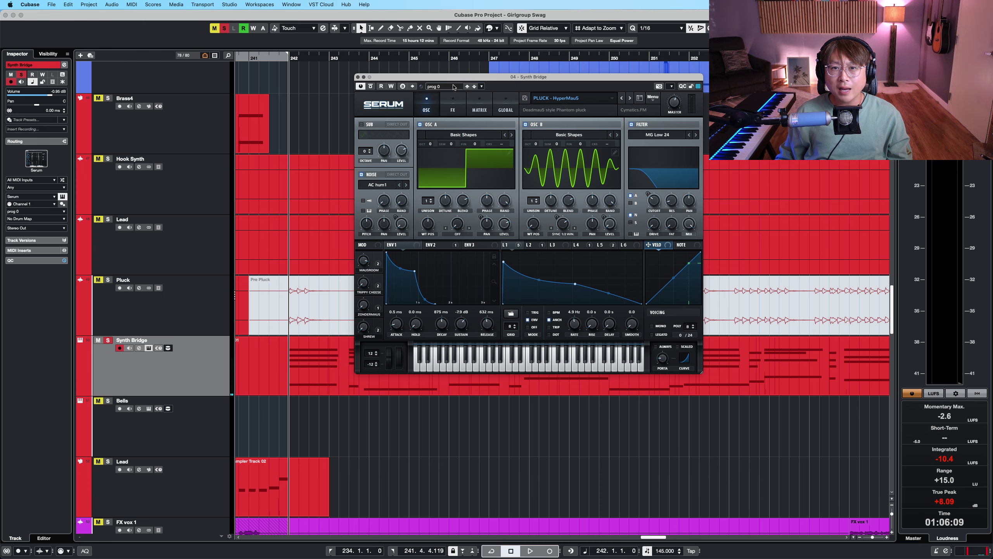
pyautogui.click(358, 78)
pyautogui.hotkey('shift', 'h')
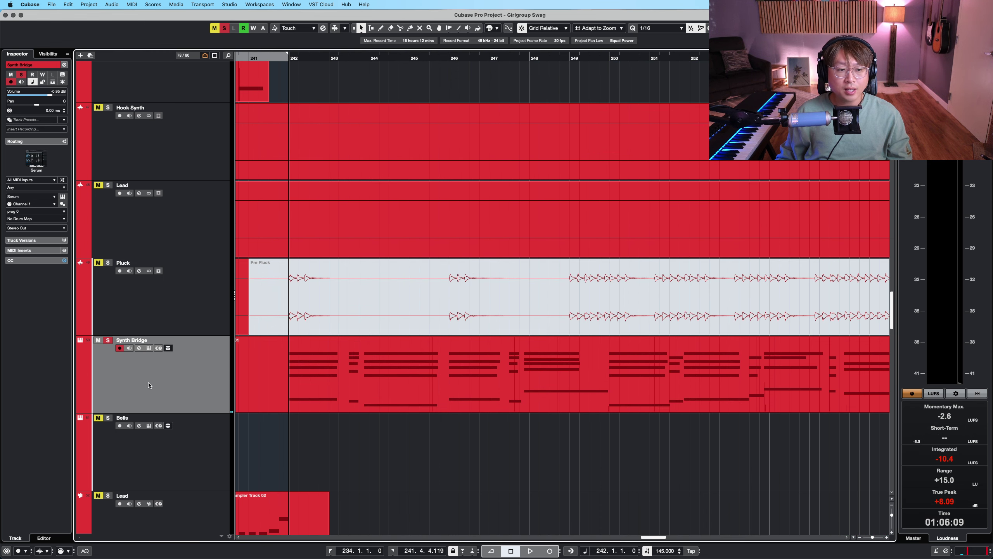
# Play the soloed Synth Bridge from bar 242 and inspect its channel settings and Pro-Q 2 insert, closing the Pro-Q 2 window
pyautogui.click(137, 348)
pyautogui.press('space')
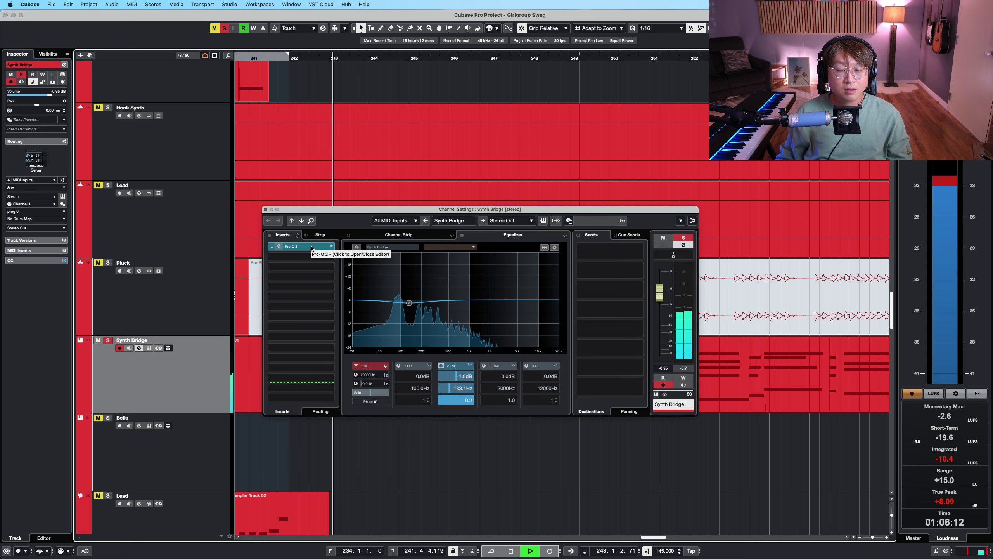
pyautogui.click(312, 246)
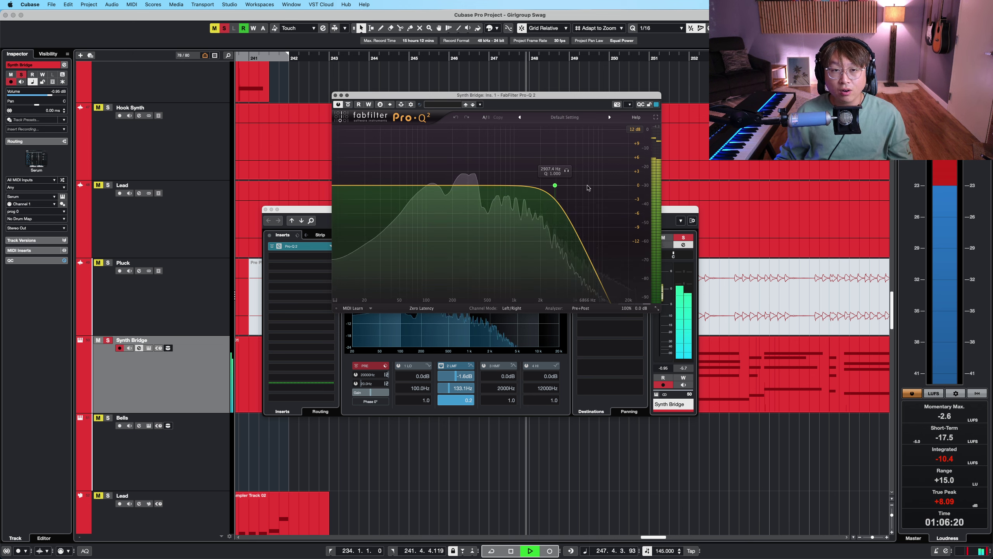
pyautogui.click(335, 95)
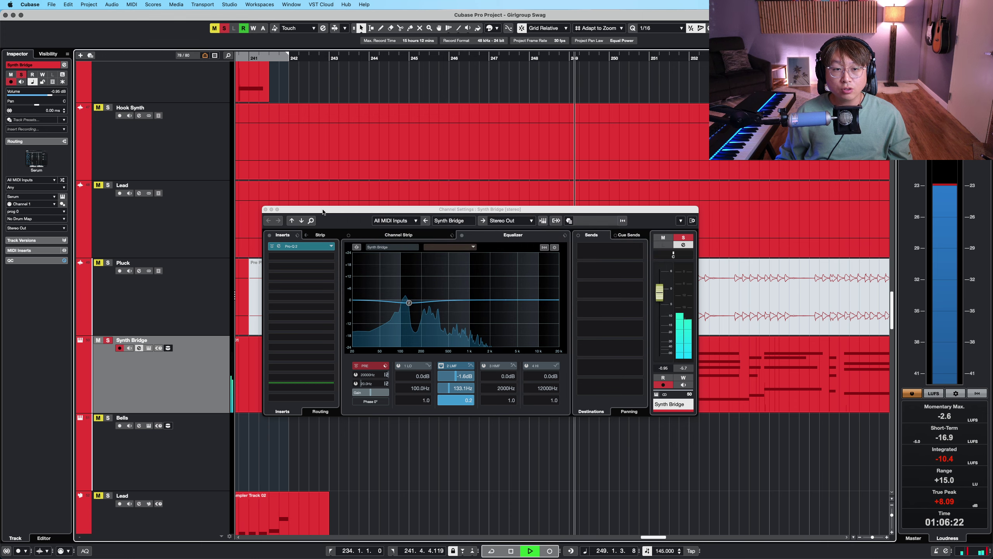
# Close the Synth Bridge channel settings and follow the soloed track's playback through its bridge clip
pyautogui.press('super+w')
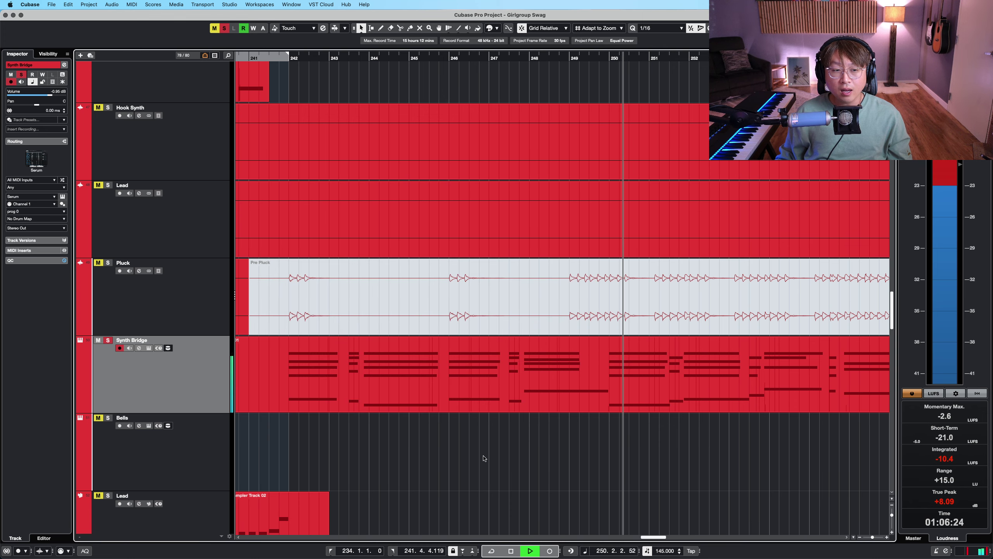
pyautogui.hotkey('shift', 'g')
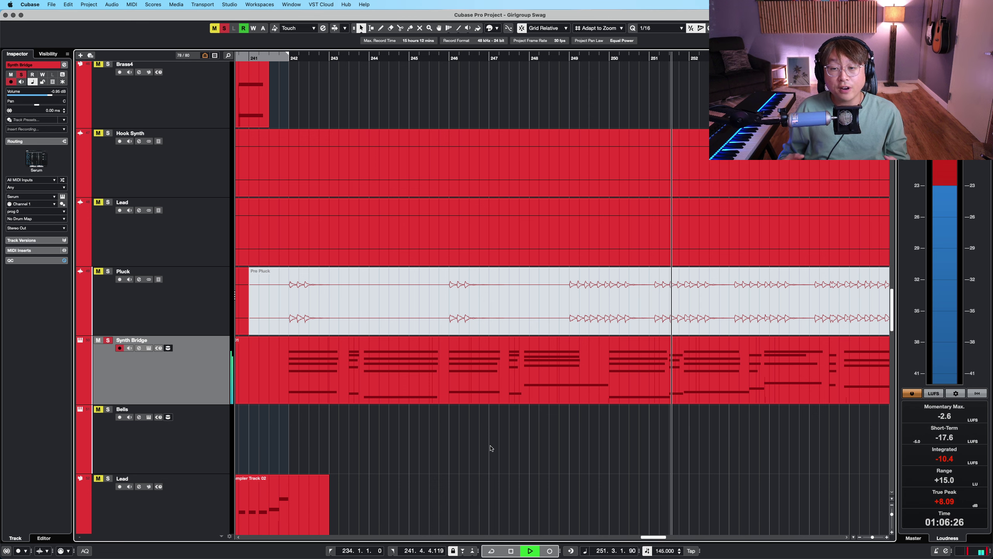
pyautogui.rightClick(491, 446)
pyautogui.click(455, 430)
pyautogui.press('g')
pyautogui.press('g')
pyautogui.press('g')
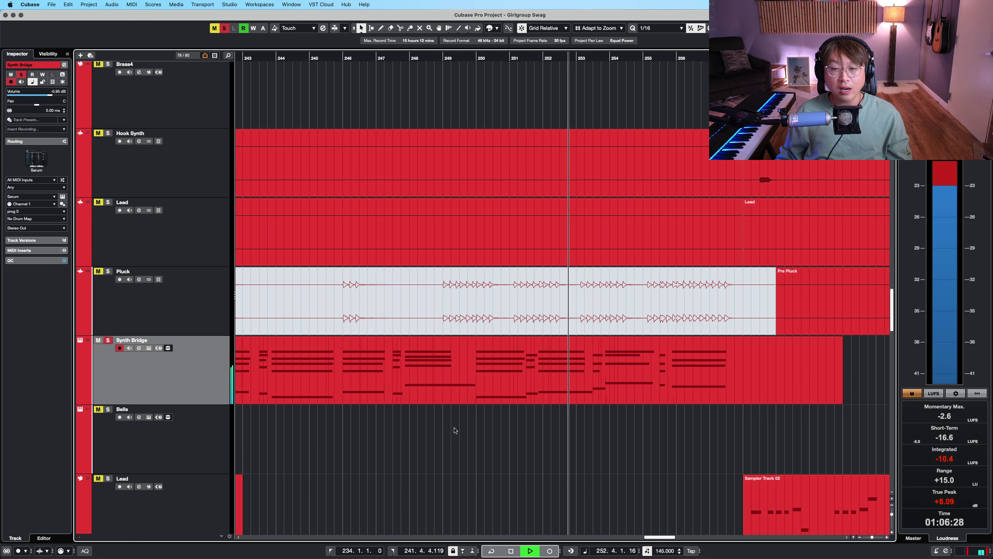
pyautogui.hotkey('shift', 'g')
pyautogui.scroll(2, 455, 427)
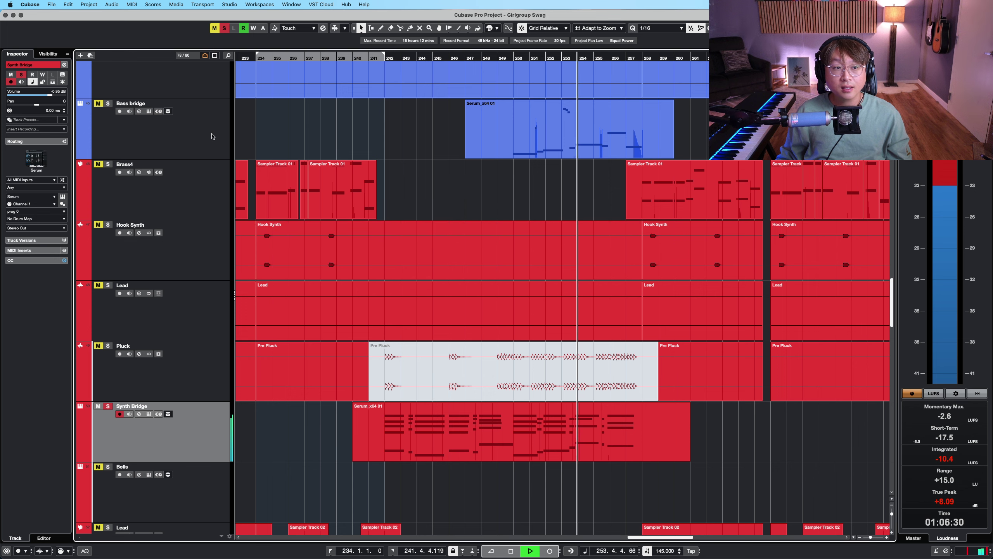
# Solo the Bass bridge track together with Synth Bridge, play both from bar 249, and stop playback
pyautogui.click(533, 150)
pyautogui.scroll(-1, 533, 150)
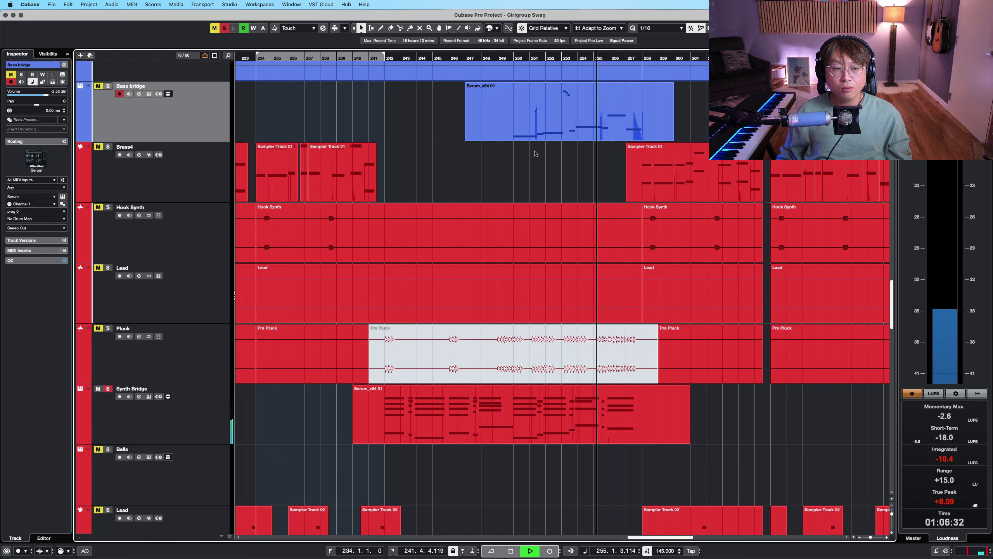
pyautogui.click(212, 437)
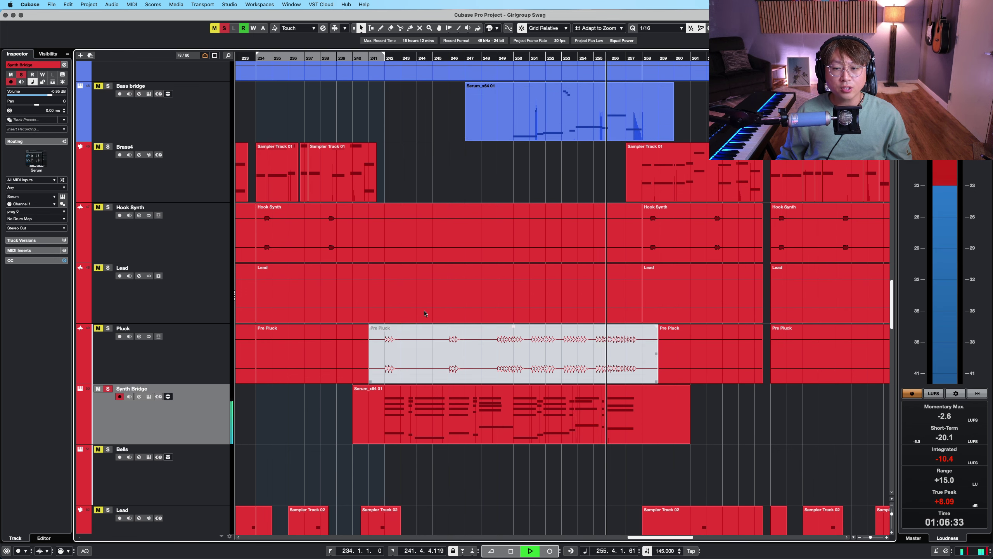
pyautogui.click(496, 58)
pyautogui.click(211, 113)
pyautogui.press('s')
pyautogui.hotkey('shift', 'g')
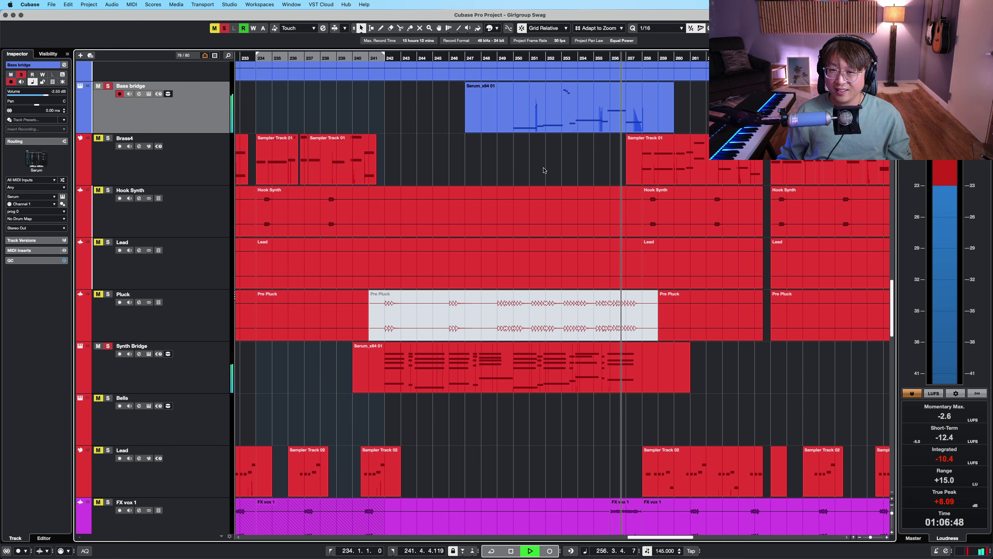
pyautogui.scroll(-10, 544, 170)
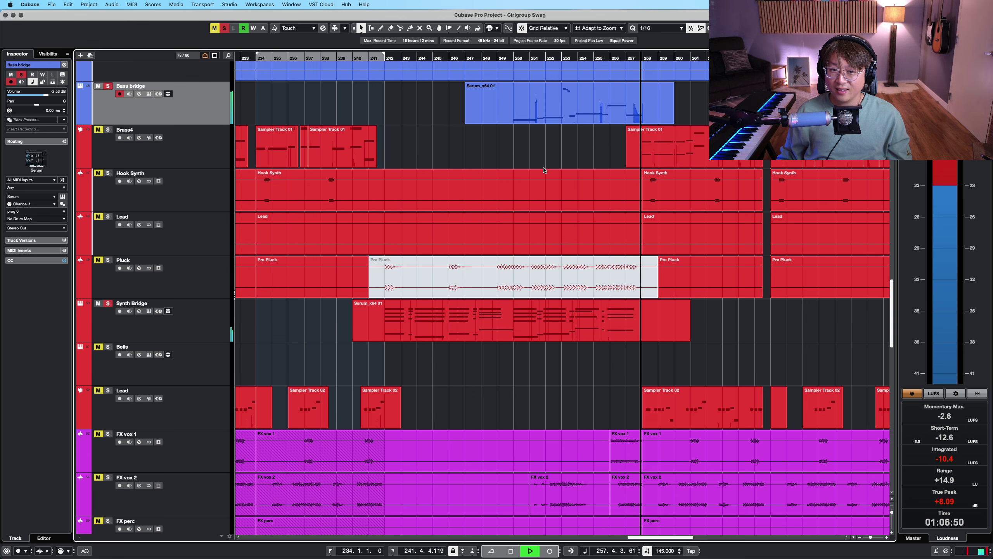
pyautogui.press('space')
# Solo FX clock2 among the effect tracks, return the cursor to bar 249, clear the solos and select FX glass
pyautogui.scroll(-5, 436, 207)
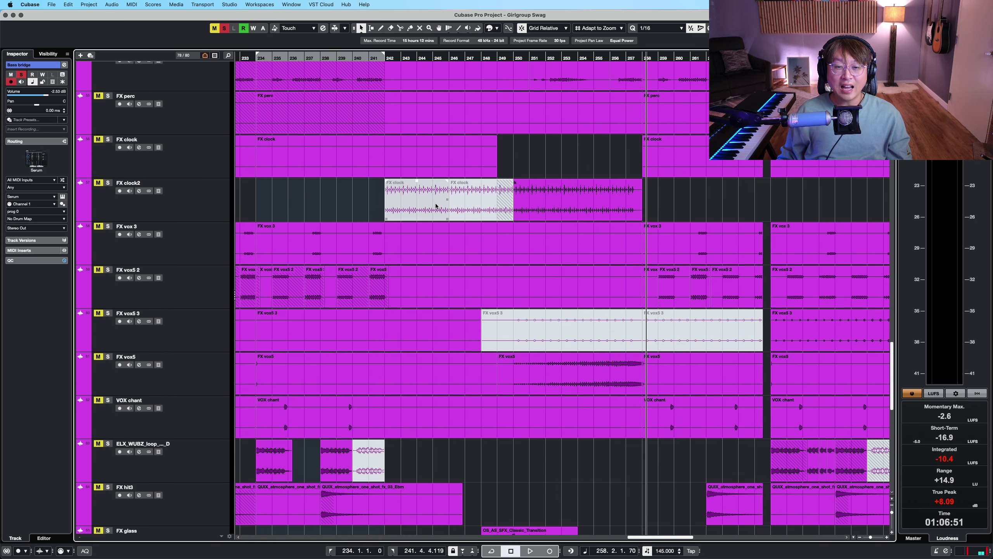
pyautogui.click(206, 202)
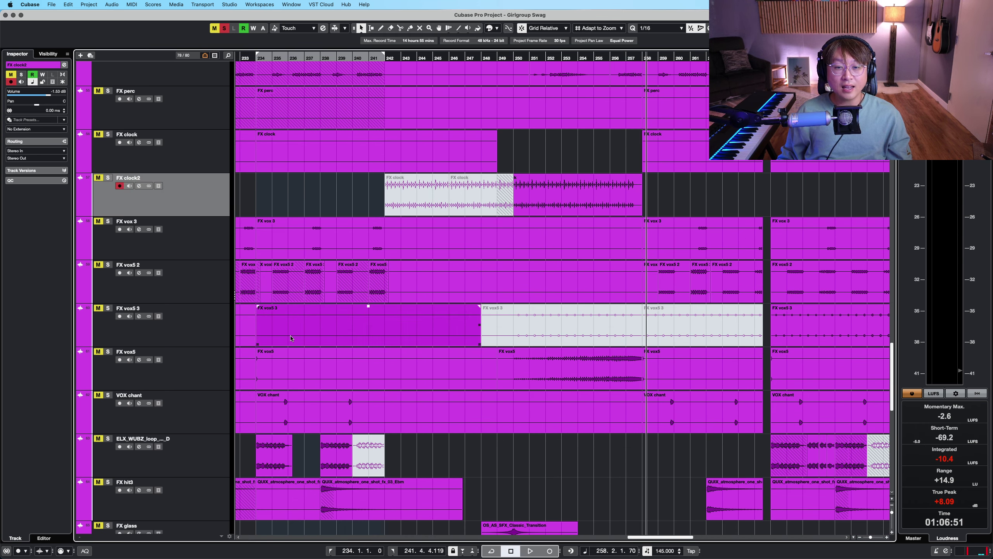
pyautogui.click(209, 372)
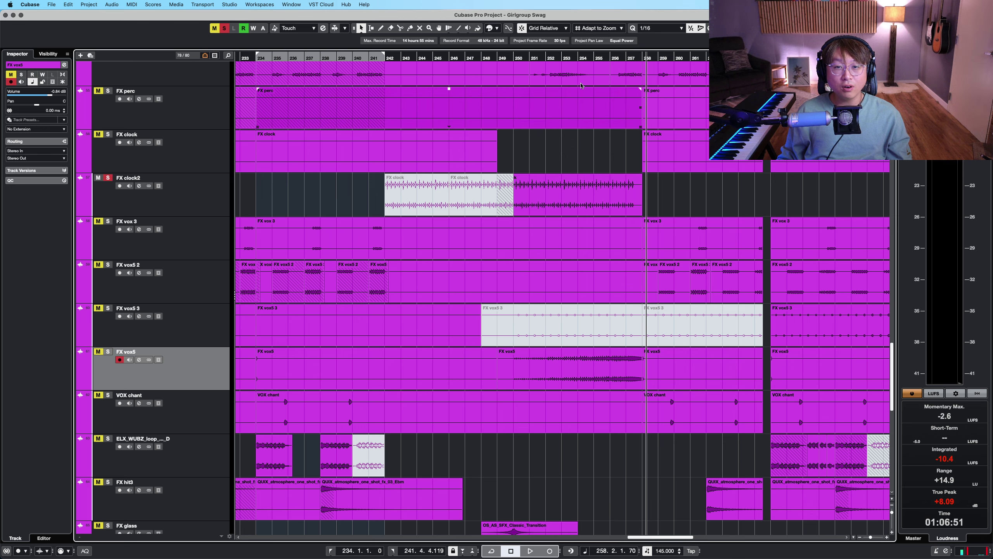
pyautogui.click(499, 56)
pyautogui.scroll(-7, 509, 190)
pyautogui.click(230, 252)
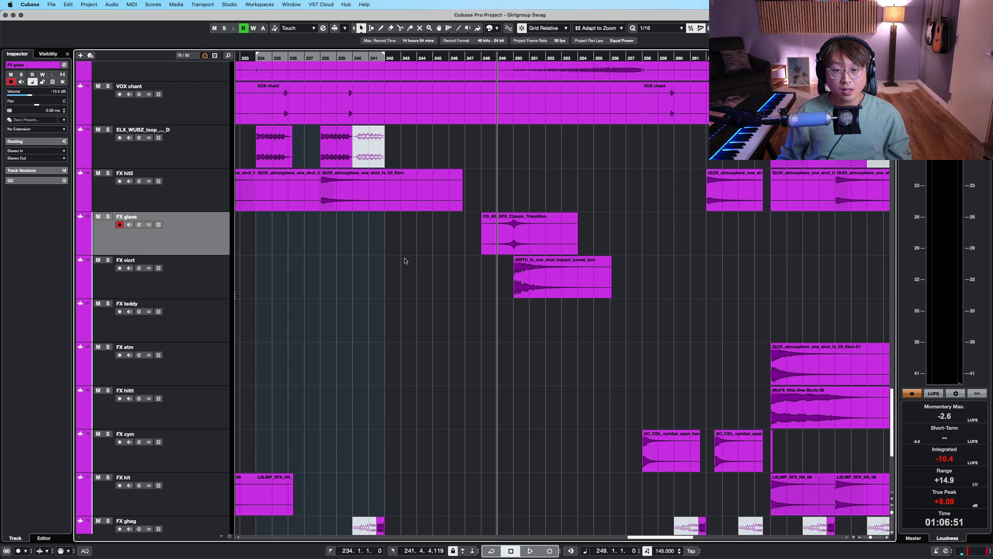
# Select the DR Bridge perc track and play the full arrangement from bar 241 into the bridge
pyautogui.scroll(20, 406, 259)
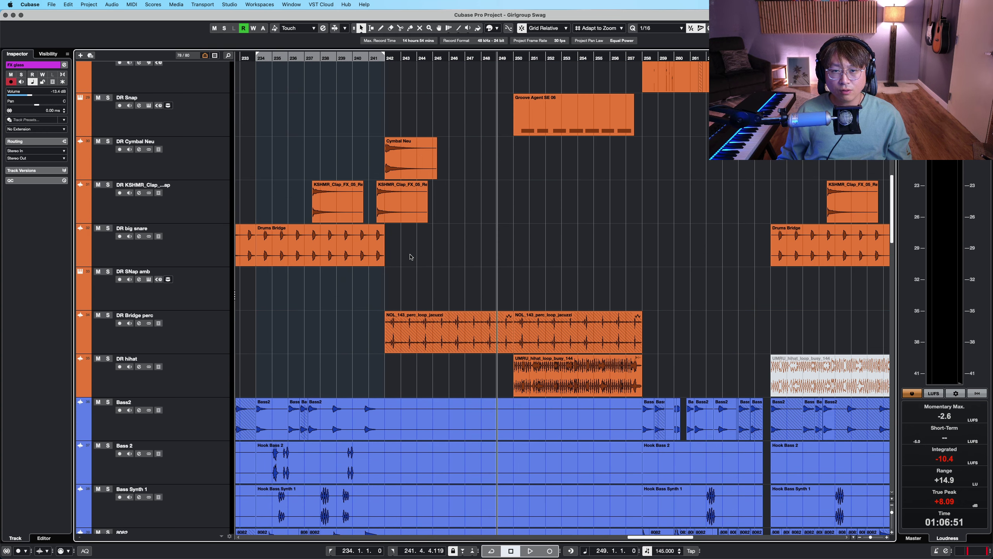
pyautogui.scroll(-1, 410, 257)
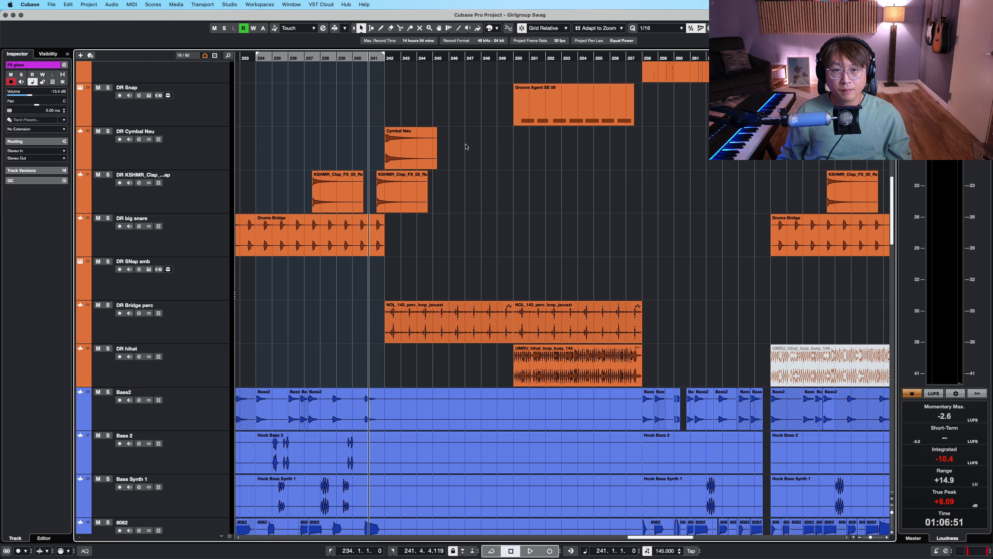
pyautogui.scroll(10, 483, 154)
pyautogui.scroll(-10, 483, 154)
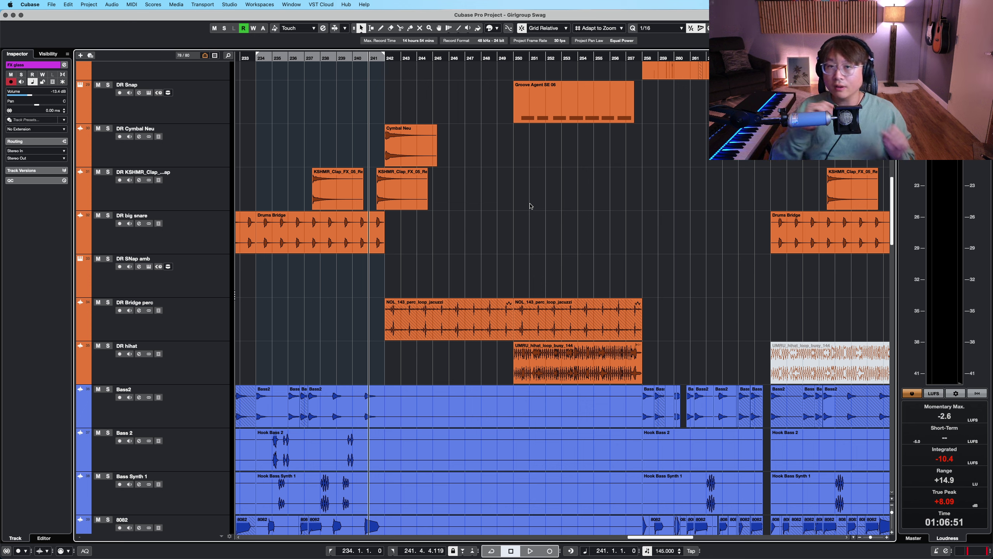
pyautogui.click(210, 319)
pyautogui.rightClick(503, 254)
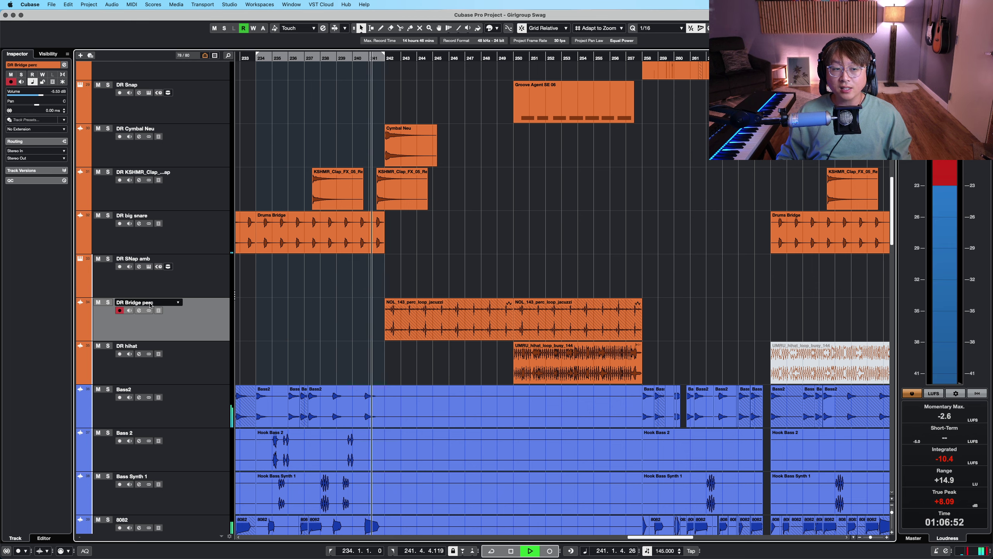
pyautogui.press('h')
pyautogui.hotkey('shift', 'h')
pyautogui.moveTo(748, 245); pyautogui.dragTo(509, 237)
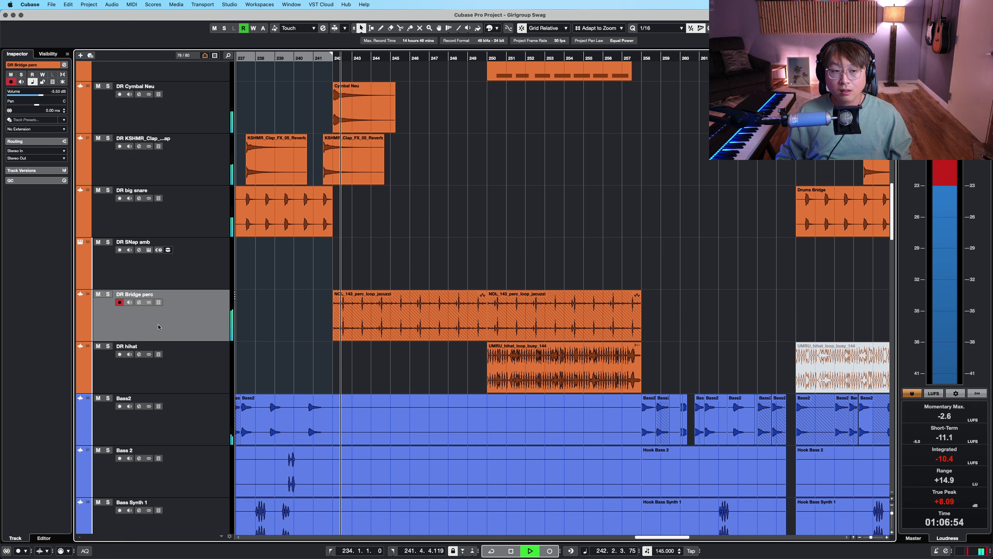
# Solo DR Bridge perc to hear its percussion loop alone, and unsolo it to restore the full mix
pyautogui.click(107, 294)
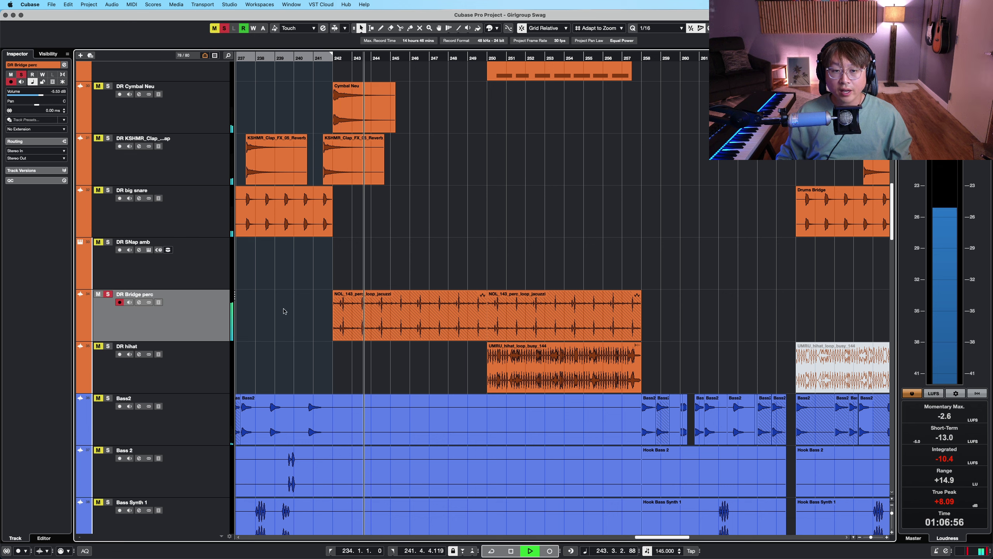
pyautogui.click(436, 292)
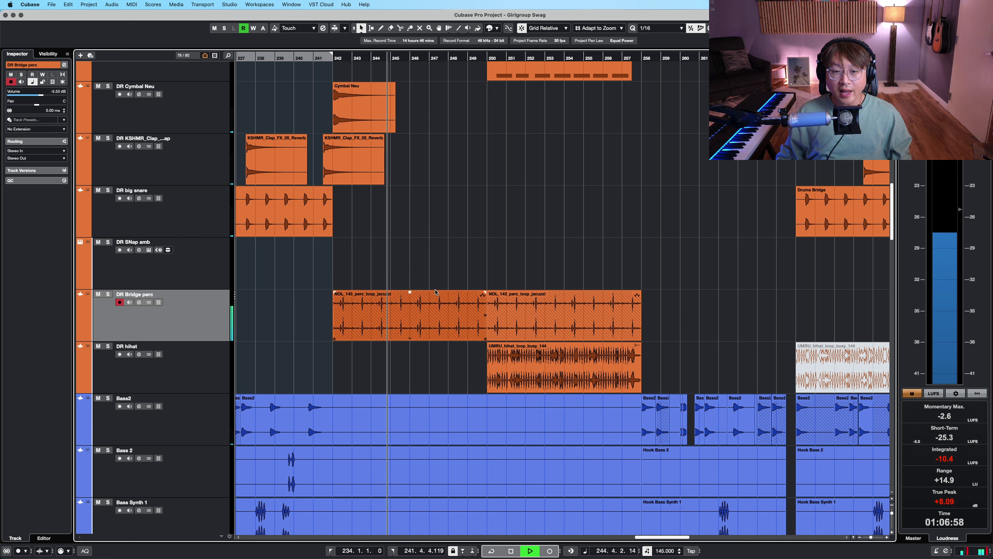
pyautogui.click(492, 240)
pyautogui.press('s')
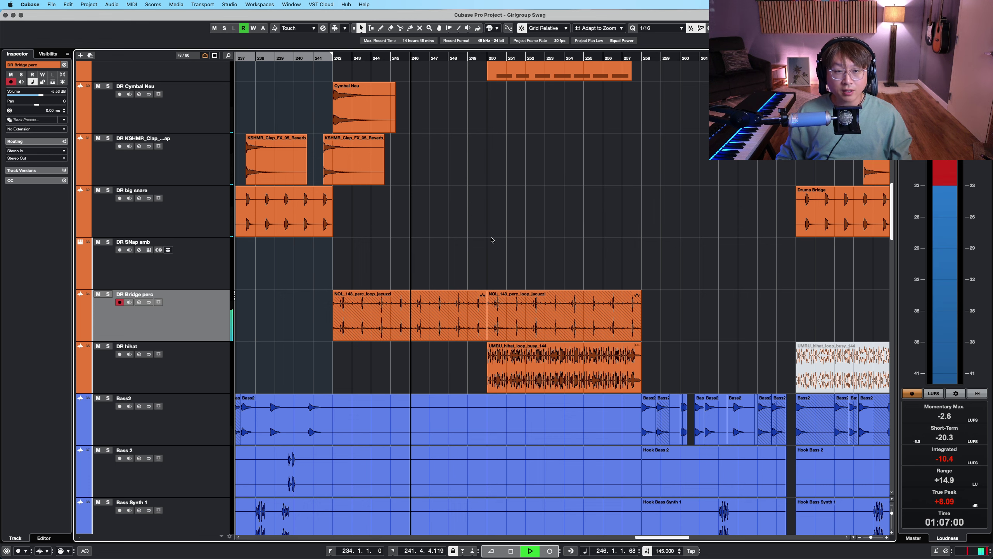
# Follow playback past bar 250 while examining the bridge's drum clips, including DR Snap, DR Bridge perc and DR hihat
pyautogui.scroll(2, 492, 240)
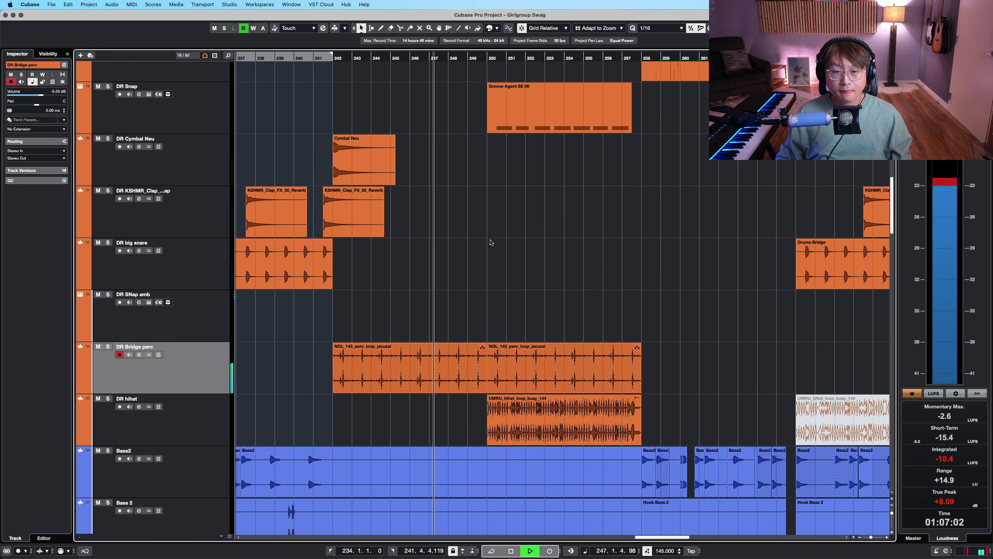
pyautogui.scroll(1, 491, 242)
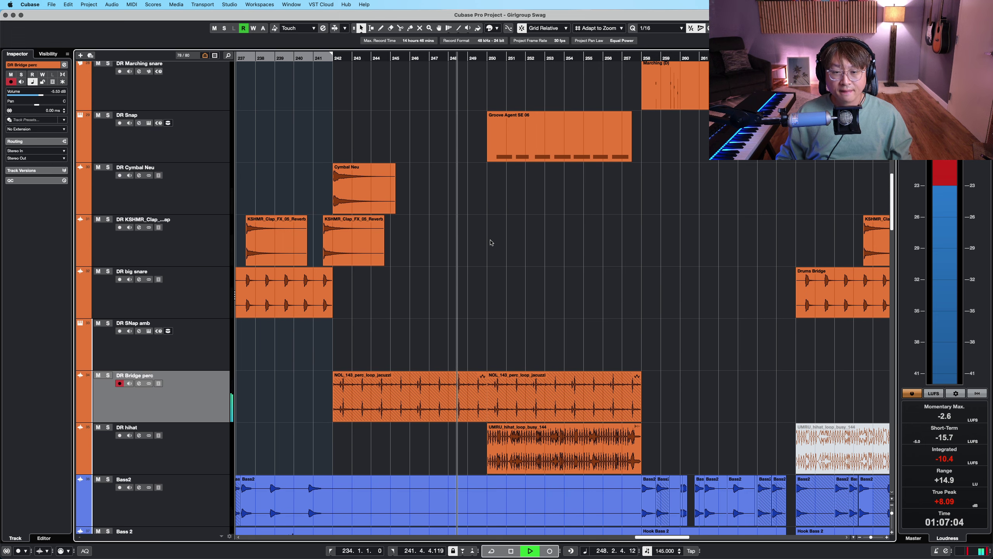
pyautogui.scroll(-5, 538, 265)
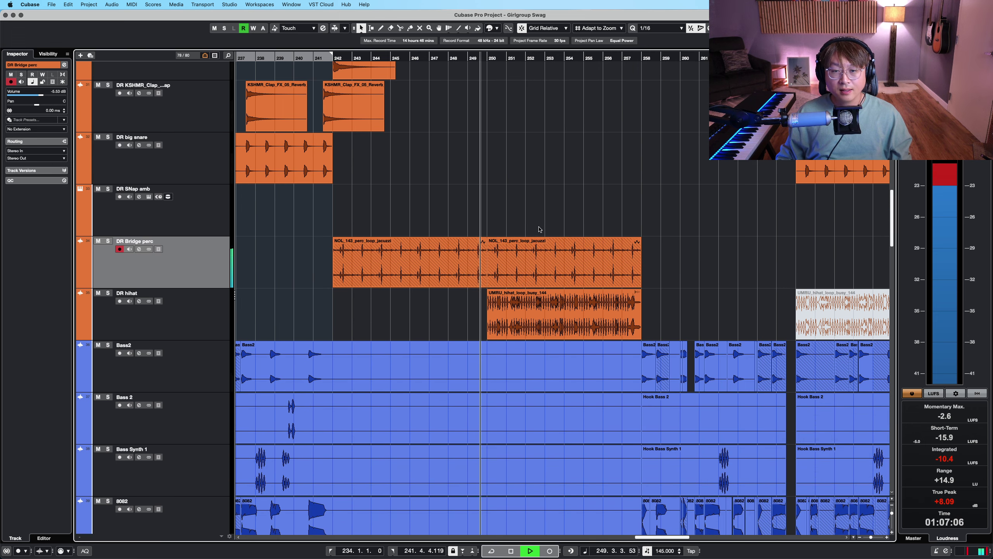
pyautogui.press('h')
pyautogui.press('h')
pyautogui.press('h')
pyautogui.scroll(7, 671, 227)
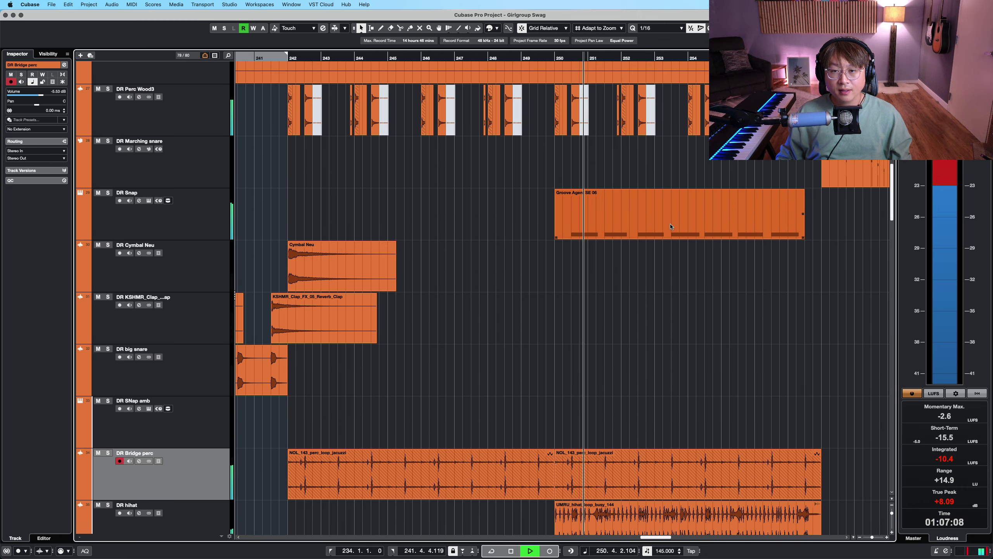
pyautogui.scroll(14, 689, 262)
pyautogui.scroll(-15, 690, 267)
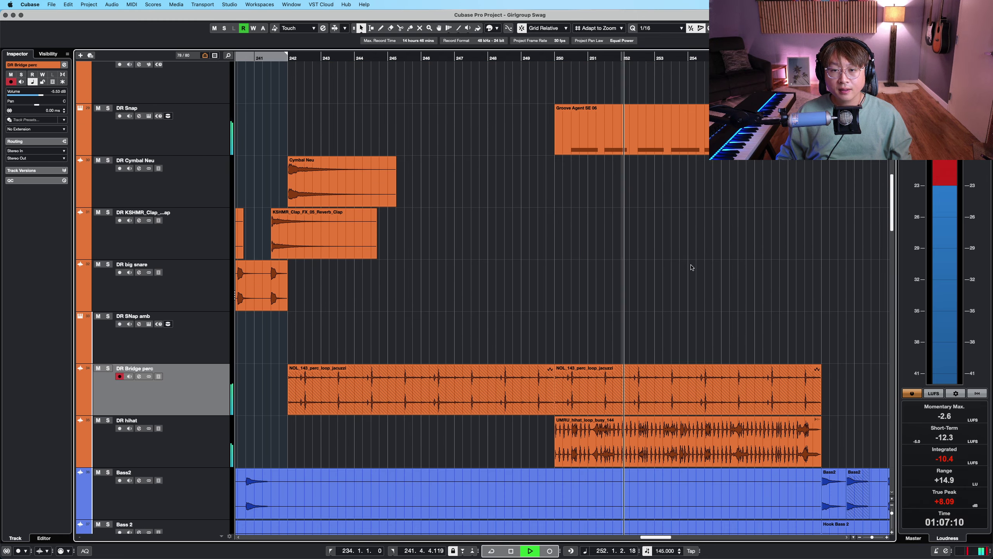
pyautogui.press('h')
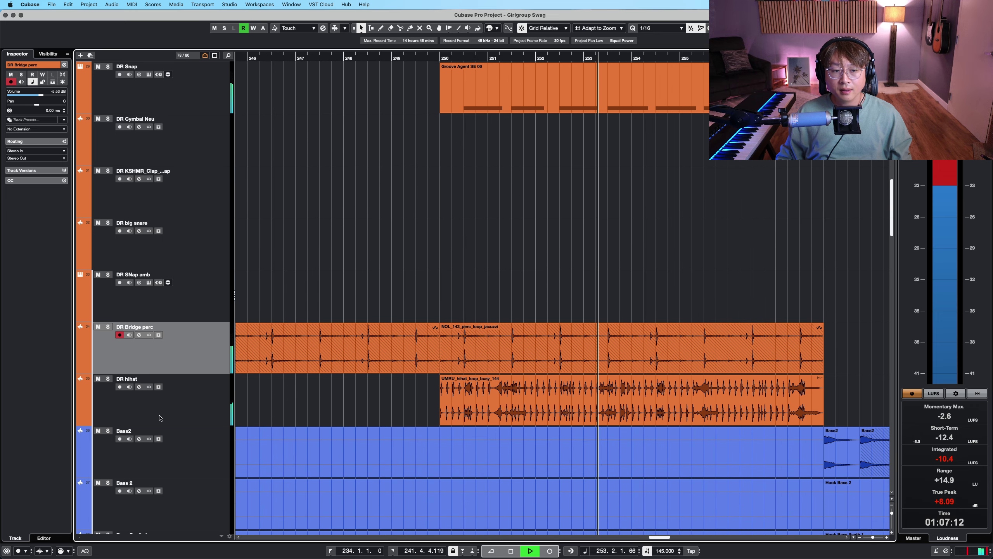
# Solo the DR hihat track to hear its loop, and resume the full mix from bar 249
pyautogui.click(160, 418)
pyautogui.press('s')
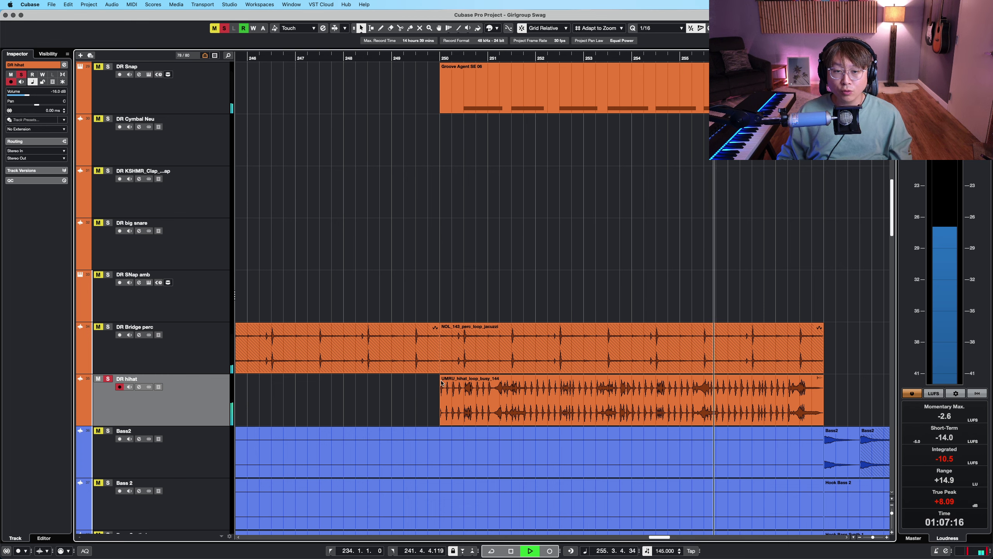
pyautogui.click(390, 59)
# Solo the FX vox 2 track during the bridge to hear its vocal effect, and unsolo it
pyautogui.scroll(-15, 480, 183)
pyautogui.scroll(-15, 481, 183)
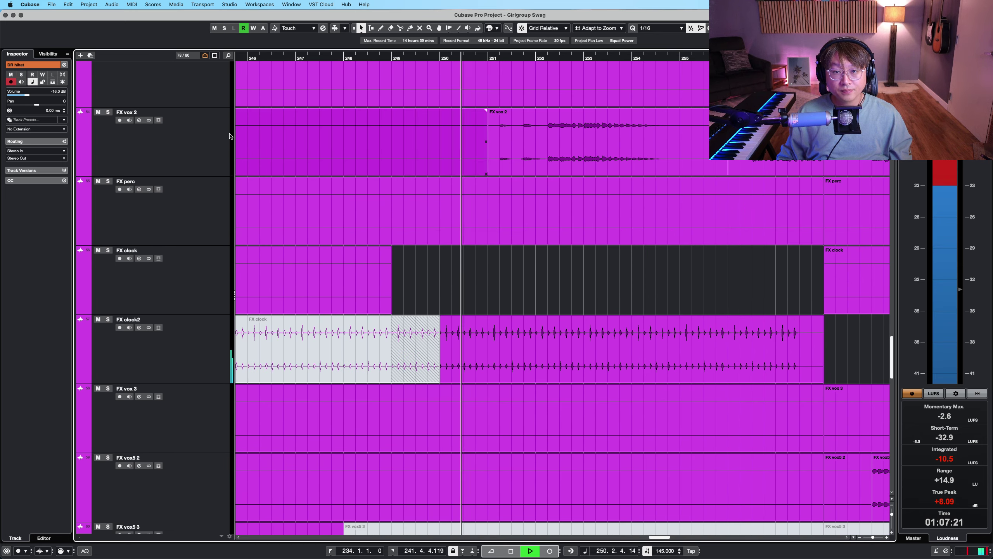
pyautogui.click(182, 144)
pyautogui.scroll(3, 567, 148)
pyautogui.press('s')
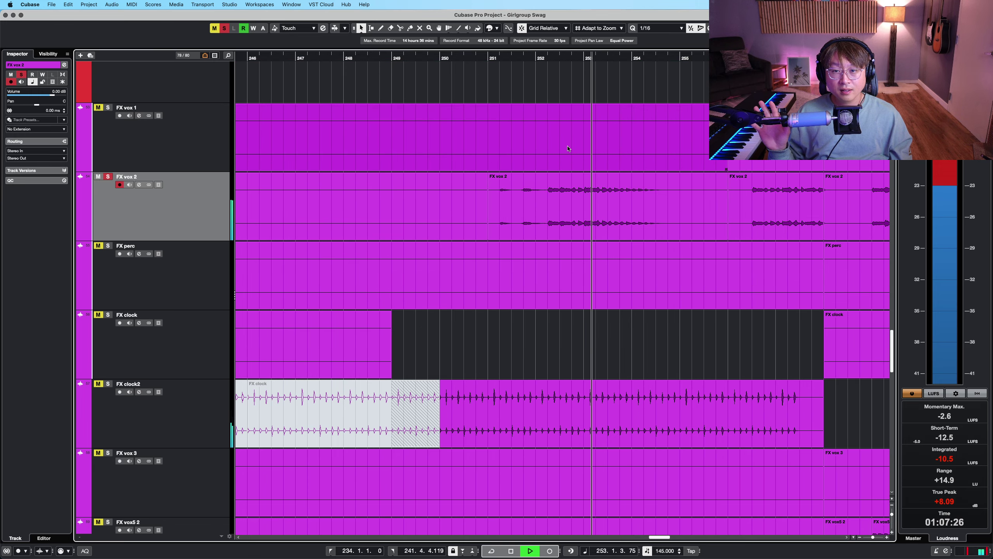
pyautogui.press('s')
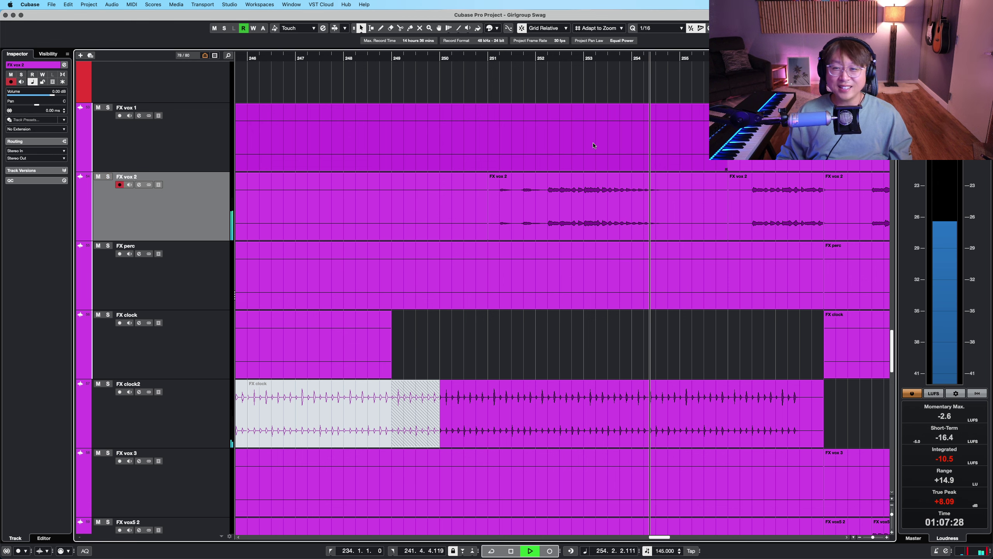
# Follow the full mix toward the end of the bridge, examining the FX vox and FX clock2 clips
pyautogui.press('g')
pyautogui.hotkey('shift', 'g')
pyautogui.hotkey('shift', 'g')
pyautogui.hotkey('shift', 'g')
pyautogui.hotkey('shift', 'g')
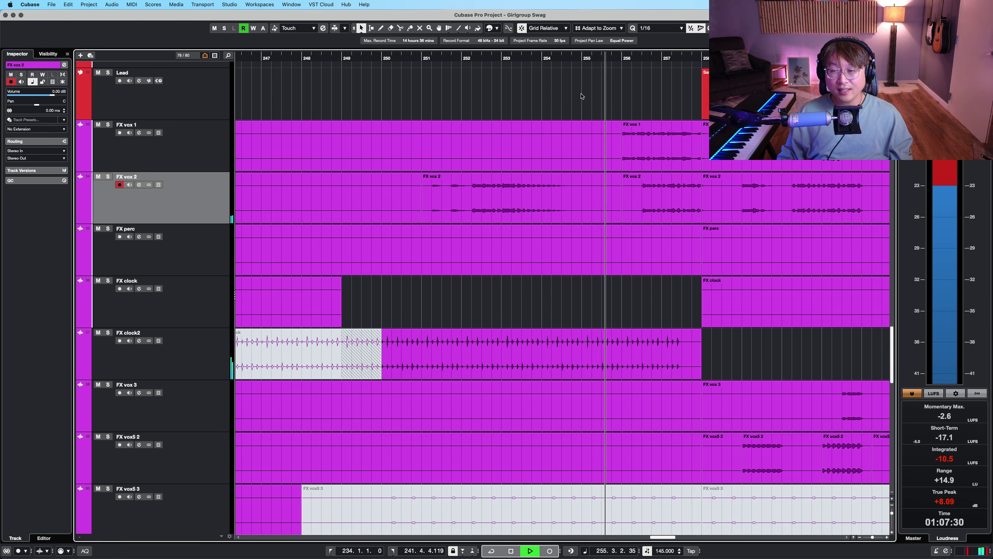
pyautogui.press('g')
pyautogui.press('g')
pyautogui.press('g')
pyautogui.press('g')
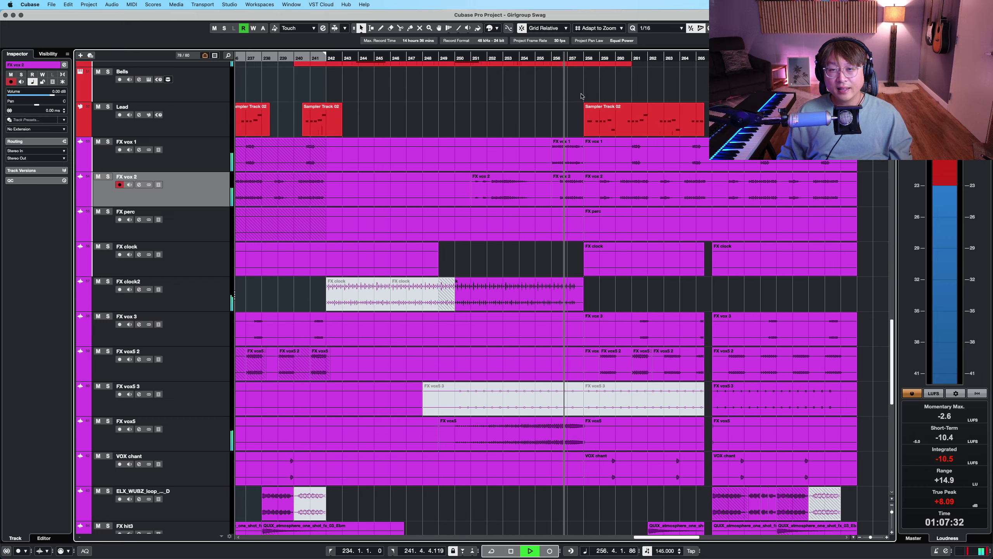
# Follow playback through bar 258 into the section after the bridge, examining its bass, synth and drum clips
pyautogui.hotkey('shift', 'g')
pyautogui.hotkey('shift', 'h')
pyautogui.hotkey('shift', 'h')
pyautogui.scroll(6, 641, 100)
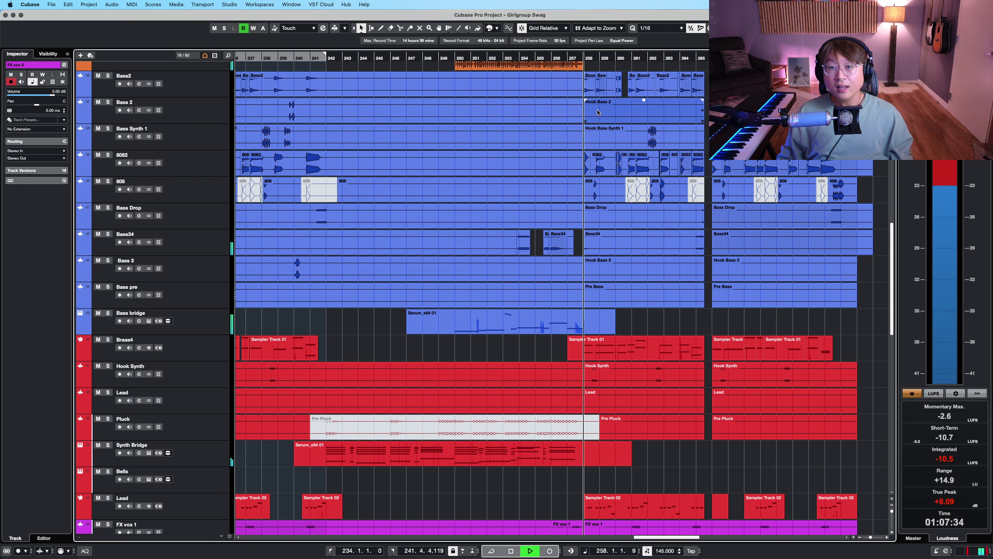
pyautogui.press('h')
pyautogui.press('h')
pyautogui.press('h')
pyautogui.hscroll(2, 626, 231)
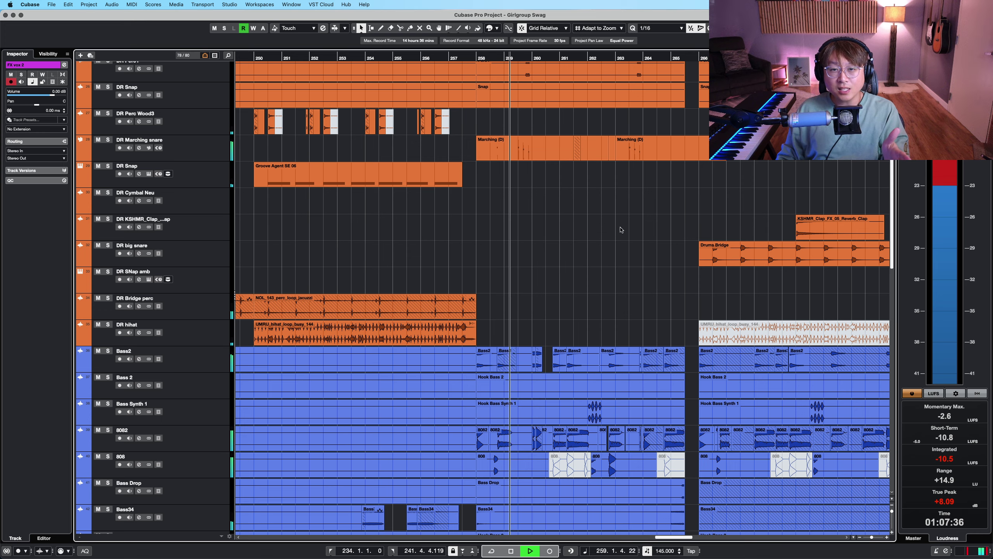
pyautogui.scroll(5, 621, 230)
pyautogui.scroll(-1, 621, 229)
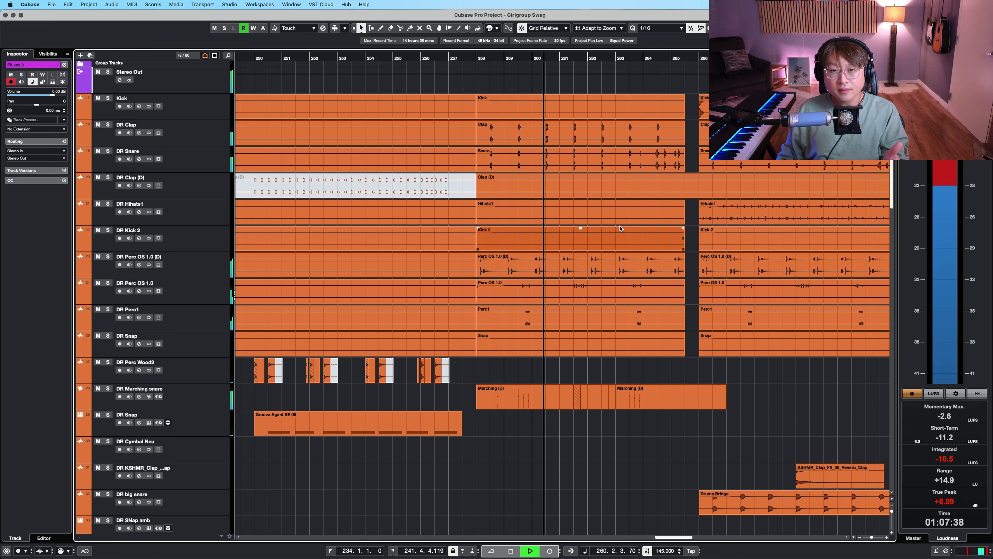
# Follow playback from bar 260 up to bar 266, examining the section's drum, bass and synth clips
pyautogui.hscroll(3, 579, 223)
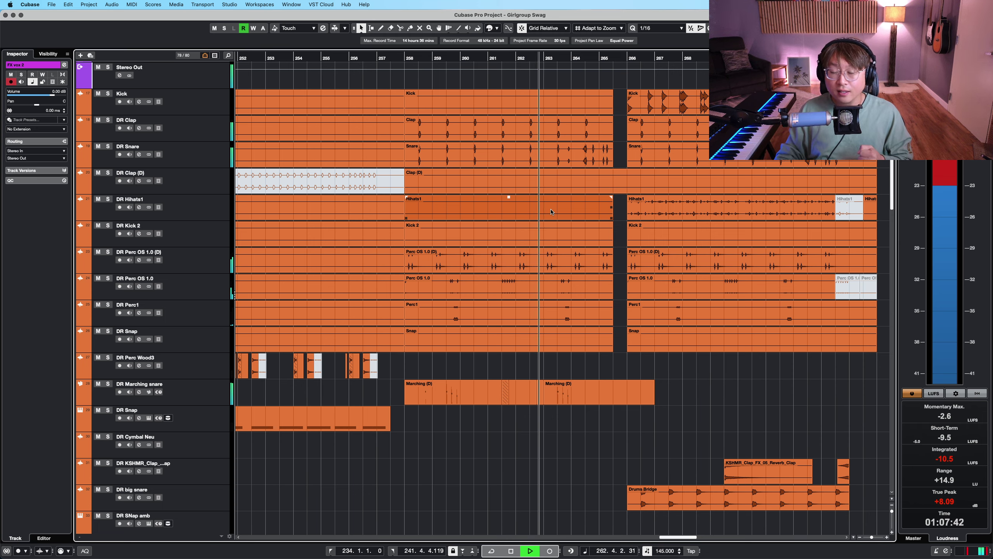
pyautogui.scroll(-8, 555, 227)
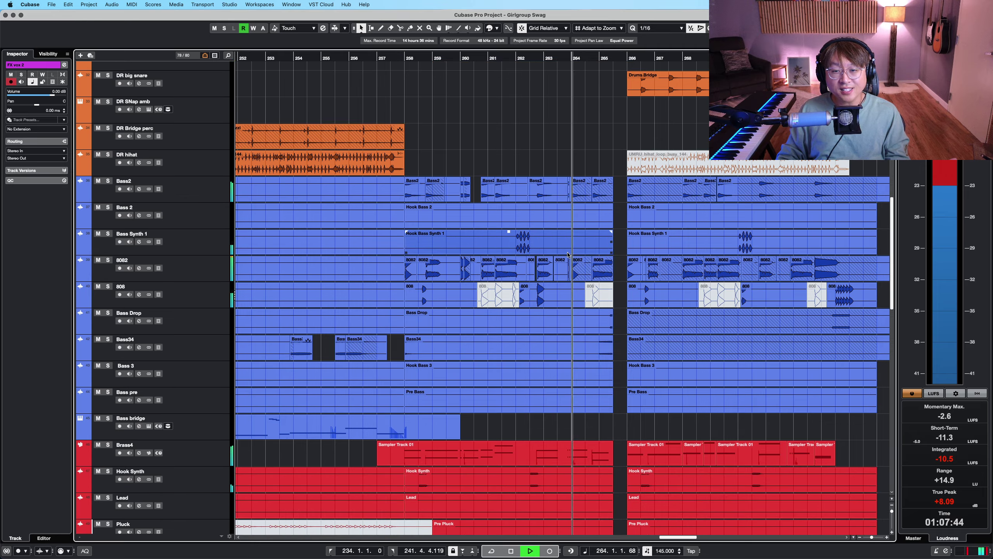
pyautogui.scroll(-6, 568, 254)
pyautogui.scroll(4, 567, 254)
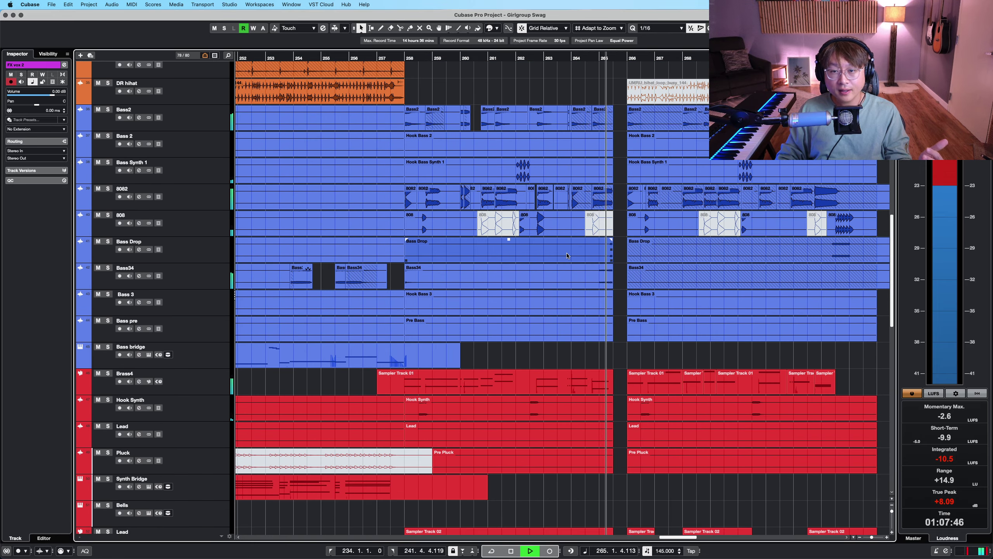
pyautogui.click(571, 266)
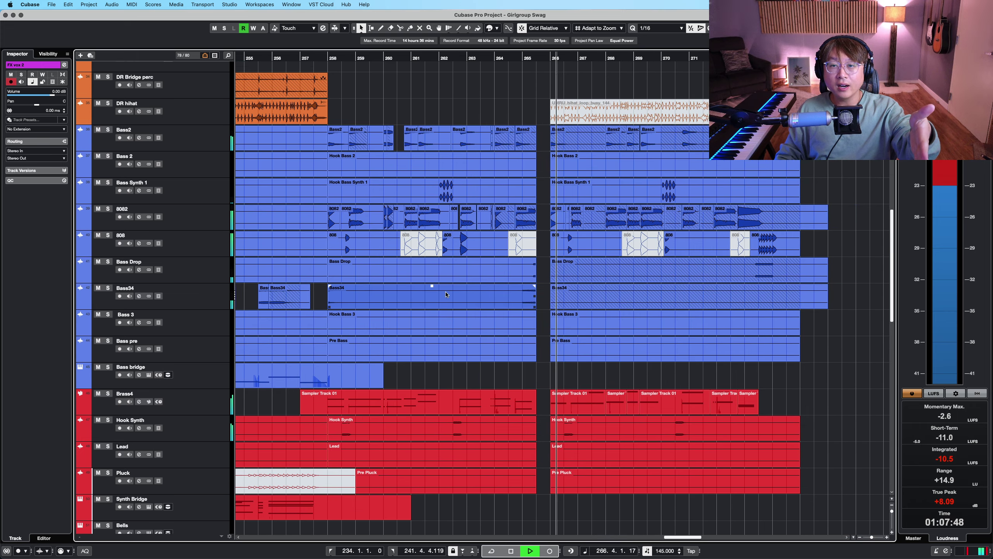
# Follow playback of the final section from bar 266 to the song's end, examining its drum, bass, synth and FX clips
pyautogui.scroll(9, 571, 266)
pyautogui.click(470, 320)
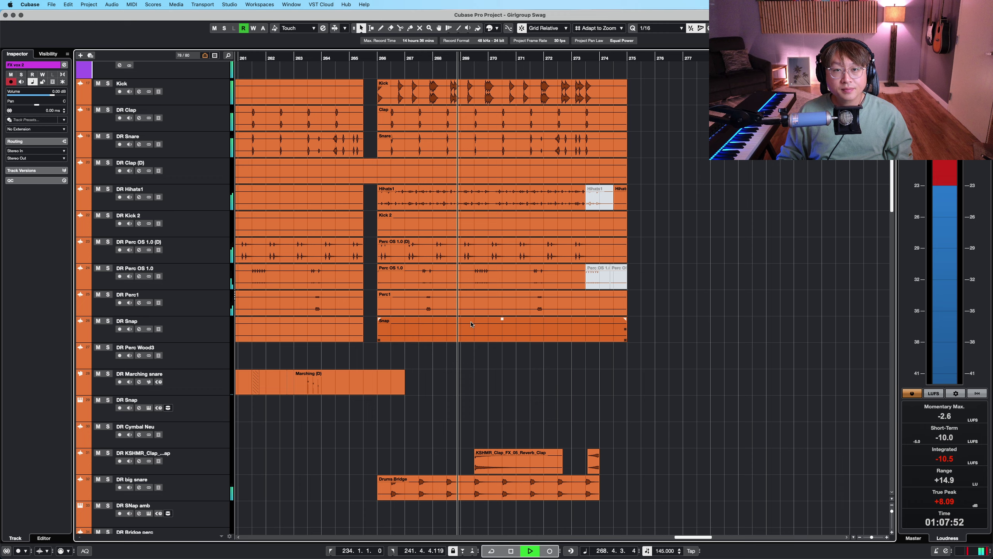
pyautogui.scroll(-9, 471, 323)
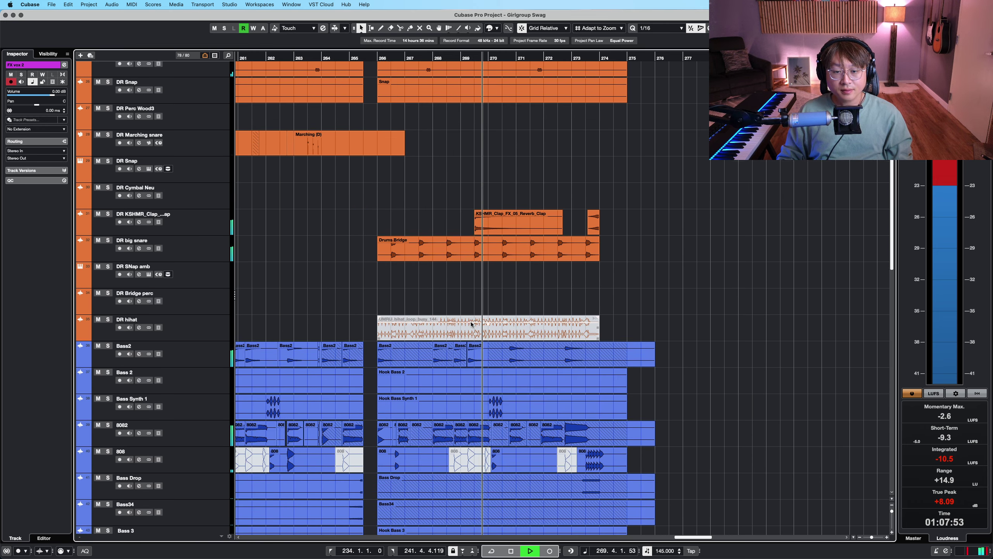
pyautogui.click(470, 324)
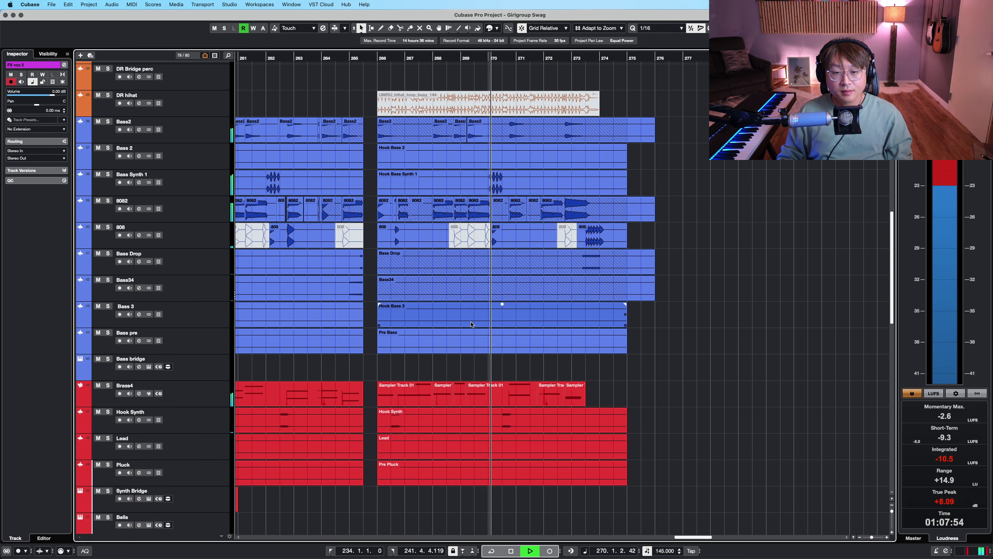
pyautogui.scroll(-15, 471, 324)
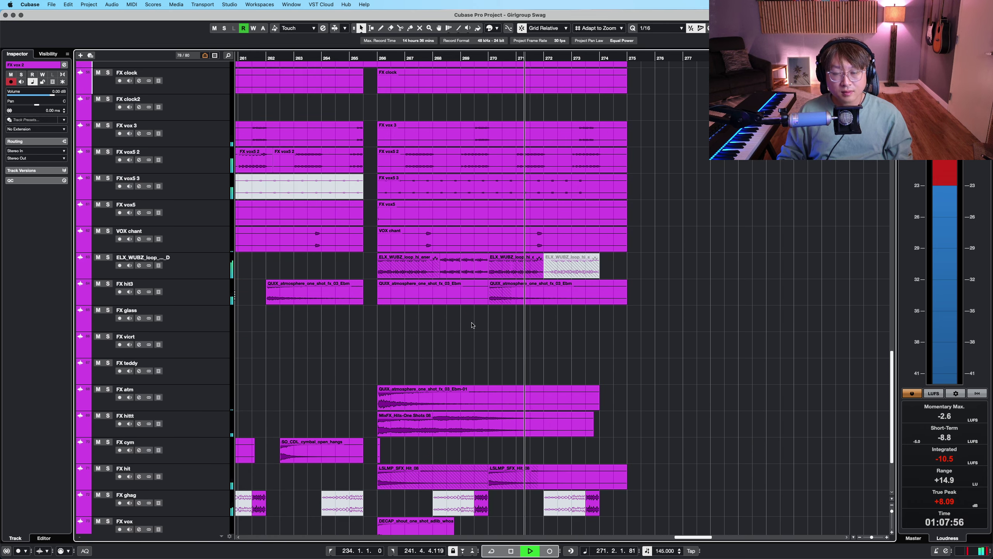
pyautogui.scroll(-3, 472, 325)
pyautogui.scroll(3, 472, 325)
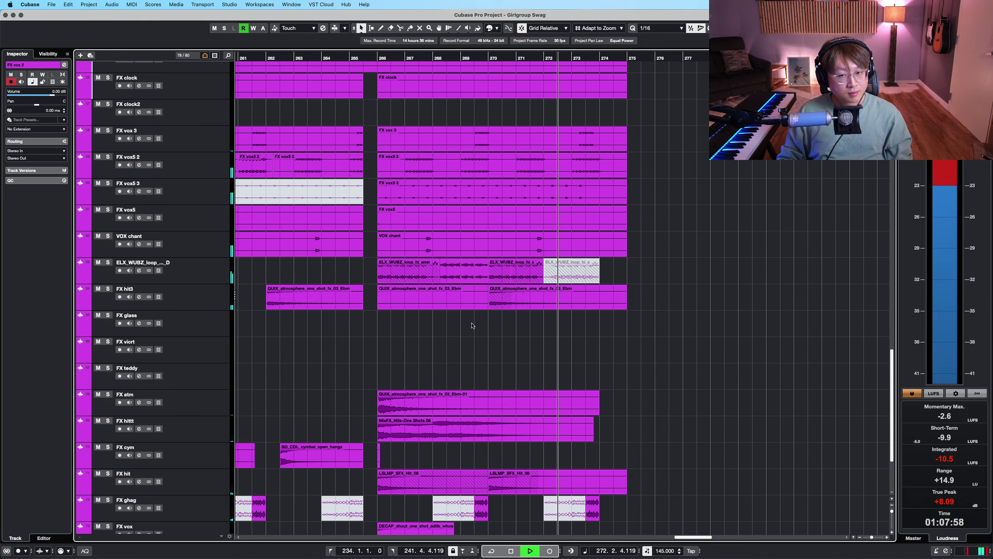
pyautogui.scroll(5, 473, 325)
pyautogui.click(472, 324)
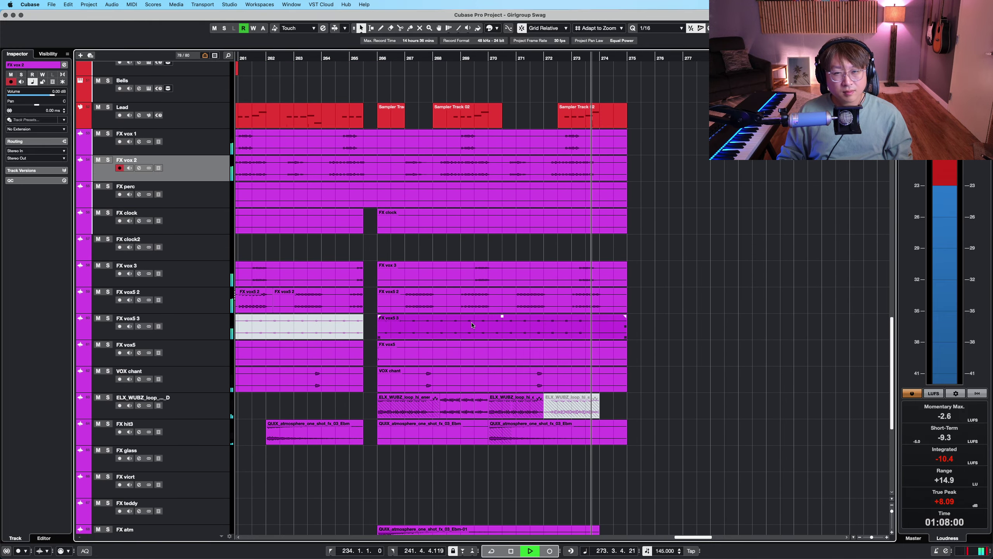
pyautogui.scroll(8, 472, 324)
pyautogui.click(487, 318)
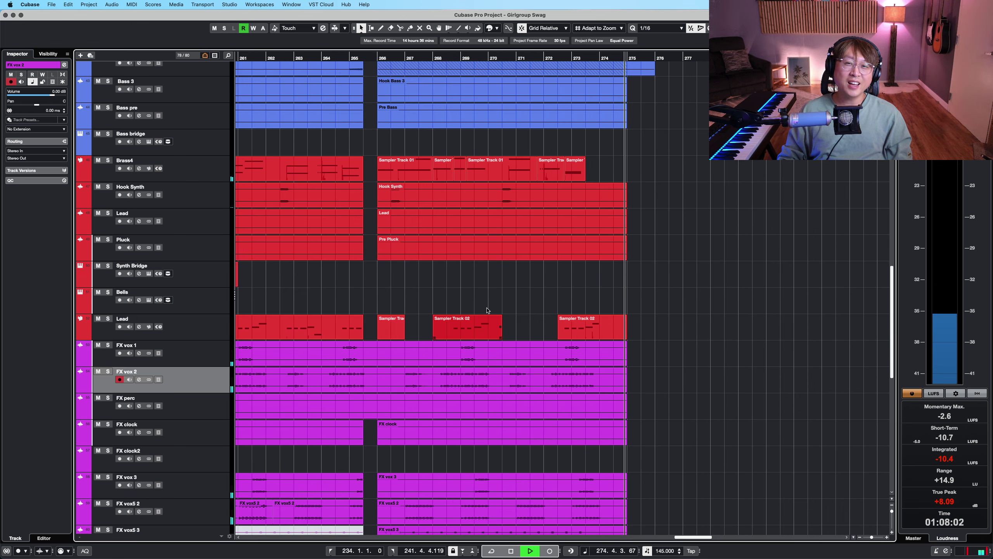
# Stop playback at the end of the song and widen the timeline view to show the preceding sections
pyautogui.press('space')
pyautogui.press('g')
pyautogui.press('g')
pyautogui.press('g')
pyautogui.press('g')
pyautogui.press('g')
pyautogui.press('g')
pyautogui.press('g')
pyautogui.press('g')
pyautogui.press('g')
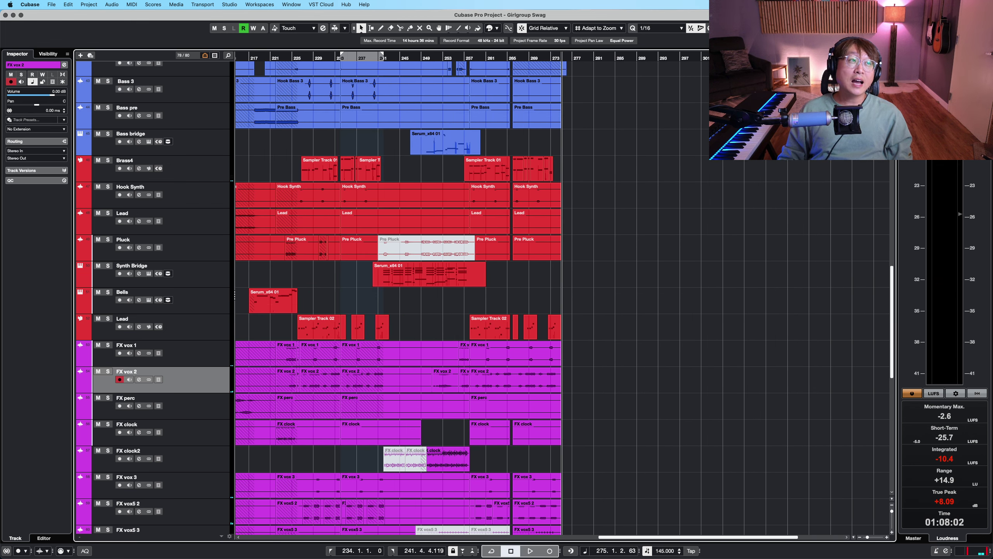
# Bring up the Ultimate K-Pop Bundle image in Preview, move it aside, close it and return to the Cubase project
pyautogui.moveTo(0, 115); pyautogui.dragTo(417, 49)
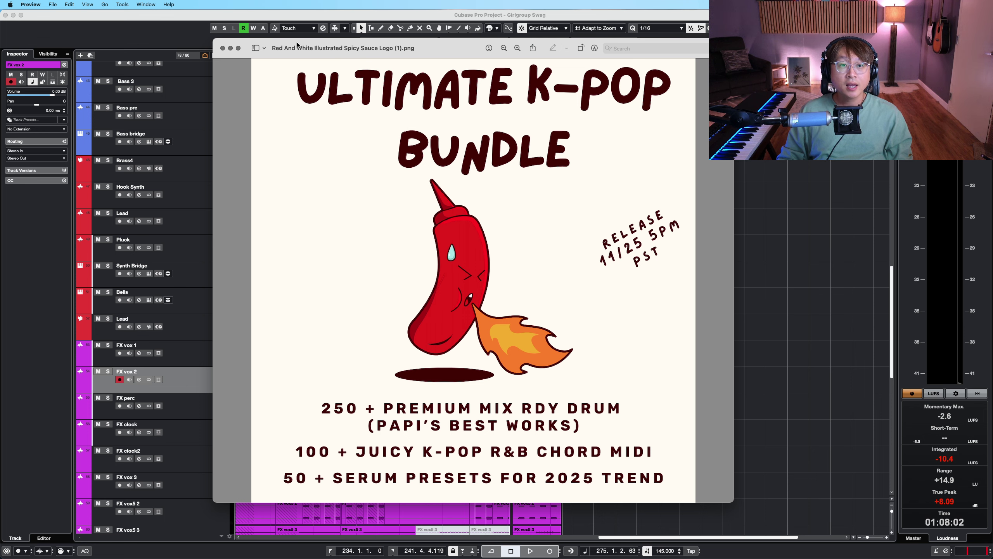
pyautogui.moveTo(297, 45); pyautogui.dragTo(499, 63)
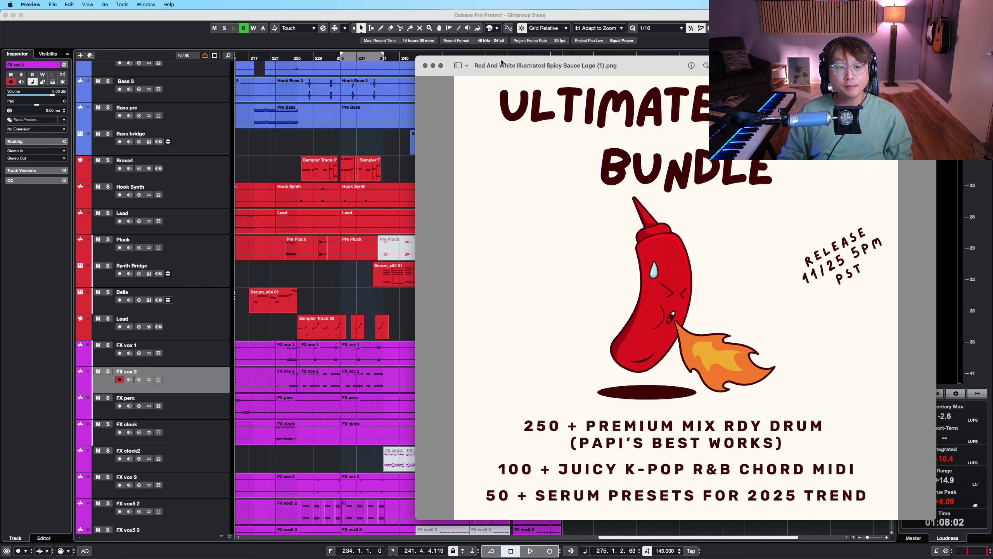
pyautogui.click(426, 65)
pyautogui.click(344, 176)
# Survey the full arrangement from bar 161 to the end across the drum, bass, synth and FX tracks
pyautogui.press('g')
pyautogui.press('g')
pyautogui.press('g')
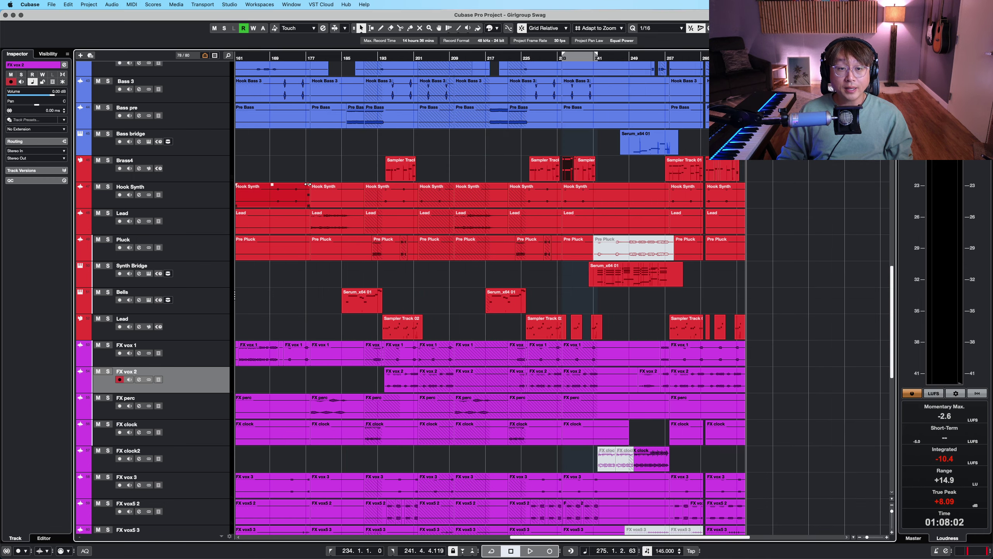
pyautogui.hotkey('shift', 'g')
pyautogui.scroll(15, 389, 165)
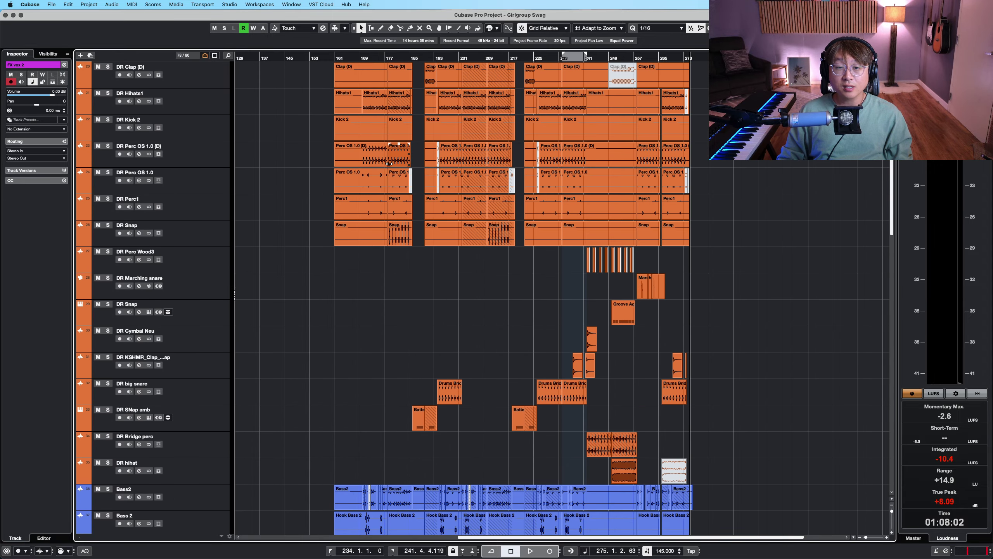
pyautogui.scroll(-10, 410, 297)
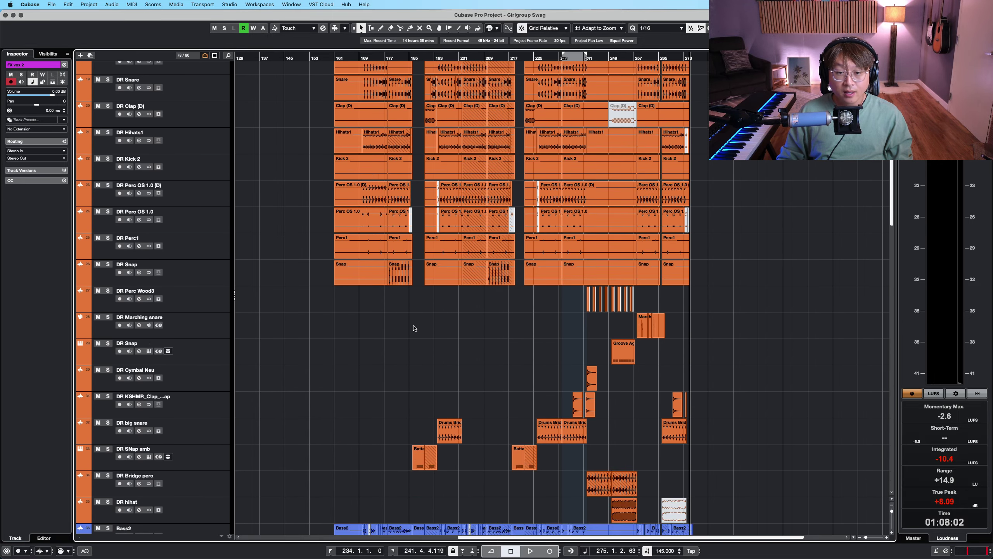
pyautogui.scroll(-20, 459, 265)
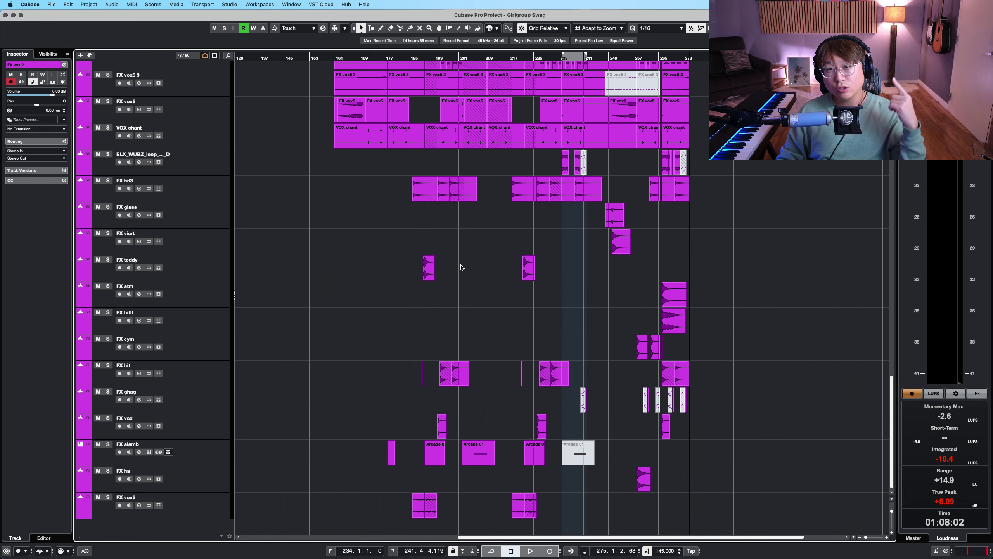
pyautogui.scroll(15, 462, 269)
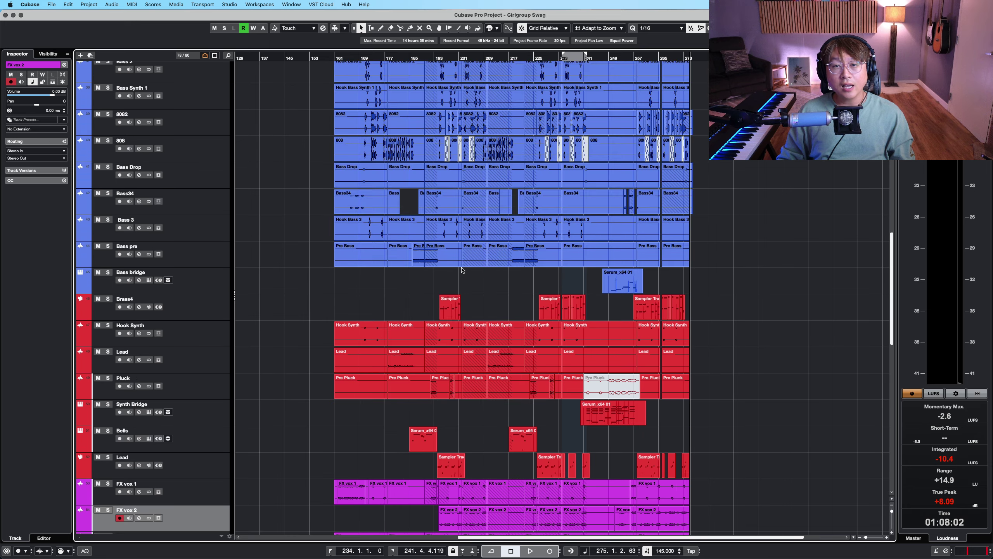